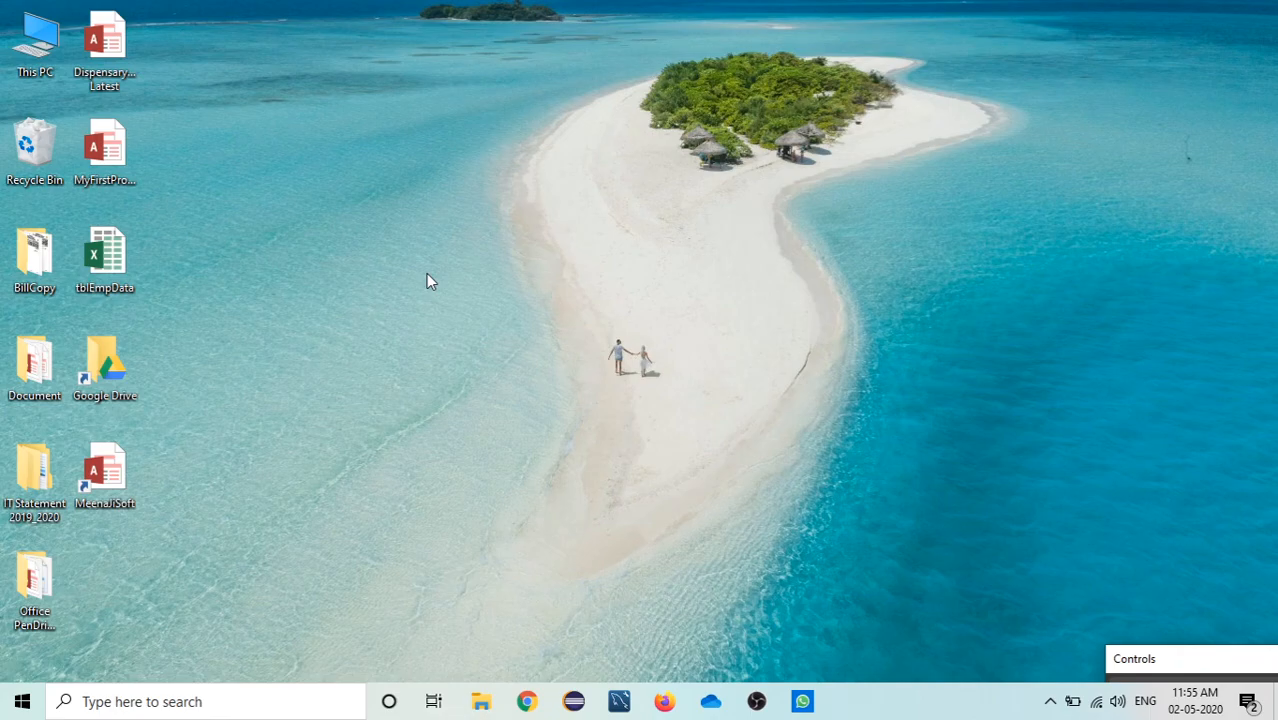
Open the MyFirstProject database and view its tblStateName table and frmEmpData form
double_click(101, 159)
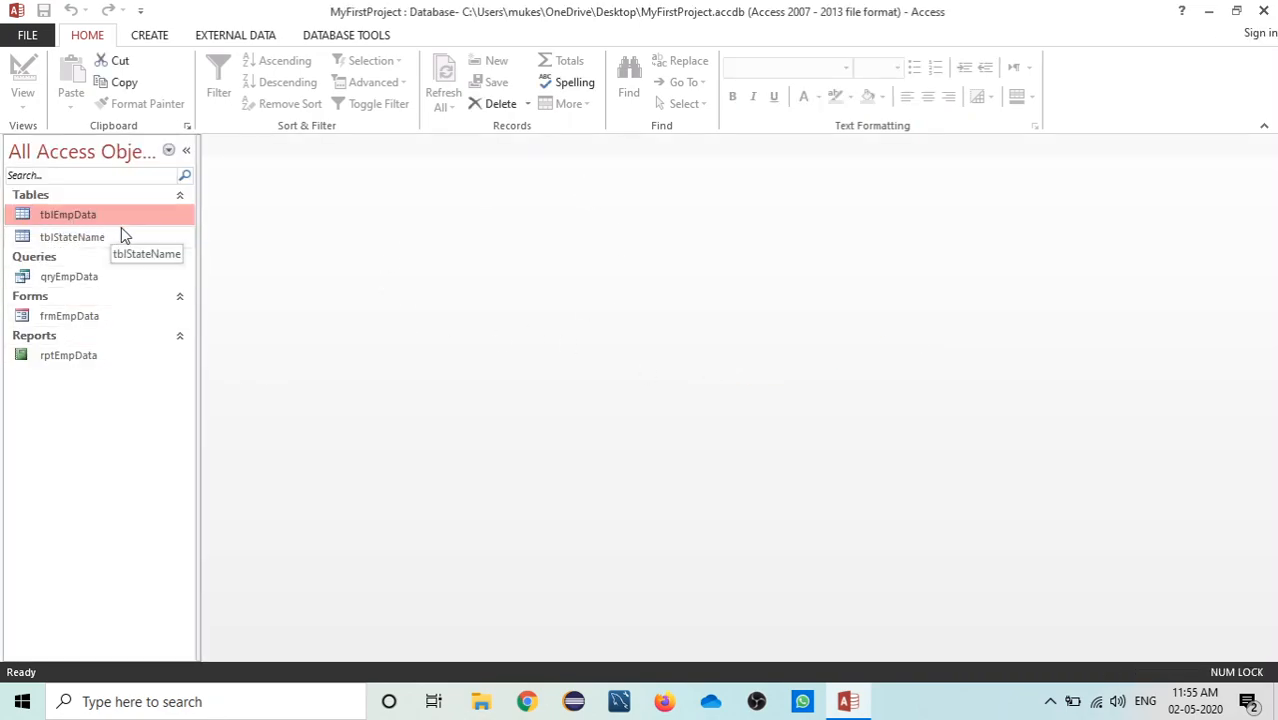
double_click(78, 240)
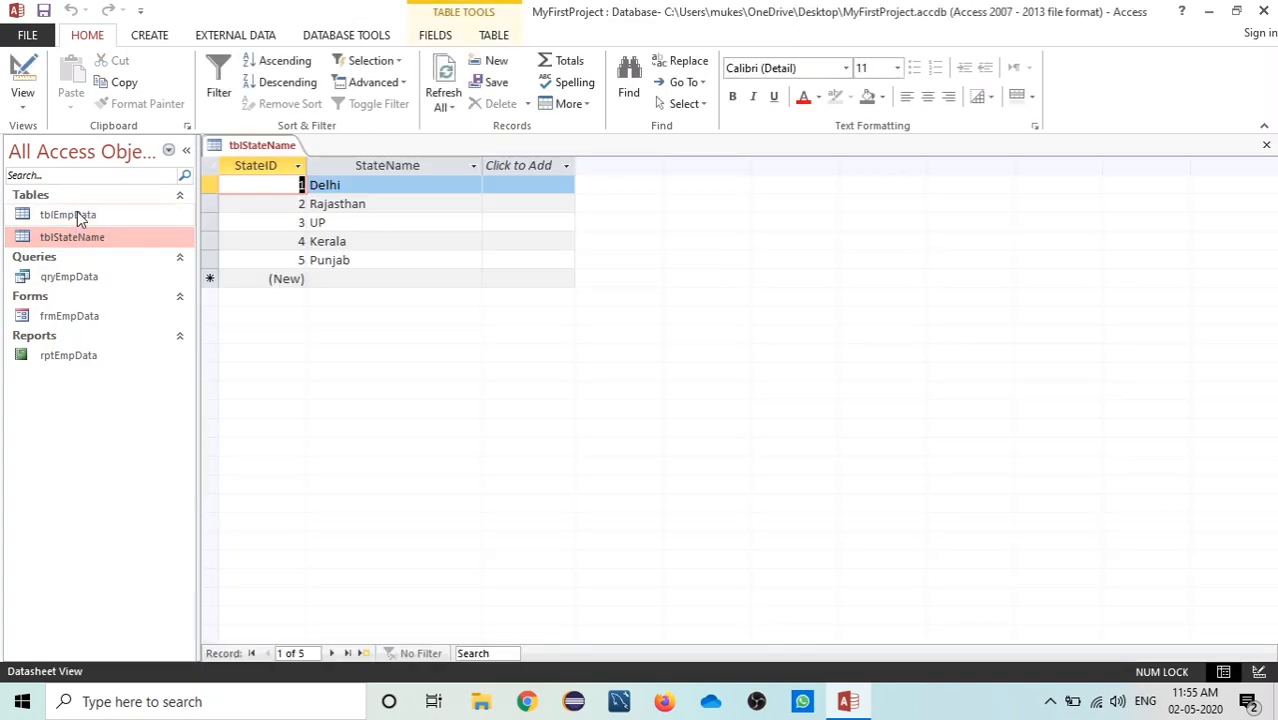
double_click(84, 316)
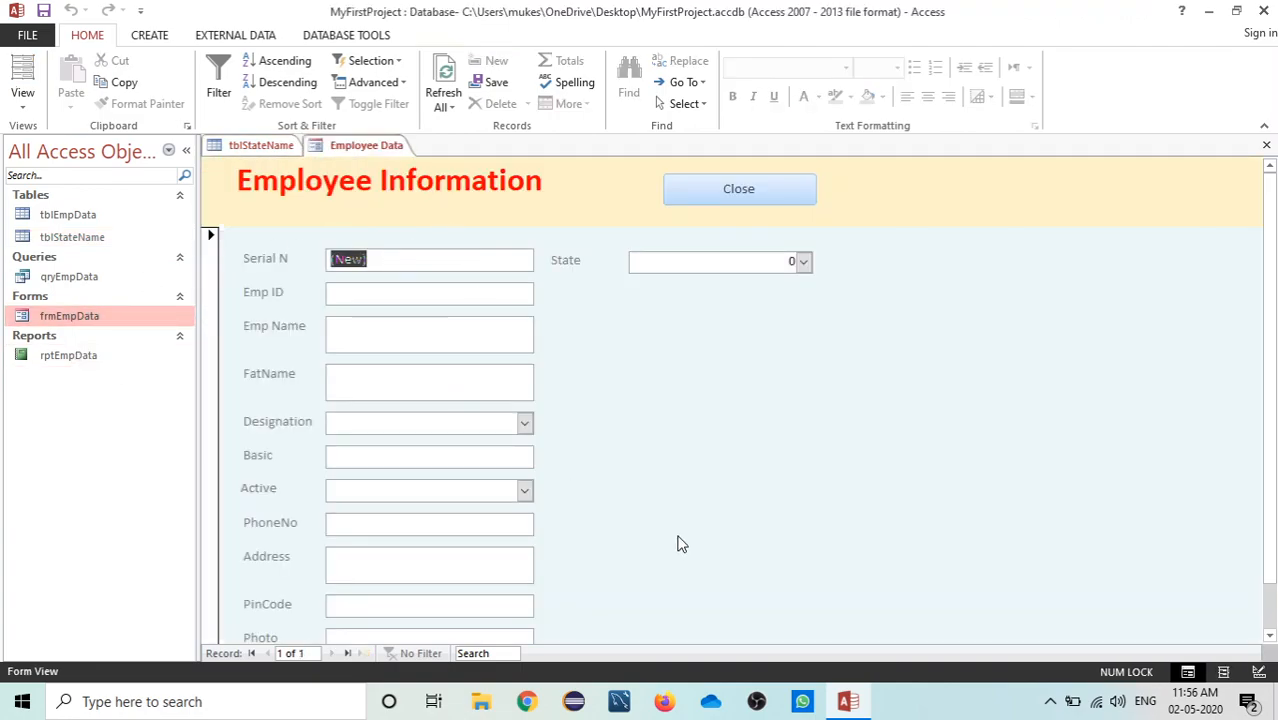
scroll(1270, 270, "down", 1)
scroll(1270, 270, "up", 1)
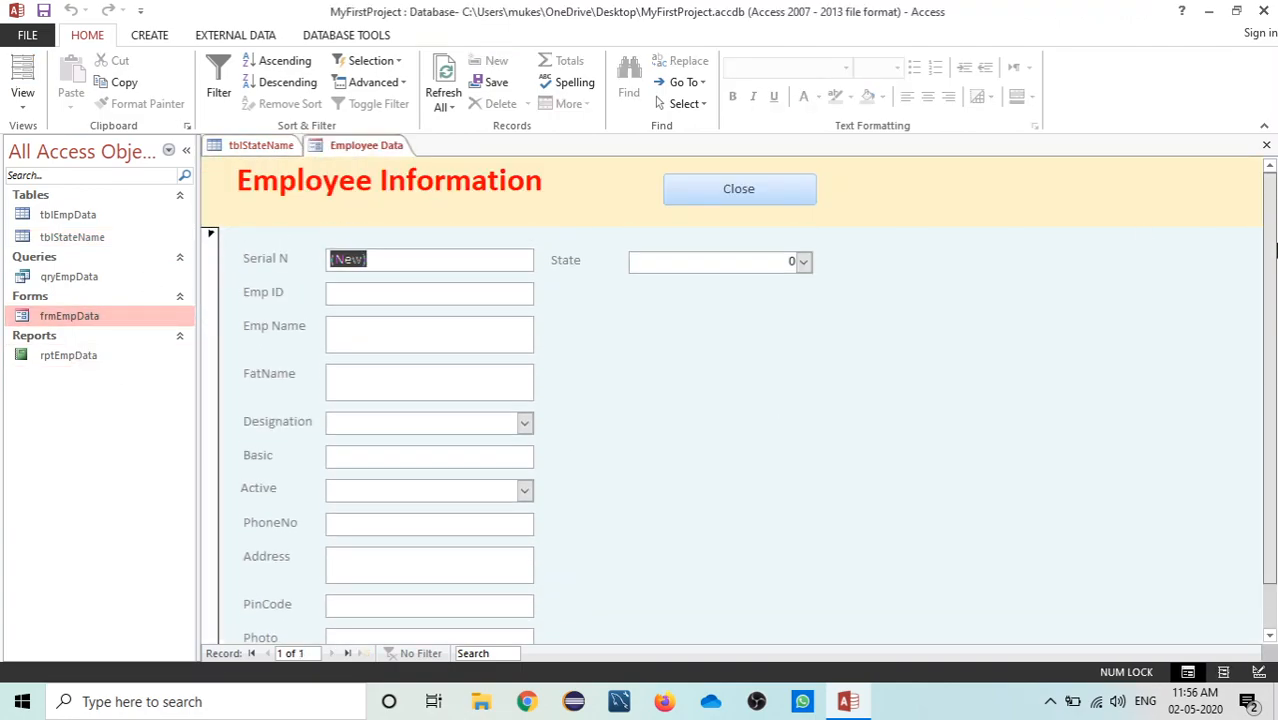
Open the tblEmpData table with the navigation pane collapsed, and open the matching tblEmpData workbook from the desktop in Excel
double_click(114, 214)
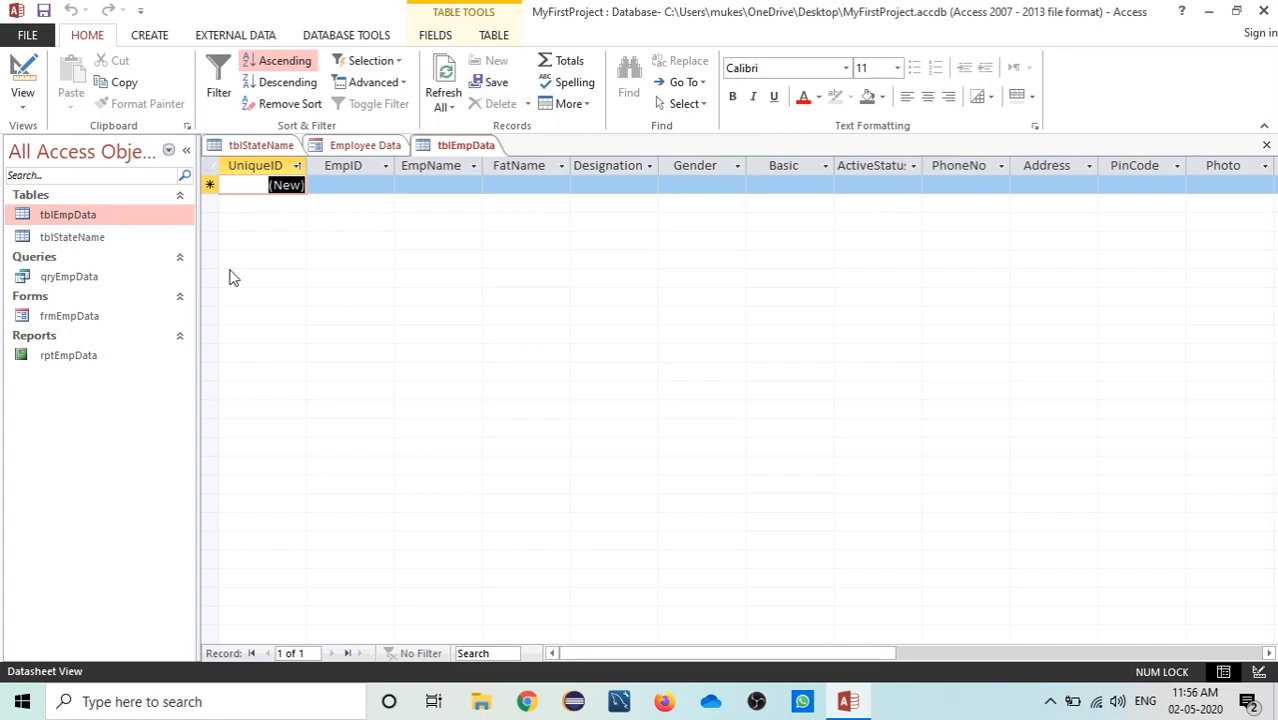
left_click(186, 151)
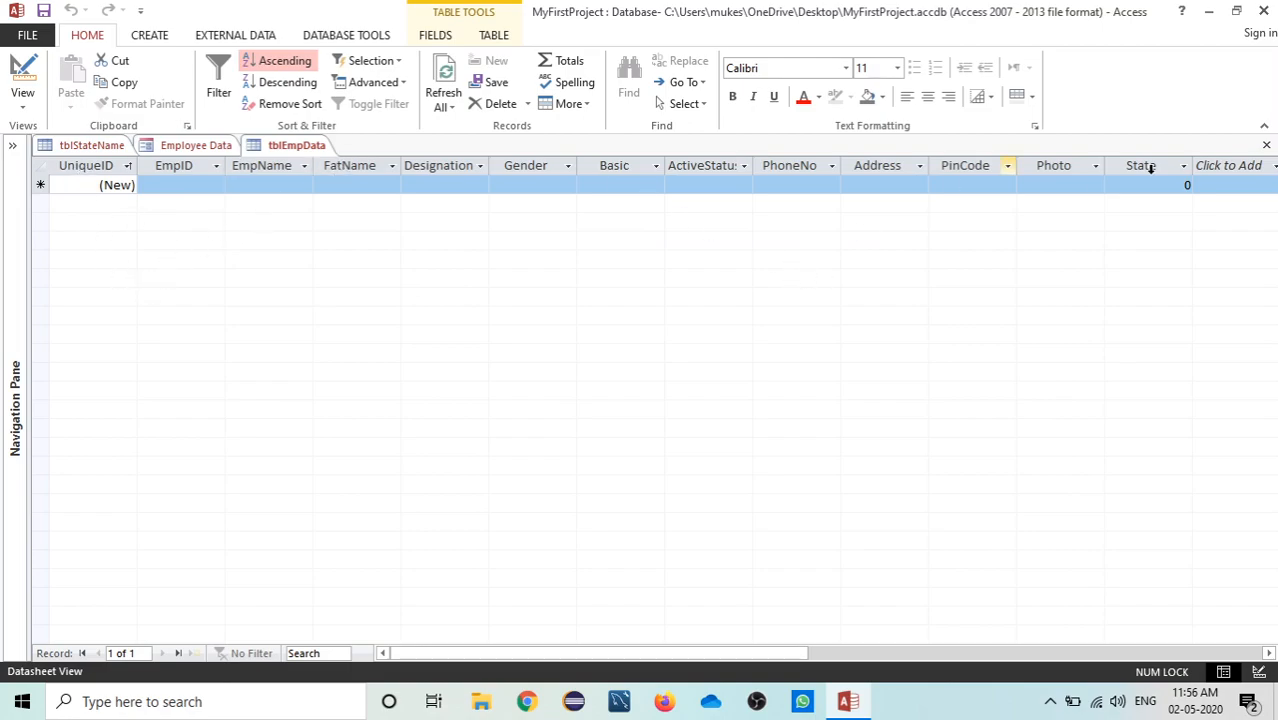
left_click(1209, 11)
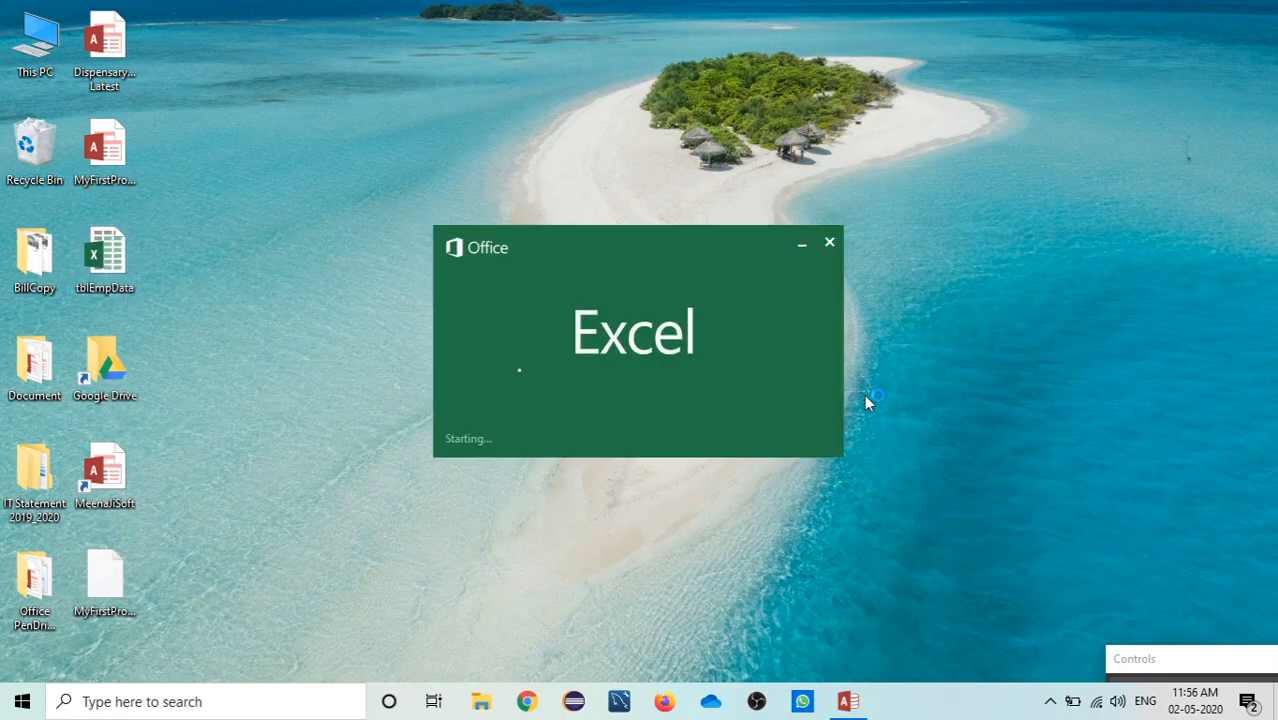
left_click(848, 701)
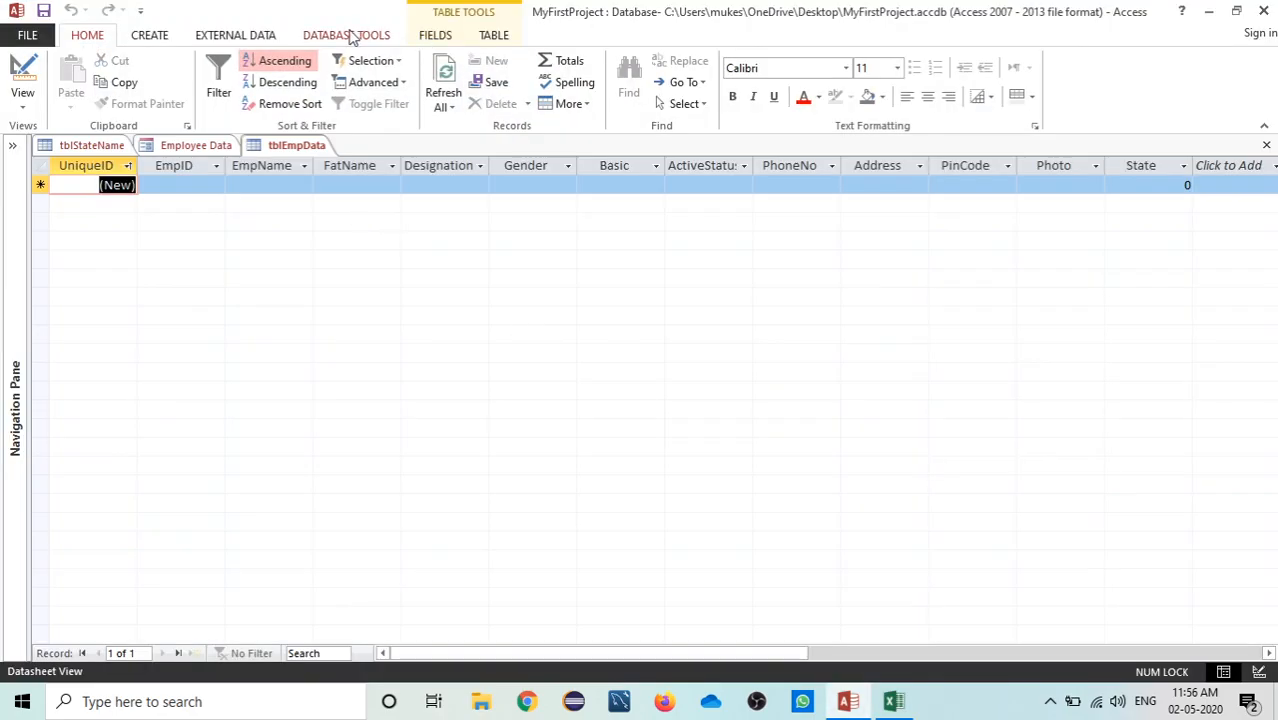
Start an Excel export of the tblEmpData table and set its destination to a workbook named Example on the Desktop
left_click(352, 36)
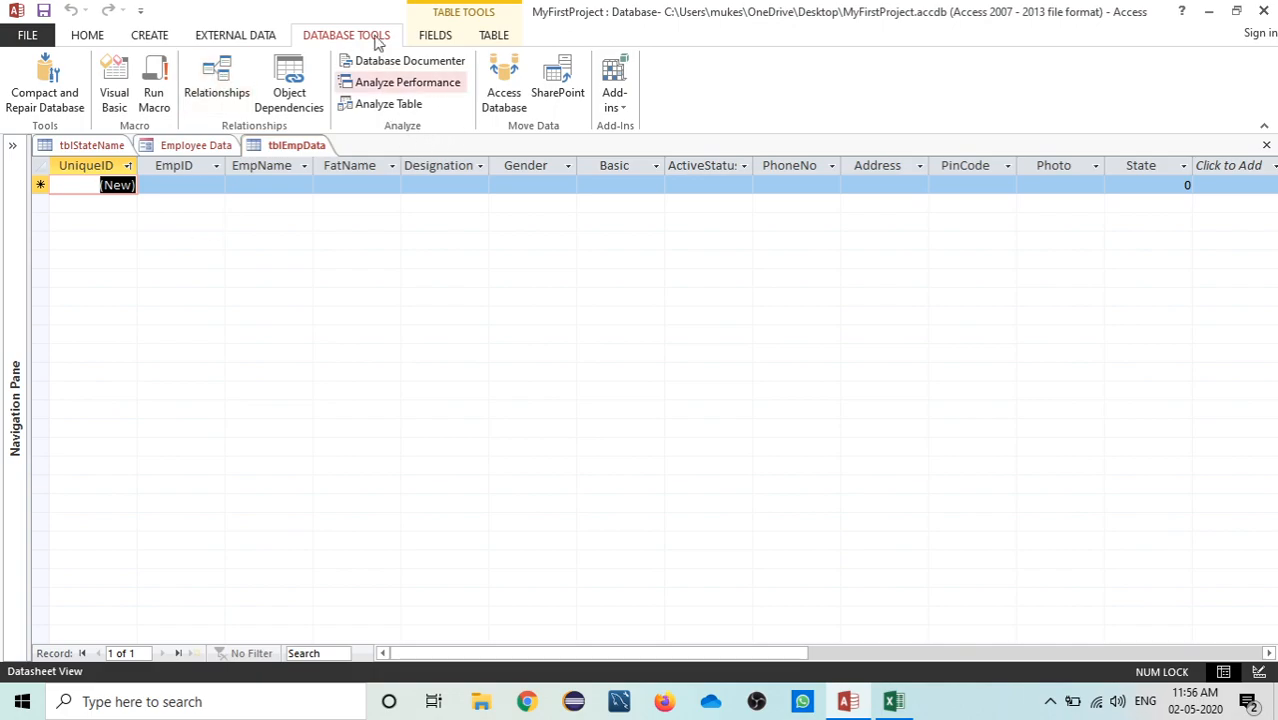
left_click(236, 38)
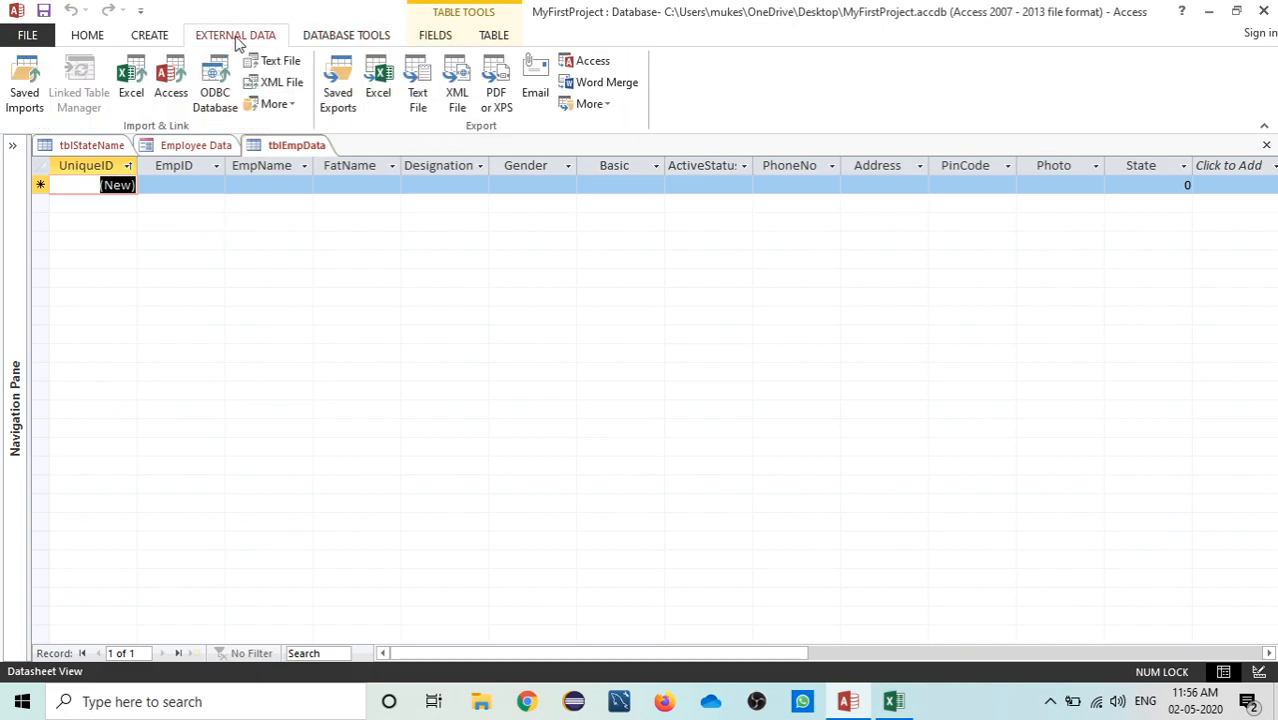
left_click(383, 88)
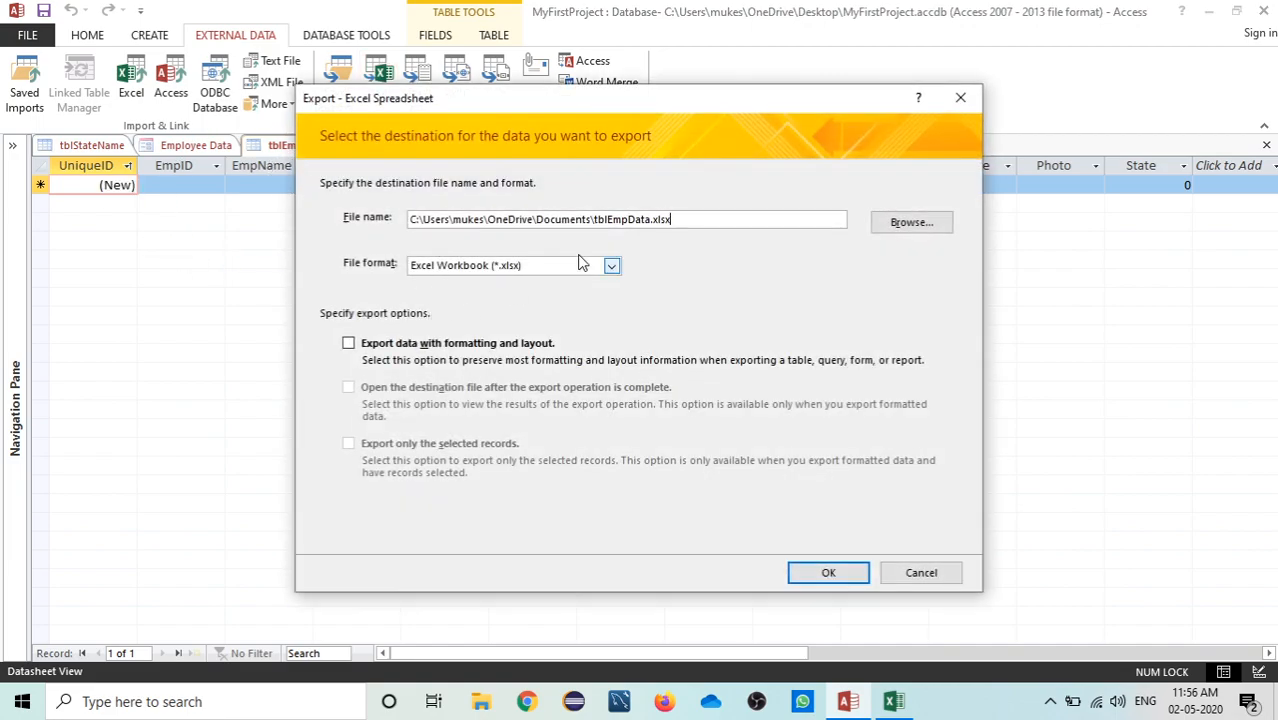
left_click(896, 229)
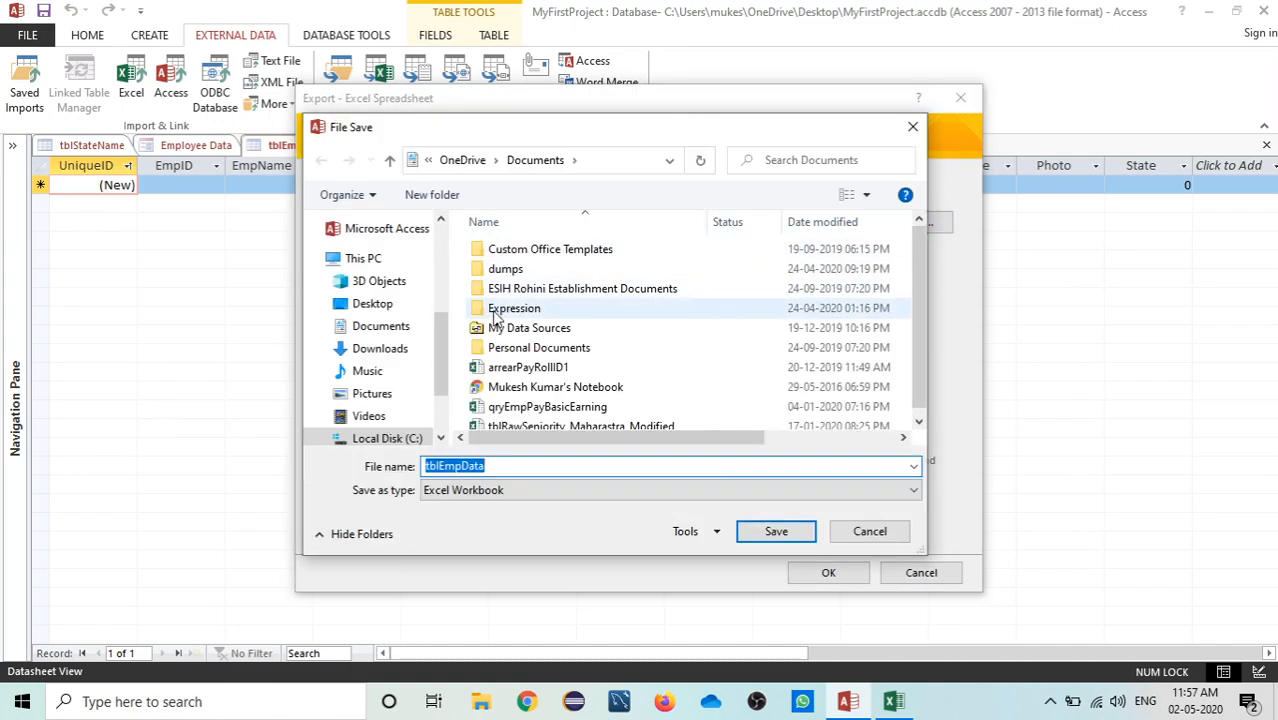
left_click(381, 305)
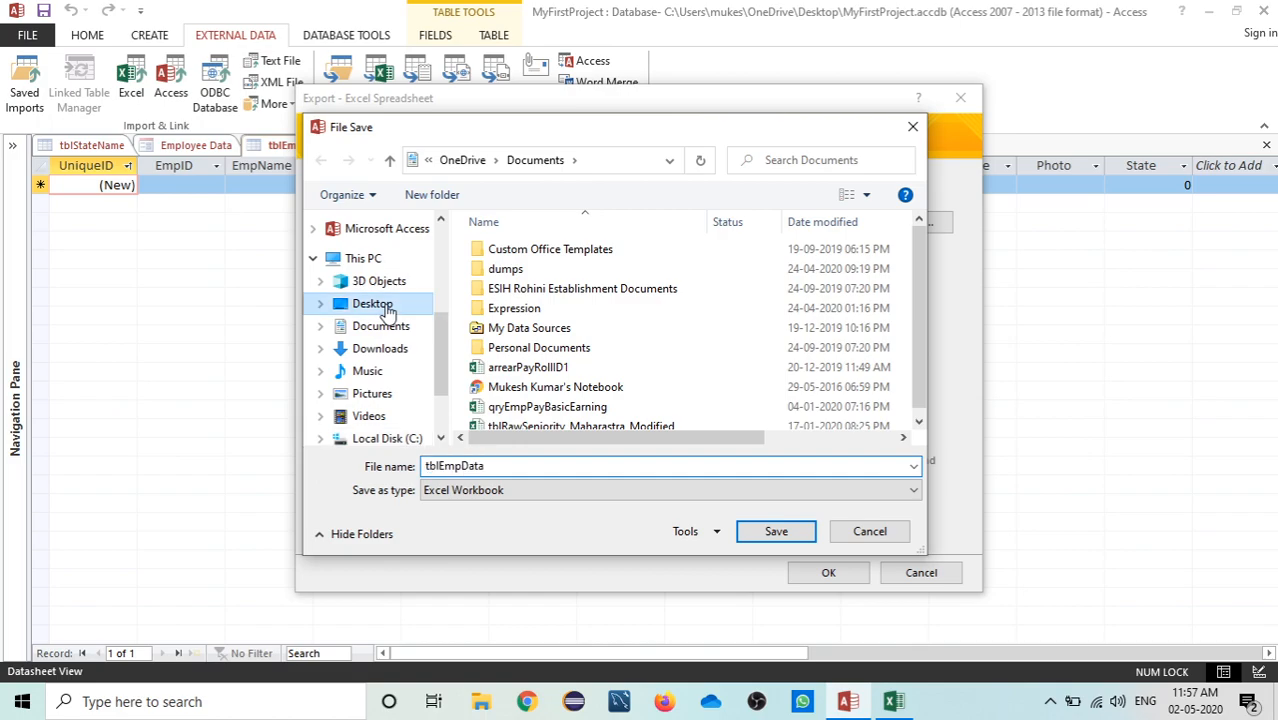
double_click(515, 465)
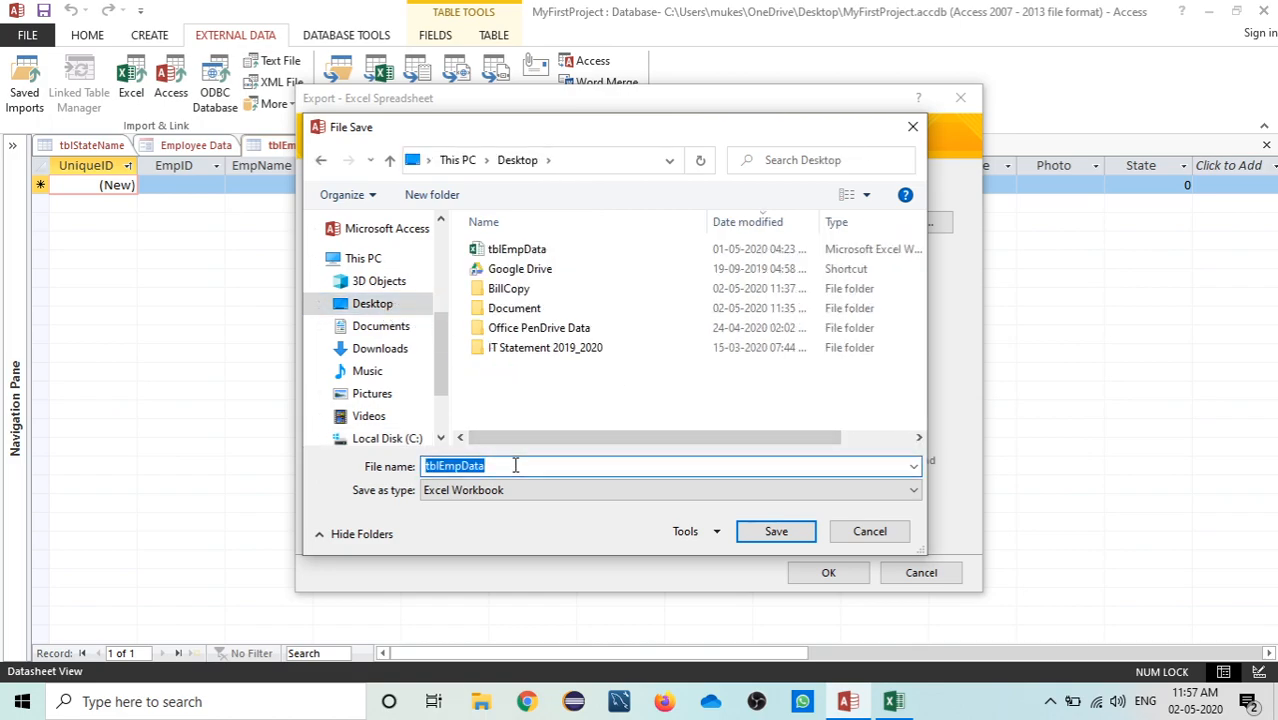
type("Example")
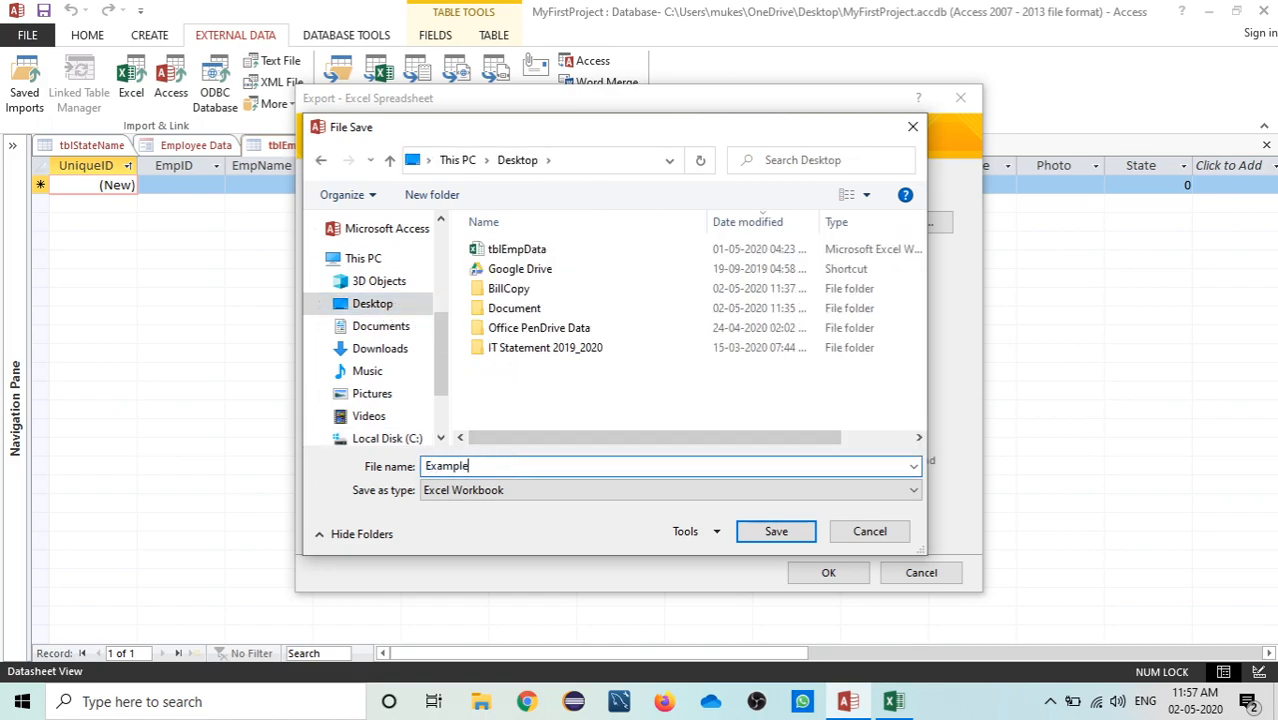
left_click(766, 531)
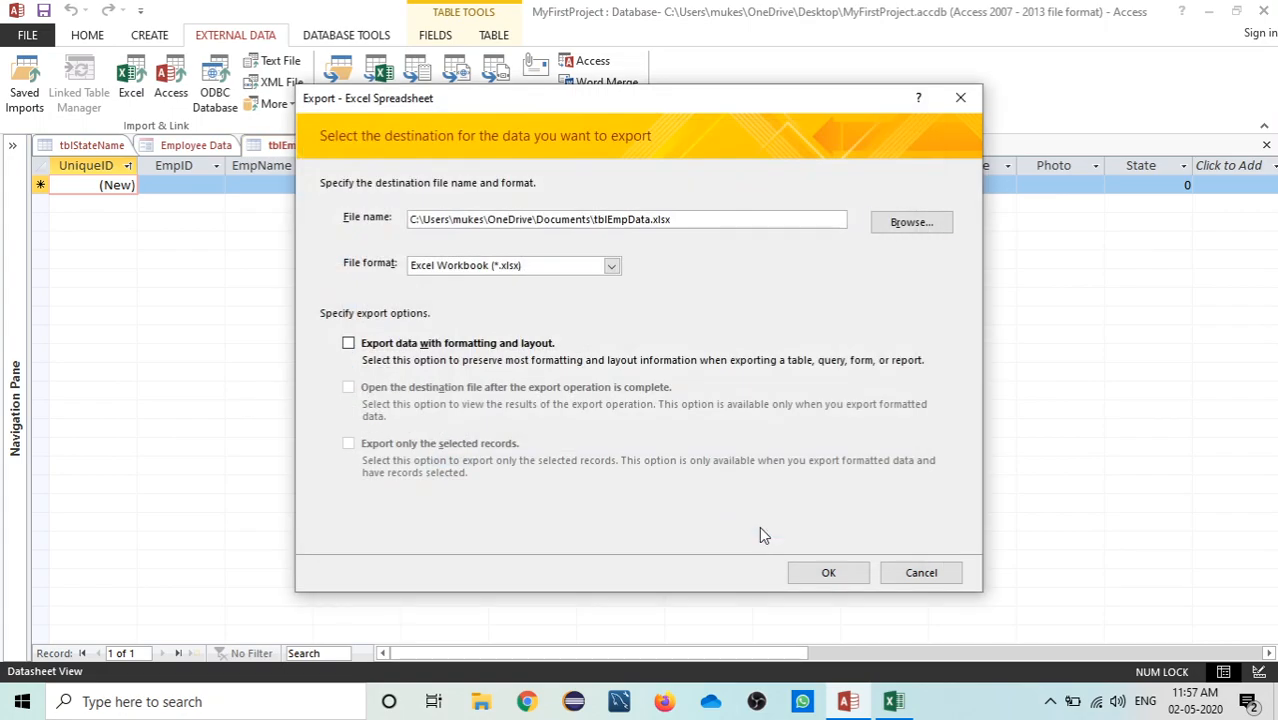
Export the table data with formatting and layout, and finish without saving the export steps
left_click(463, 345)
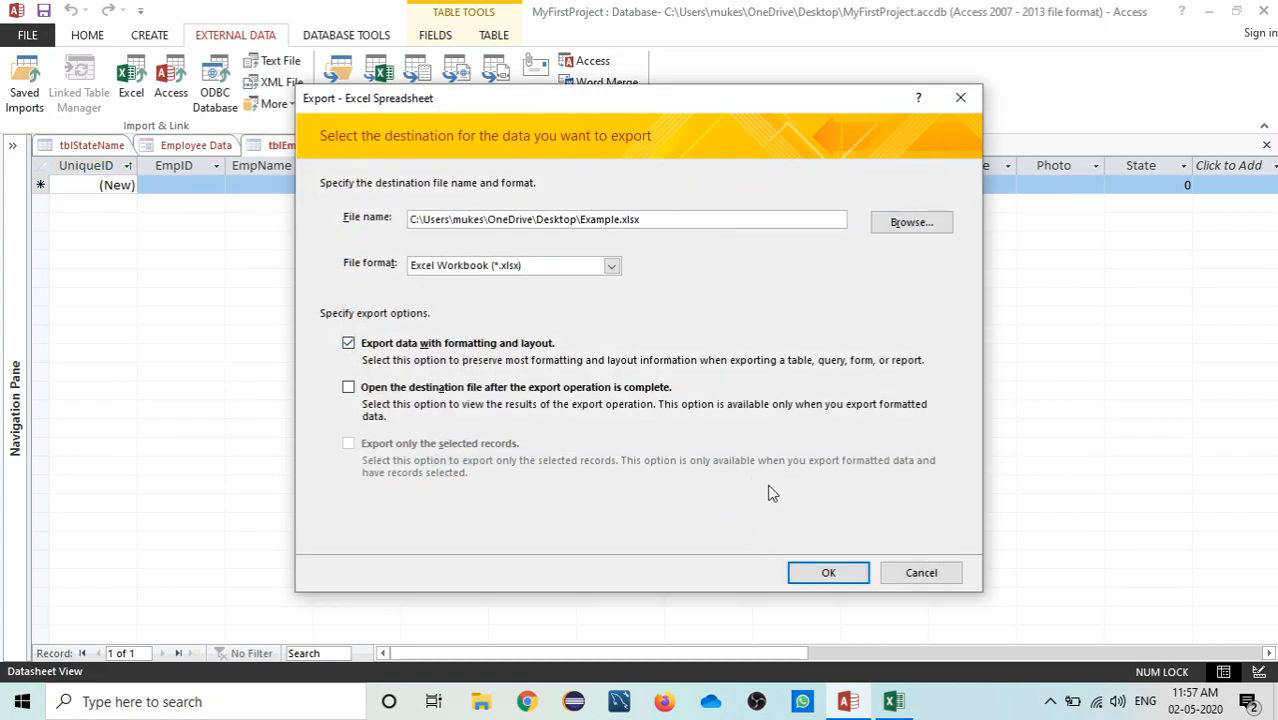
left_click(839, 577)
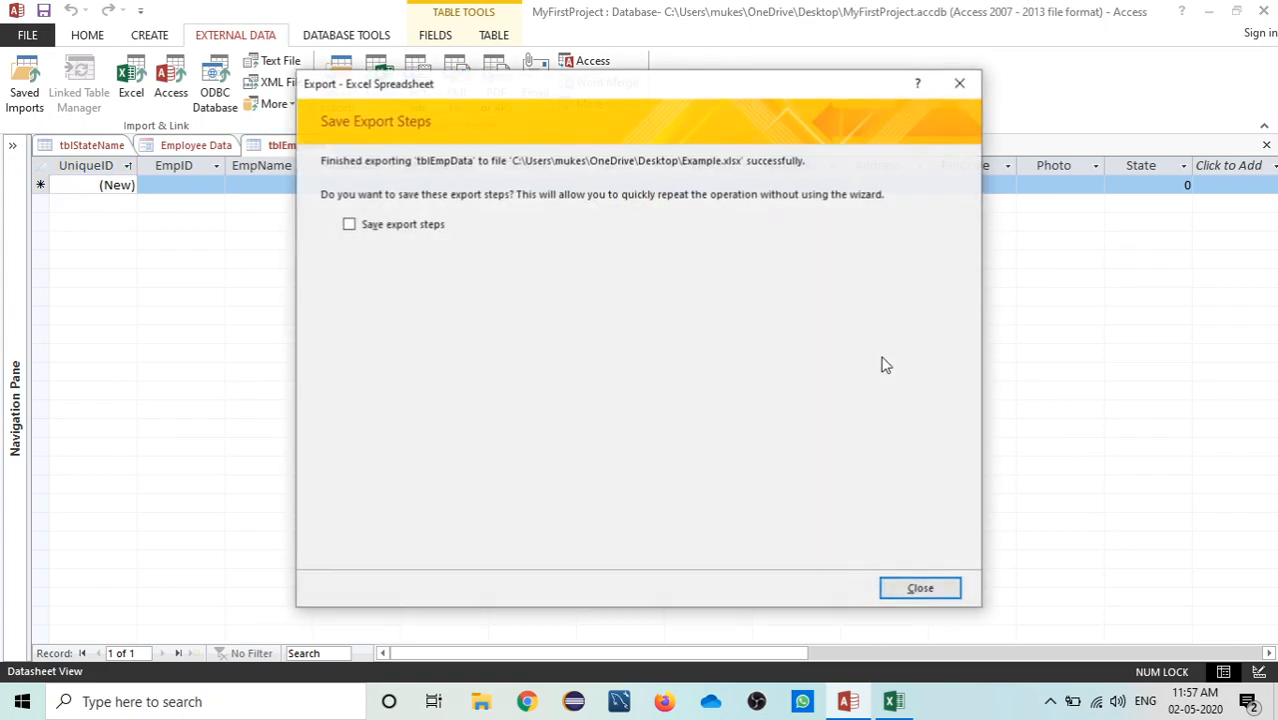
left_click(921, 589)
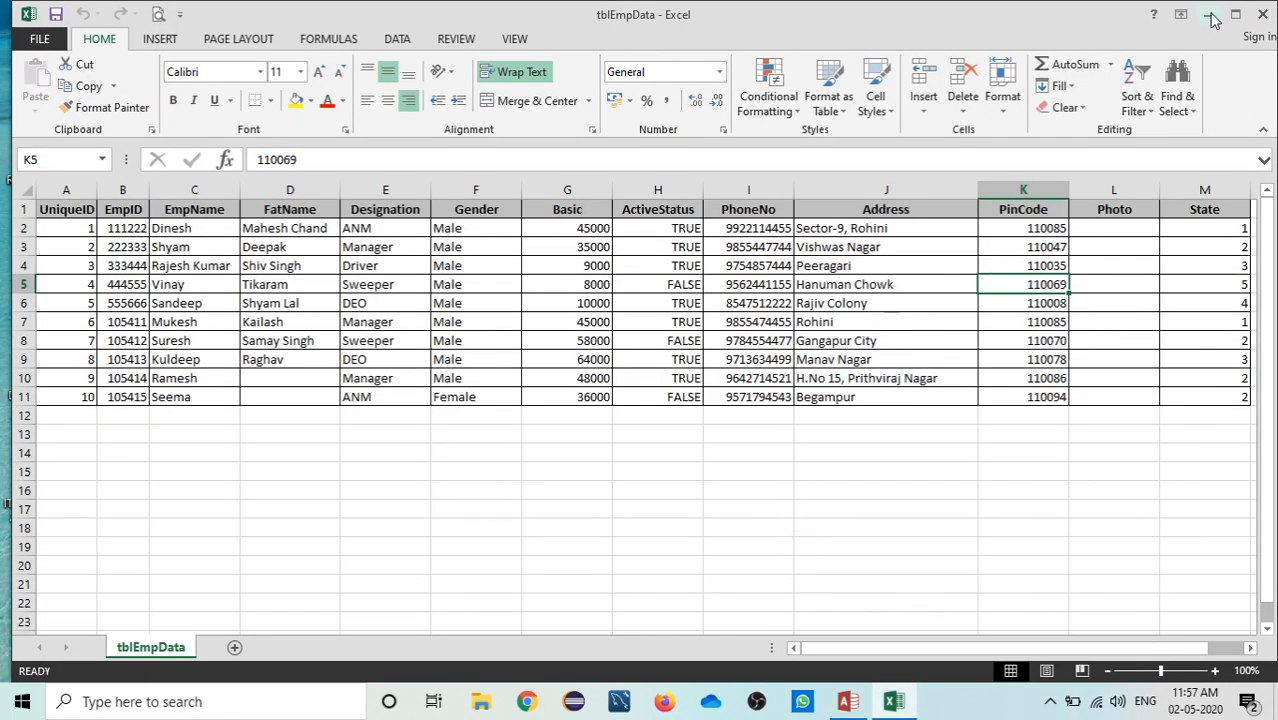
Open the exported Example workbook, try out sample rows with UniqueID 1 and 2 and an employee ID, and close it without saving
left_click(1209, 16)
double_click(185, 48)
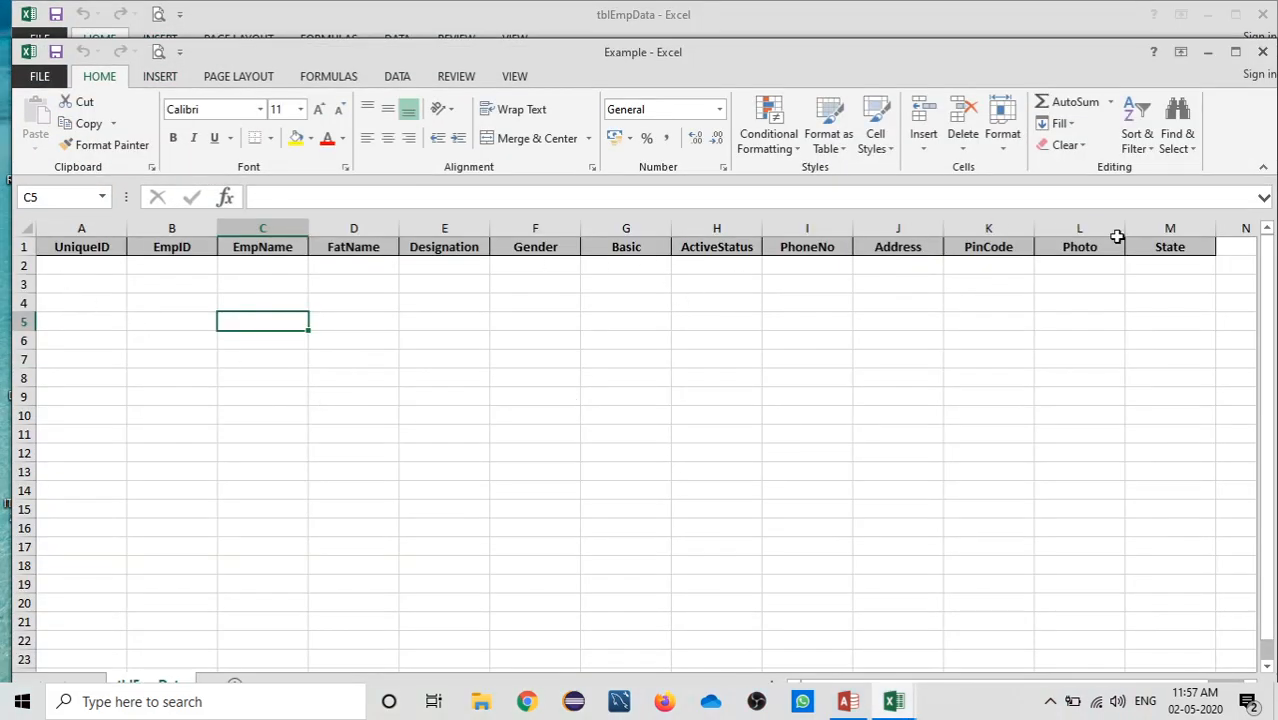
left_click(72, 269)
key("Right")
key("Down")
key("Right")
key("Down")
key("Right")
key("Down")
key("Left")
left_click(72, 270)
type("1")
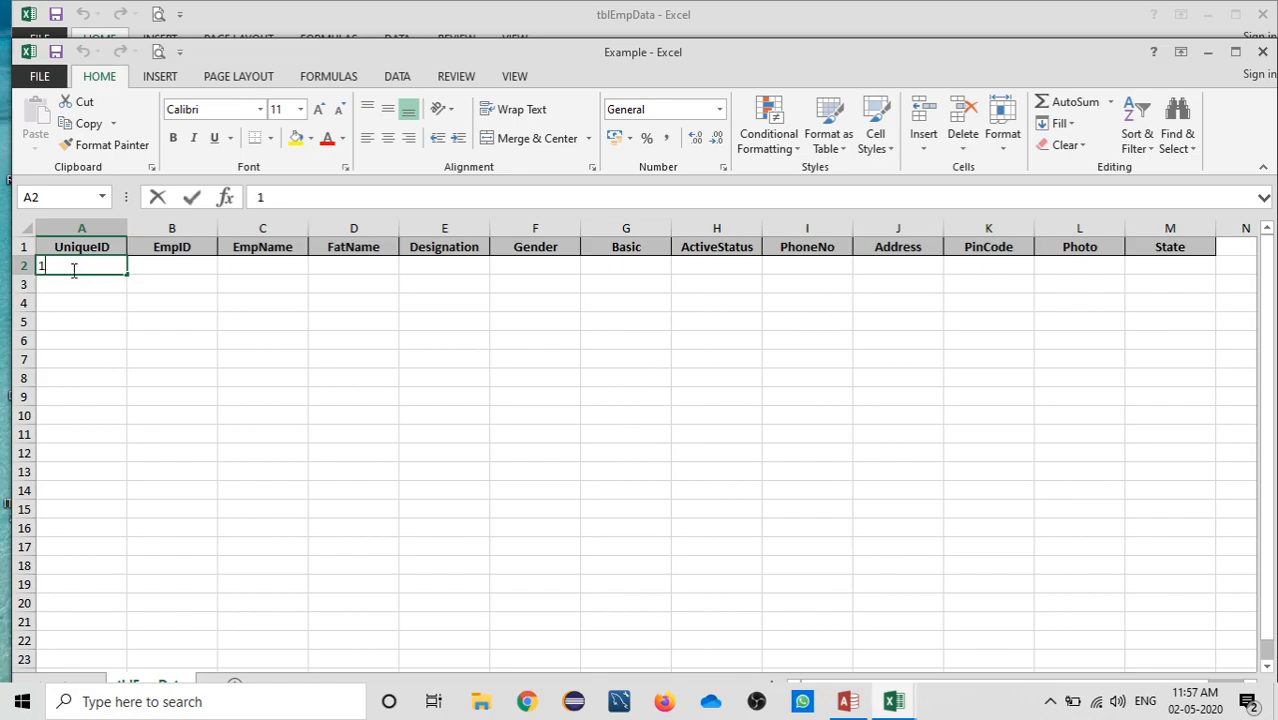
key("Return")
type("2")
key("Right")
key("Up")
type("111222")
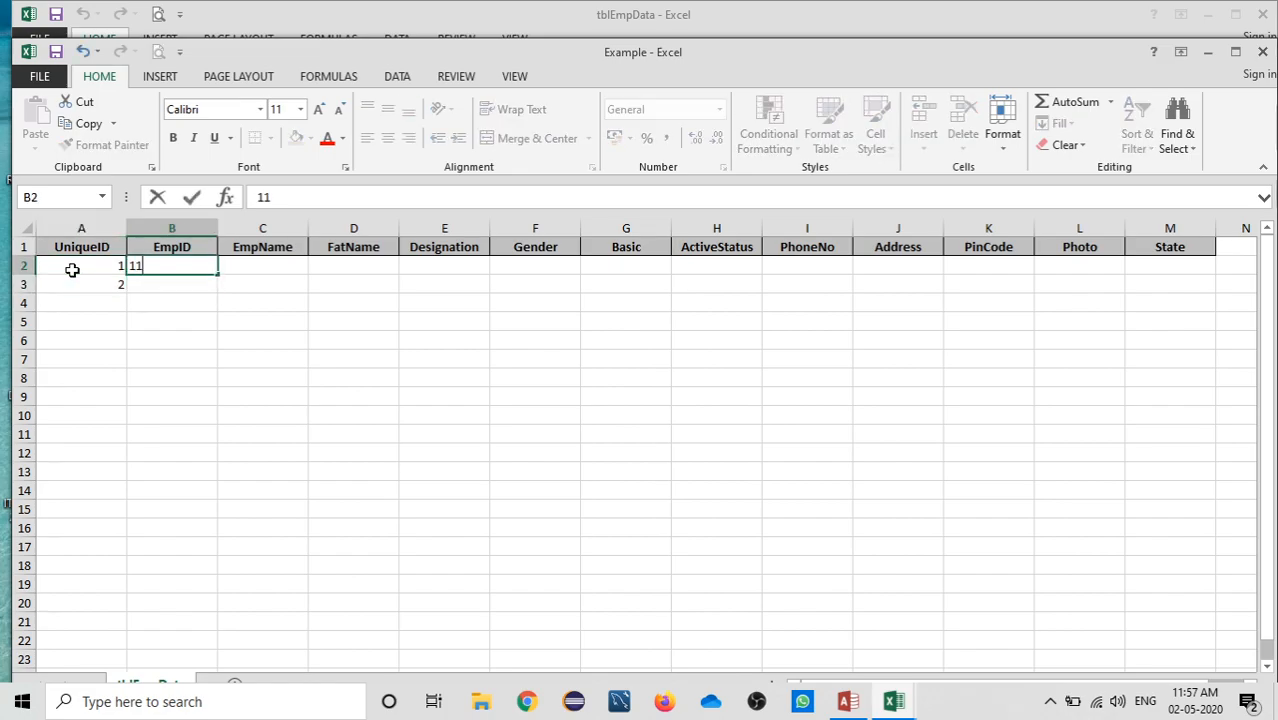
key("Tab")
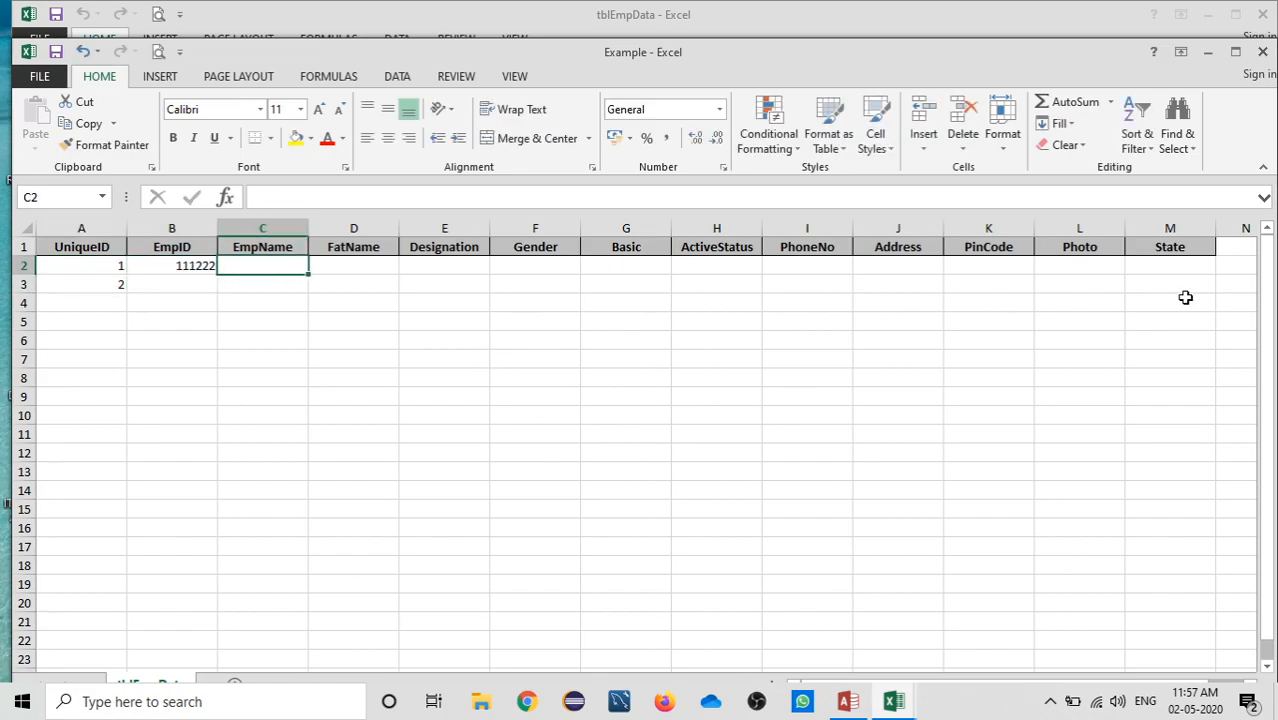
left_click(1263, 51)
left_click(642, 374)
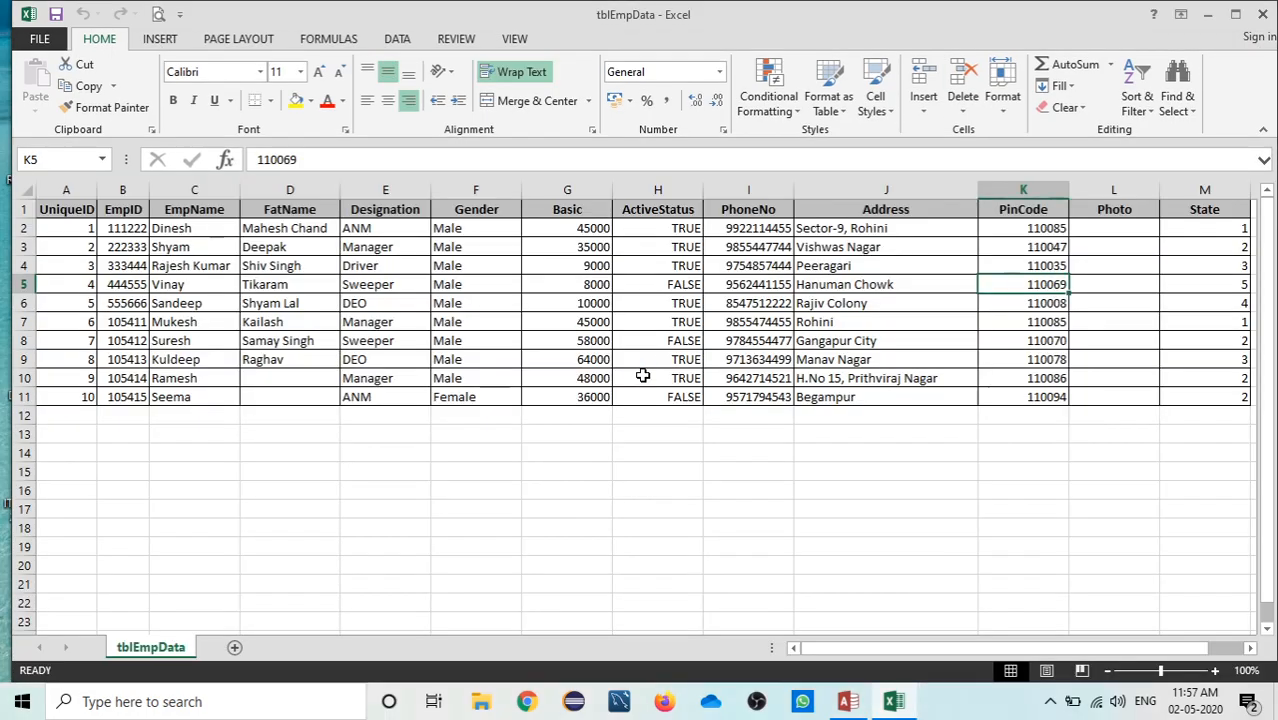
Close the tblEmpData workbook in Excel, and switch to Access to close all open tables and the employee form
left_click(162, 285)
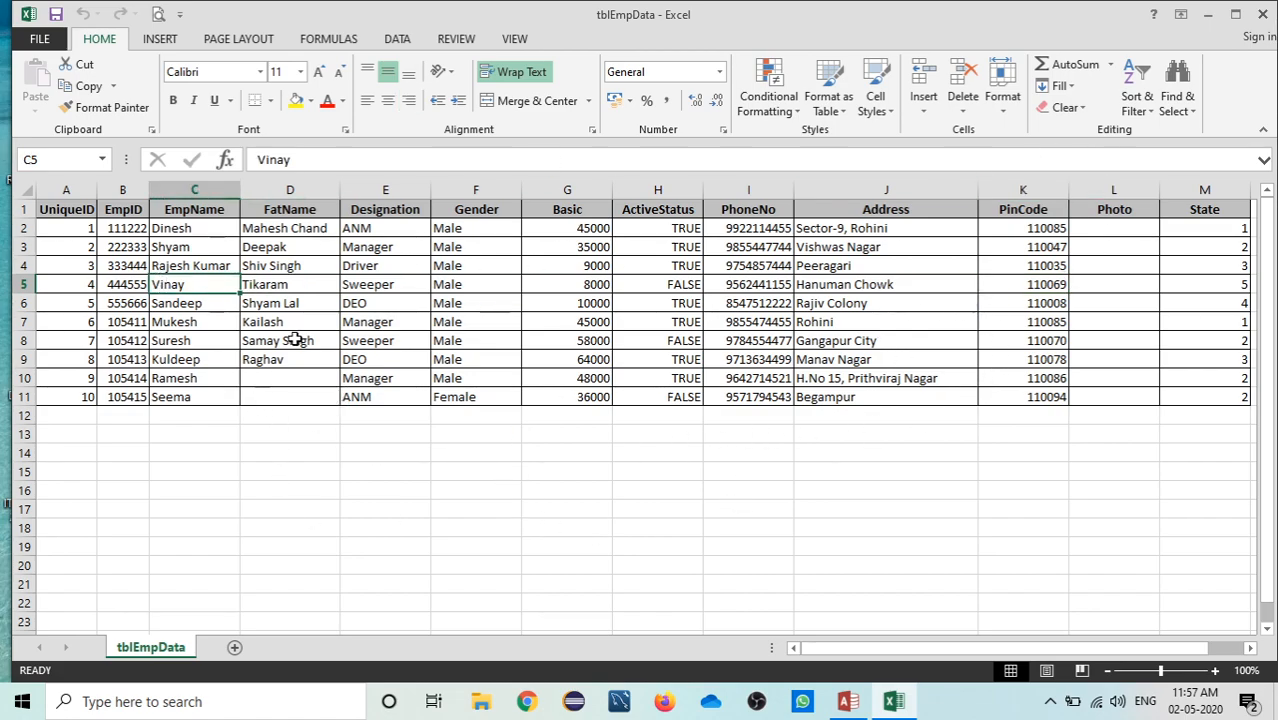
left_click(1263, 14)
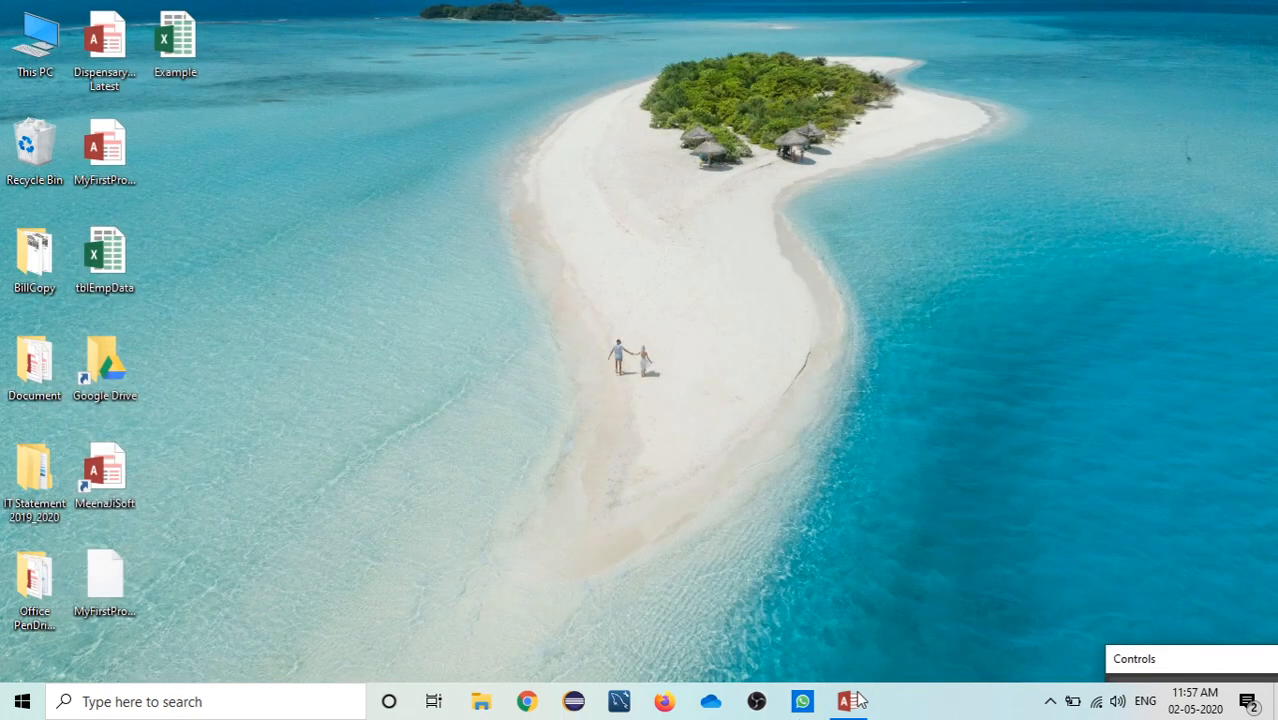
left_click(852, 700)
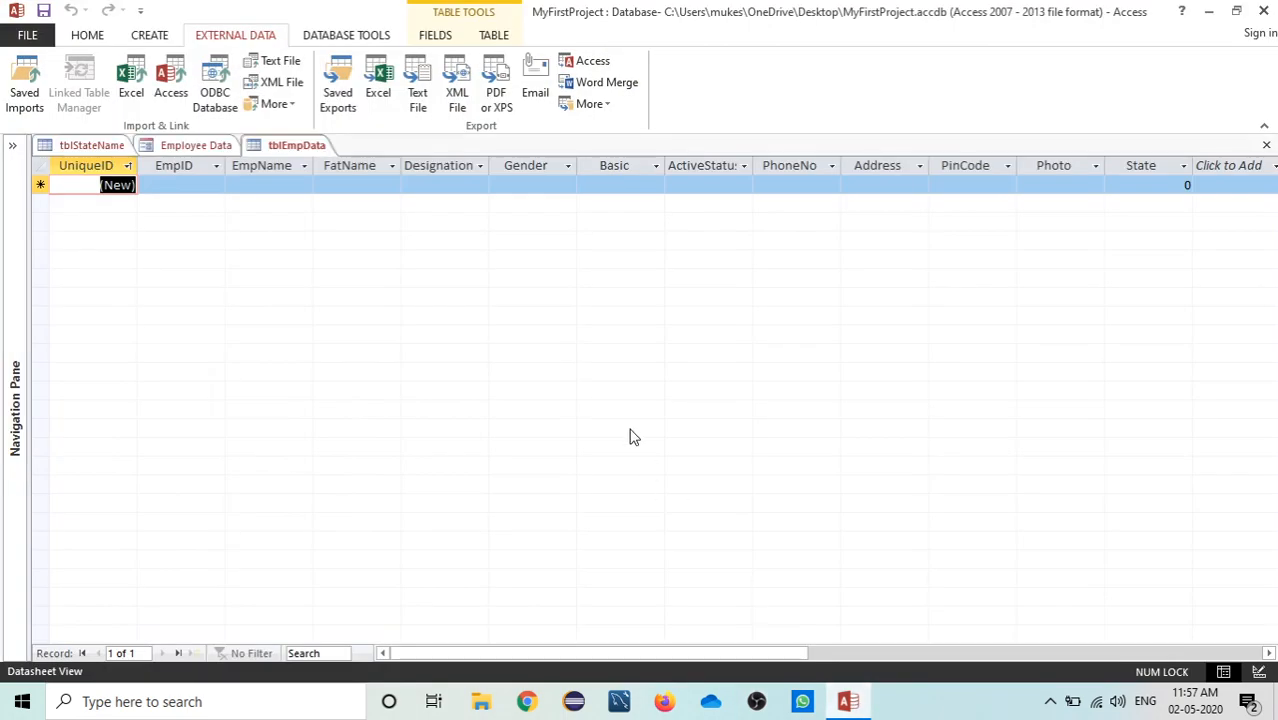
right_click(300, 148)
left_click(334, 178)
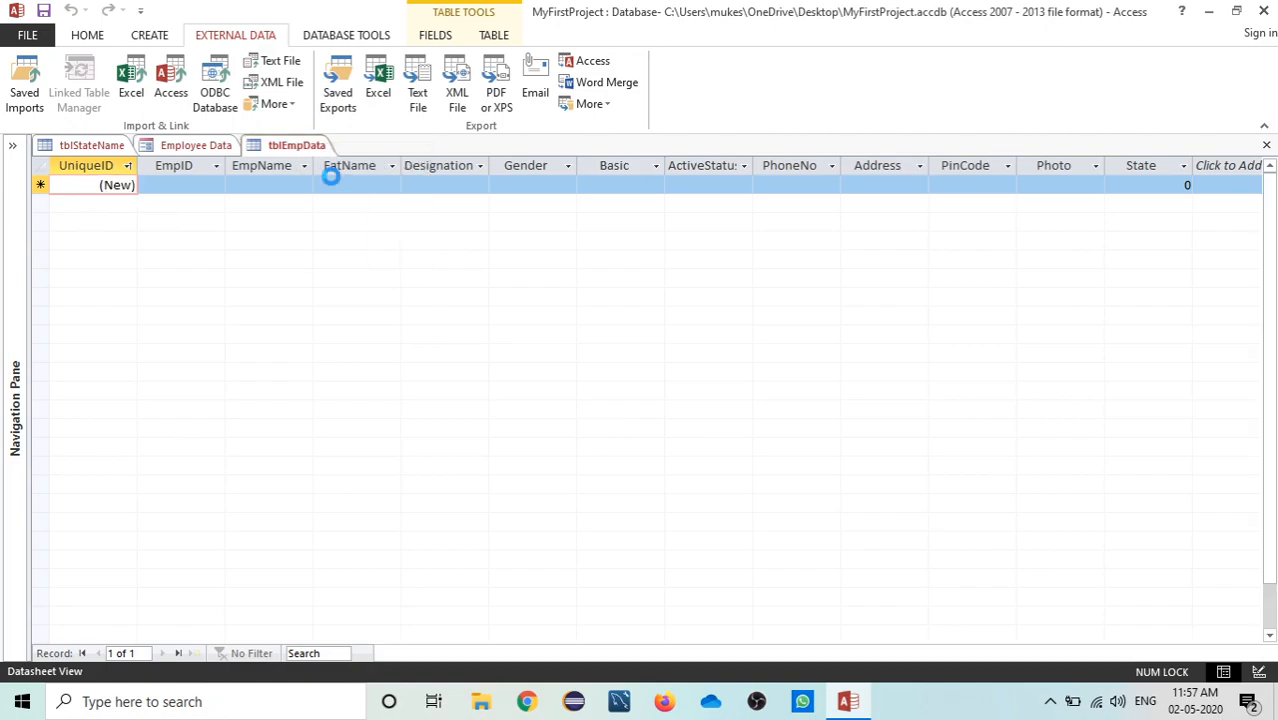
right_click(206, 146)
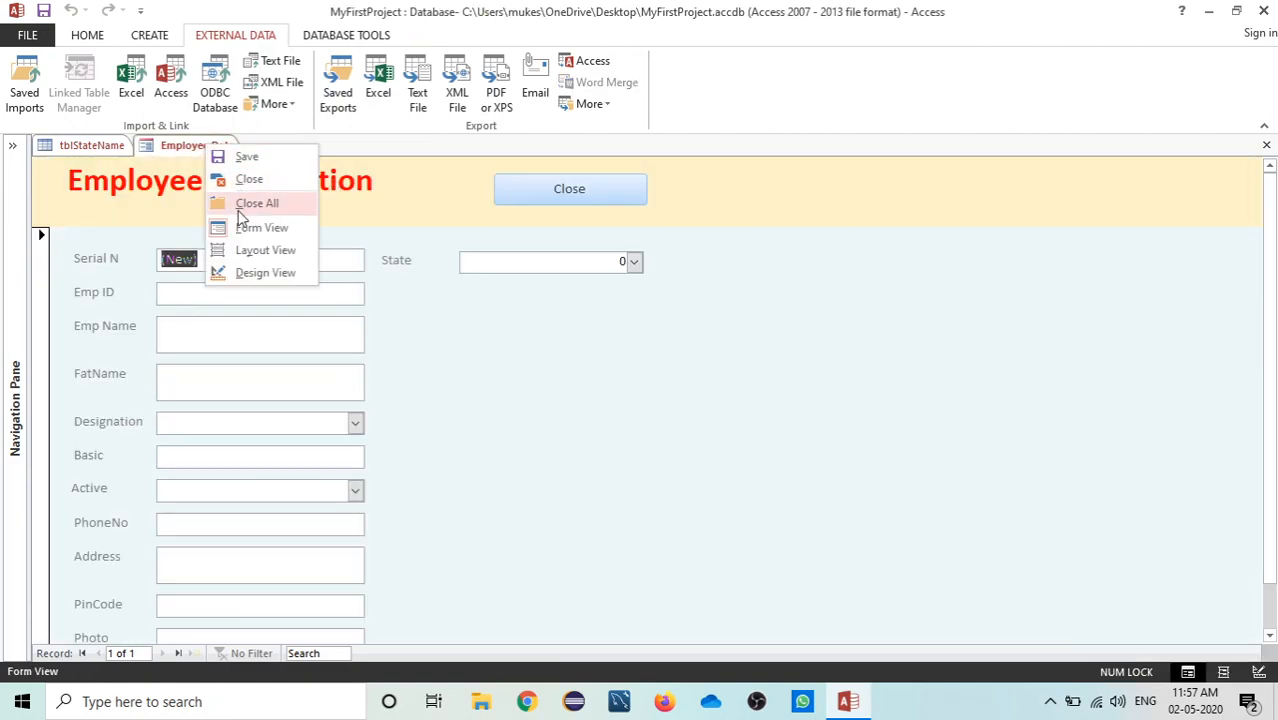
left_click(242, 205)
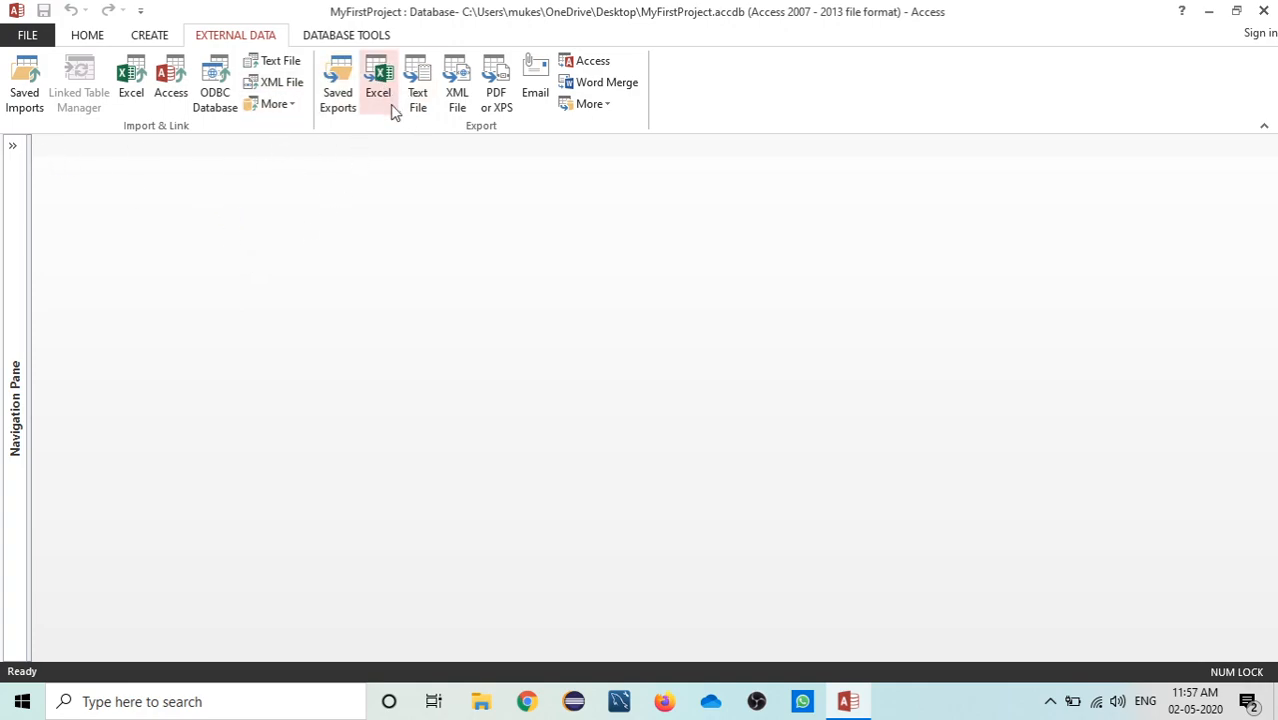
Start an Excel import and choose the tblEmpData workbook on the Desktop as the source
left_click(133, 92)
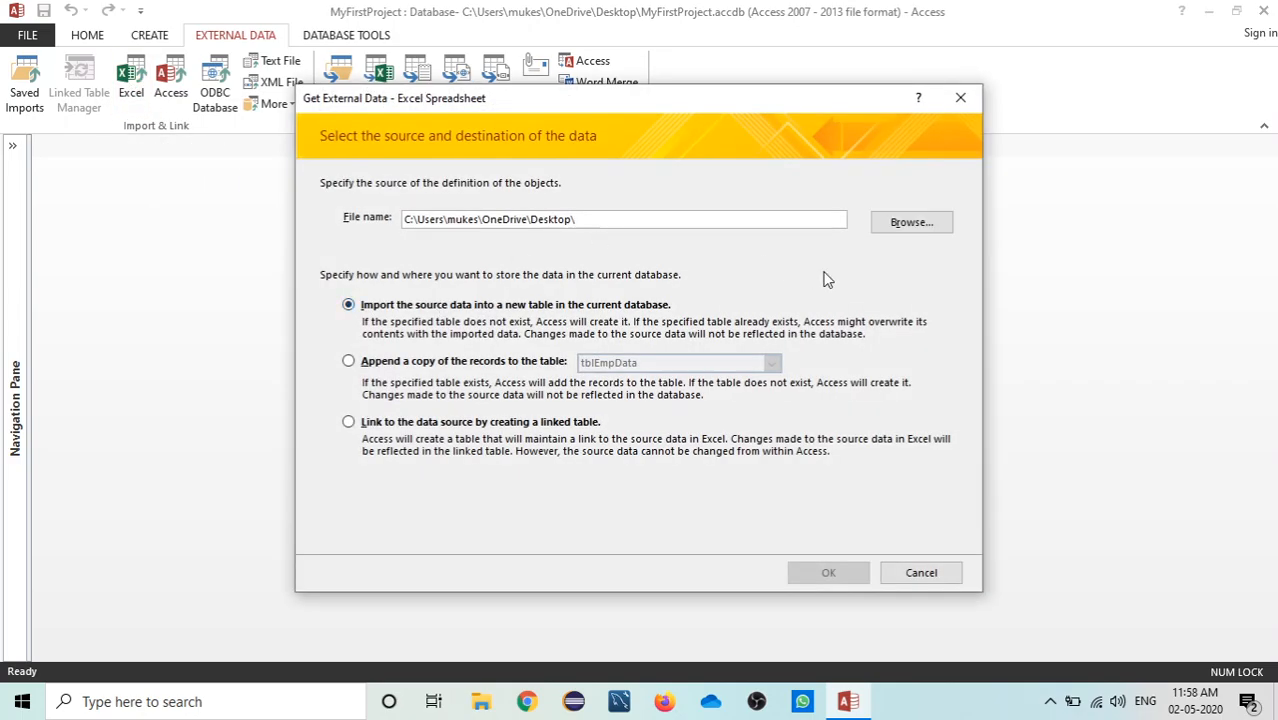
left_click(946, 229)
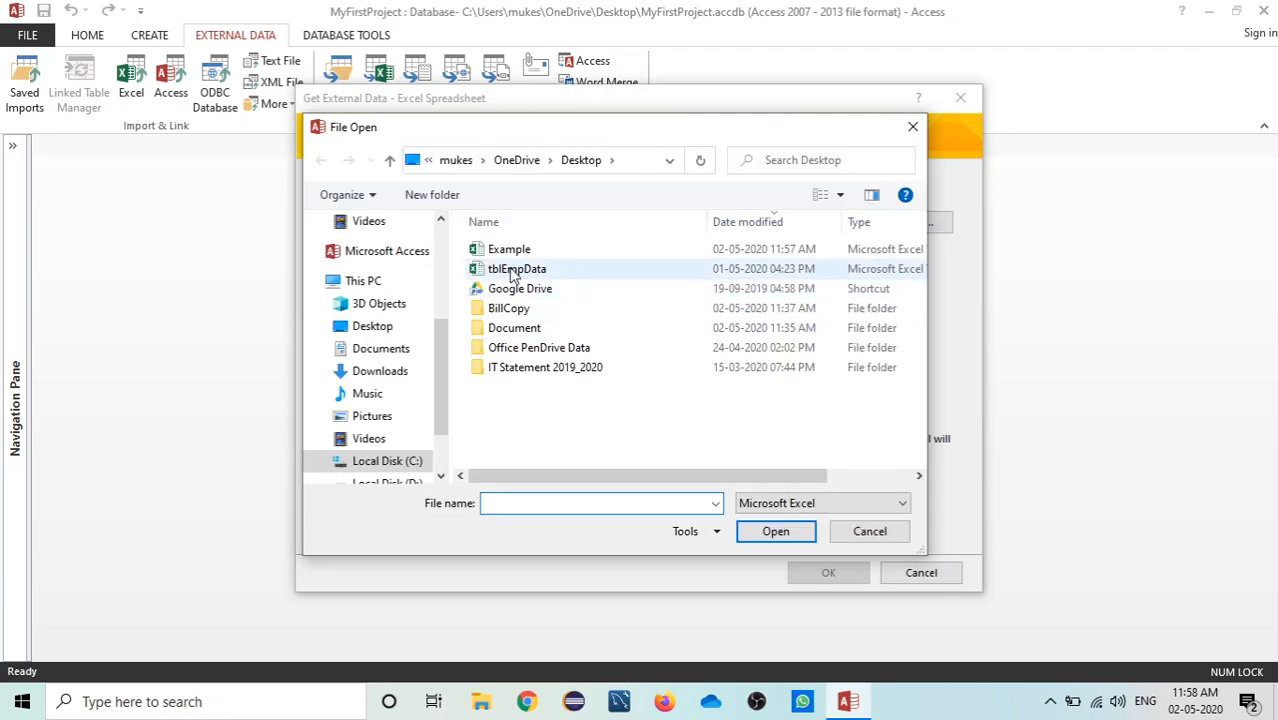
left_click(513, 272)
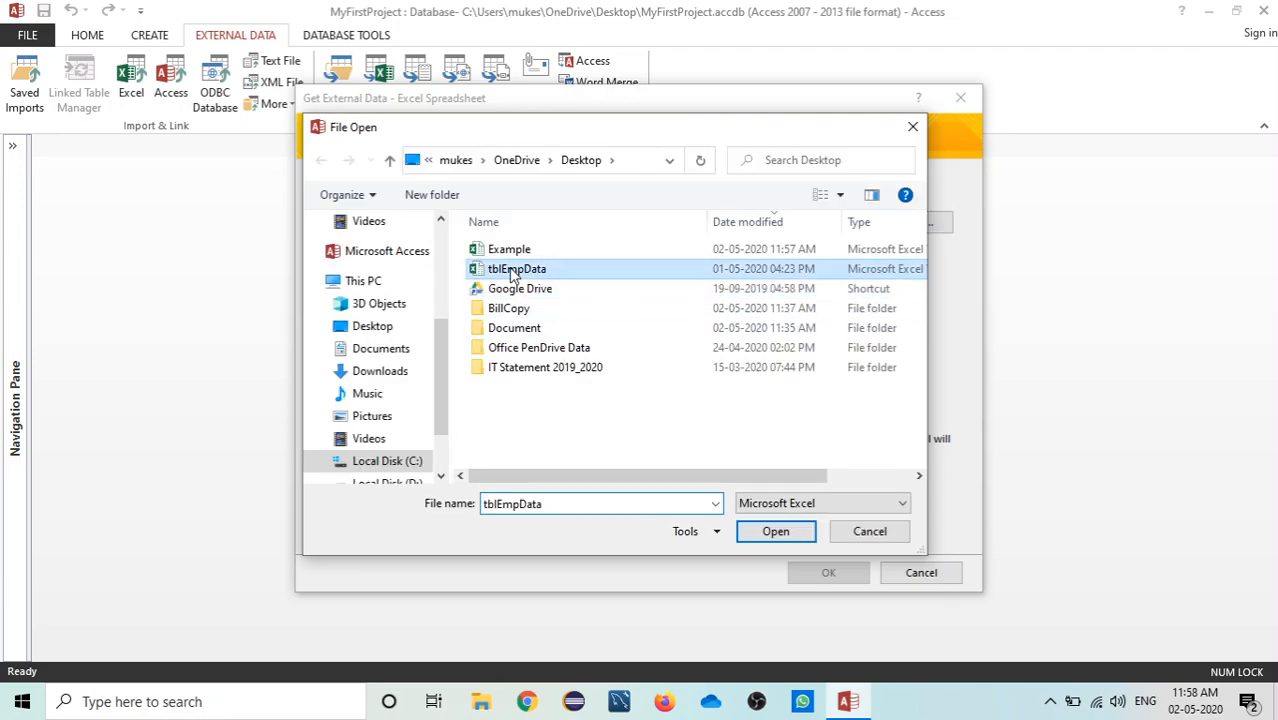
left_click(782, 535)
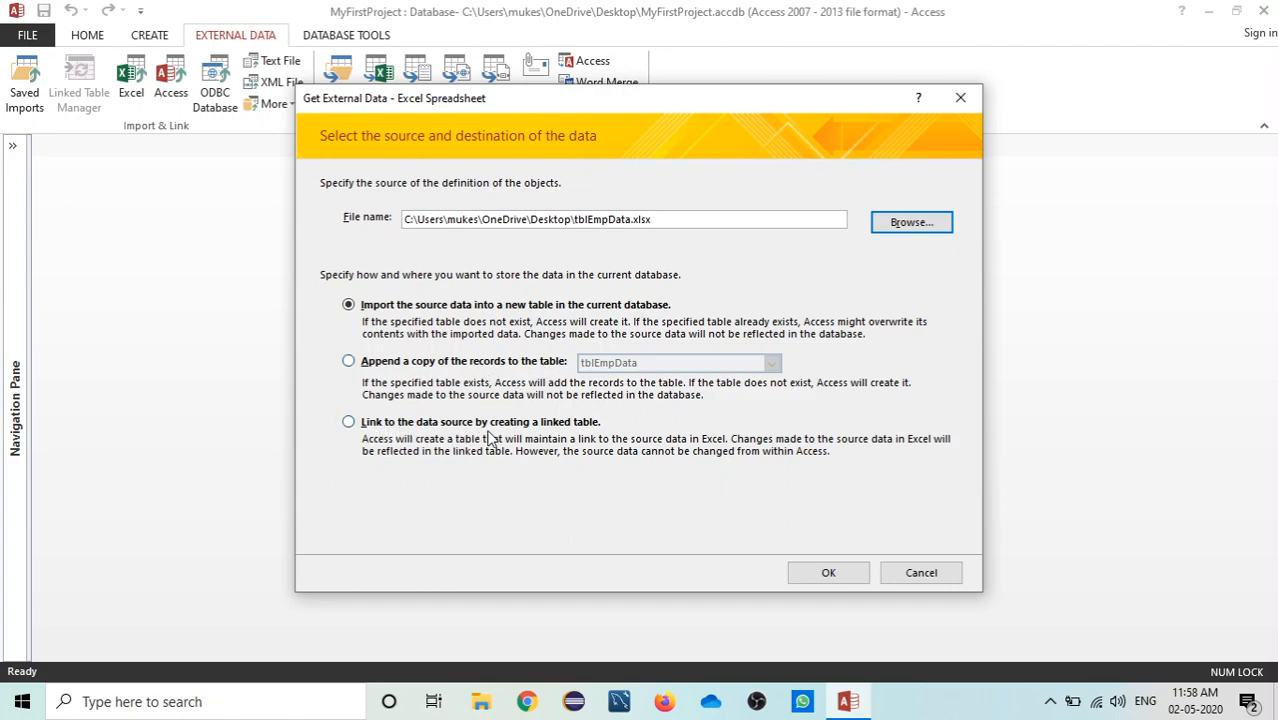
Set the import to append a copy of the records to the existing tblEmpData table, and confirm
left_click(348, 422)
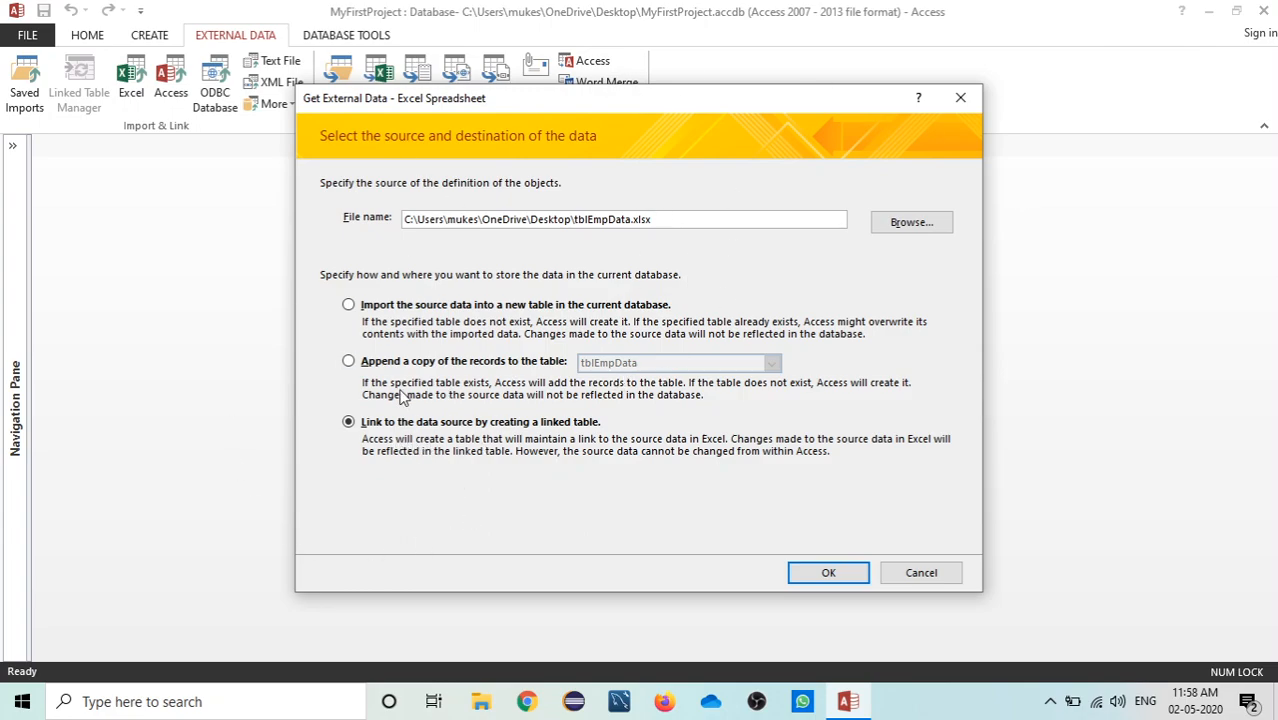
left_click(384, 366)
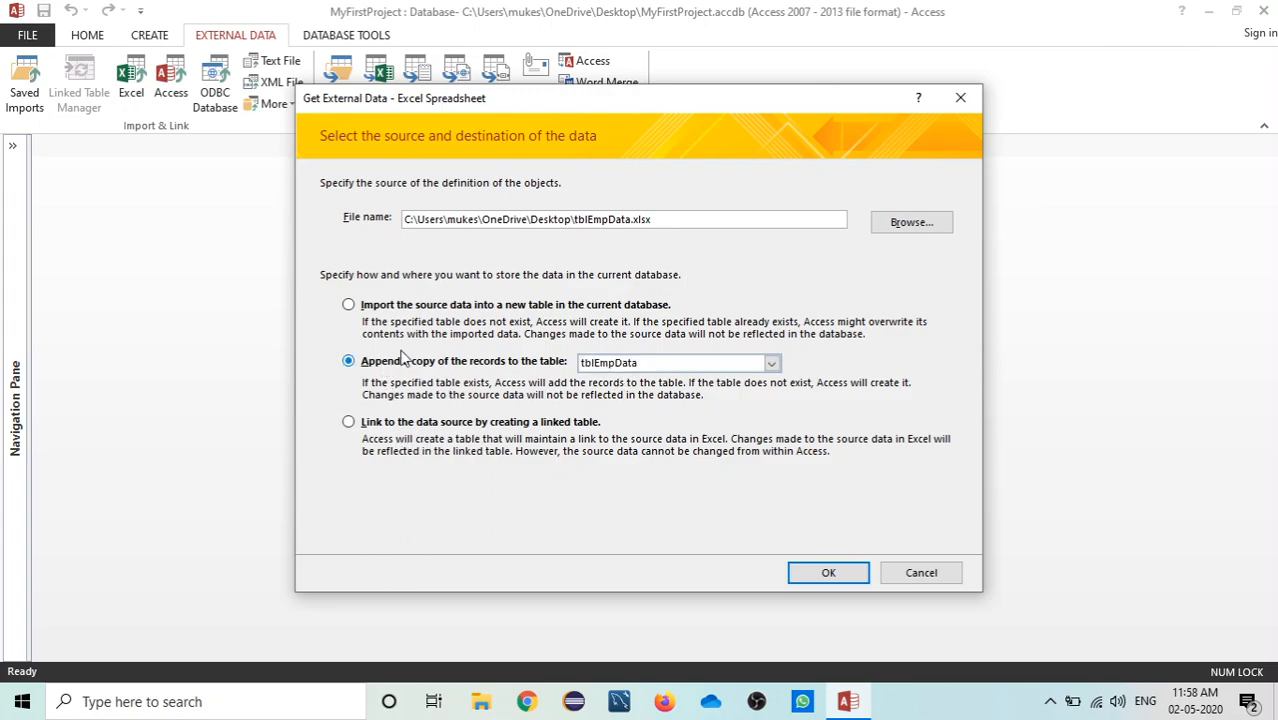
left_click(773, 366)
left_click(727, 377)
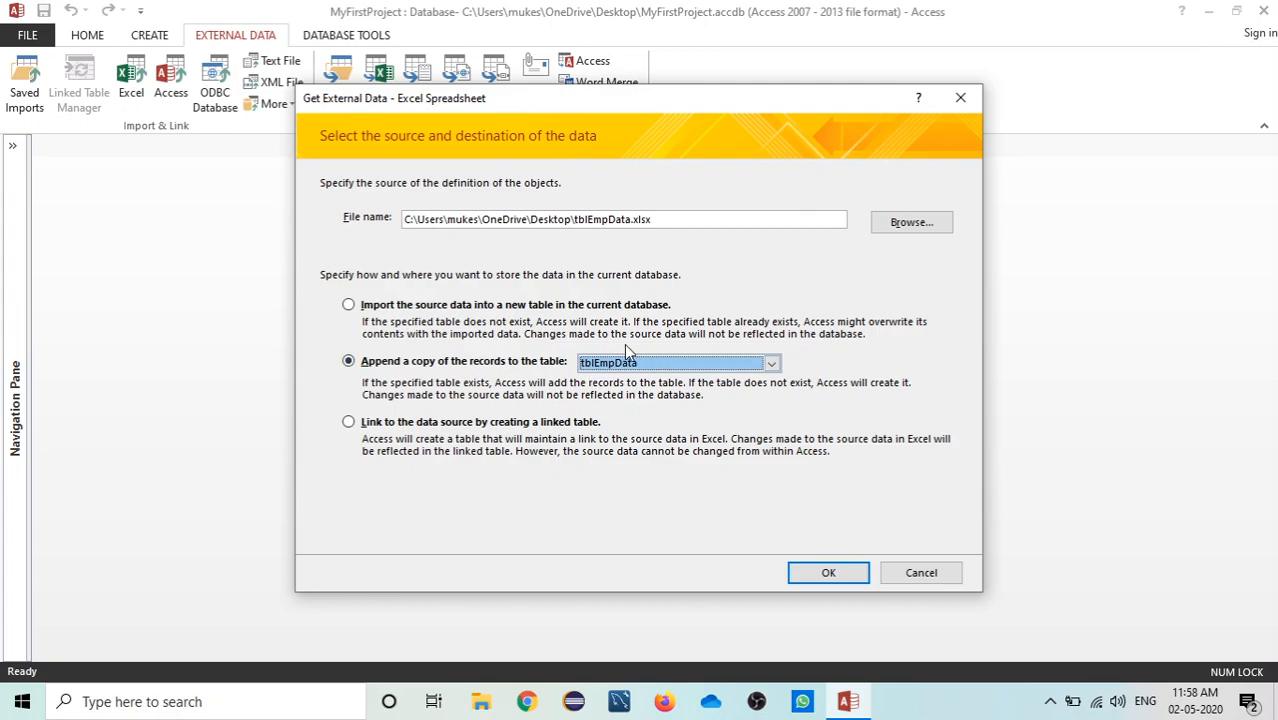
left_click(827, 572)
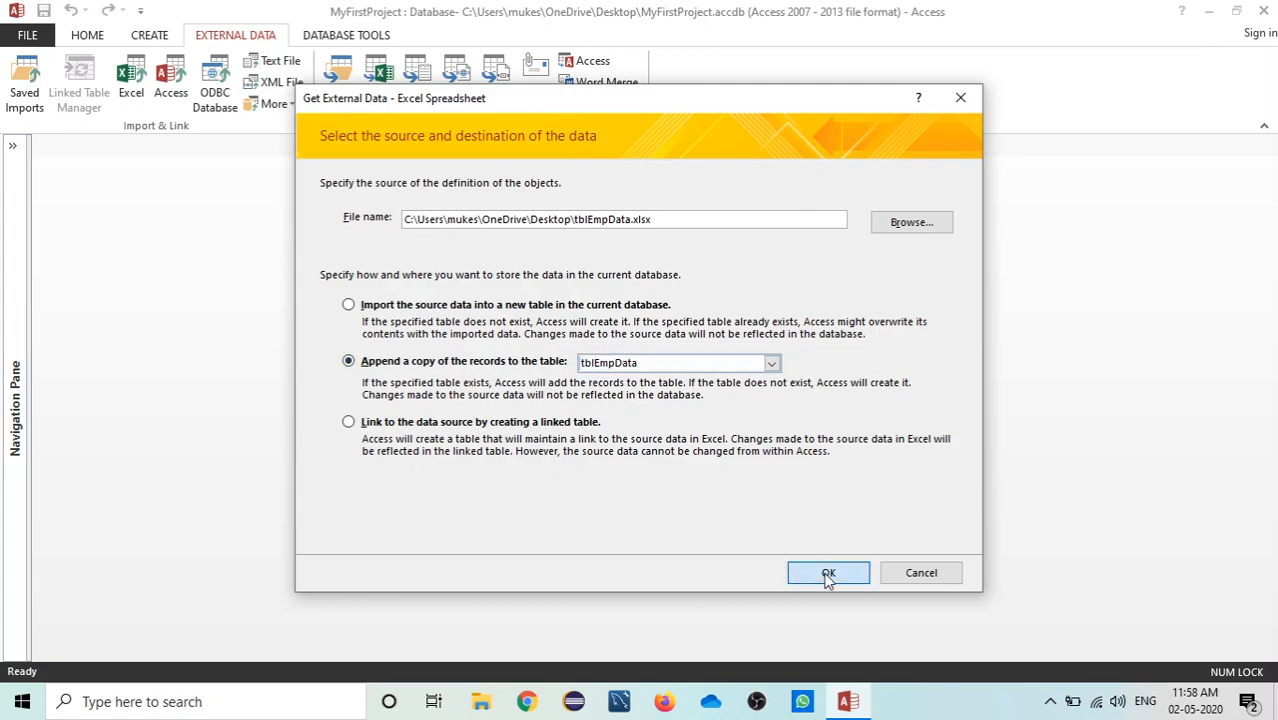
Complete the spreadsheet import into tblEmpData without analyzing the table or saving the import steps
left_click(676, 458)
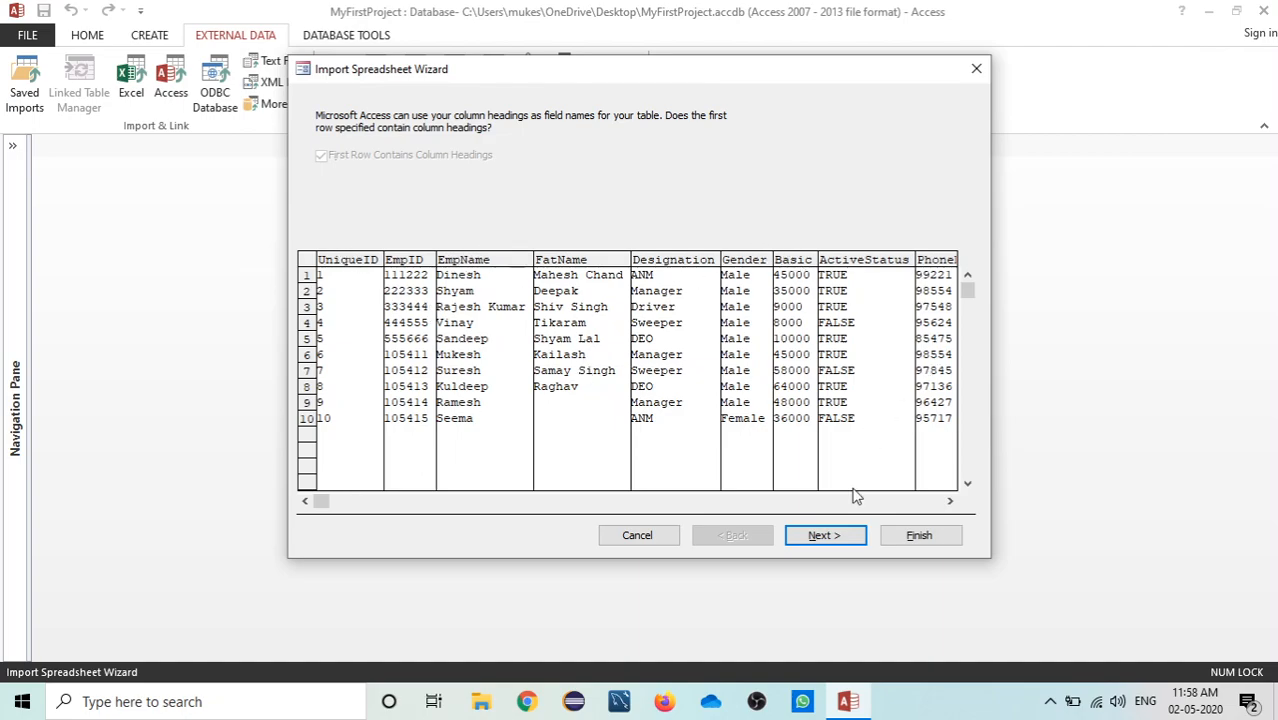
left_click(833, 533)
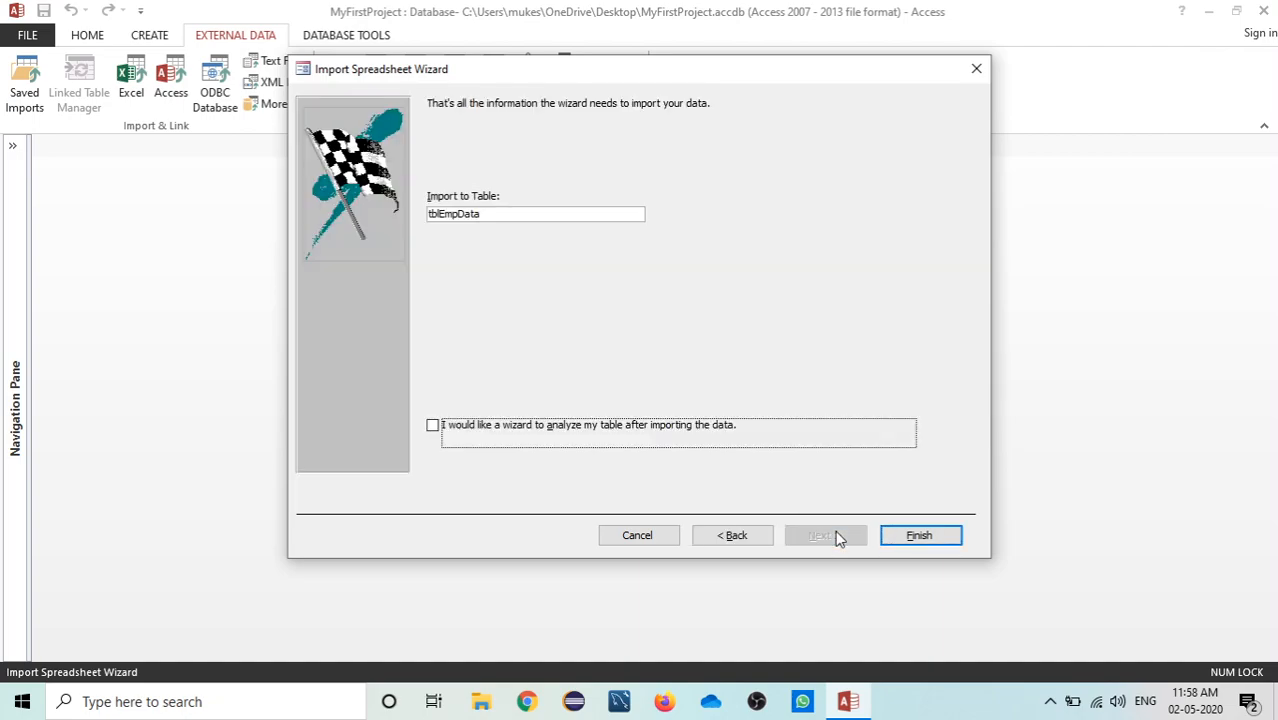
left_click(930, 538)
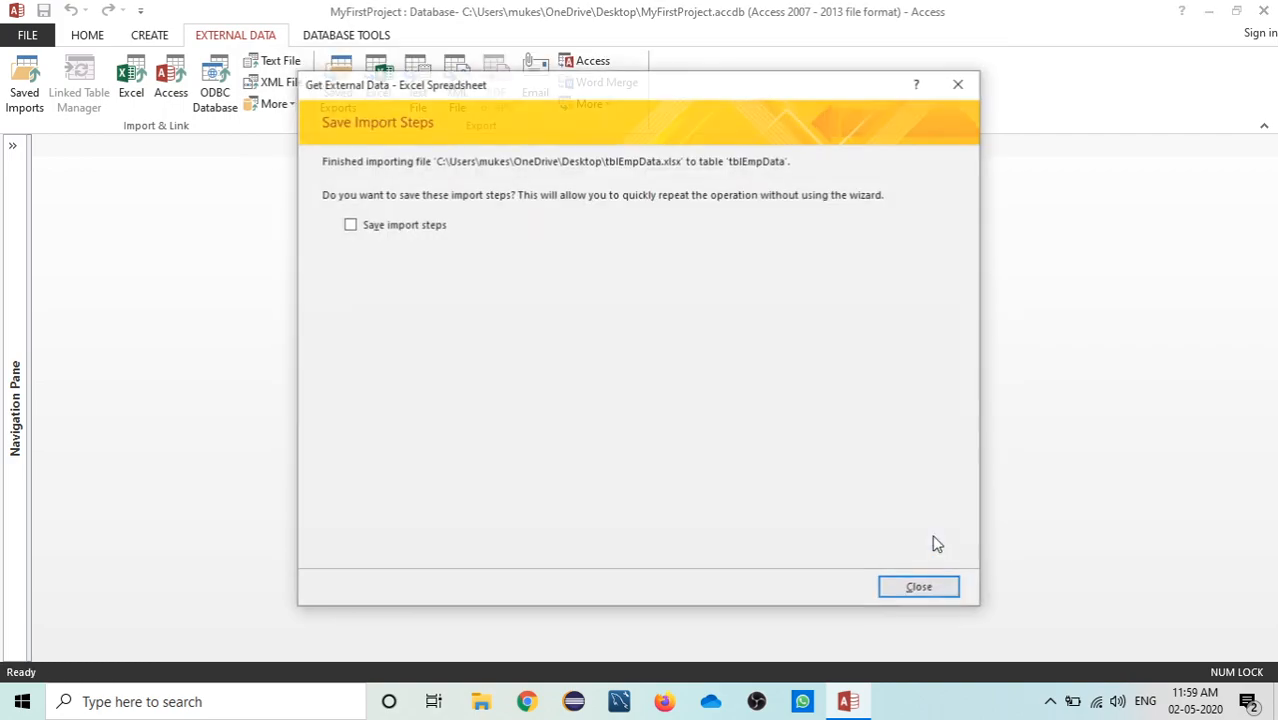
left_click(928, 587)
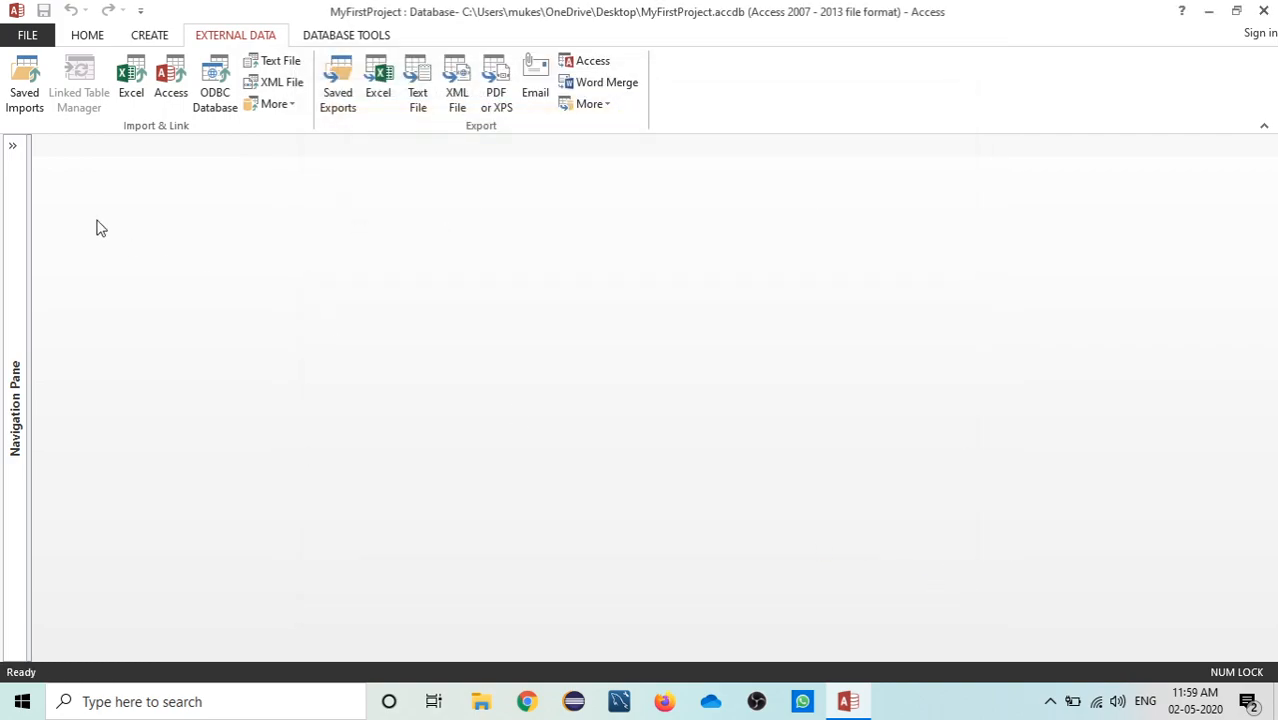
Open the tblEmpData table and collapse the object list to review the imported employee records across all fields
left_click(12, 146)
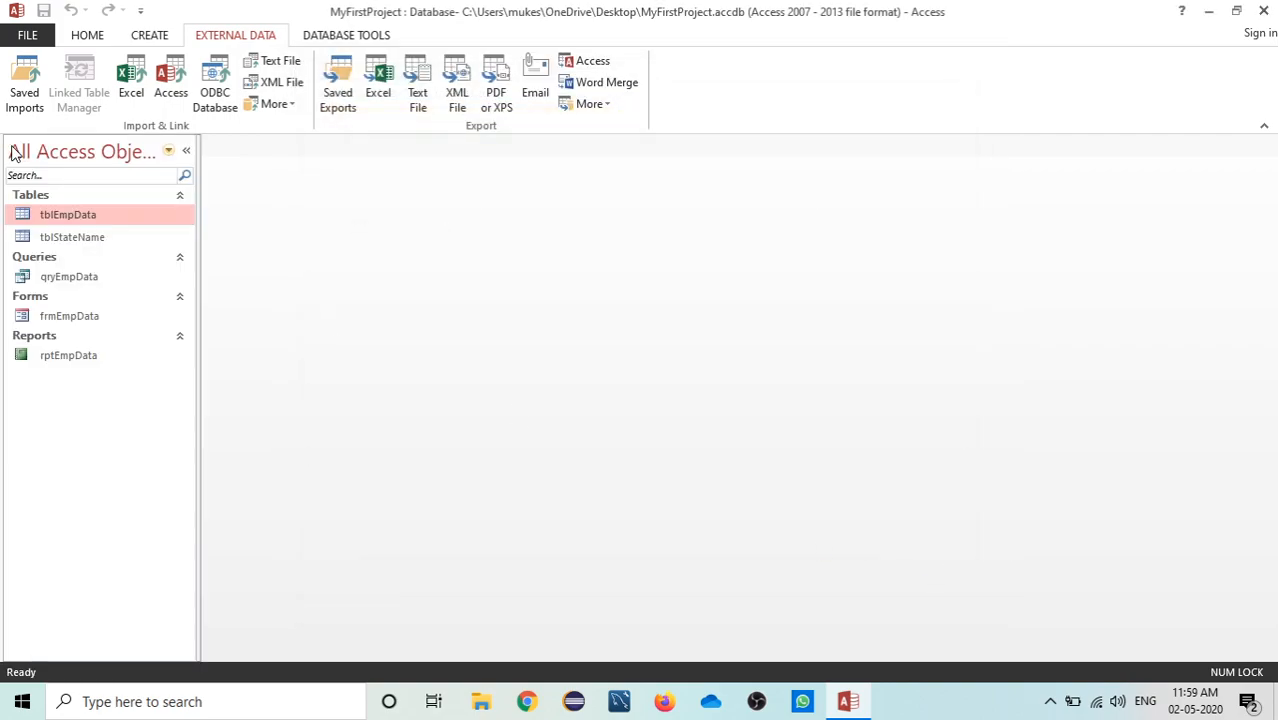
double_click(84, 218)
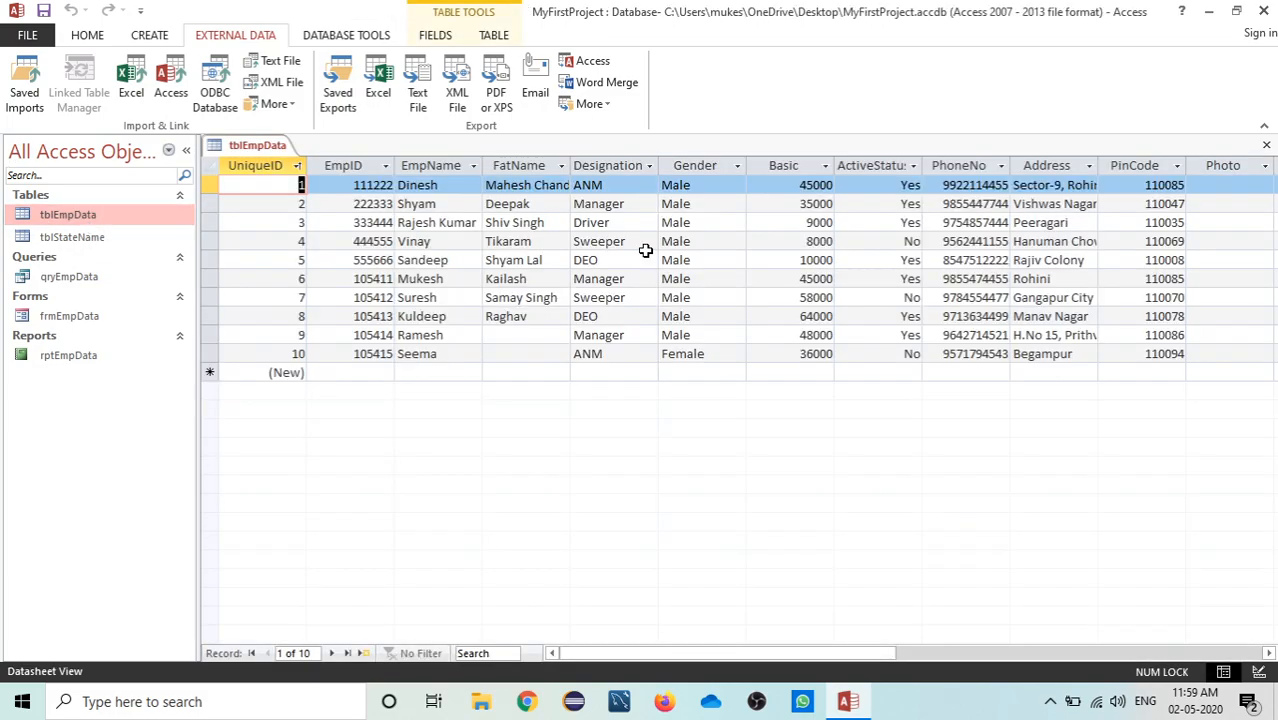
left_click(187, 153)
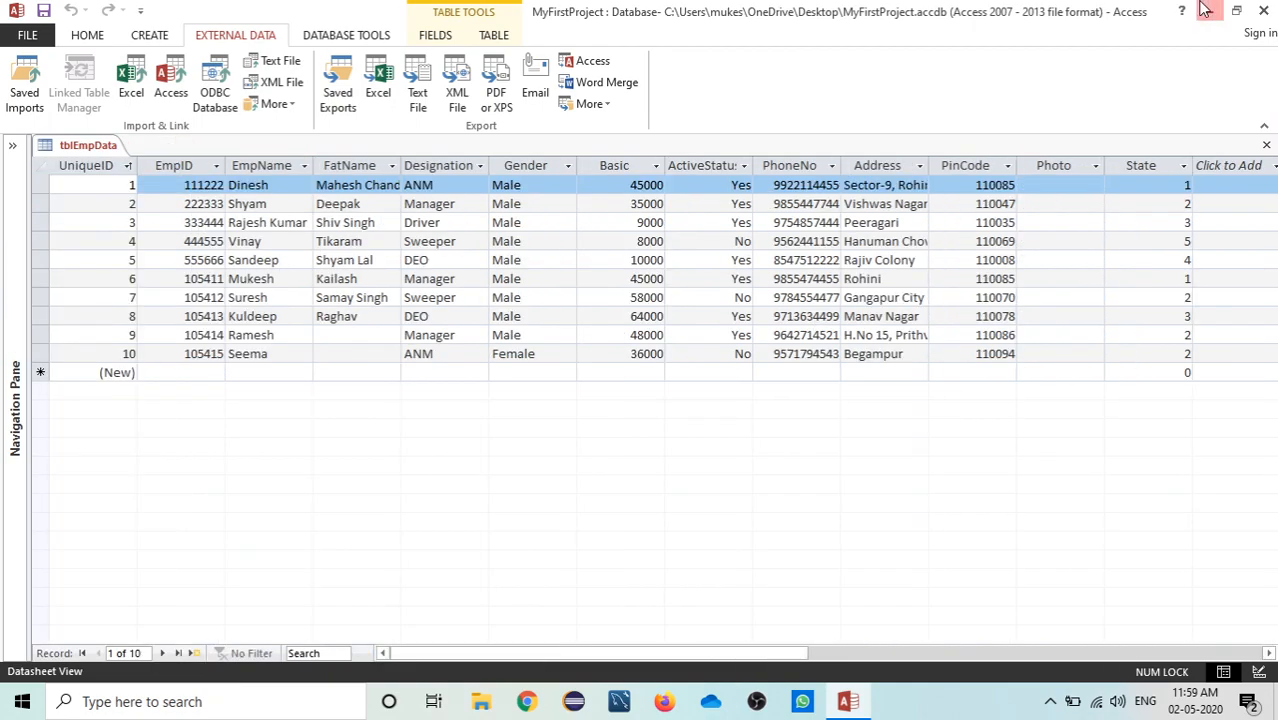
Open the tblEmpData workbook from the Desktop in Excel, compare its rows with the imported records, and close it
left_click(1208, 11)
double_click(95, 245)
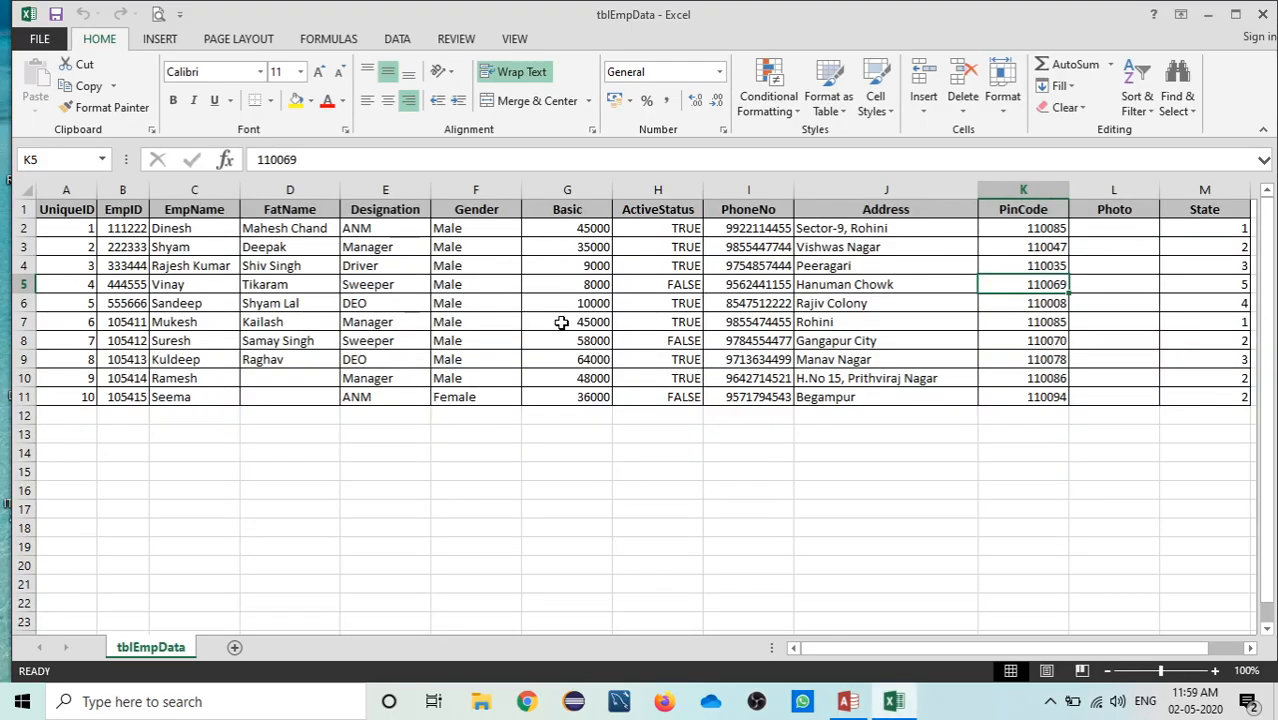
left_click(561, 322)
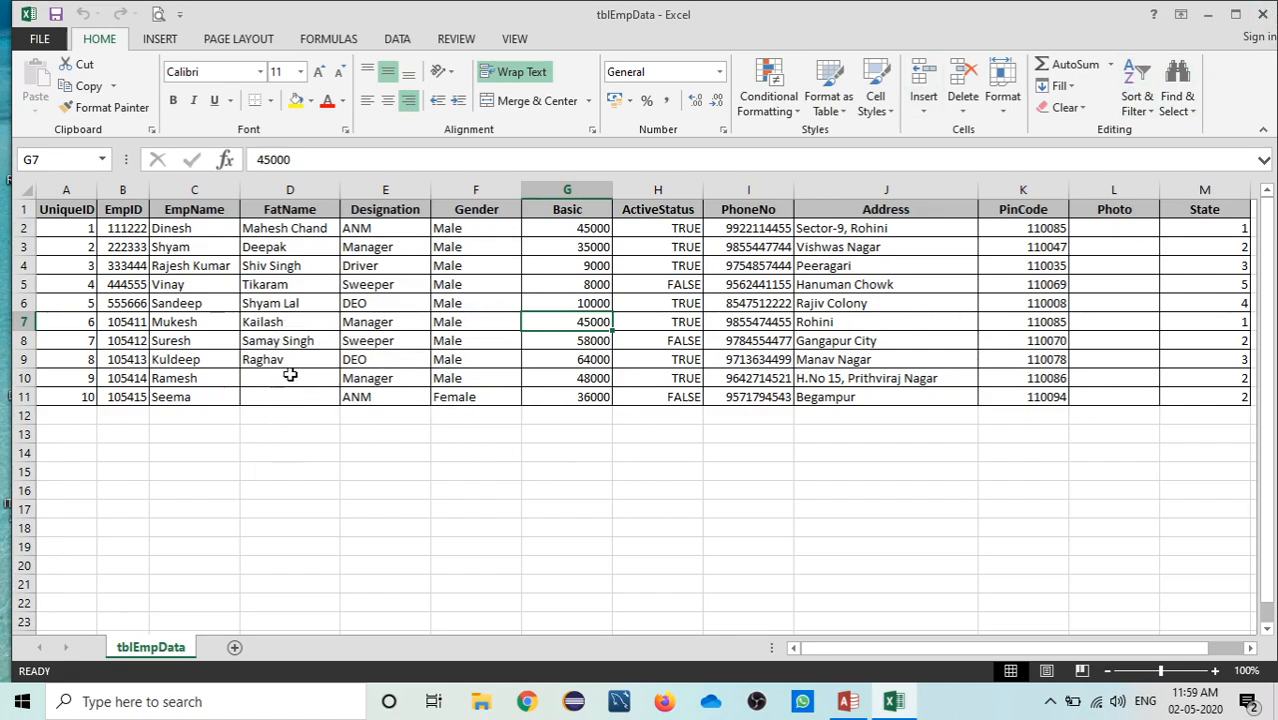
left_click(1262, 14)
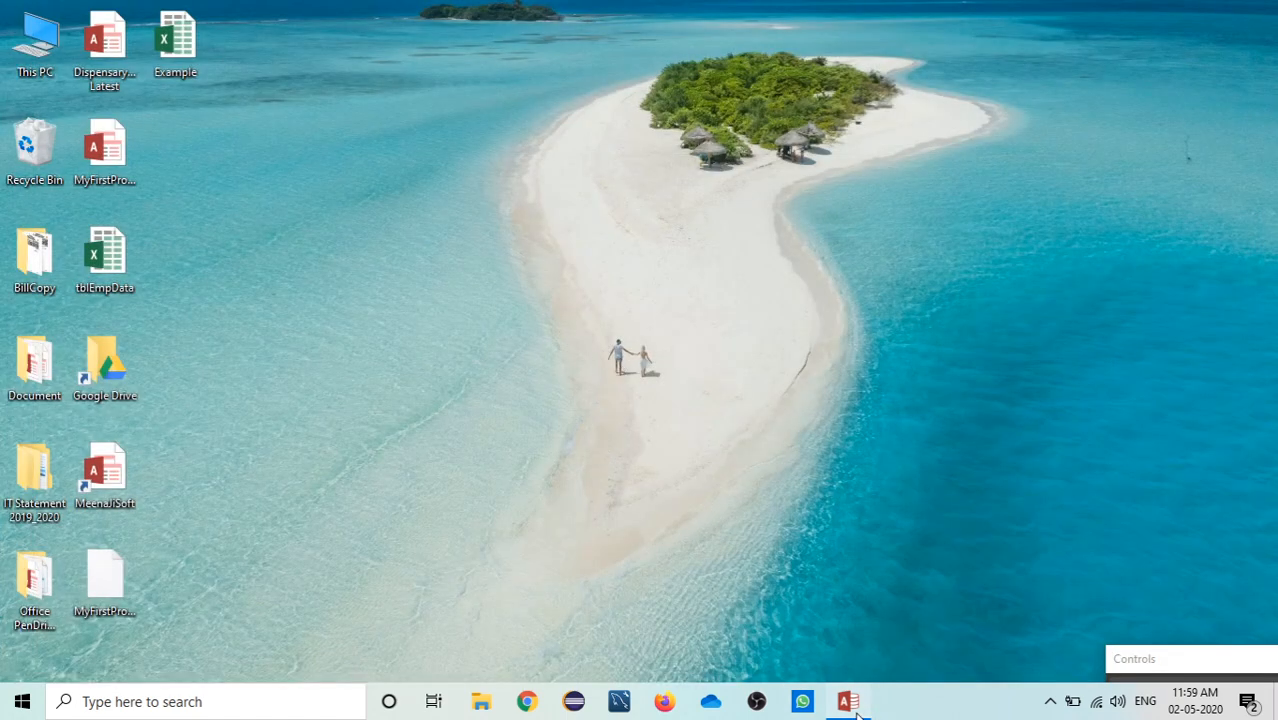
Switch to Access, fill in the missing FatName values for the records with UniqueID 9 and 10, and close the table
left_click(848, 701)
left_click(356, 338)
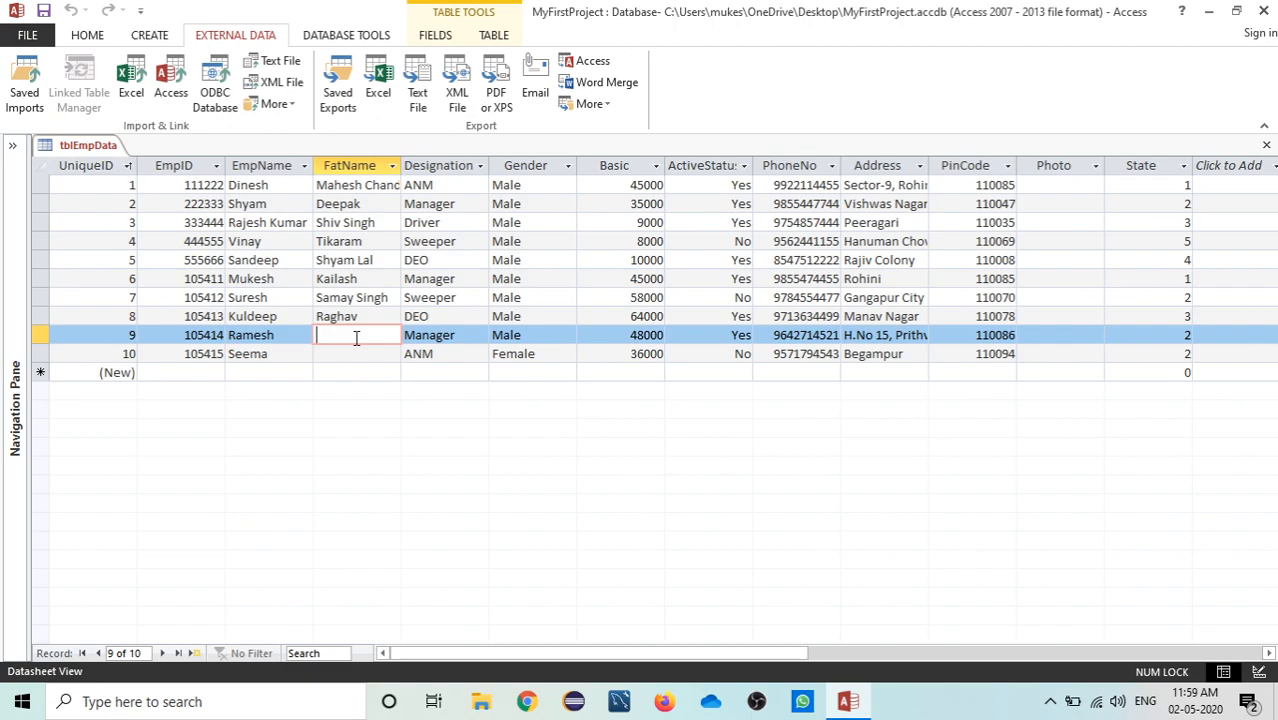
type("Dinesh")
left_click(340, 360)
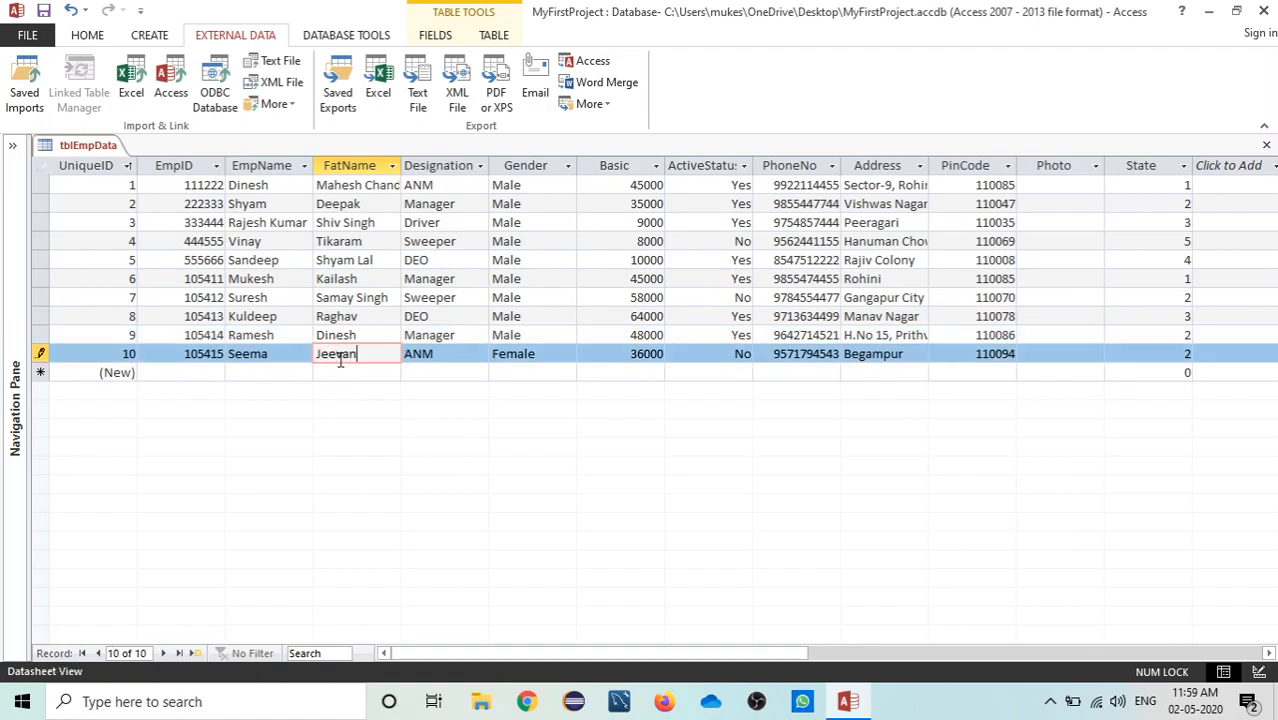
left_click(442, 298)
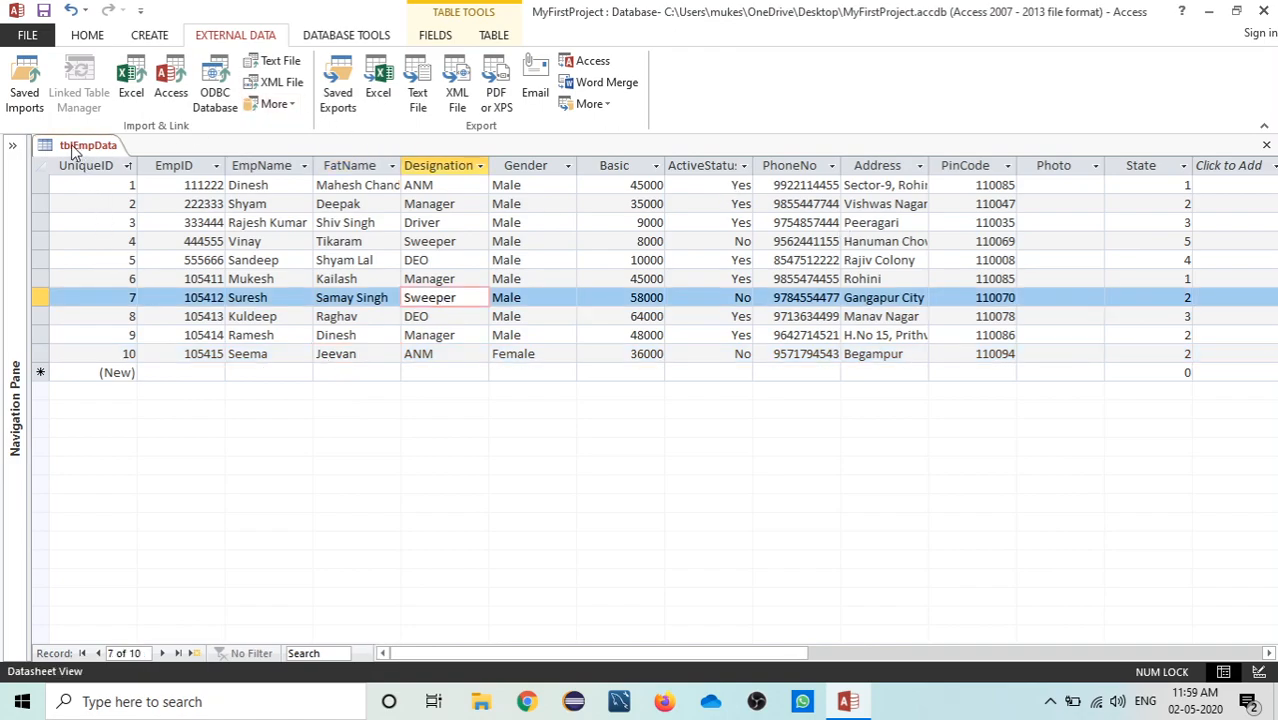
right_click(73, 148)
left_click(110, 180)
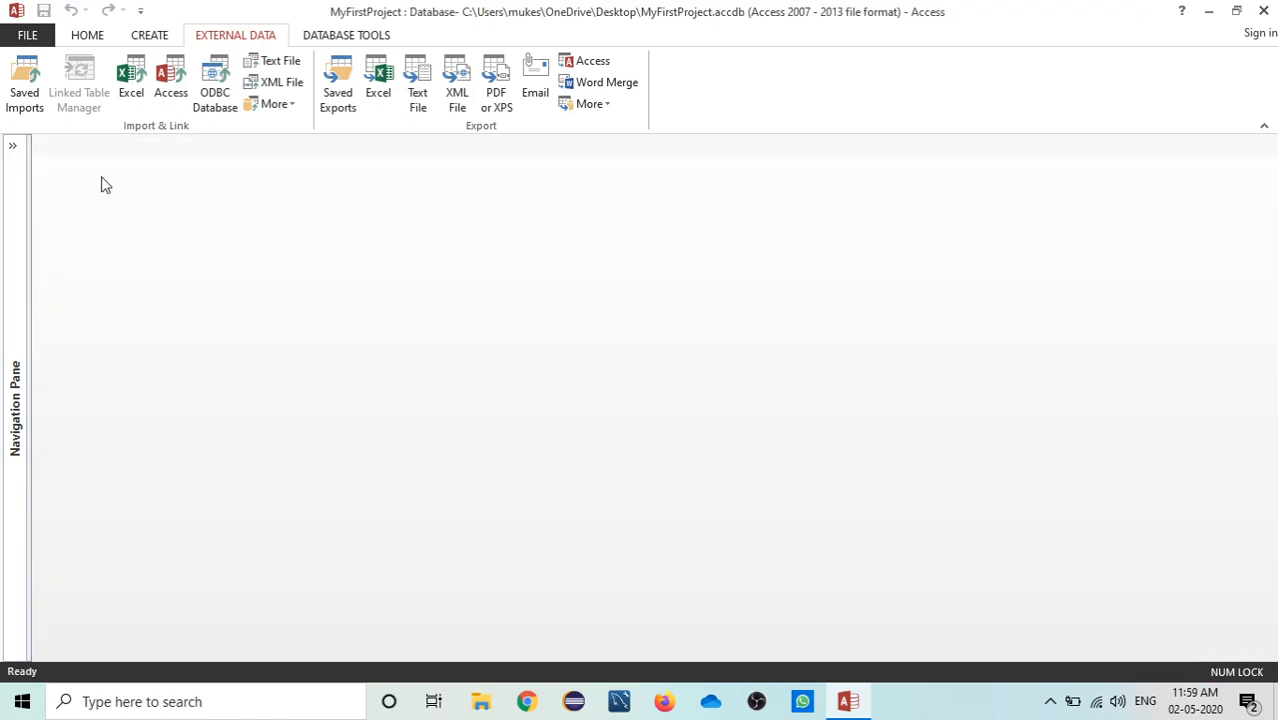
Open the frmEmpData form and browse the imported employee records forward to the blank new record and back
left_click(14, 148)
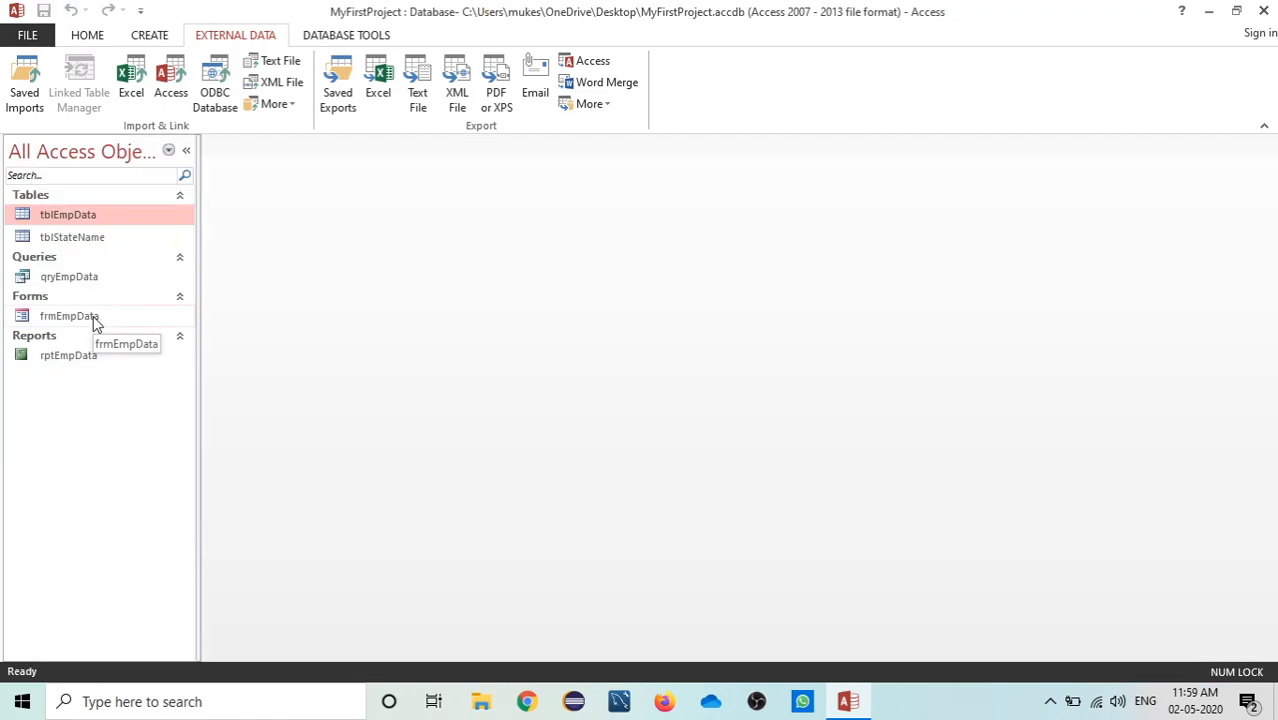
double_click(95, 318)
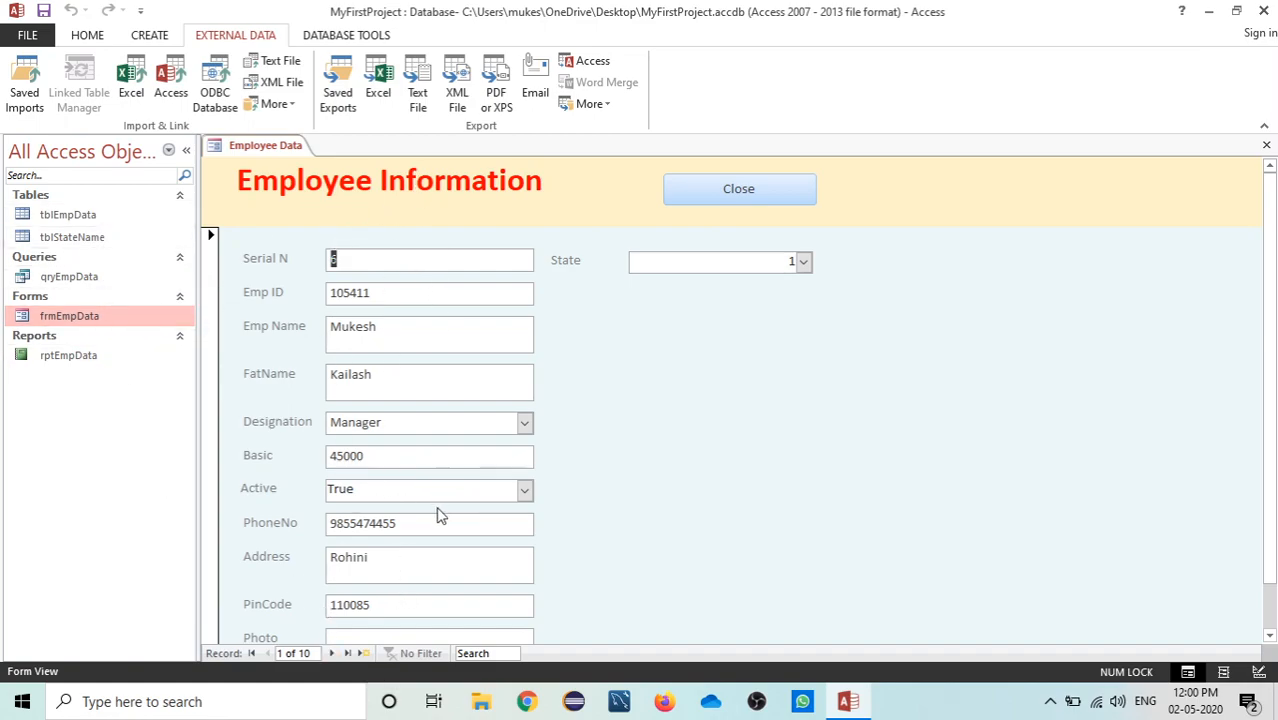
left_click(332, 653)
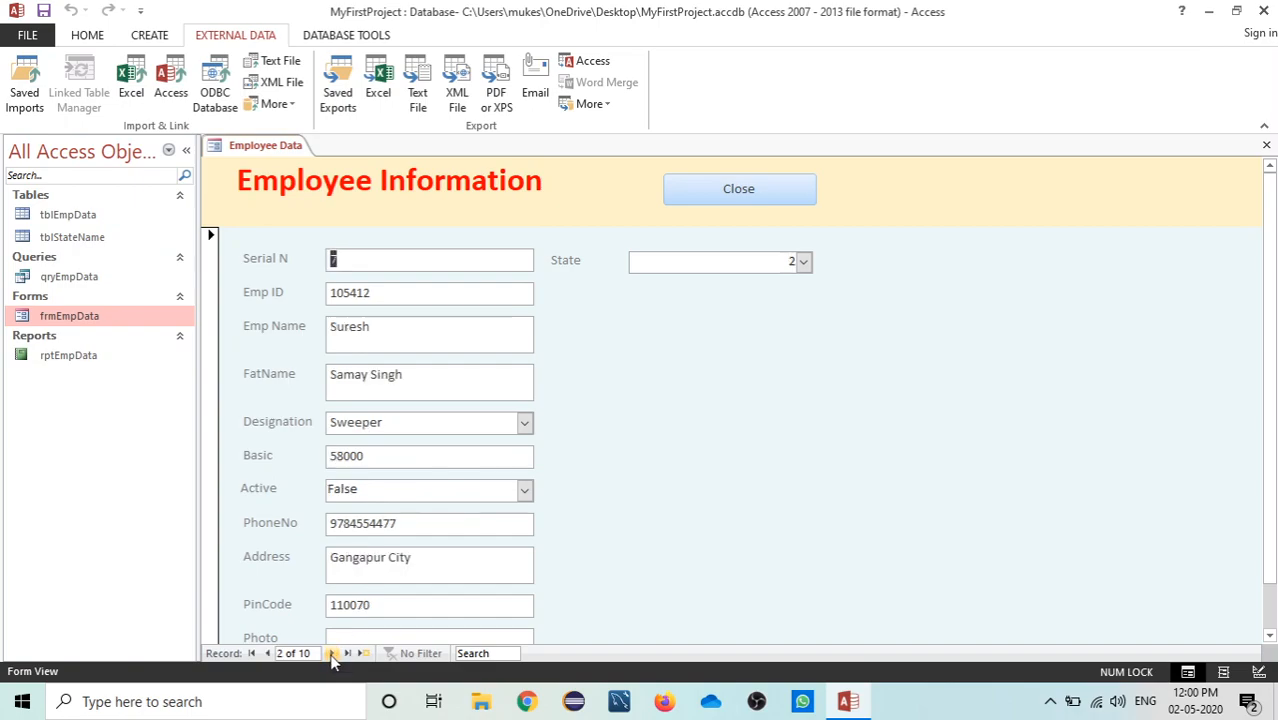
left_click(332, 653)
left_click(332, 653)
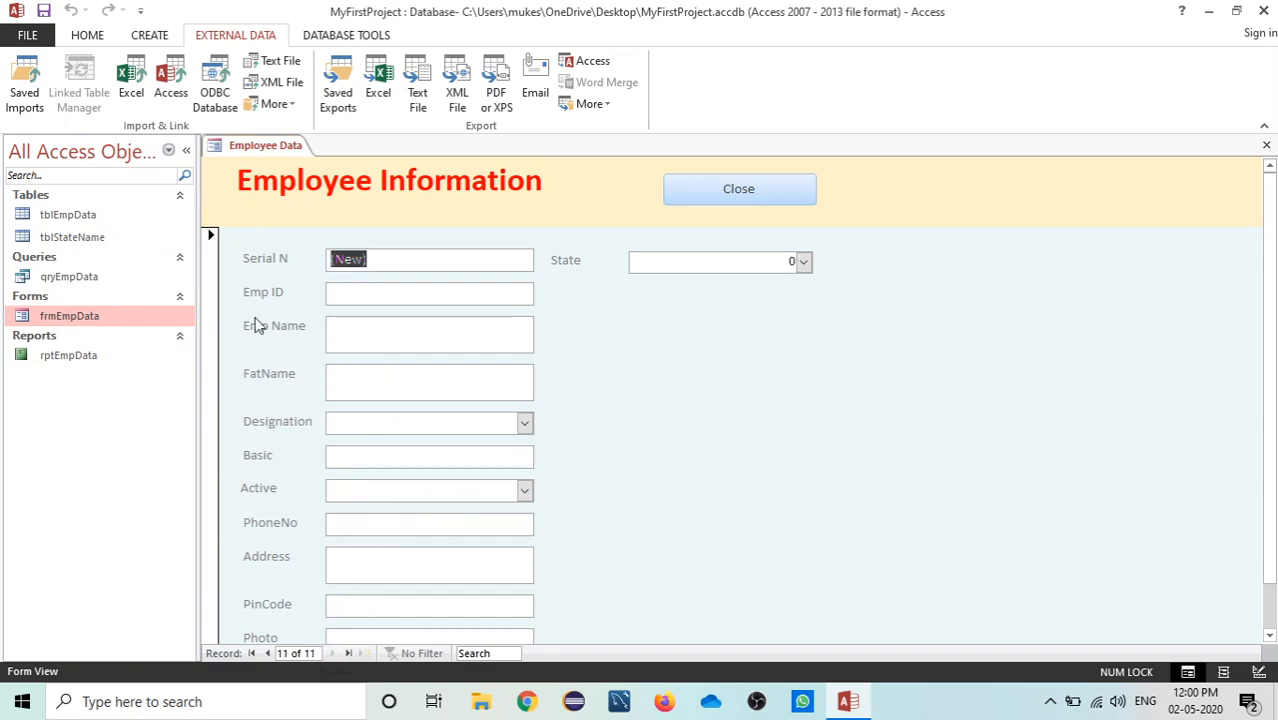
right_click(279, 147)
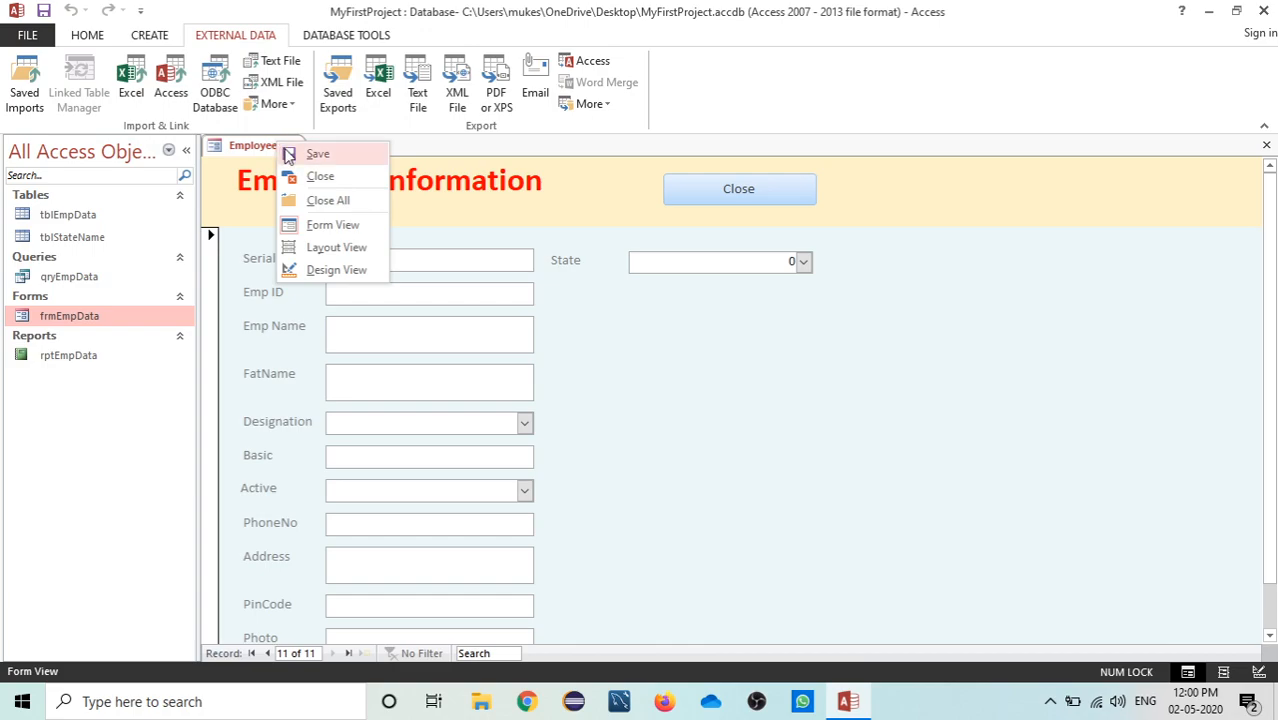
left_click(489, 265)
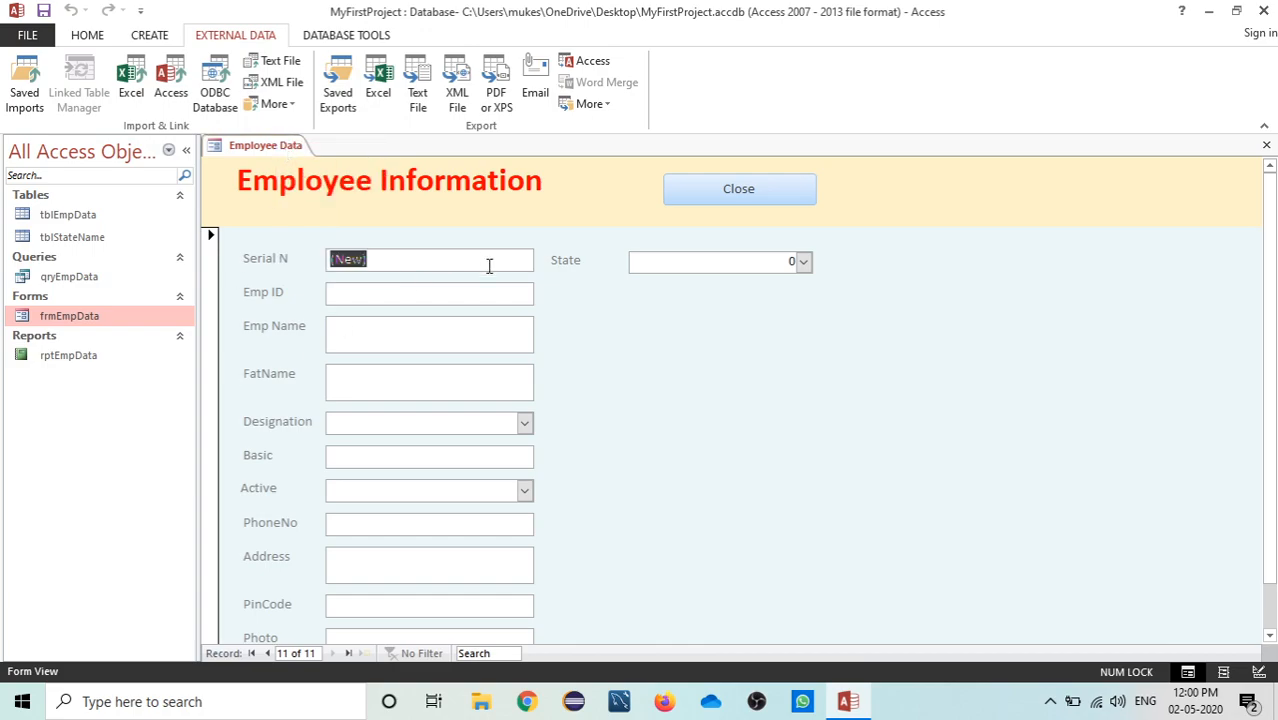
left_click(266, 653)
left_click(266, 653)
left_click(266, 653)
left_click(266, 653)
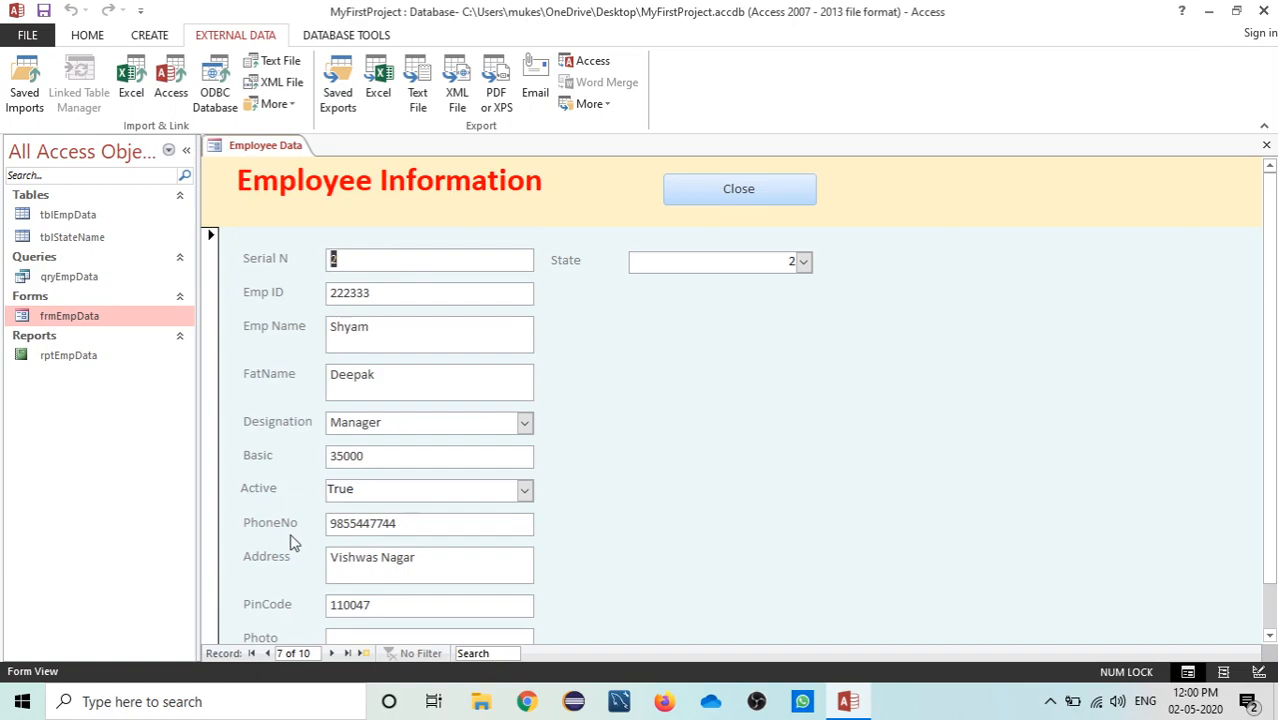
Look up the EmpID of the record with UniqueID 8 in the tblEmpData table, and close the table
left_click(486, 653)
double_click(143, 215)
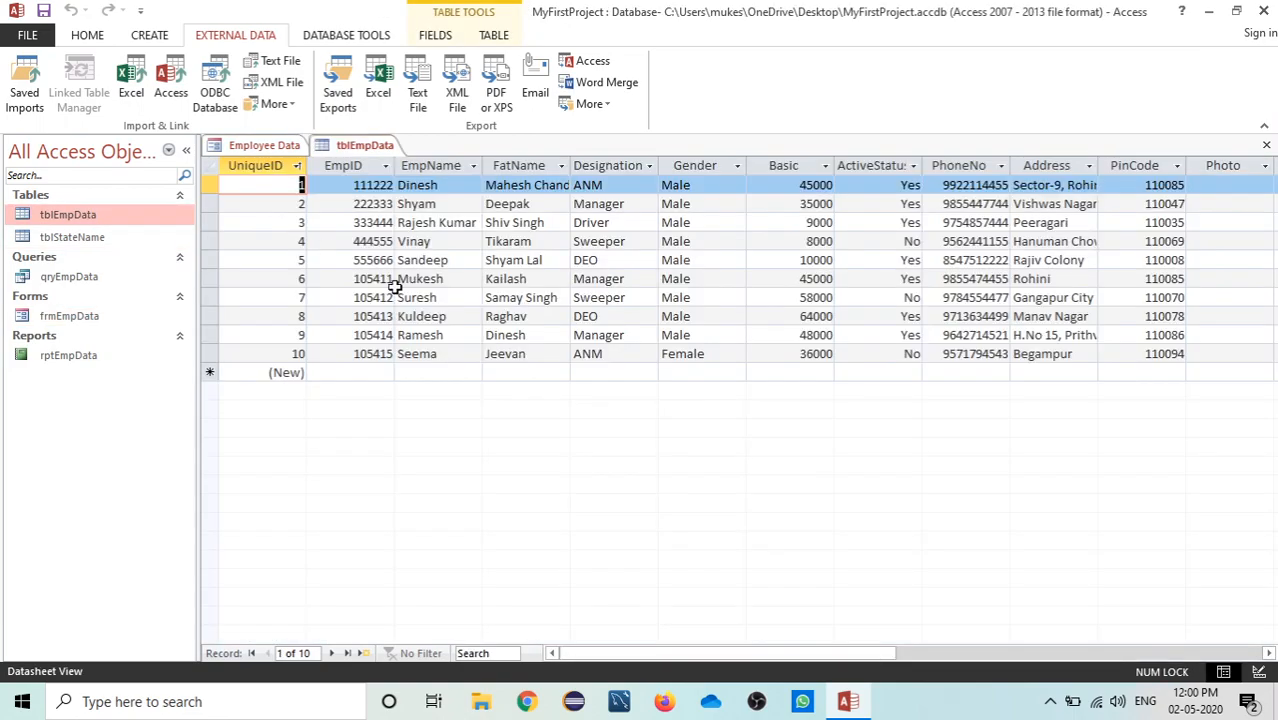
double_click(372, 316)
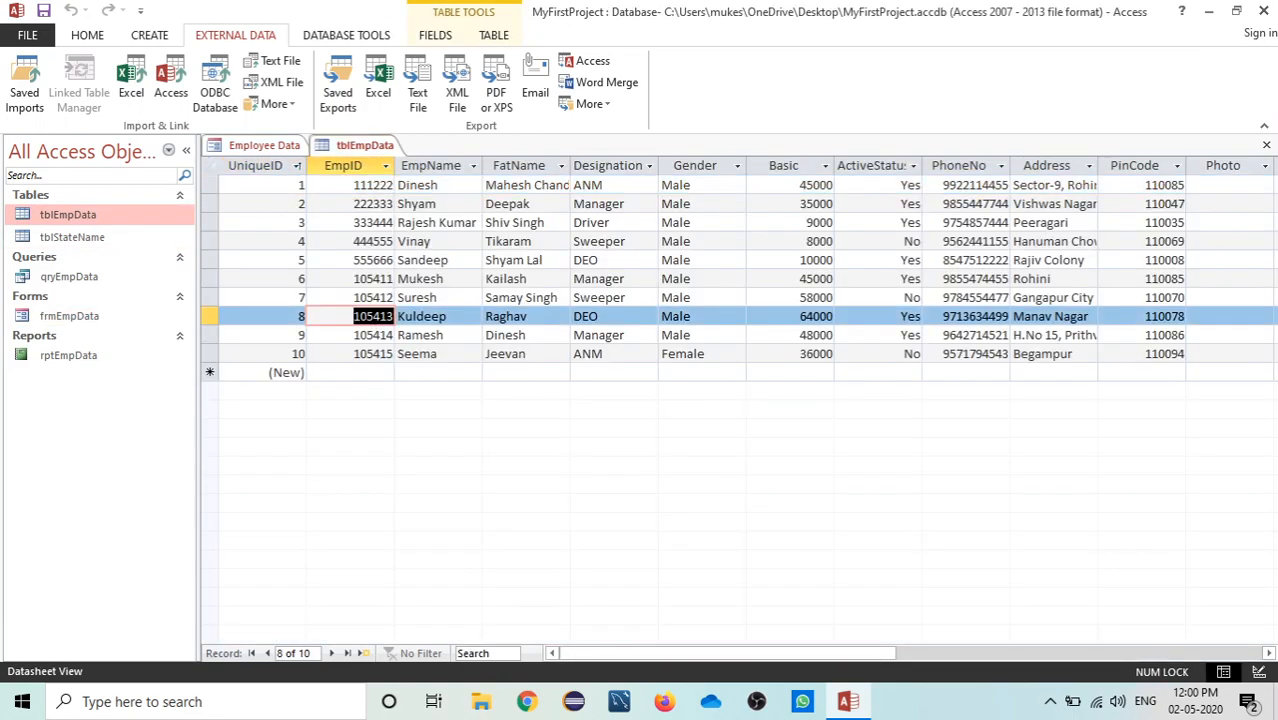
right_click(365, 145)
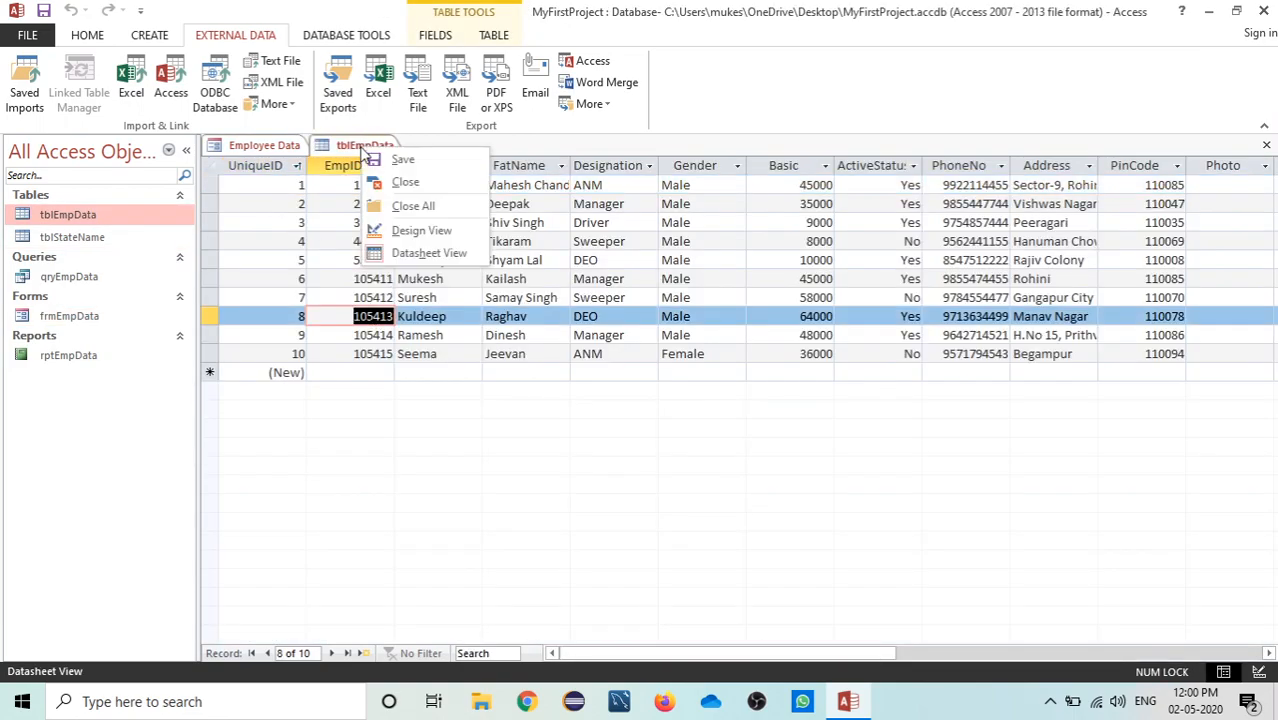
left_click(397, 184)
Search the employee form for the EmpID of the record with UniqueID 8, save the form, and clear the search text
left_click(488, 652)
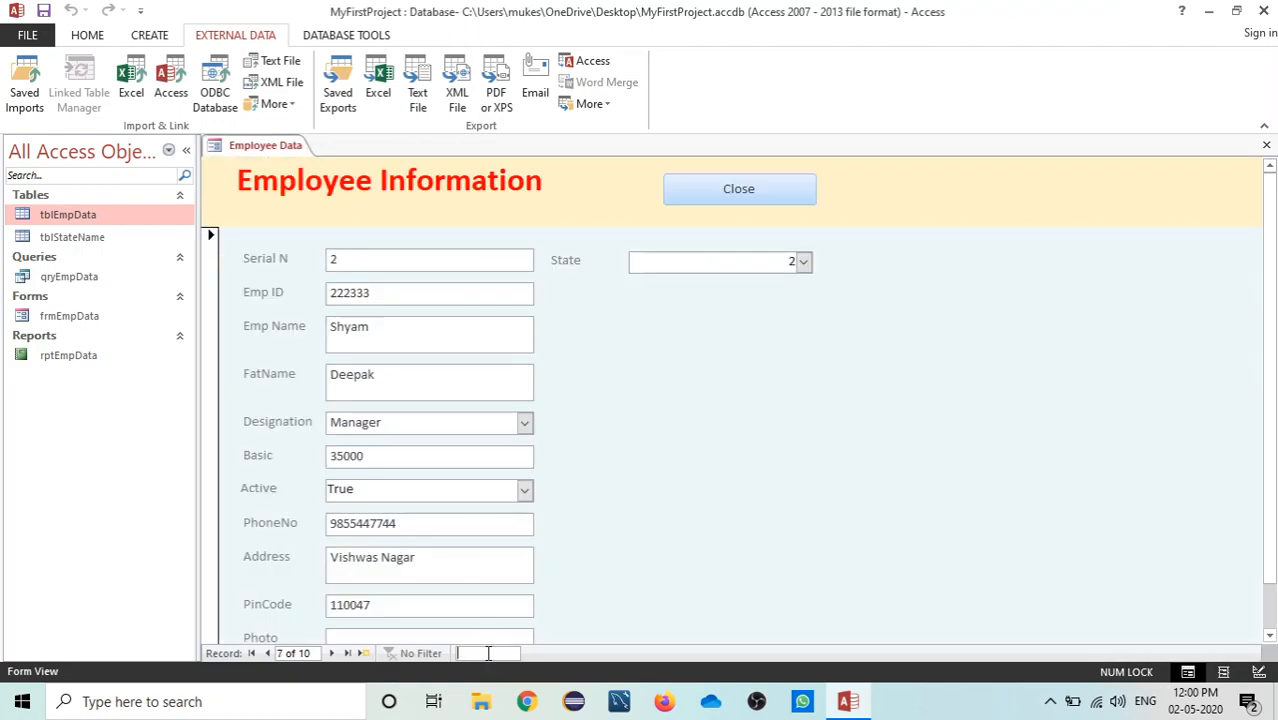
type("105413")
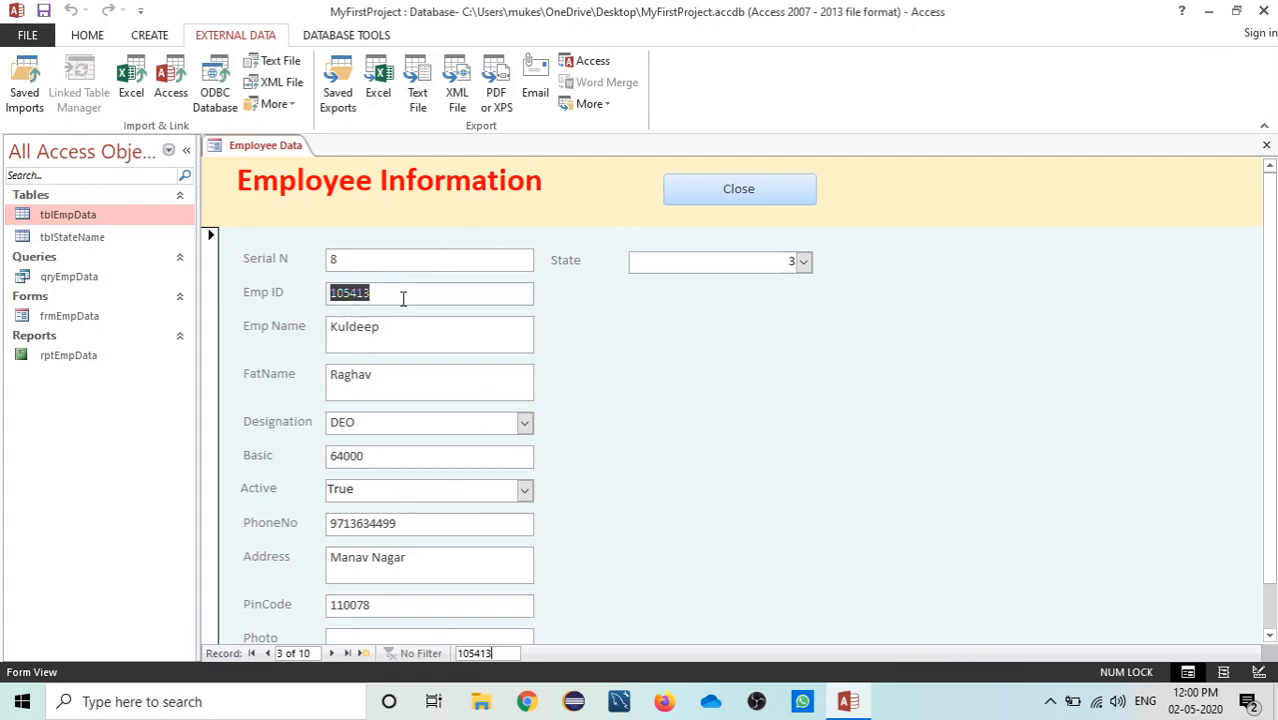
right_click(278, 150)
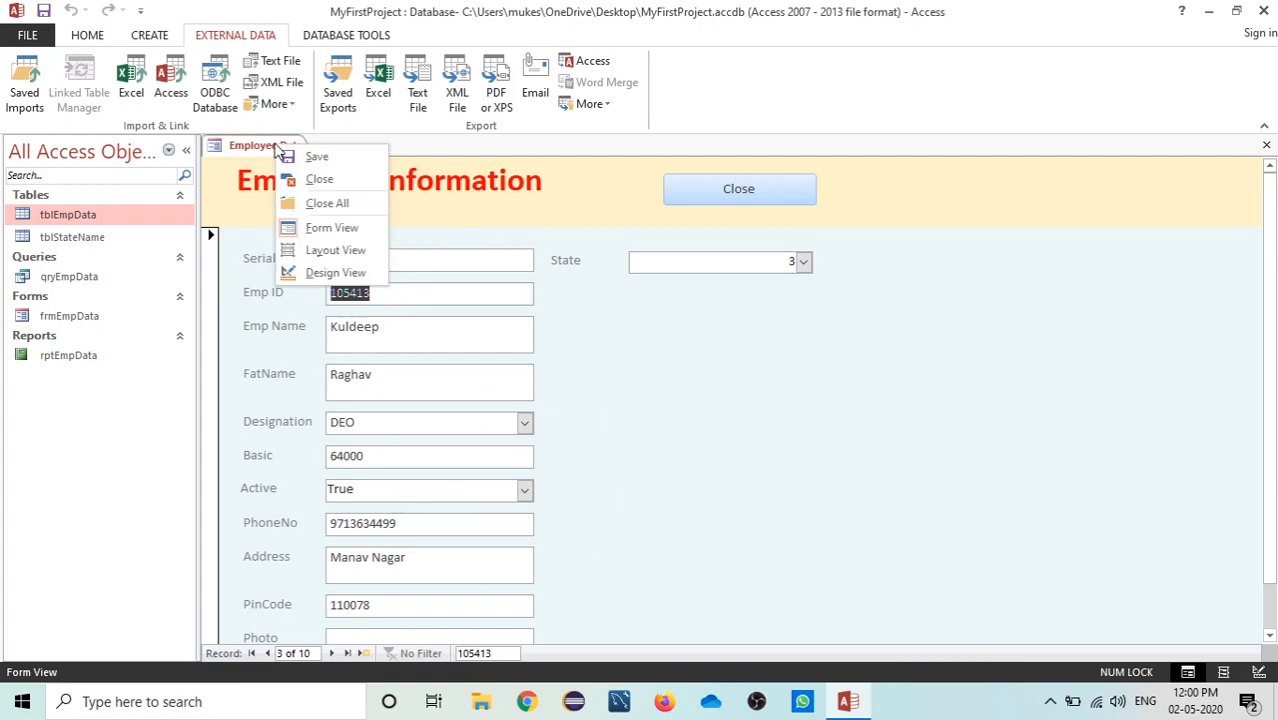
left_click(288, 157)
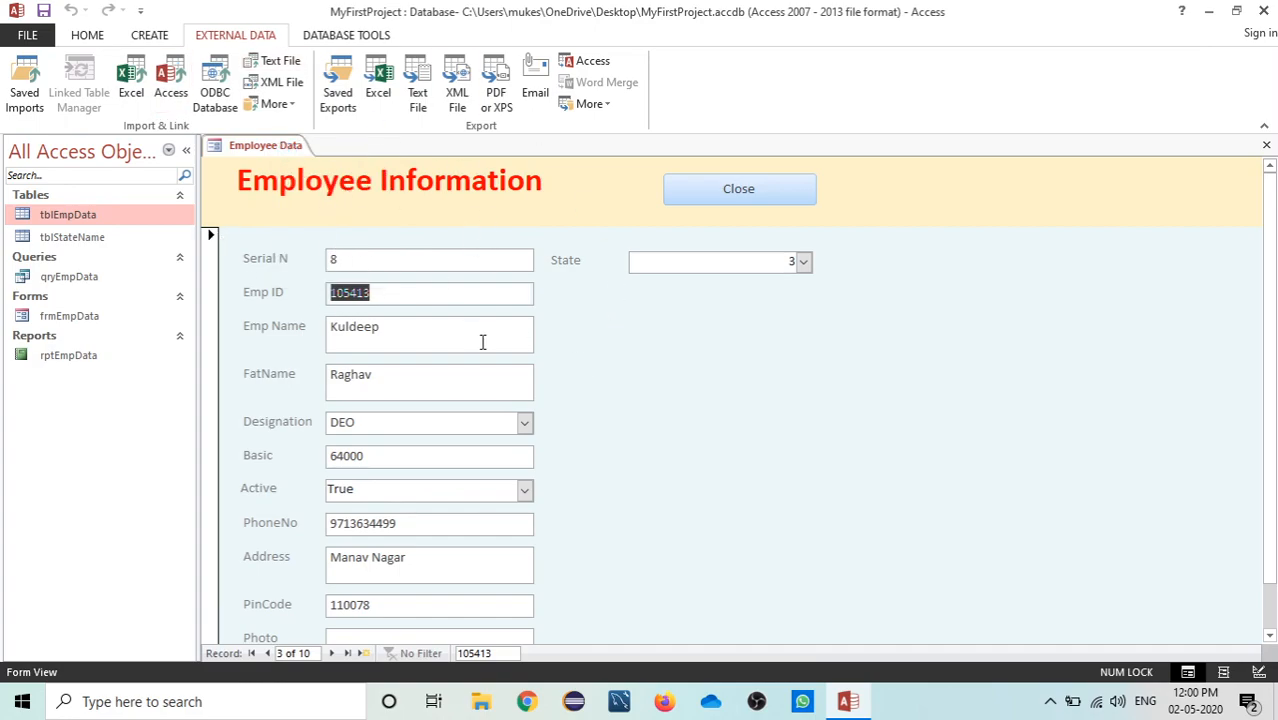
left_click(486, 653)
key("BackSpace")
key("BackSpace")
key("BackSpace")
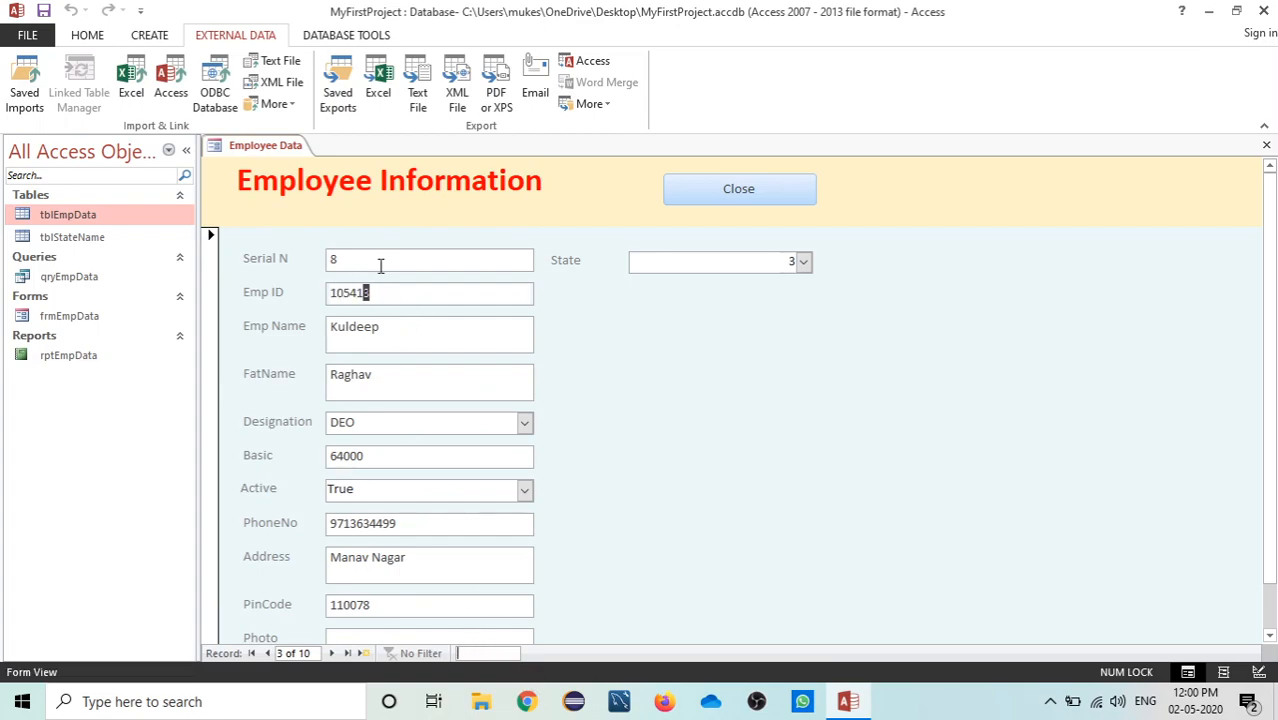
Switch the employee form to Design View and enlarge the form header to about 3 cm high
right_click(282, 147)
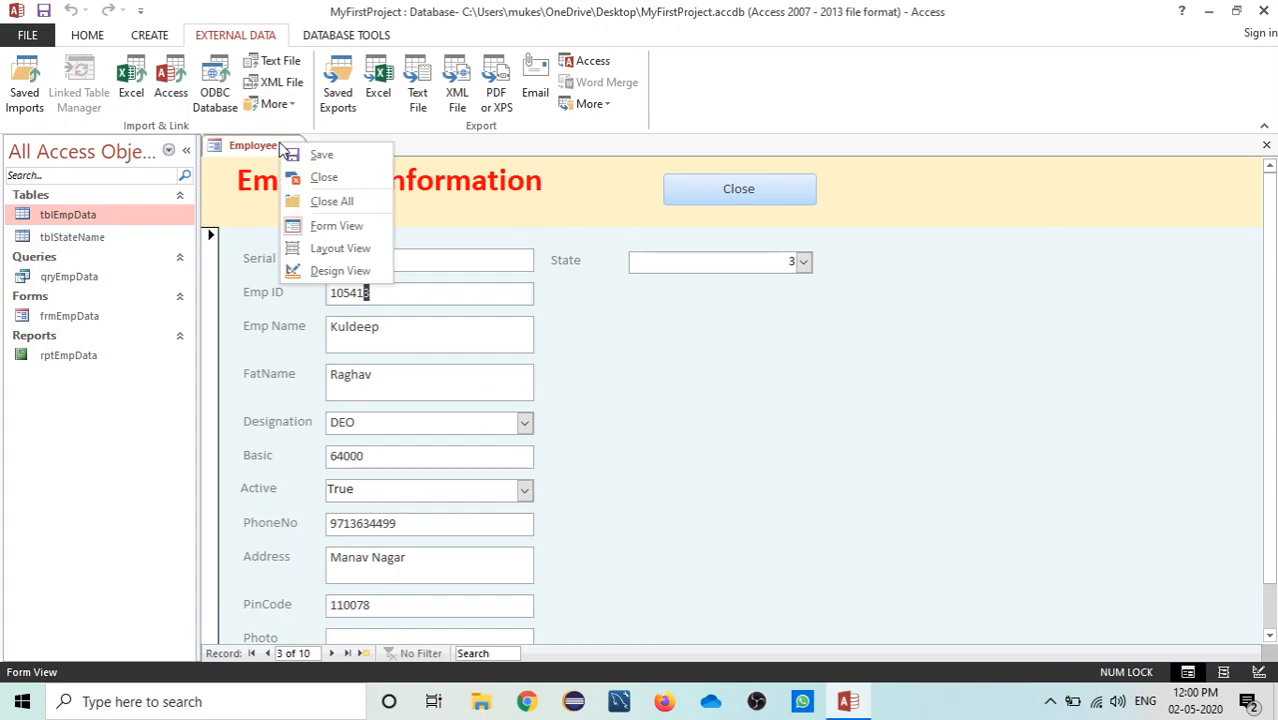
left_click(338, 271)
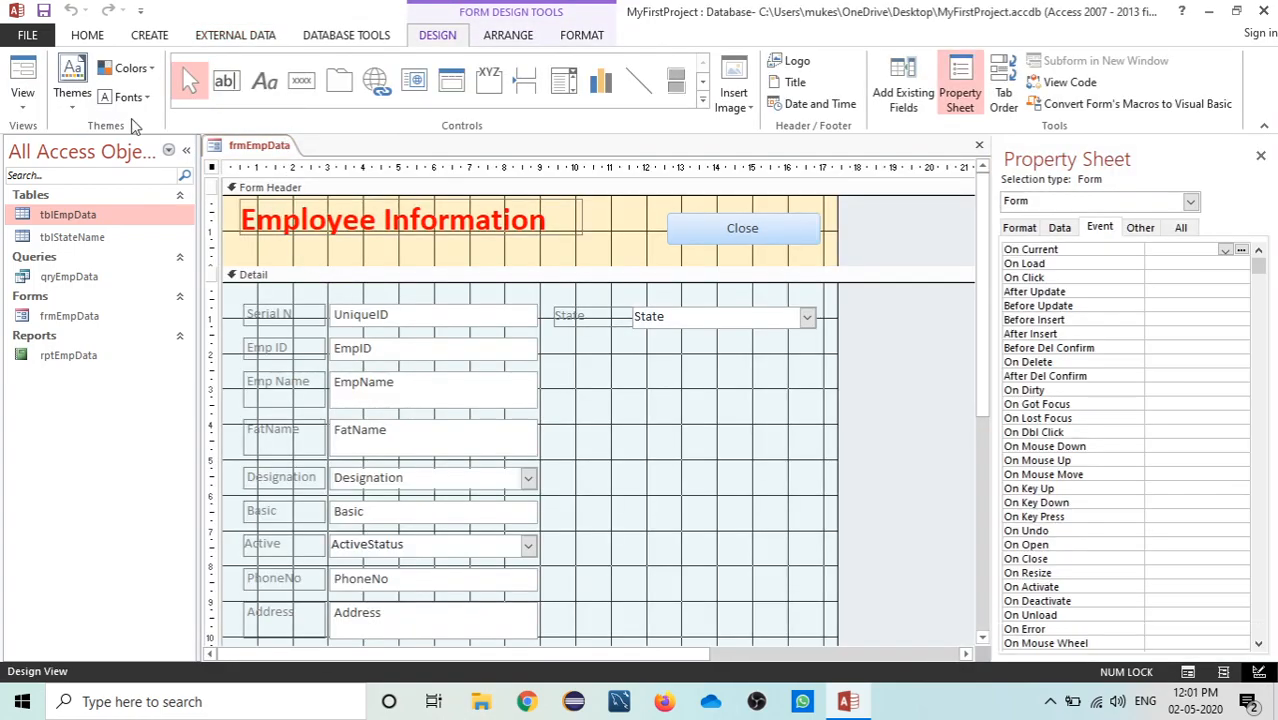
left_click(32, 112)
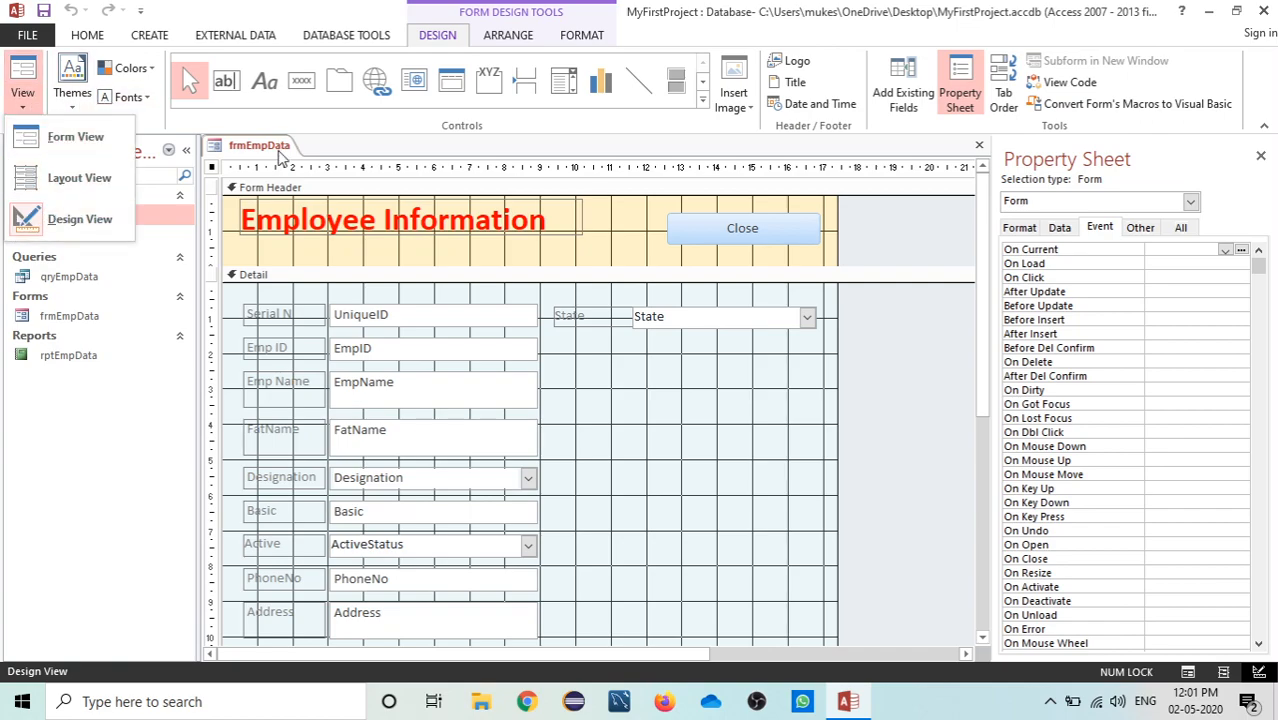
left_click(75, 217)
left_click_drag(464, 268, 469, 308)
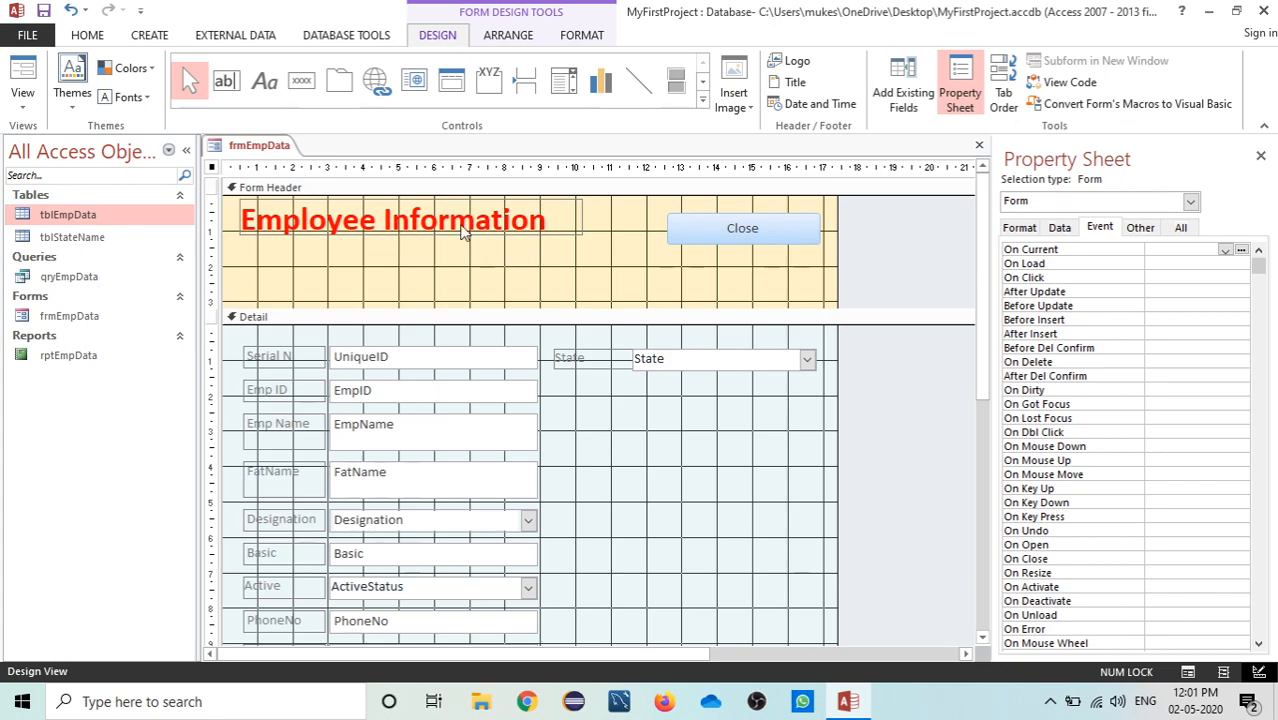
Add an unbound text box about 6 cm wide below the Employee Information title and caption its label Emp ID
left_click(228, 83)
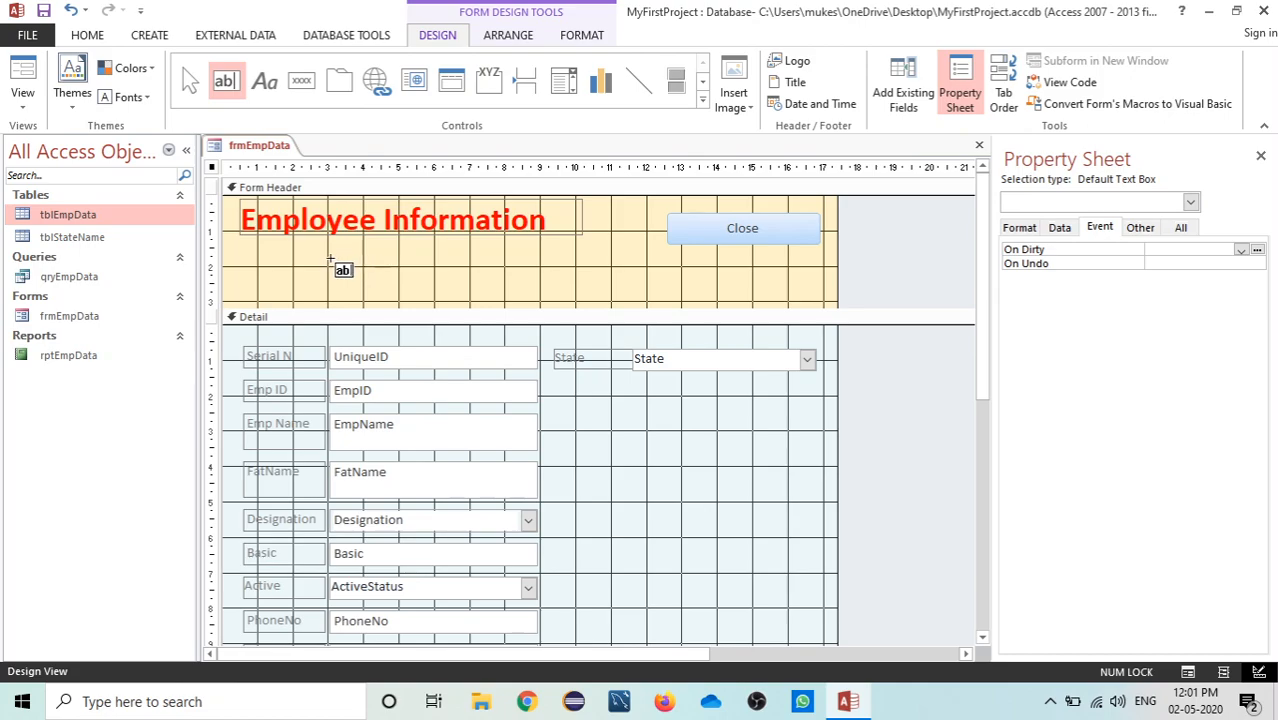
left_click_drag(328, 260, 536, 285)
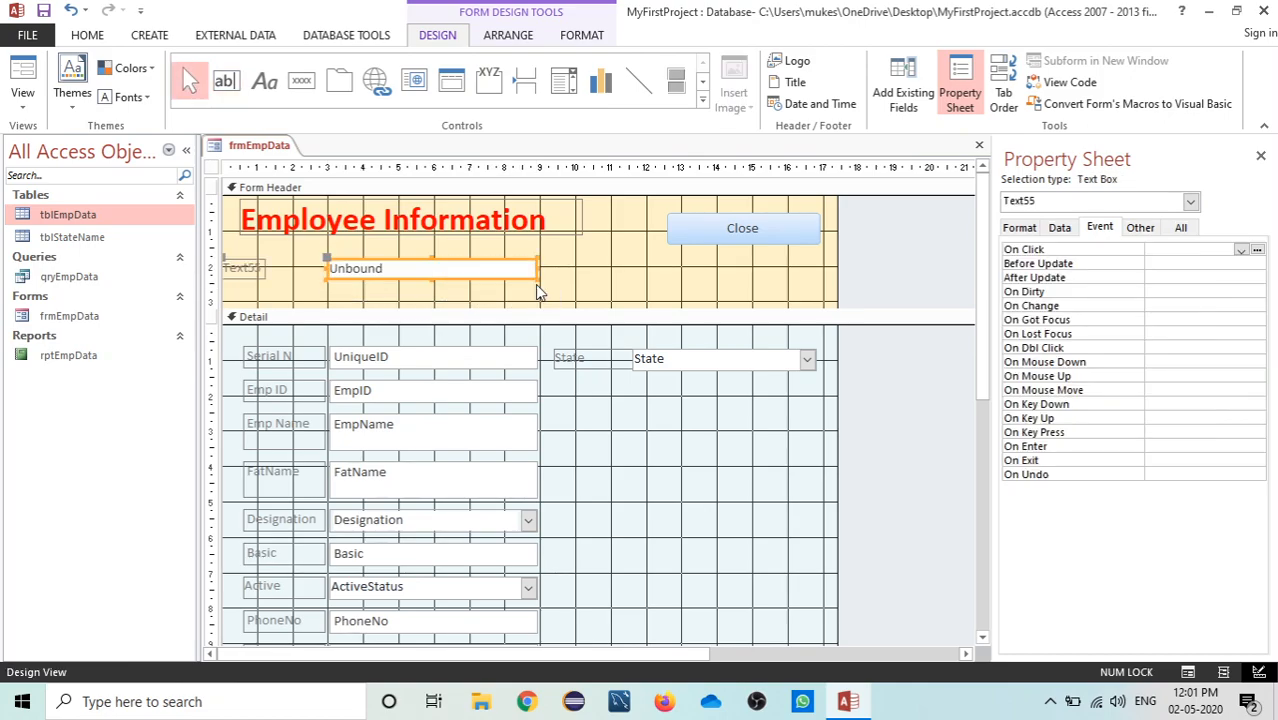
left_click(257, 268)
left_click(257, 268)
double_click(258, 268)
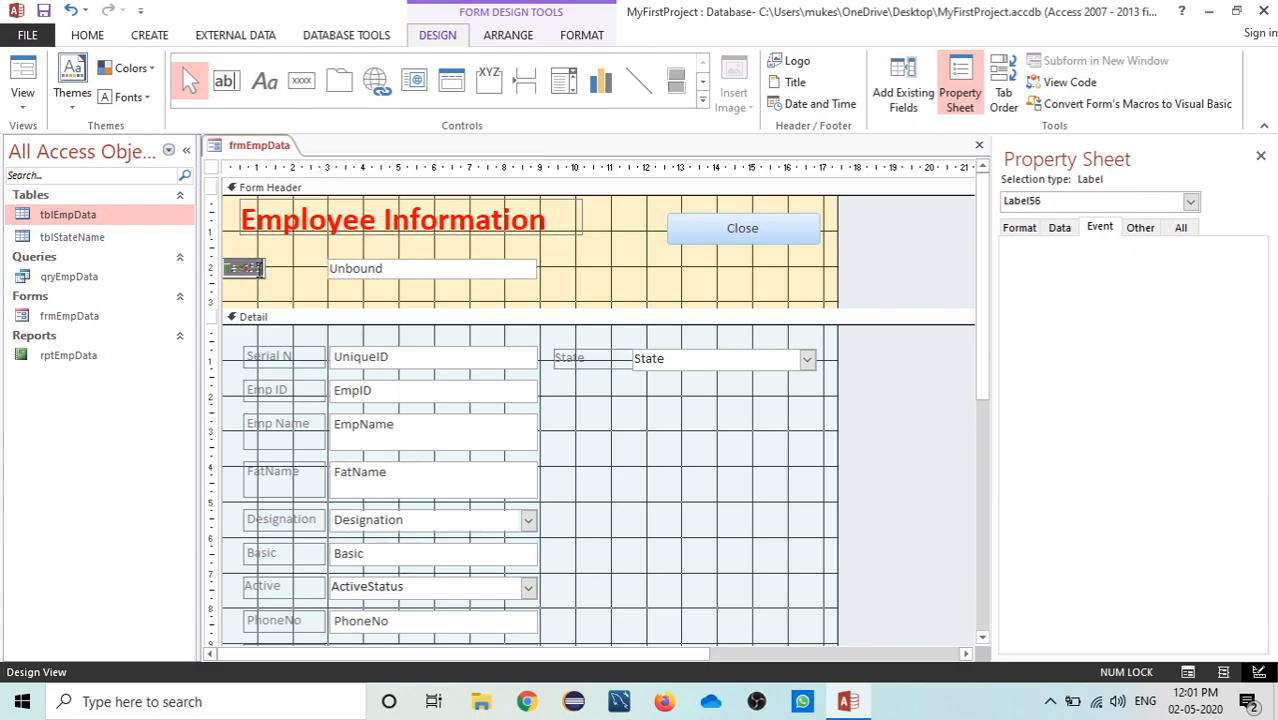
type("Emp ID")
key("Left")
key("Left")
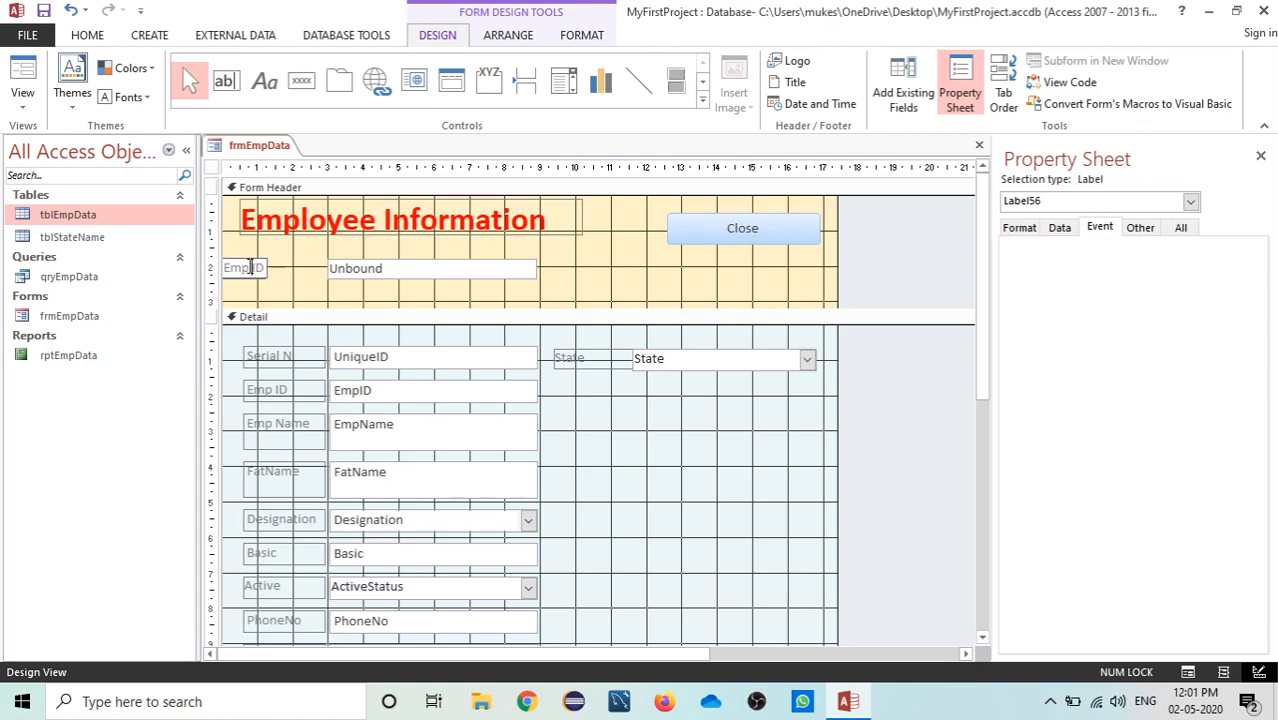
Widen the header's Emp ID label up to its text box and align its left edge with the field labels below
left_click(278, 262)
left_click(252, 271)
left_click_drag(270, 270, 325, 270)
left_click_drag(222, 268, 241, 269)
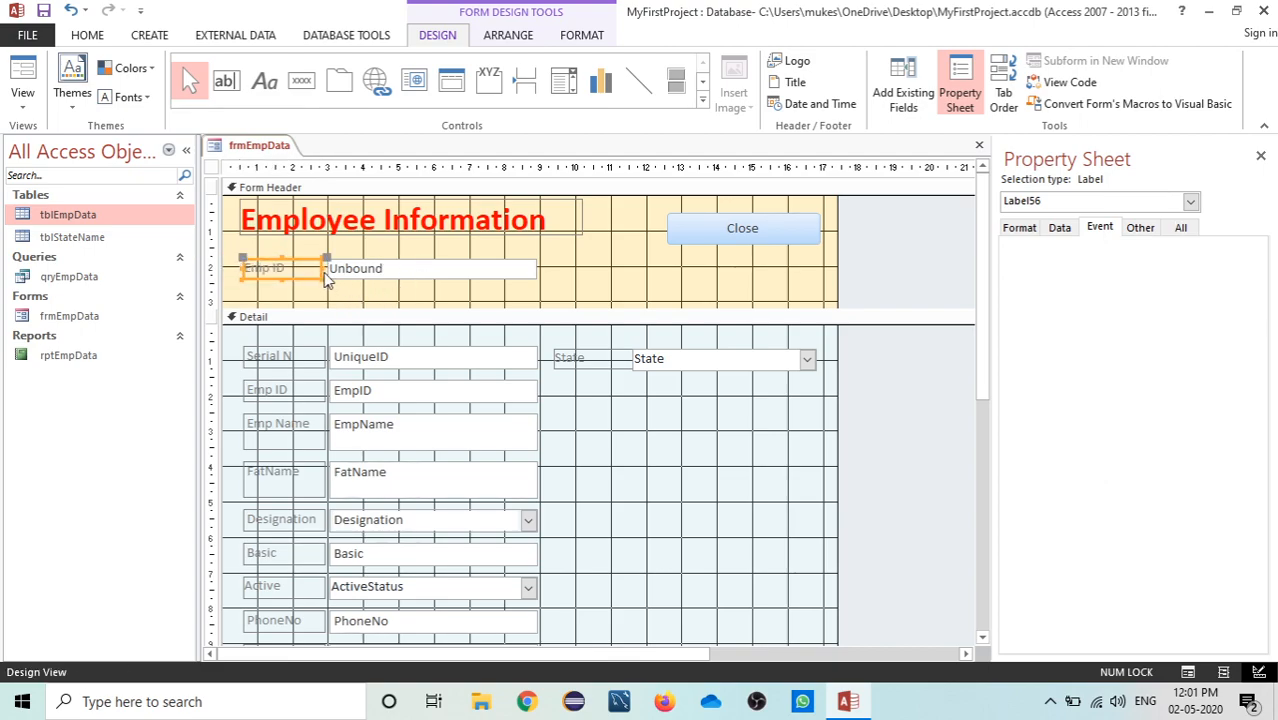
left_click(410, 305)
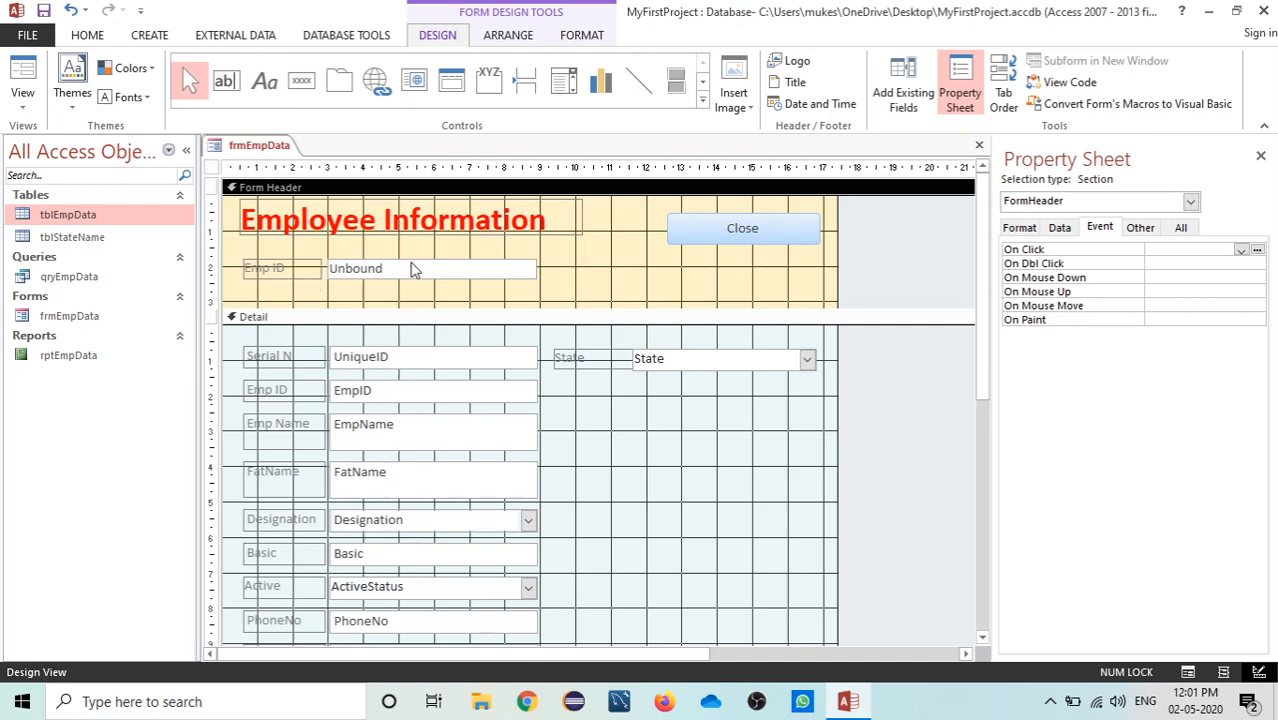
Try to name the unbound header text box txtEmpID
left_click(416, 266)
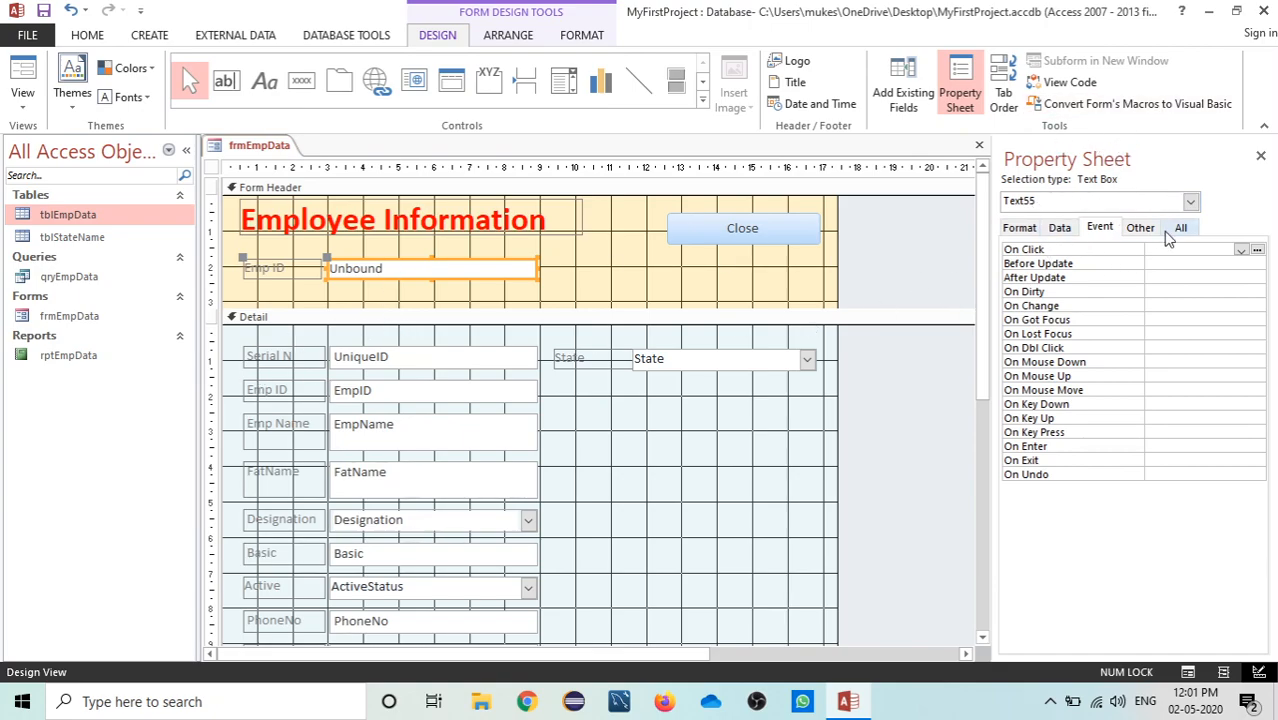
left_click(1140, 227)
double_click(1170, 249)
type("txtEmpID")
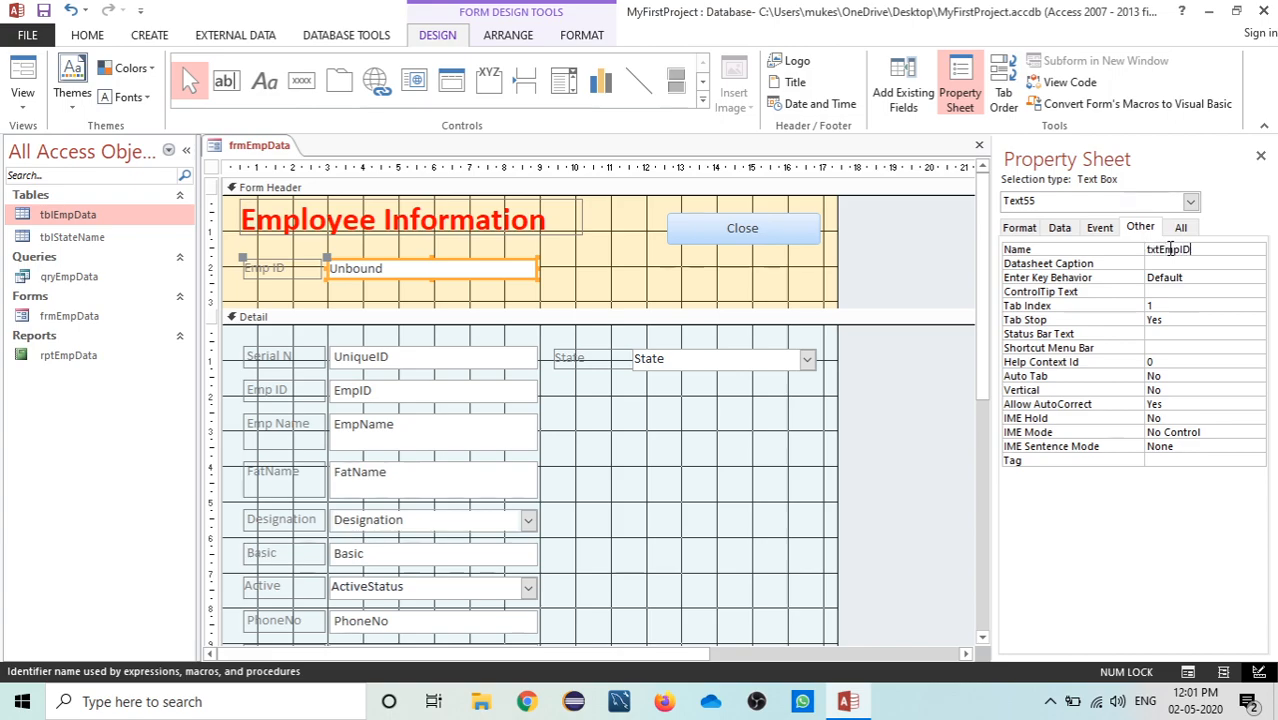
key("Return")
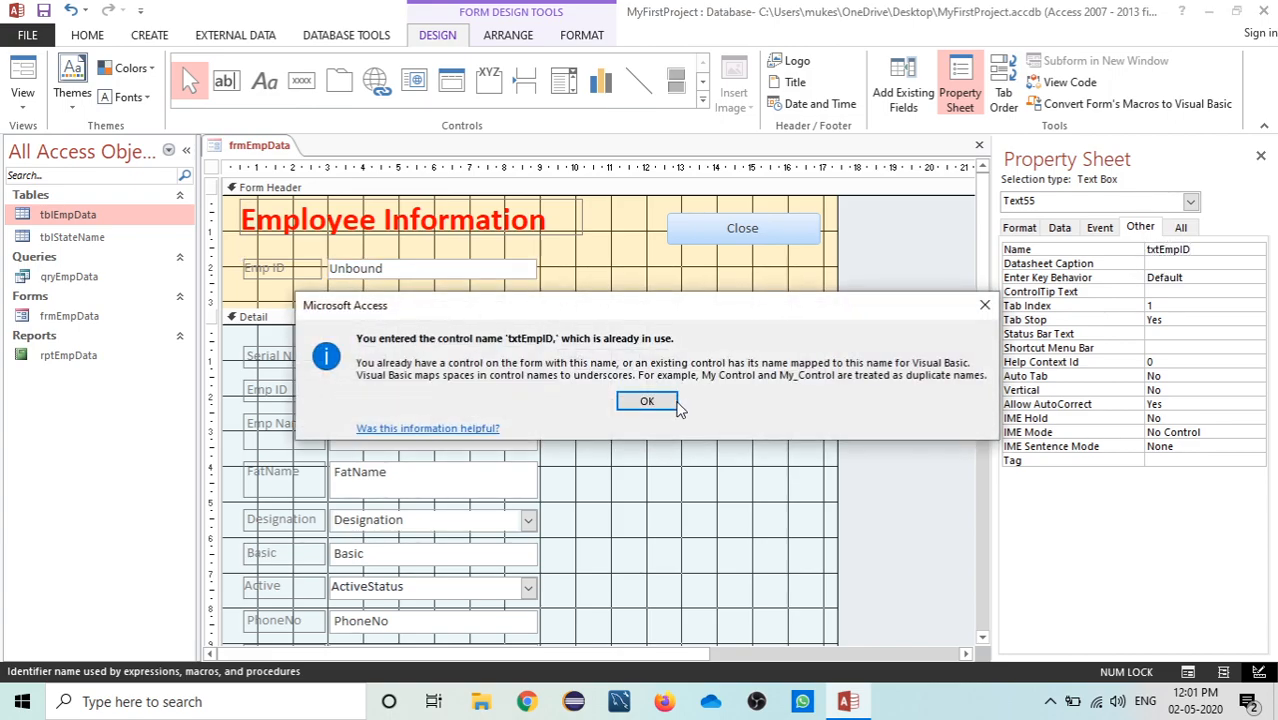
left_click(648, 402)
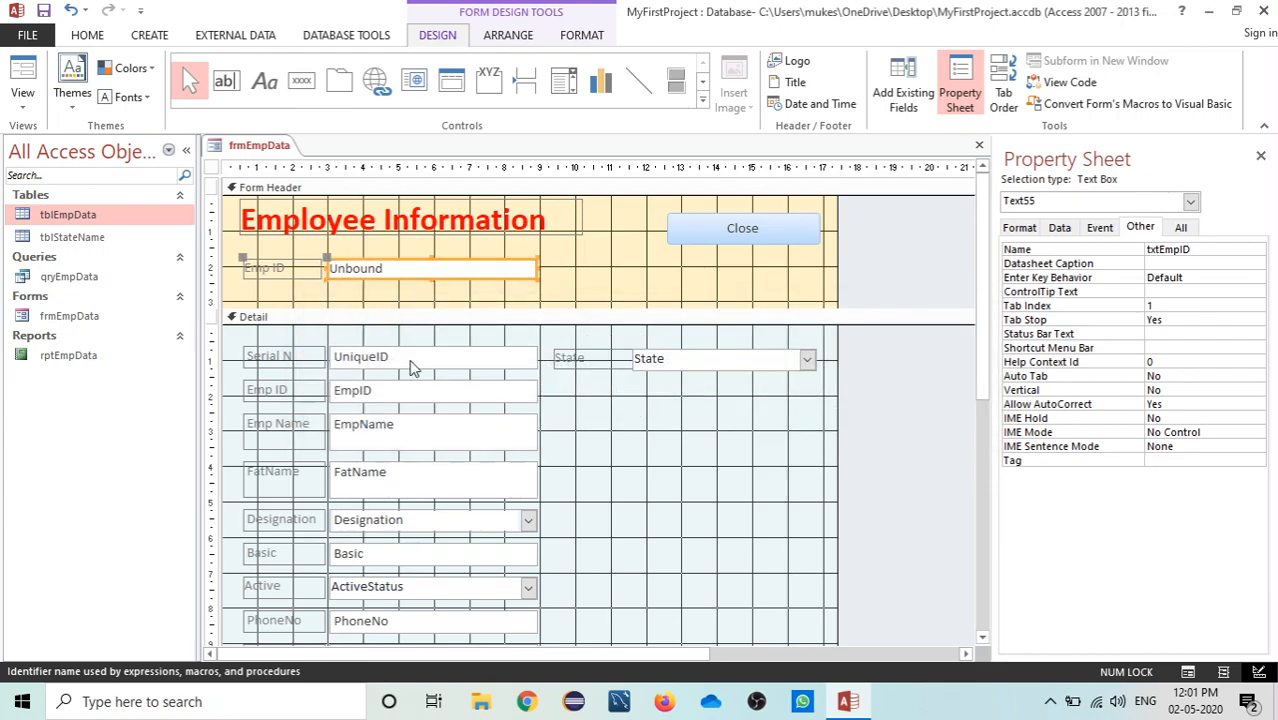
Check the names of the existing form controls and rename the detail section's EmpID text box to EmpID
left_click(355, 398)
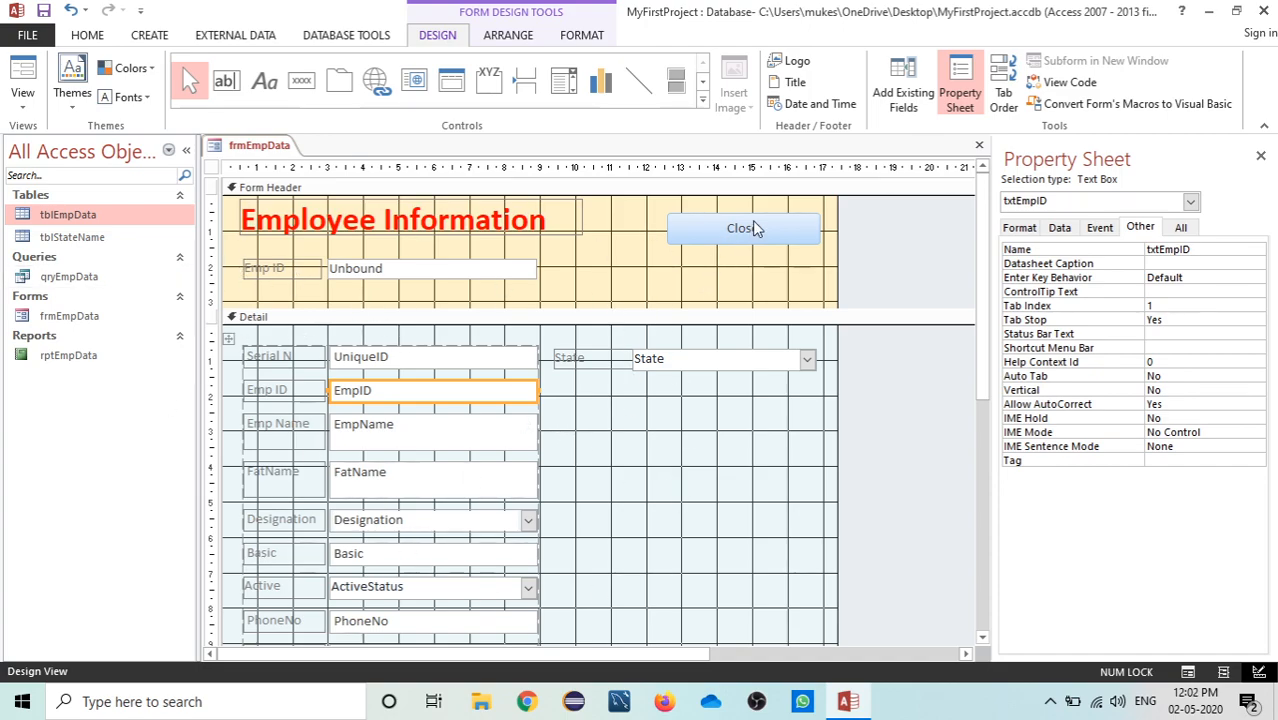
left_click(431, 212)
left_click(406, 267)
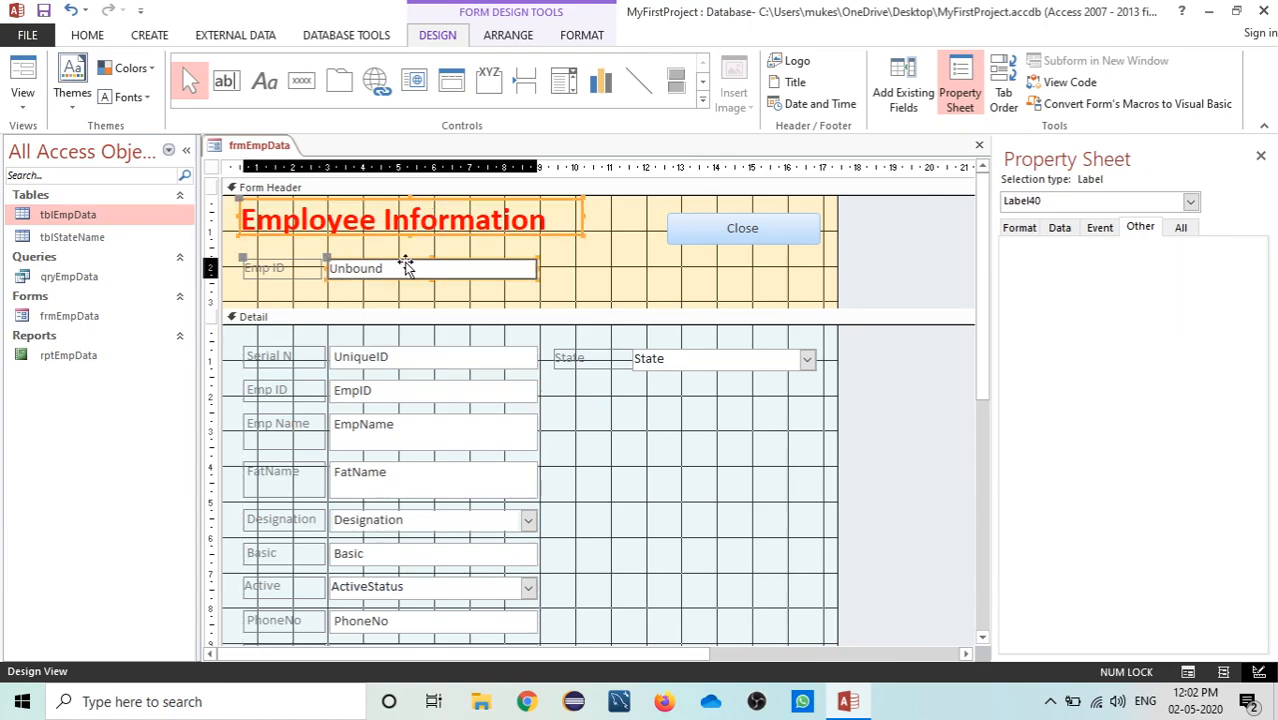
left_click(796, 361)
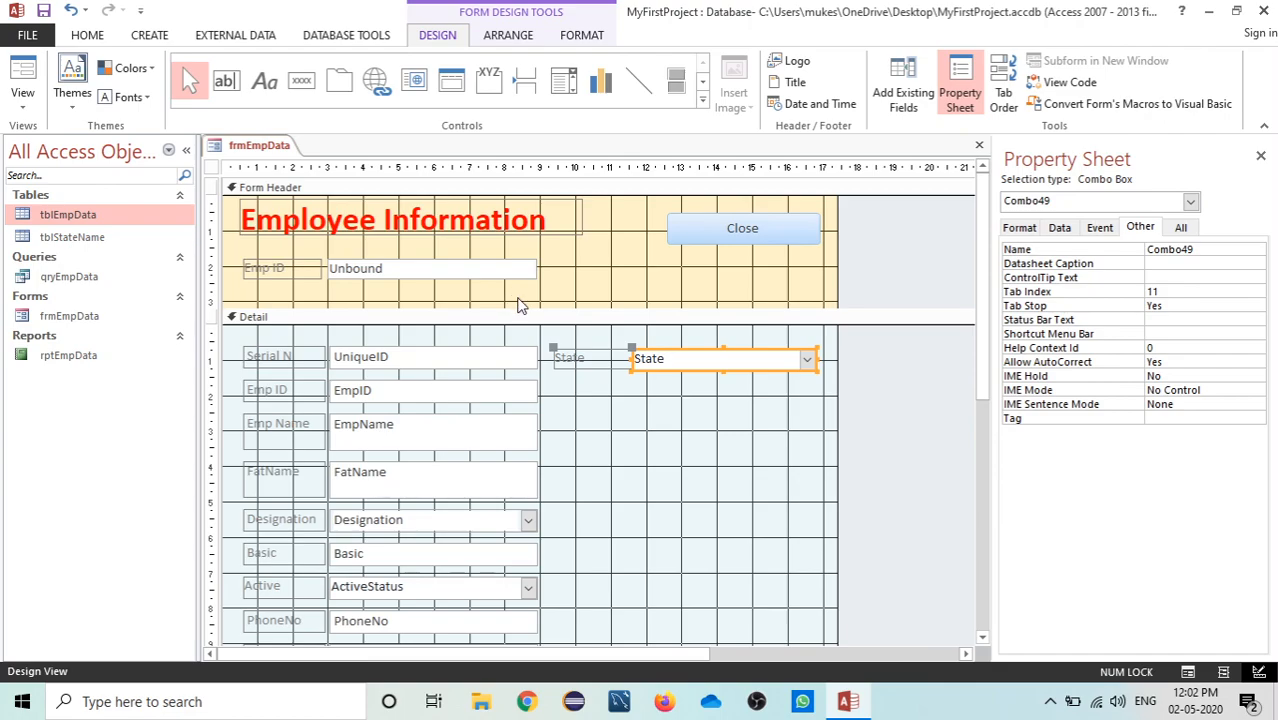
left_click(423, 374)
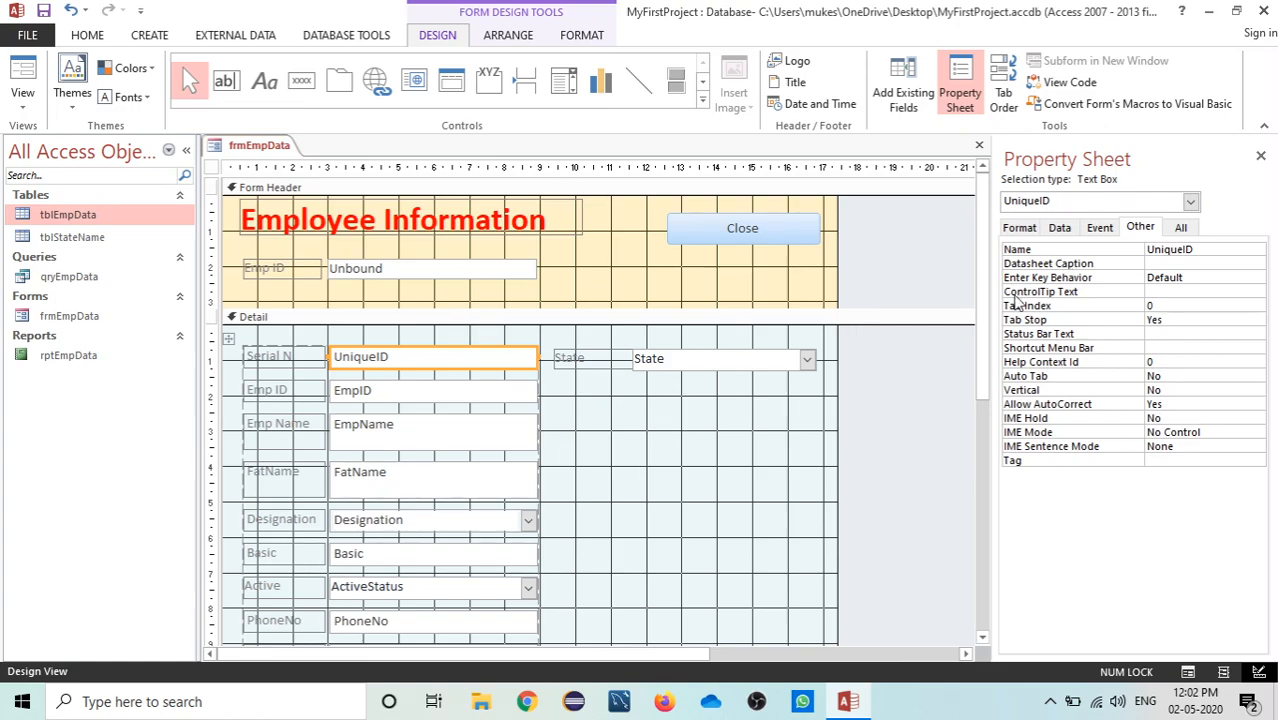
left_click(372, 396)
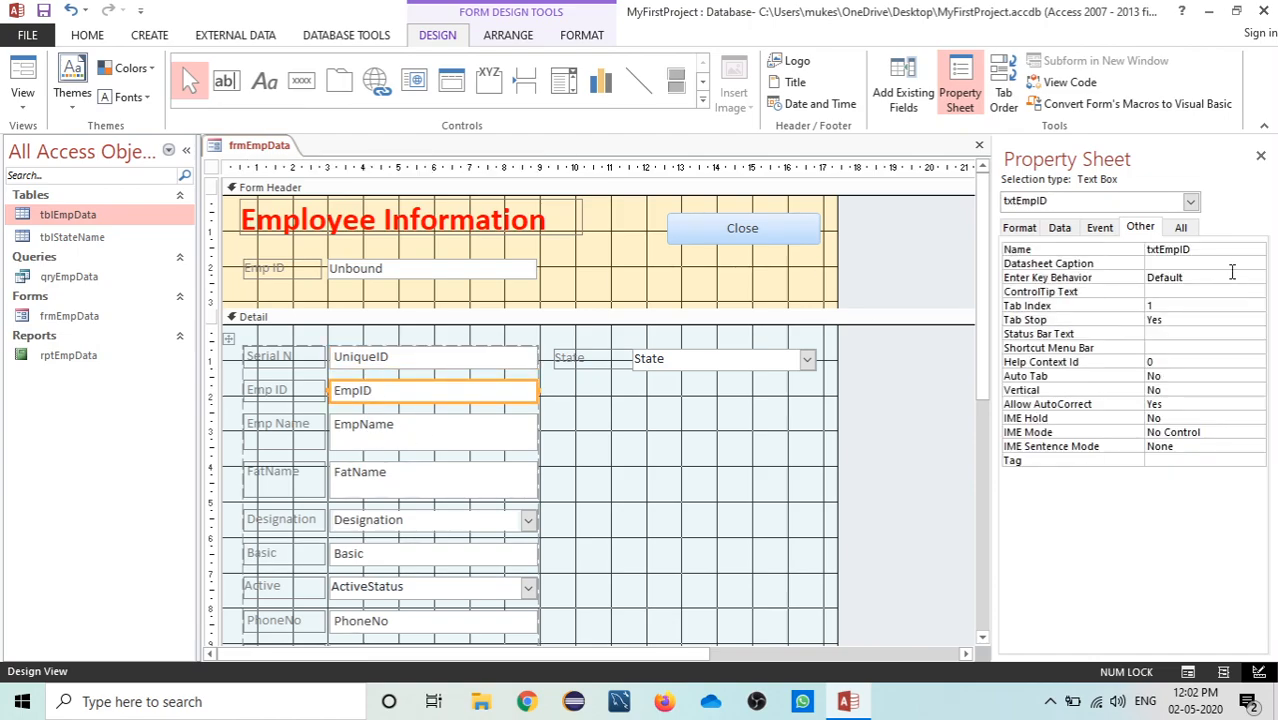
left_click(1160, 250)
key("BackSpace")
key("BackSpace")
key("BackSpace")
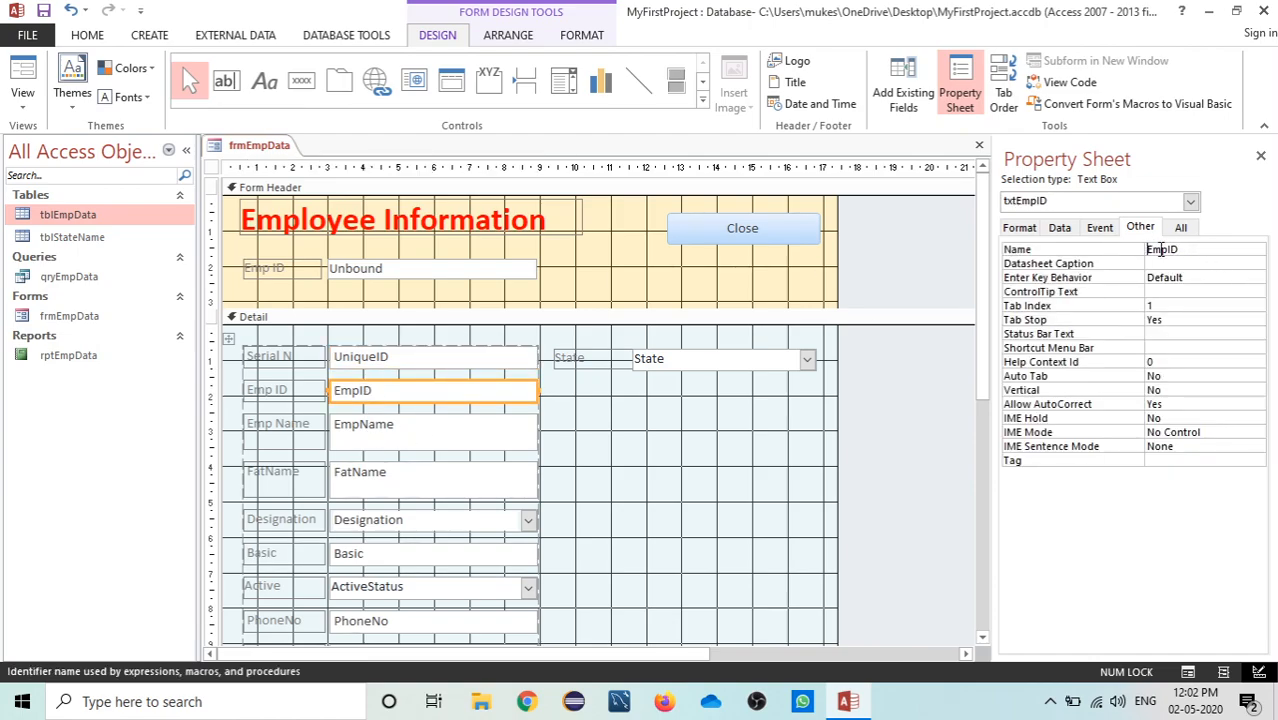
Name the unbound text box in the form header txtEmpID
left_click(455, 271)
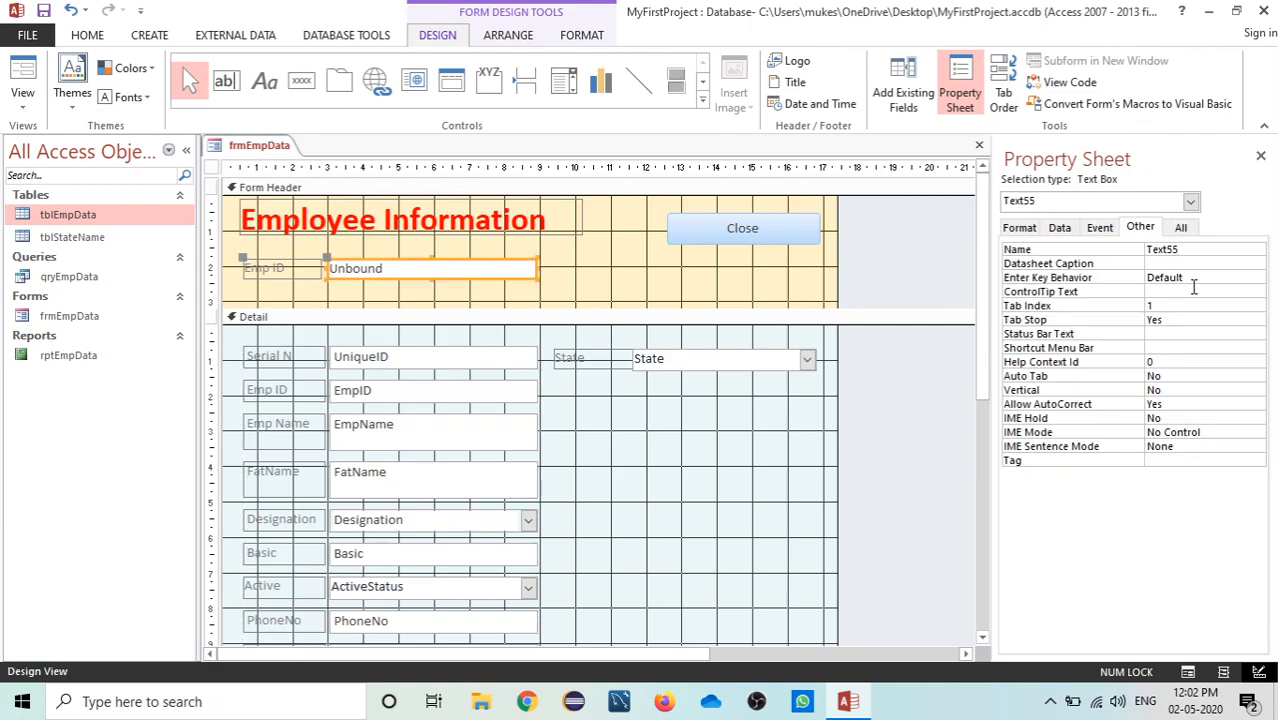
double_click(1168, 247)
type("txtEmpID")
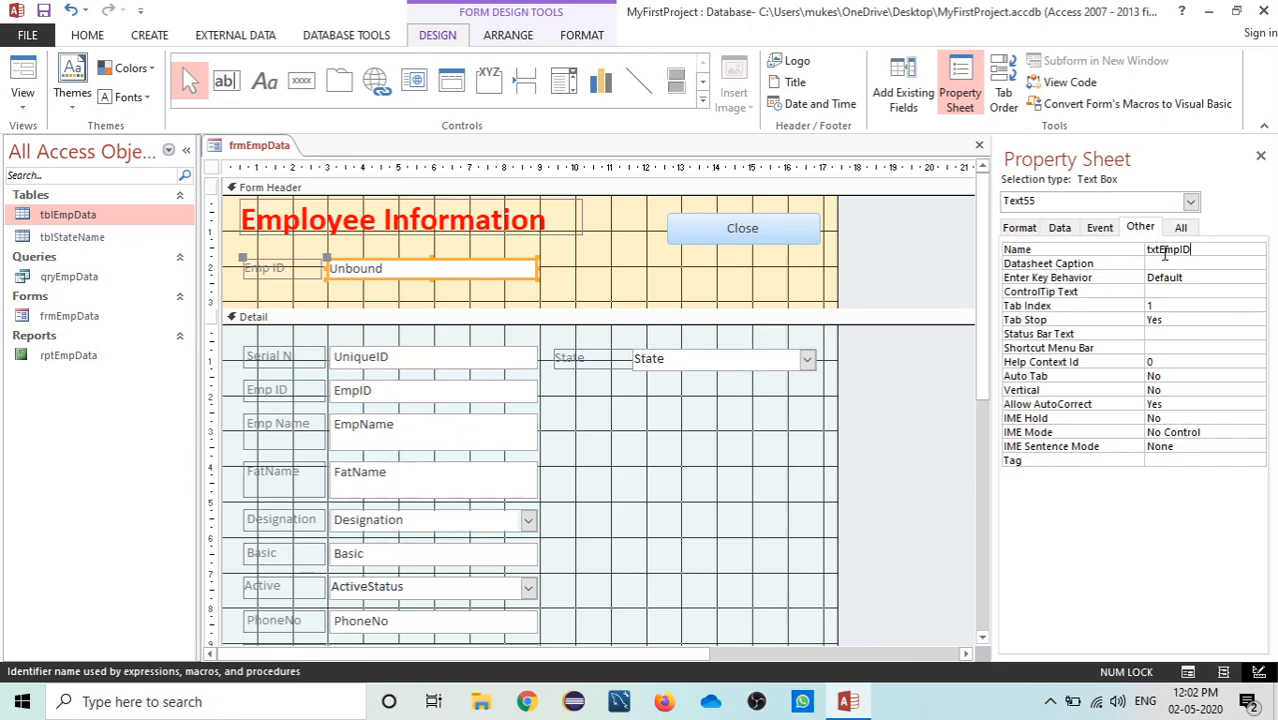
left_click(603, 278)
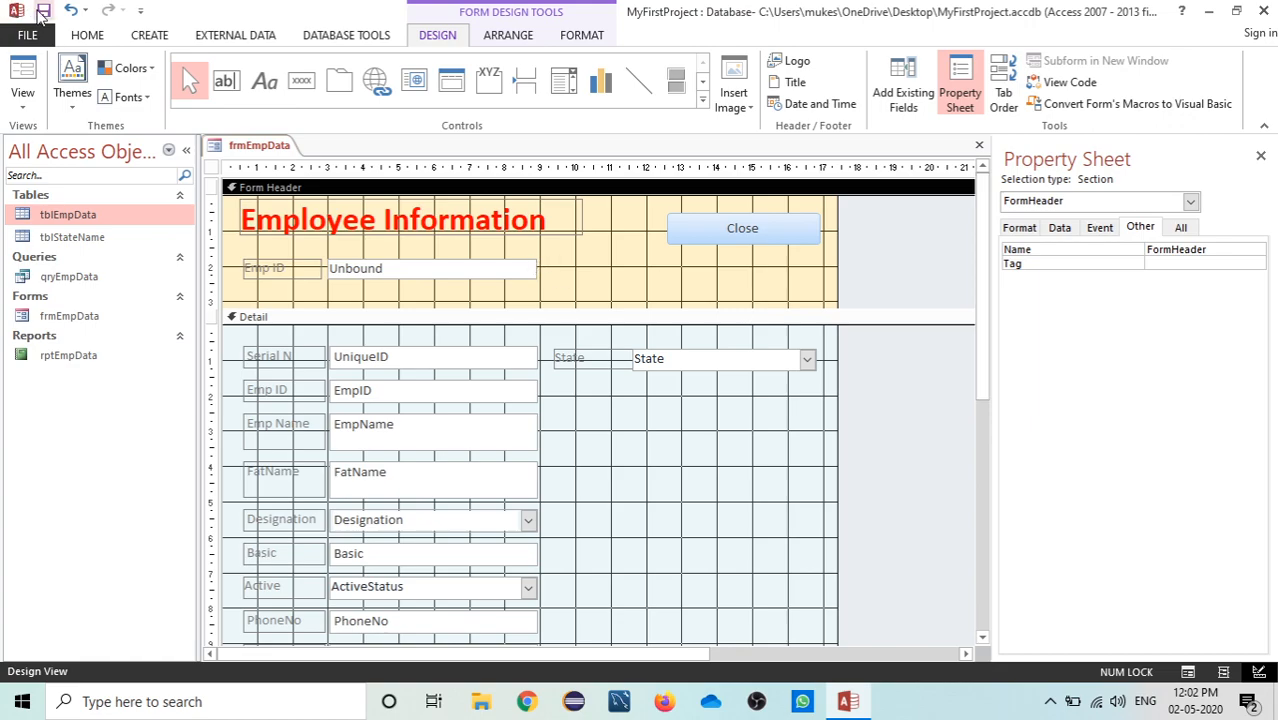
left_click(486, 268)
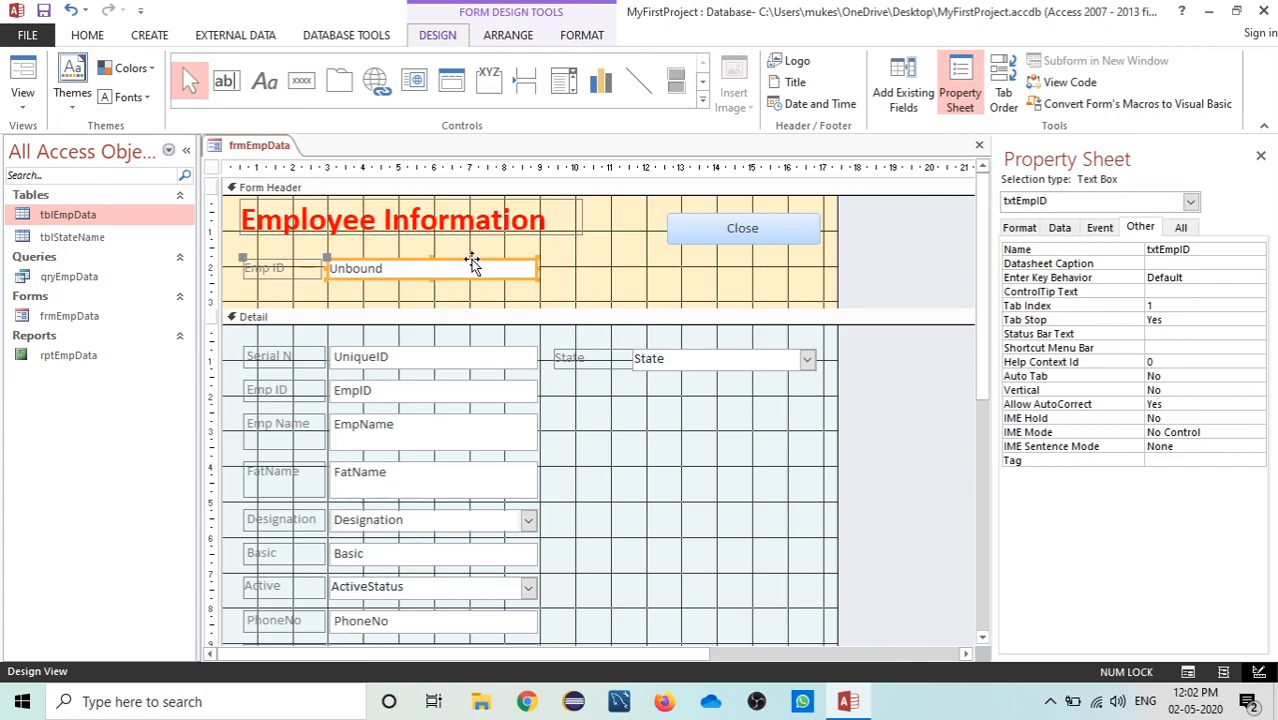
Draw a combo box in the form header beside the Emp ID text box and allow the Combo Box Wizard to open
left_click(702, 100)
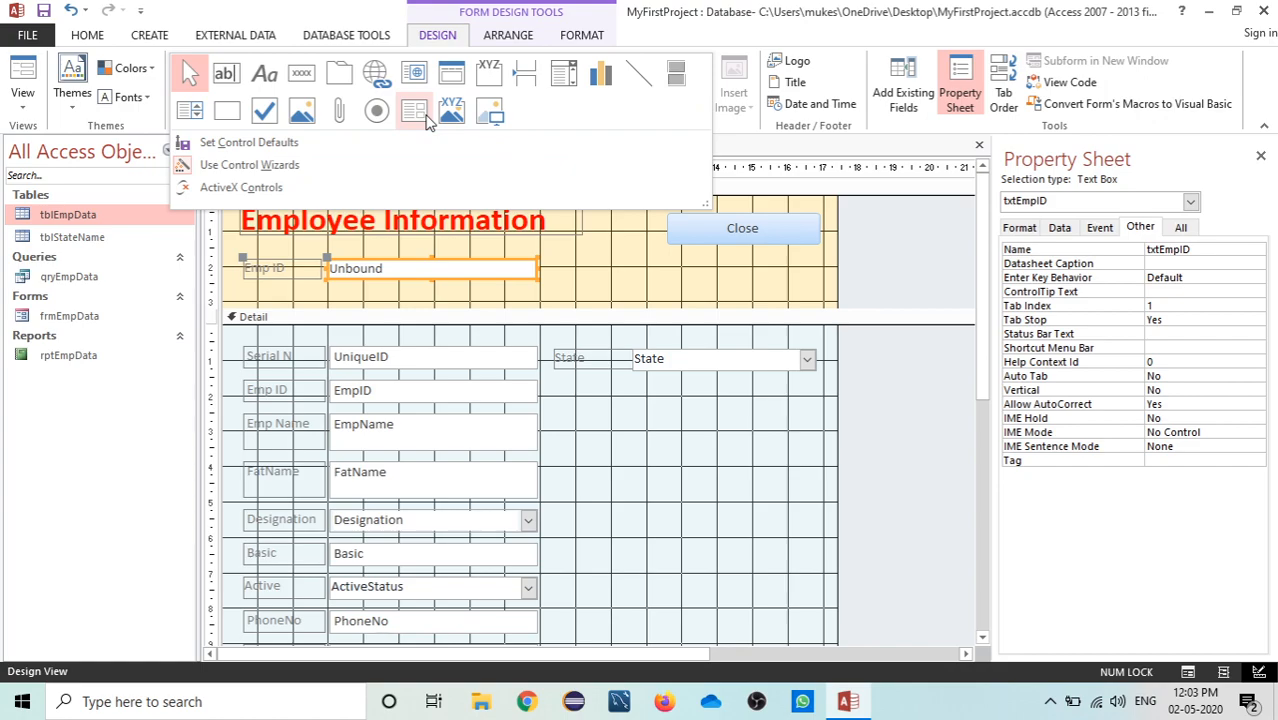
left_click(568, 78)
left_click_drag(600, 264, 792, 305)
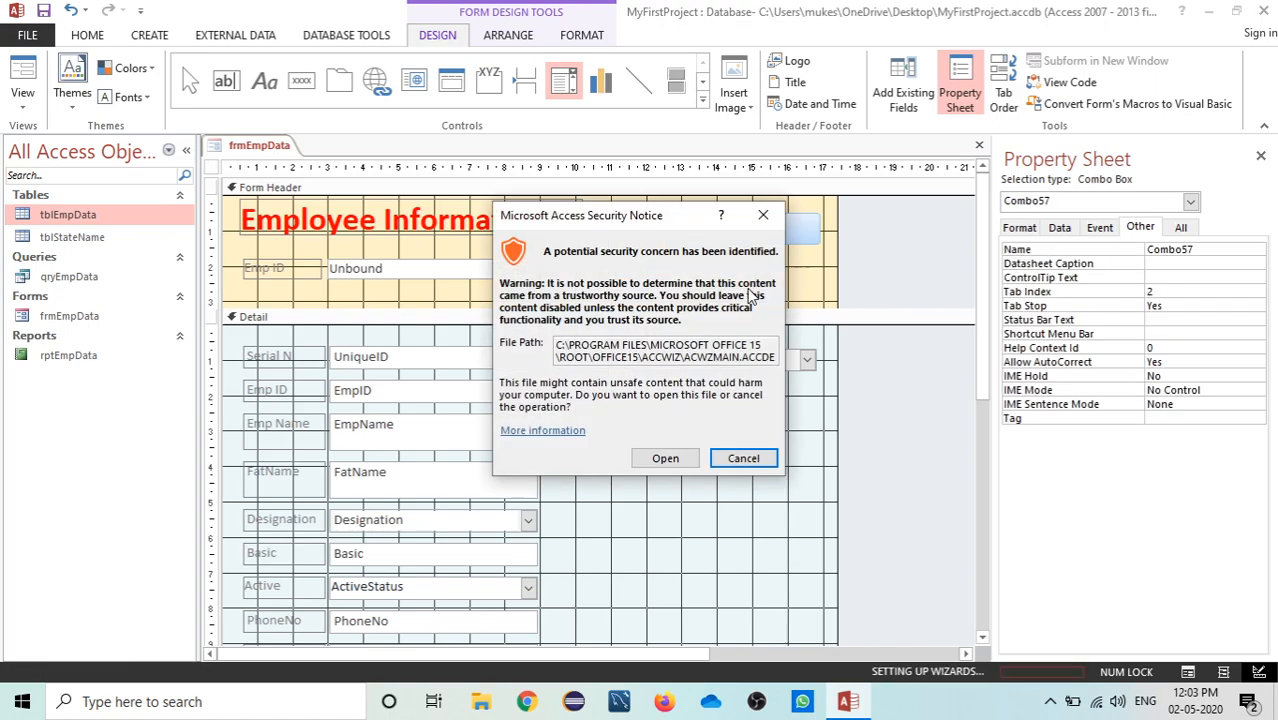
left_click(665, 458)
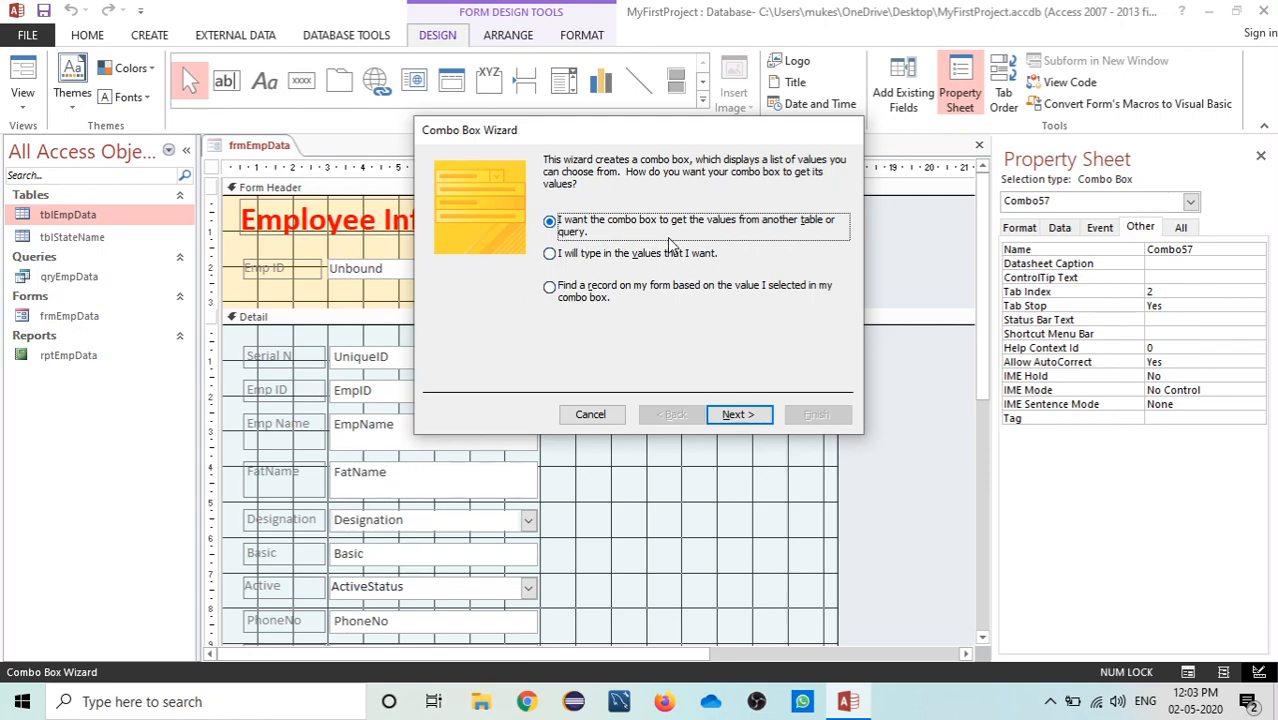
Base the combo box on table values from tblEmpData and include the EmpID and EmpName fields as its columns
left_click(740, 416)
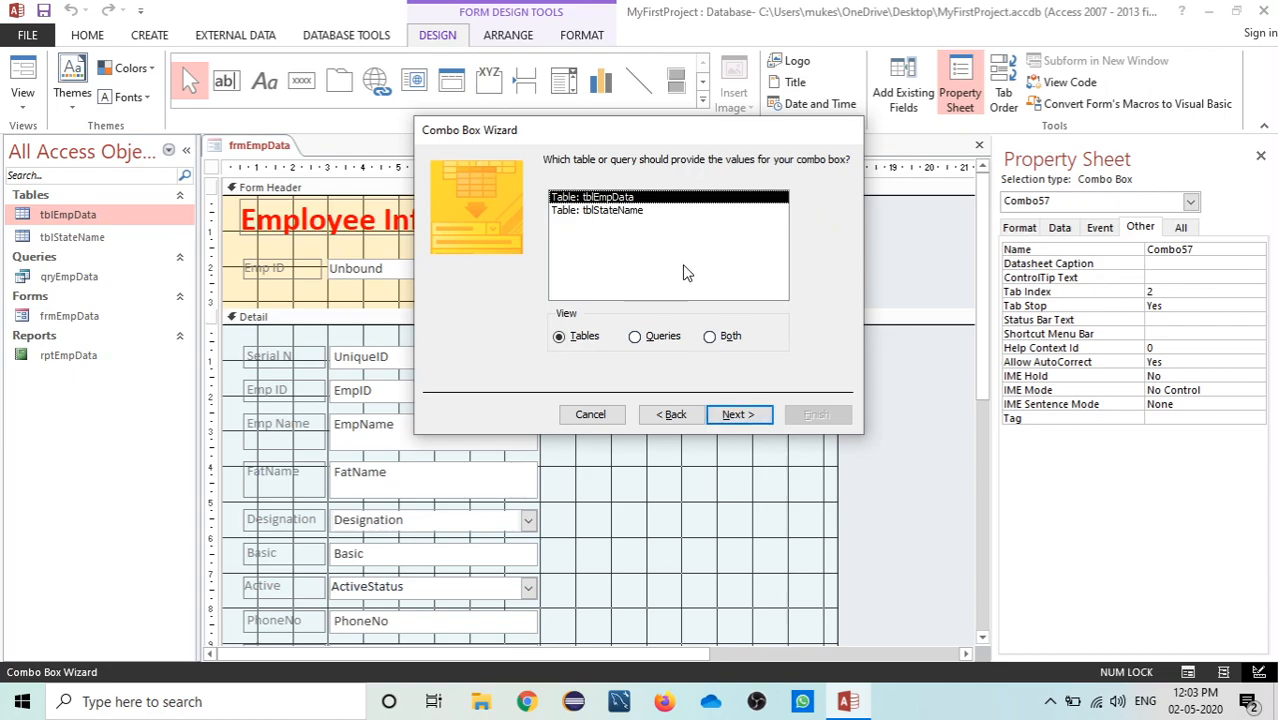
left_click(735, 418)
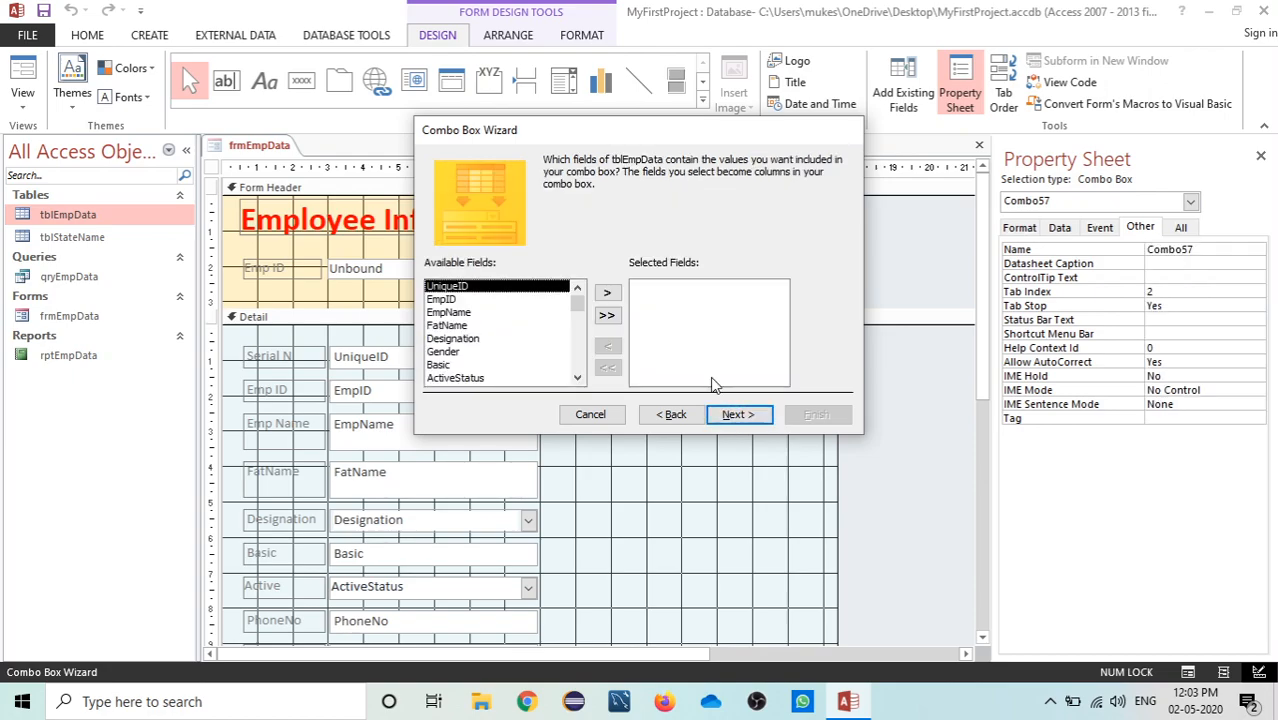
double_click(441, 300)
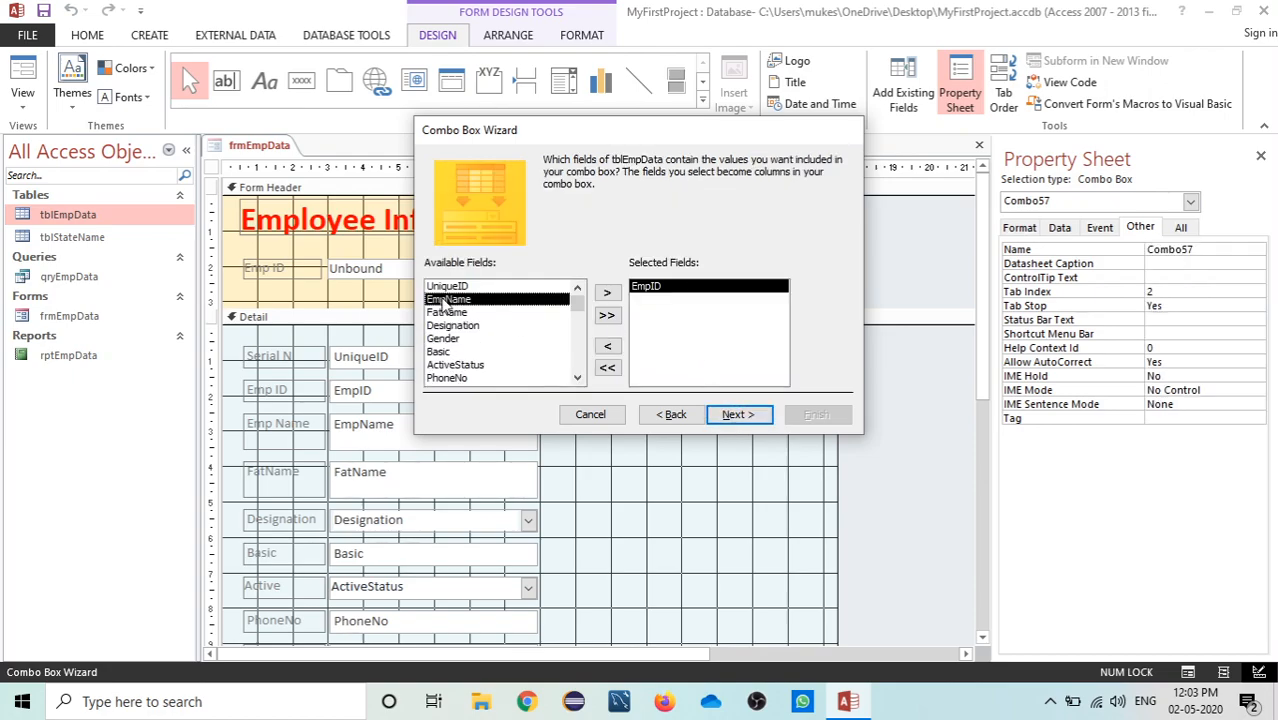
double_click(445, 300)
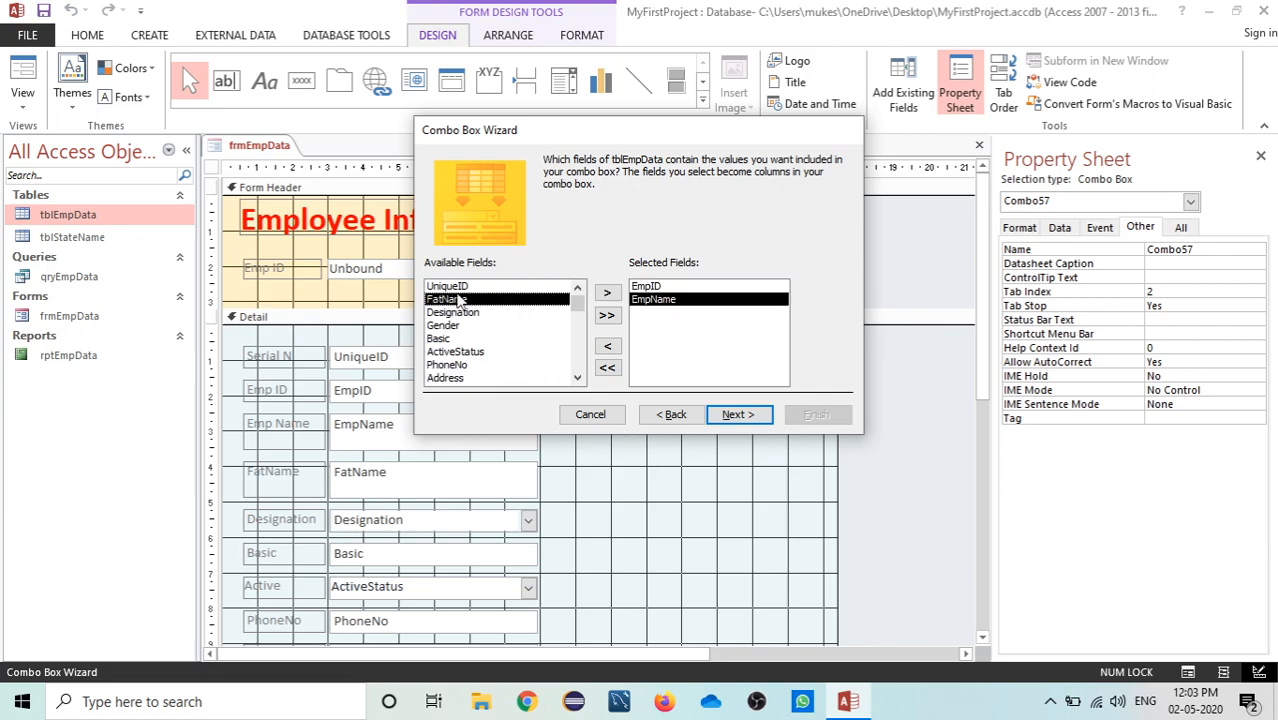
left_click(655, 287)
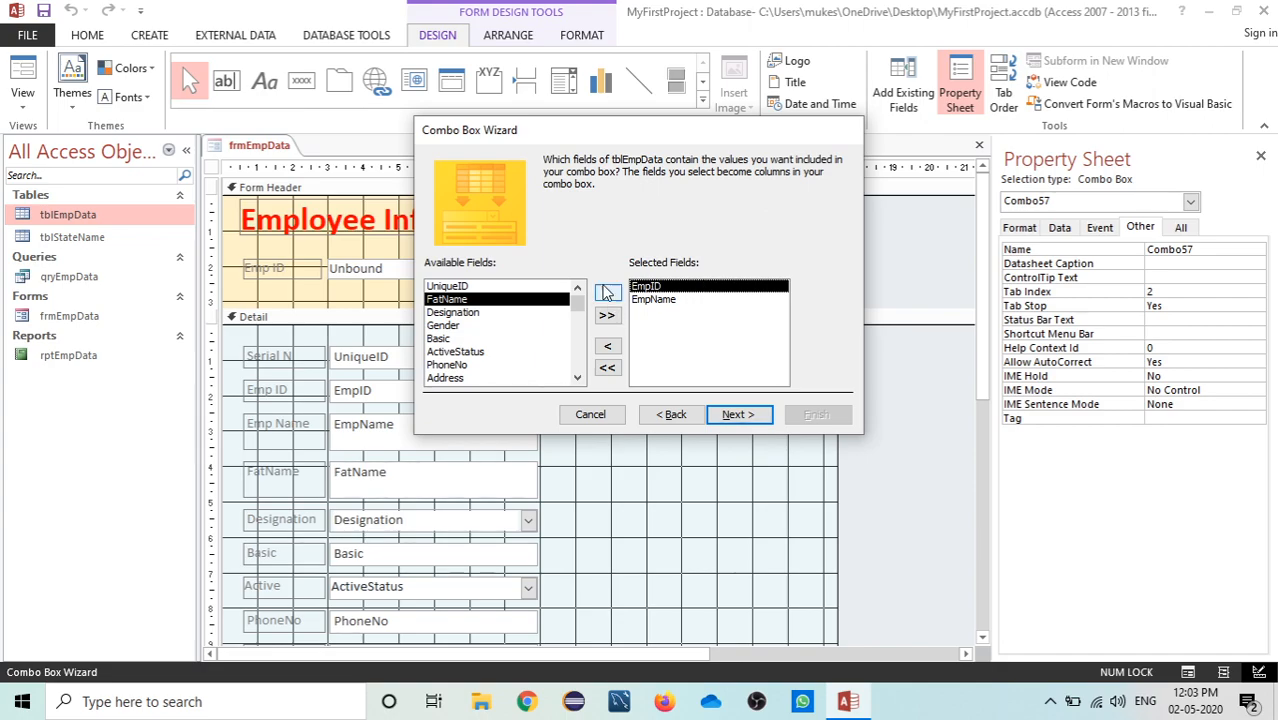
left_click(752, 416)
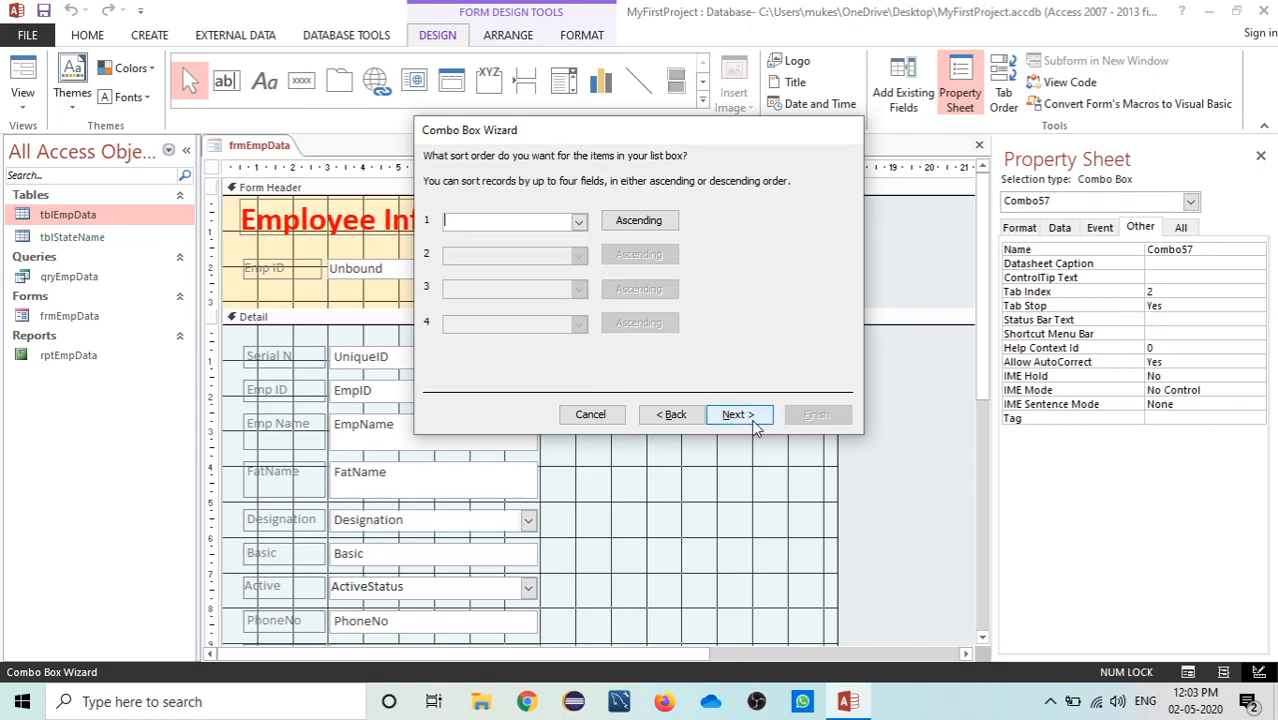
Sort the combo box list by EmpName ascending, keep the key column hidden, and have the selected value remembered for later use
left_click(580, 223)
left_click(568, 265)
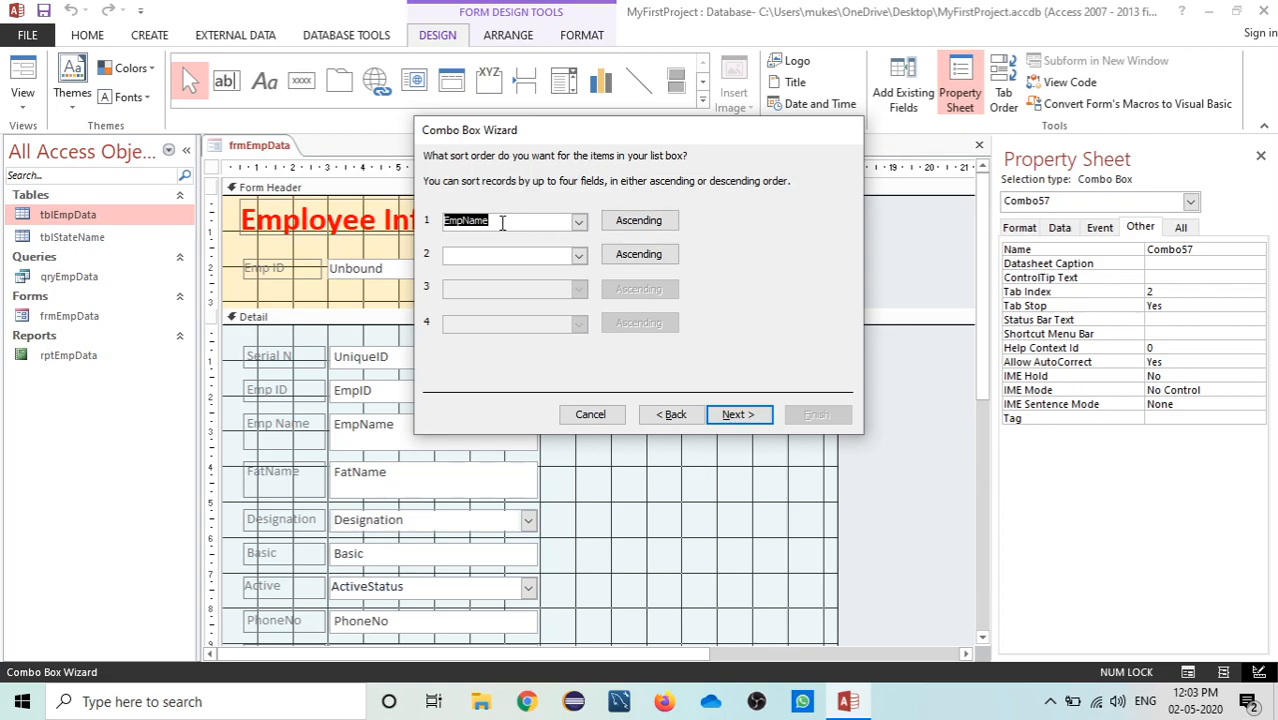
left_click(746, 414)
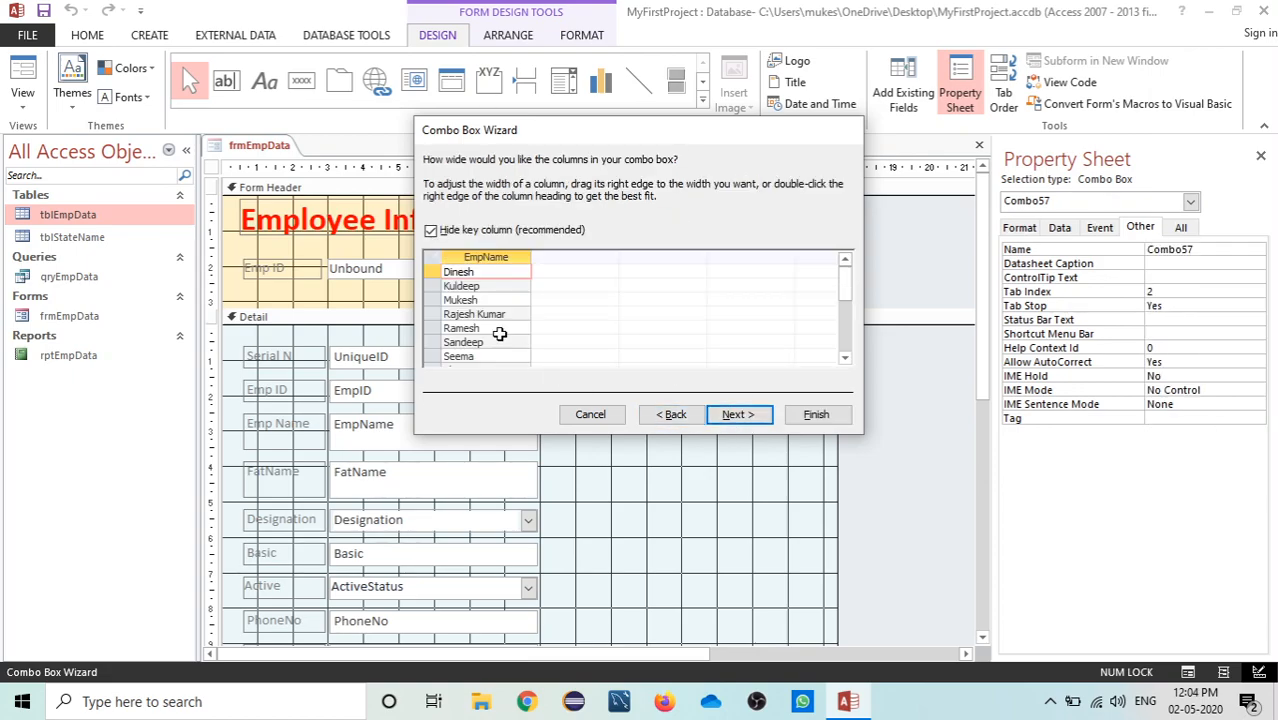
left_click(670, 414)
left_click(740, 415)
left_click(746, 416)
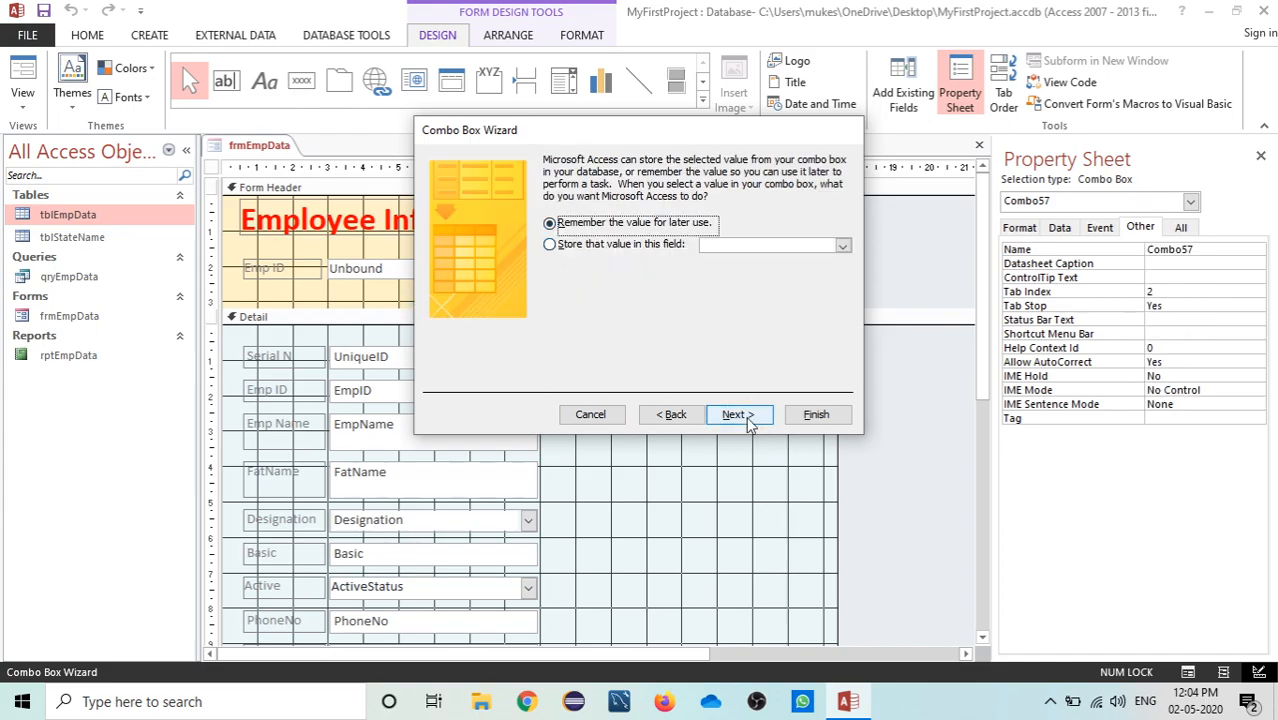
left_click(740, 414)
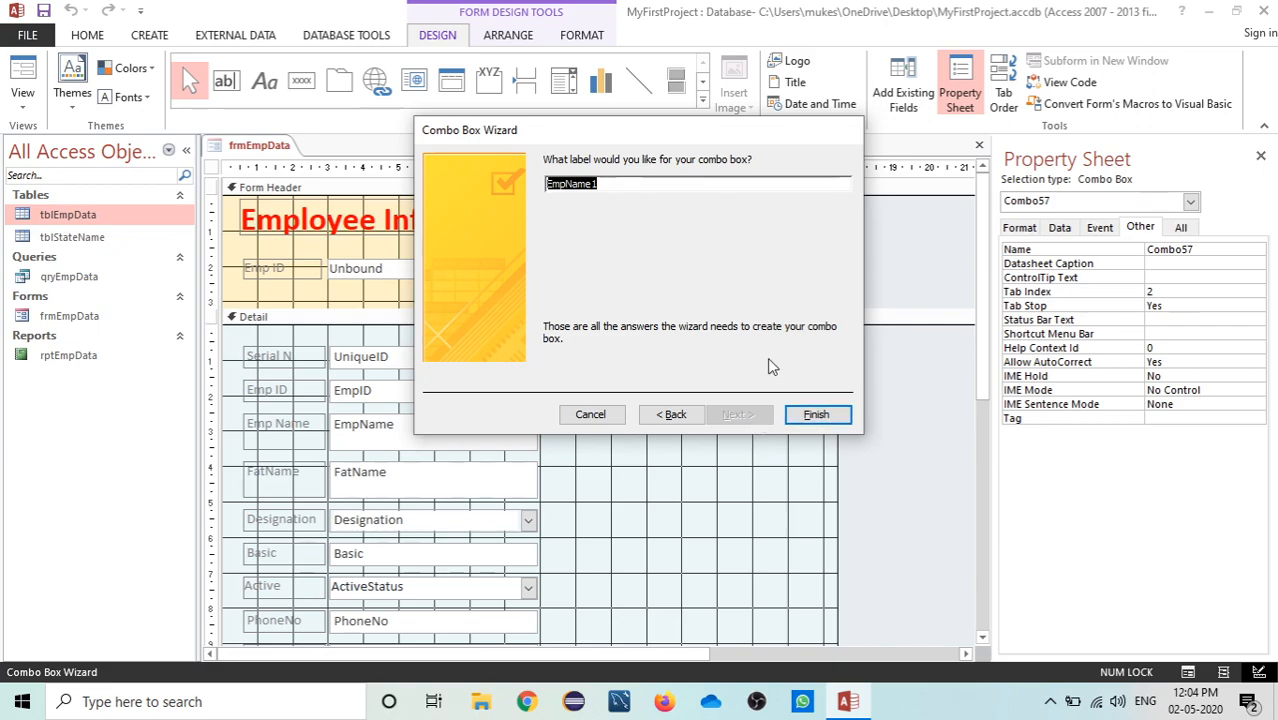
Label the combo box cboEmpID and finish the wizard
type("cbo")
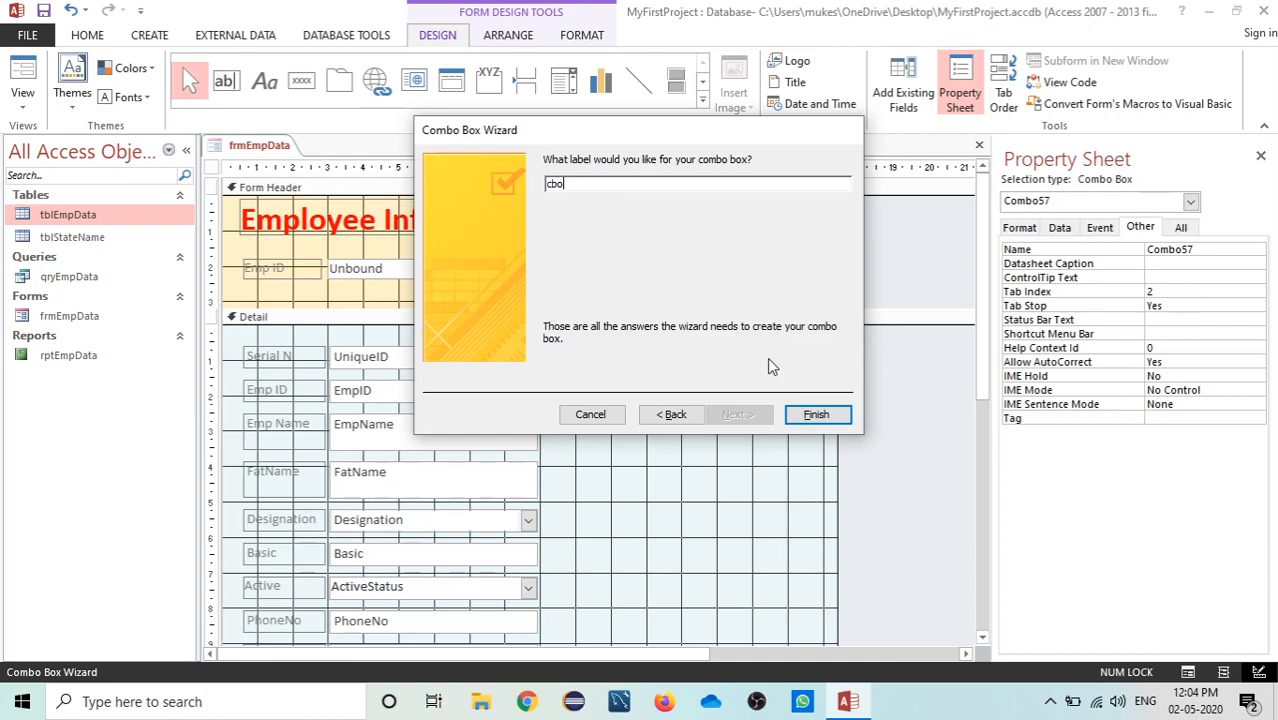
type("EmpID")
left_click(817, 415)
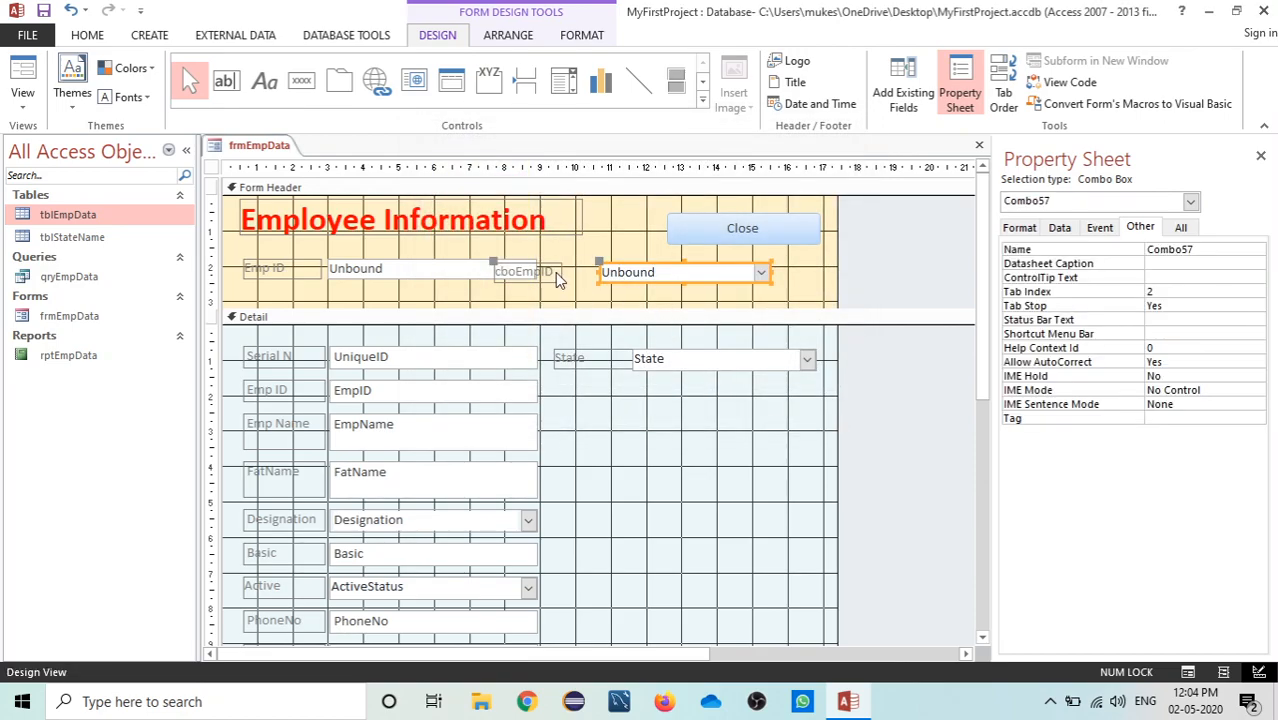
Widen the new combo box's label and change its caption to Emp ID
left_click(555, 272)
left_click_drag(562, 272, 587, 272)
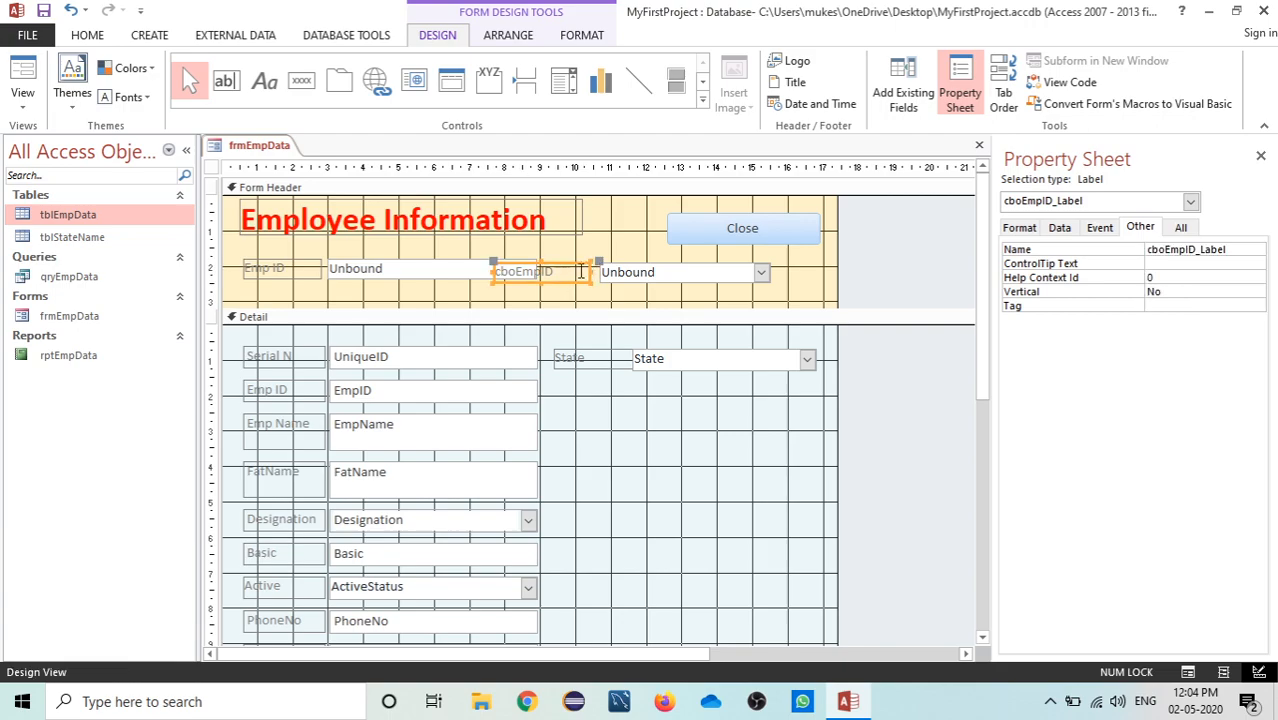
double_click(536, 270)
type("Emp")
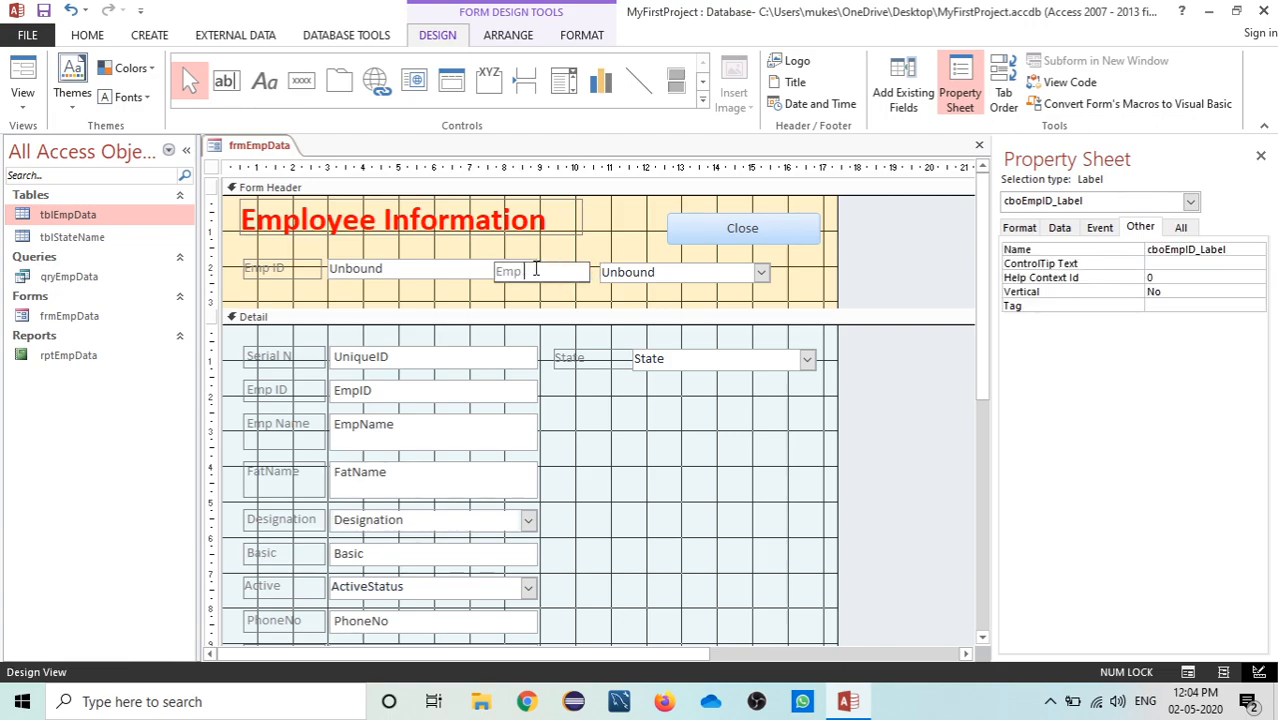
Narrow the header's txtEmpID box to about 4 cm and shift the combo box with its label right to about 12.1 cm, level with it
left_click(401, 276)
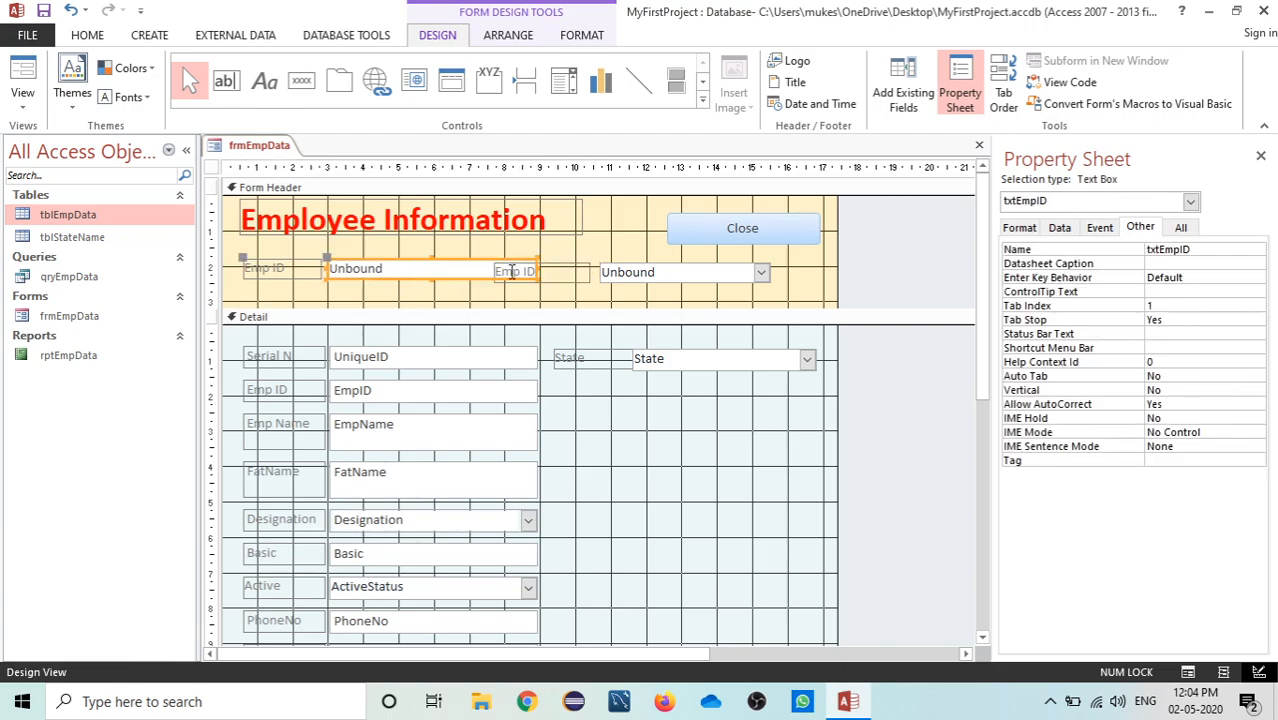
left_click_drag(537, 273, 470, 270)
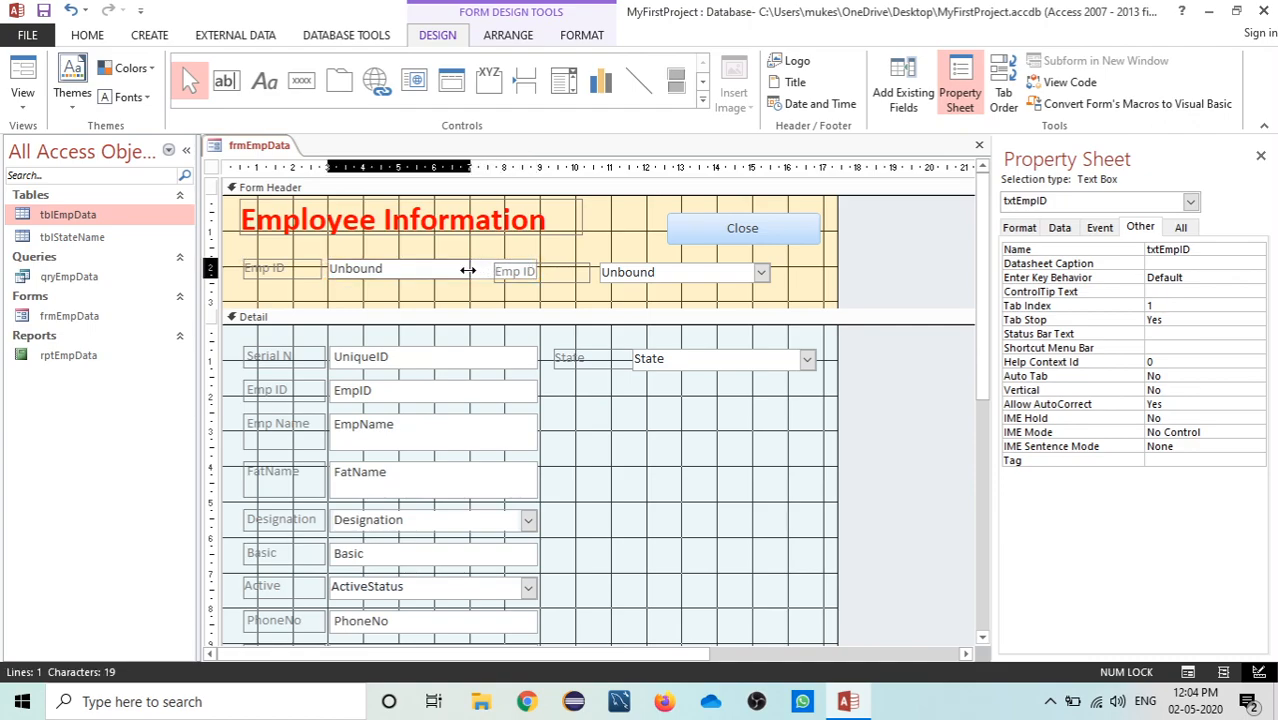
left_click(686, 277)
key("Right")
key("Right")
key("Right")
key("Right")
key("Right")
key("Right")
key("Right")
key("Right")
key("Right")
key("Right")
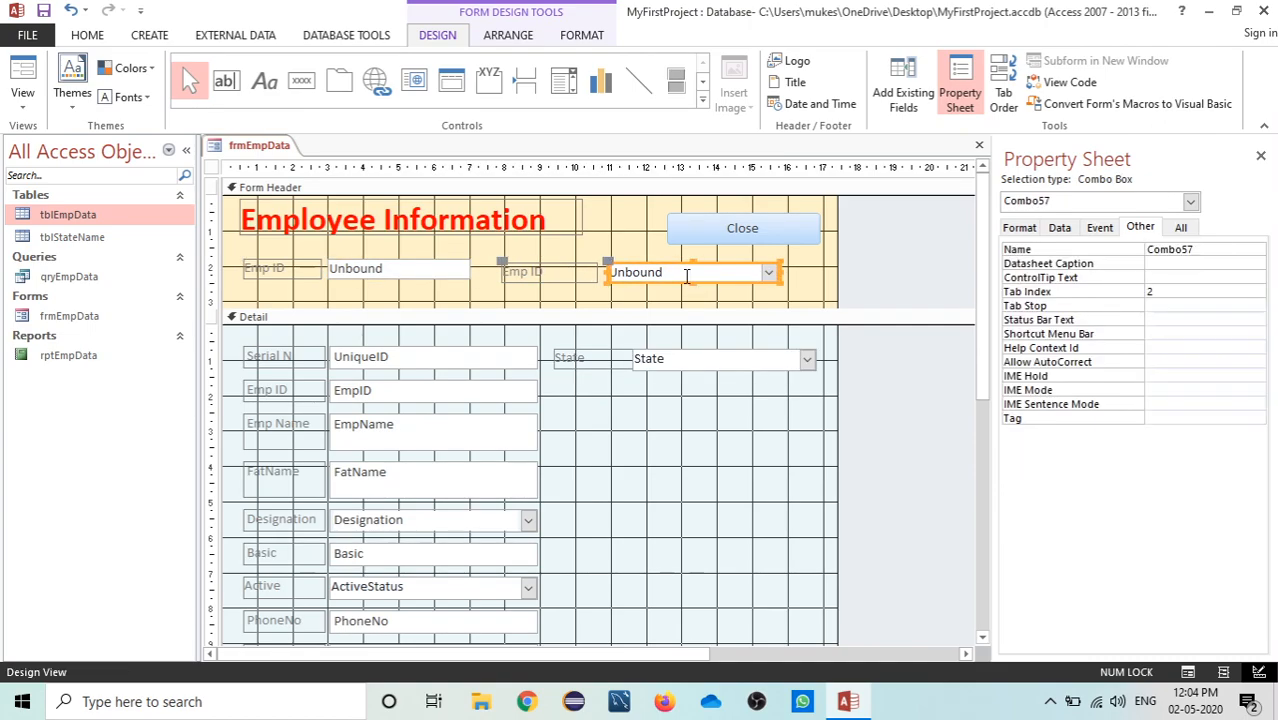
key("Right")
key("Right")
key("Up")
Reduce the form header's height to just below the Emp ID controls and move the Close button slightly up
left_click_drag(617, 312, 614, 294)
left_click(708, 232)
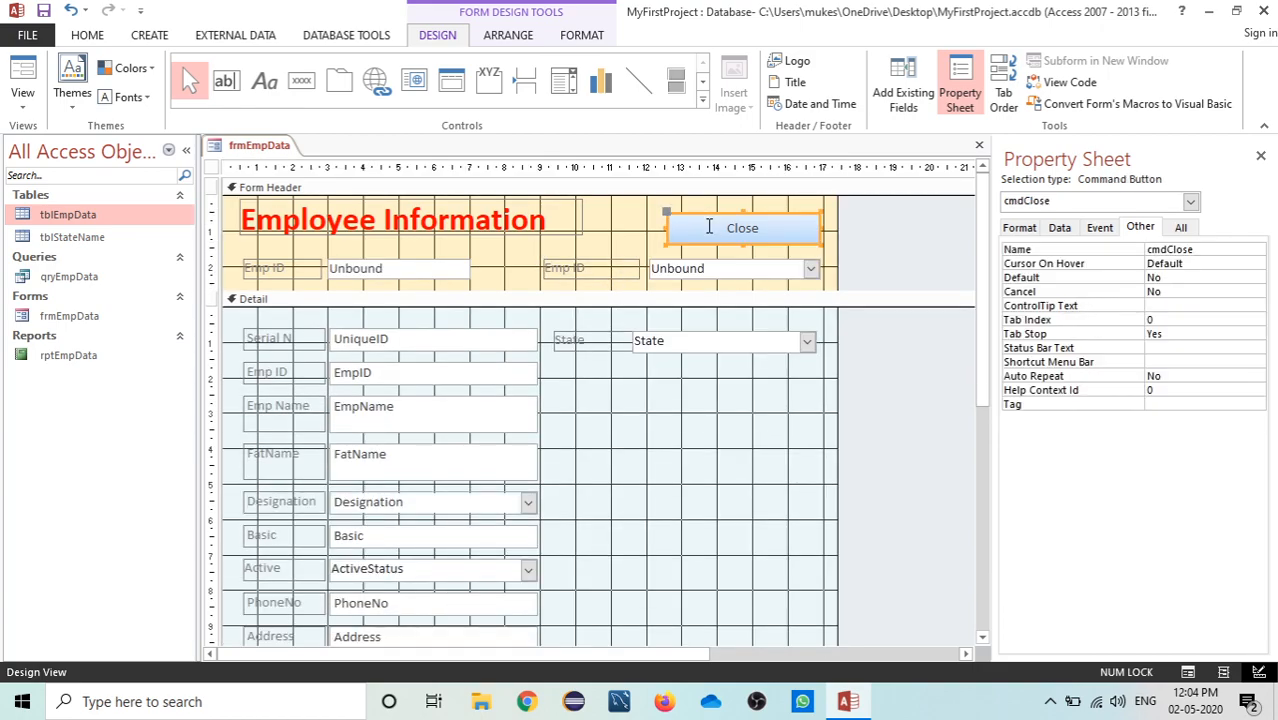
left_click_drag(708, 232, 709, 226)
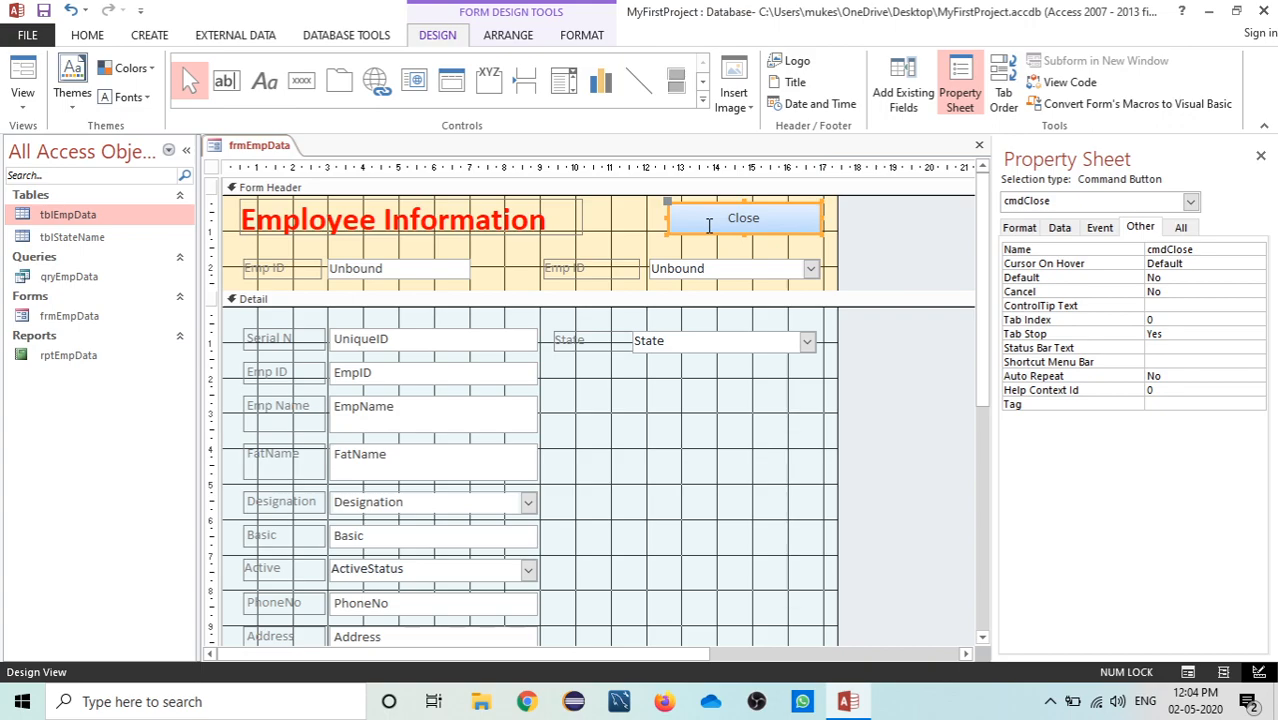
Name the unbound combo box in the form header cboEmpID
left_click(522, 250)
left_click(455, 270)
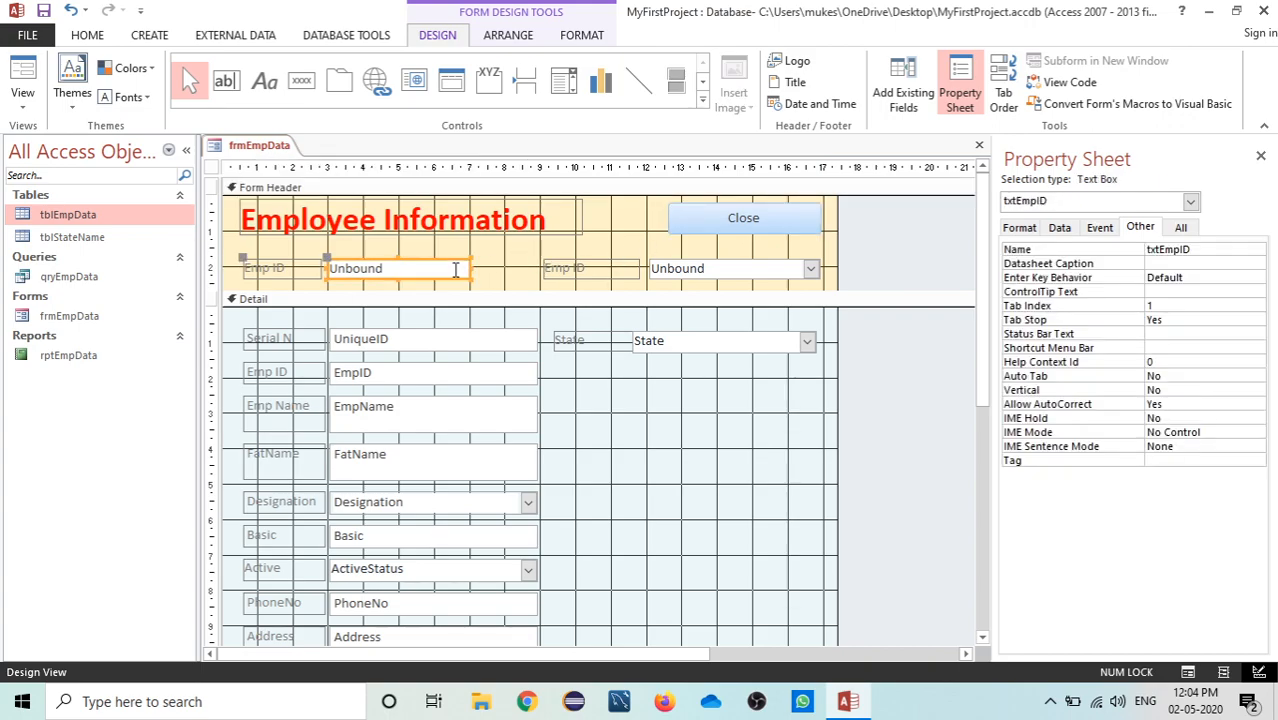
left_click(756, 276)
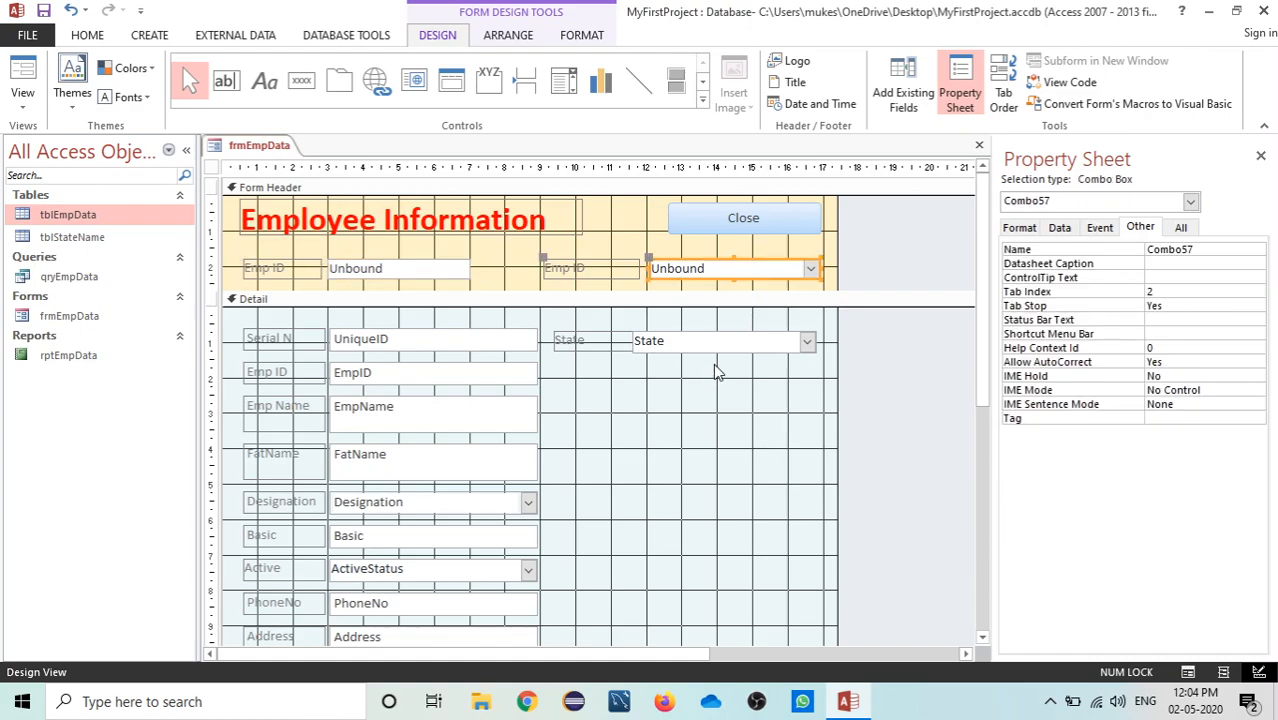
double_click(1190, 250)
type("cb")
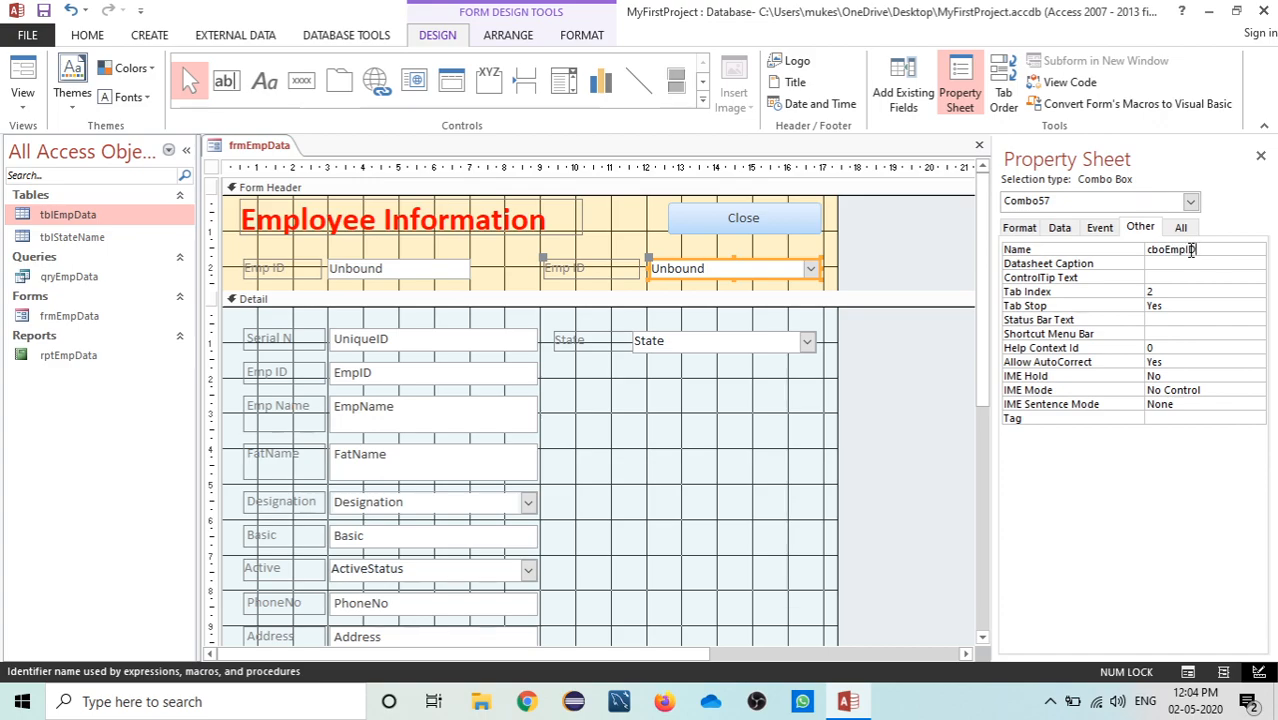
type("oEmpID")
left_click(1181, 264)
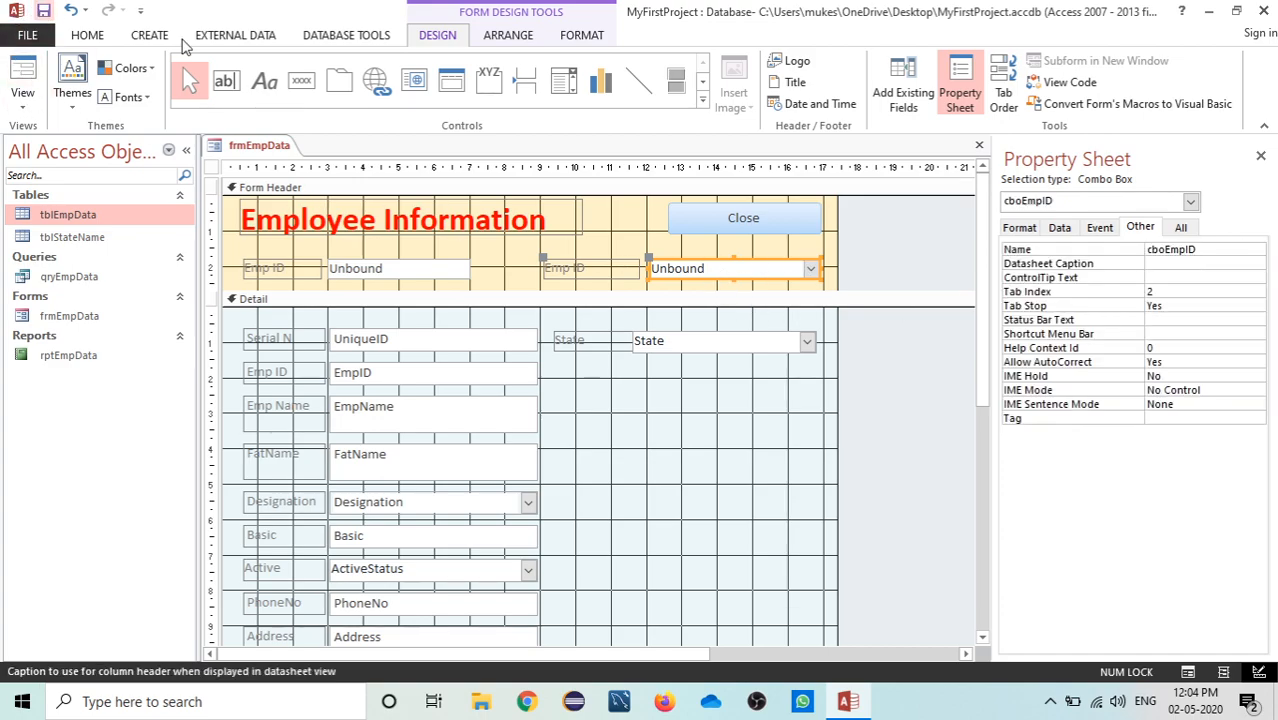
Check the header combo box's drop-down list in Form View and return to Design View
left_click(22, 95)
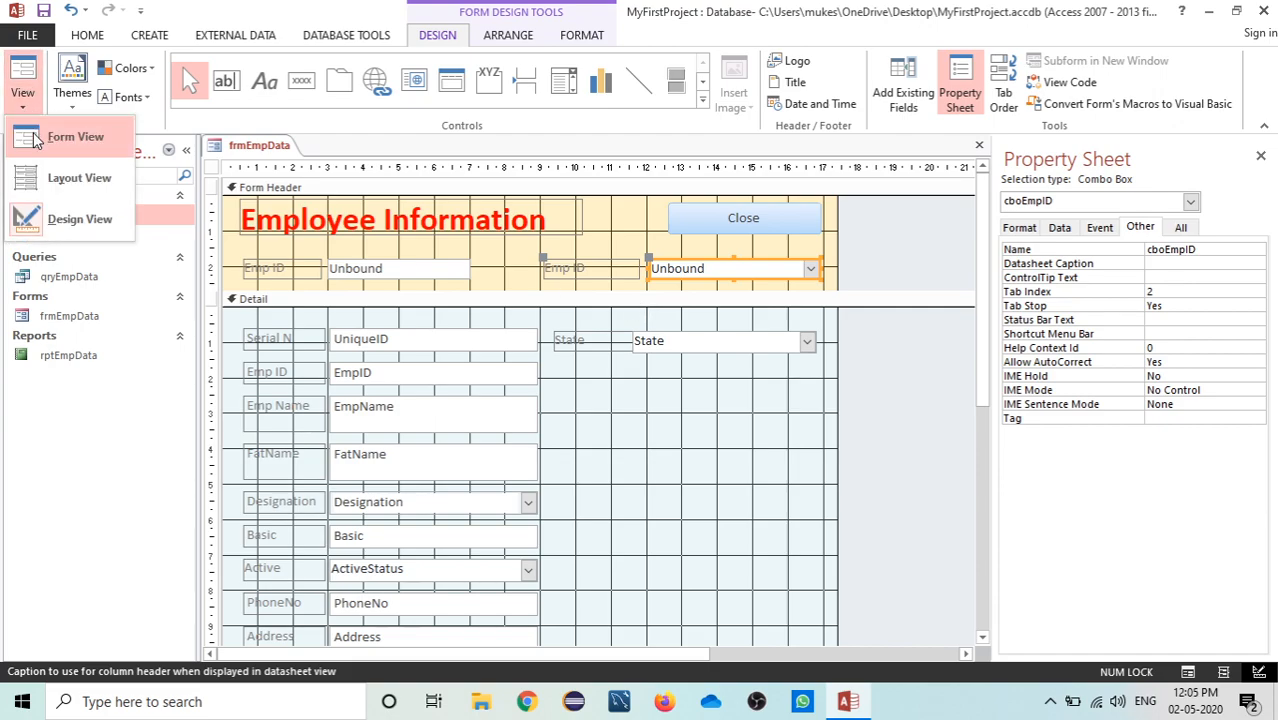
left_click(40, 137)
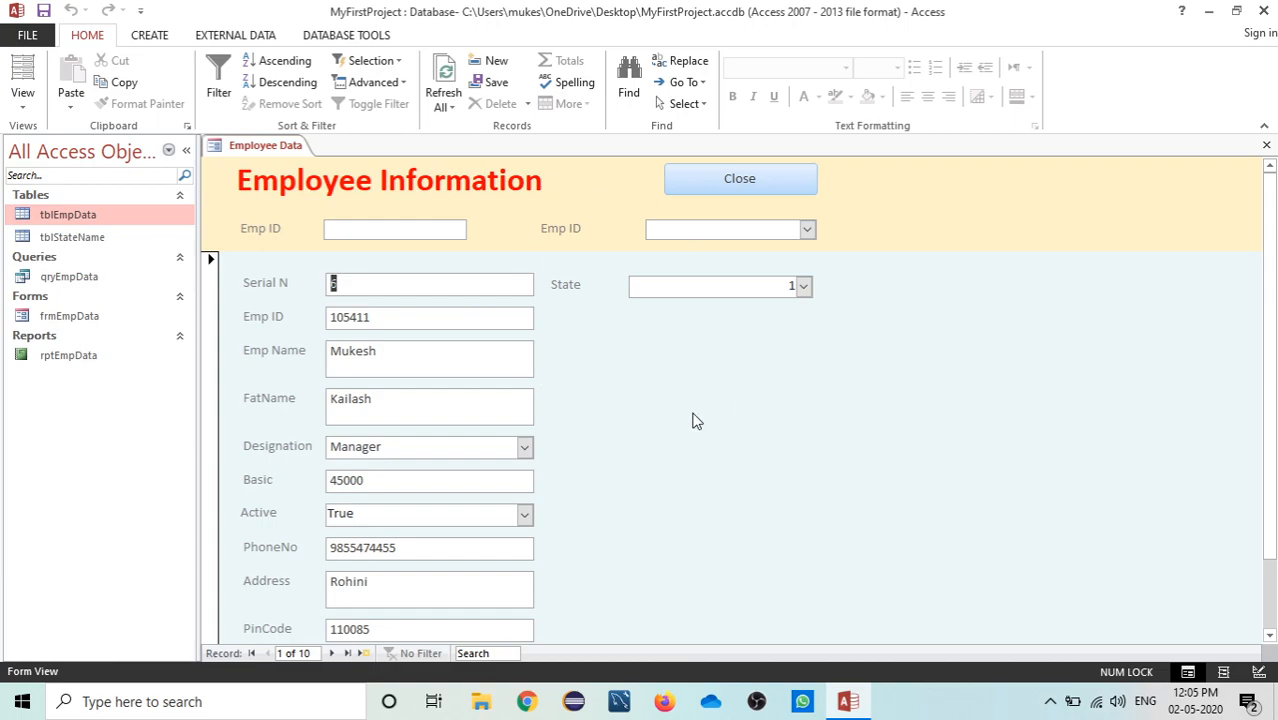
left_click(807, 230)
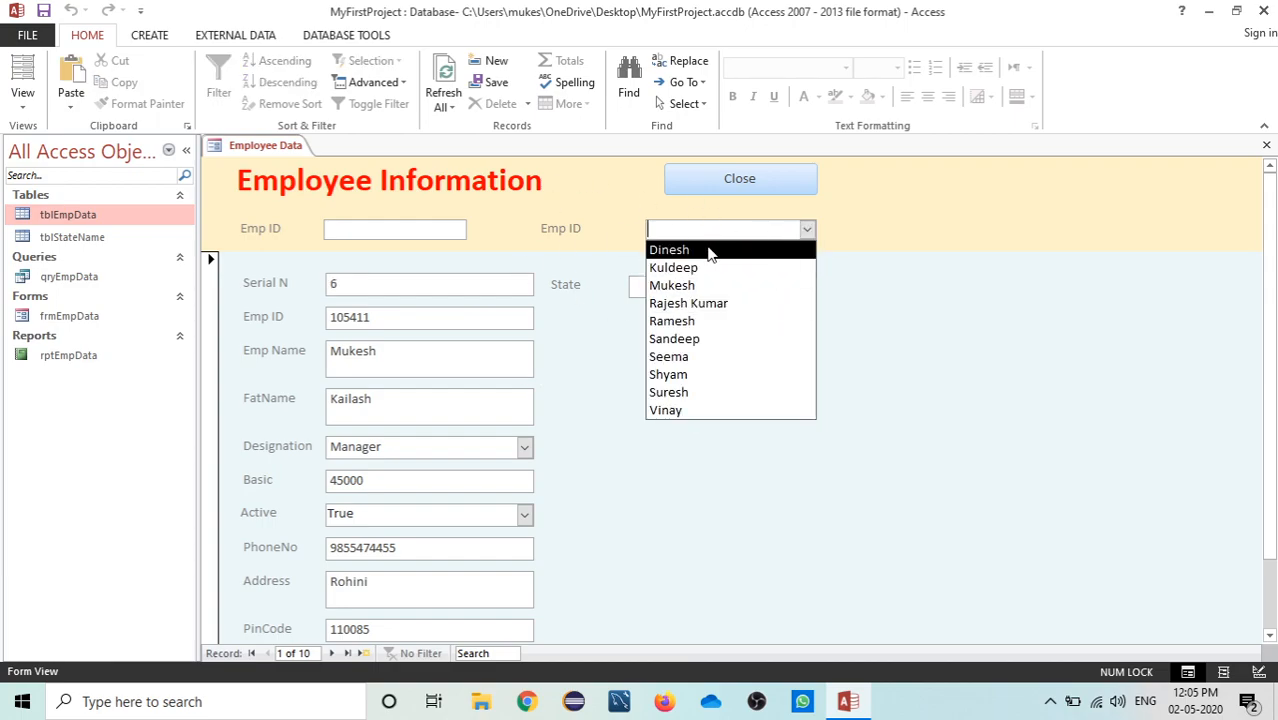
right_click(264, 145)
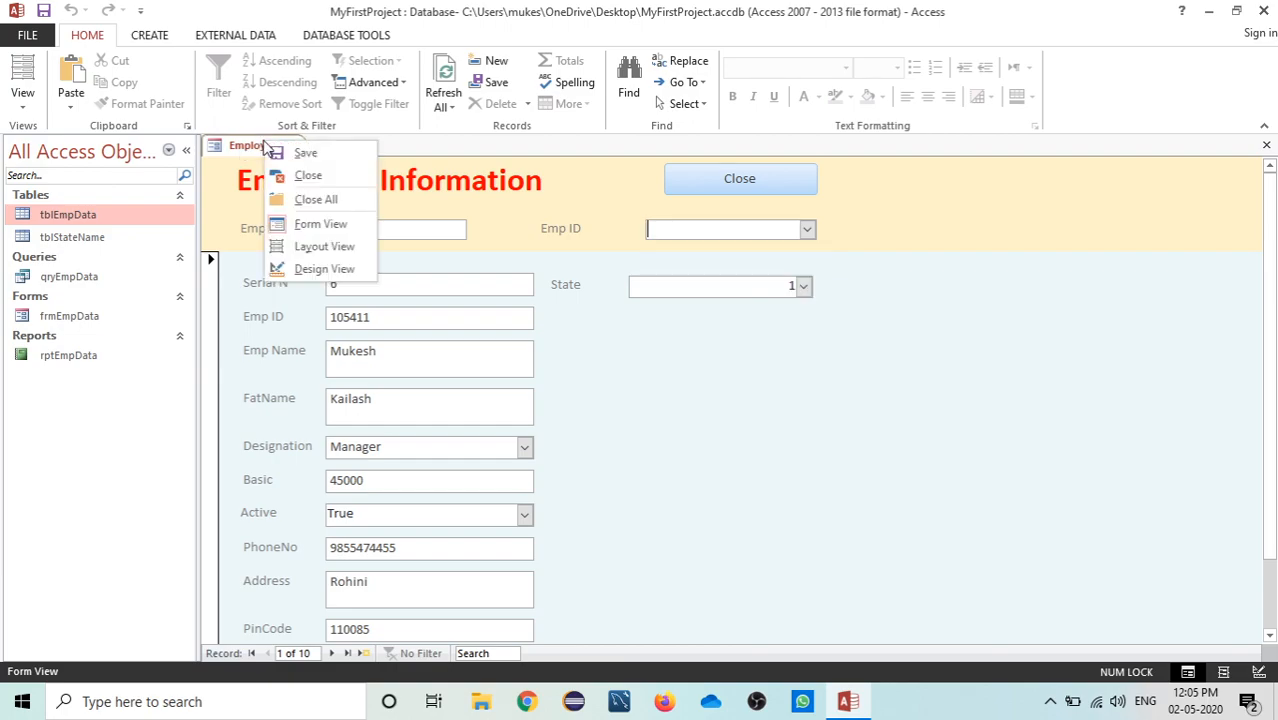
left_click(320, 269)
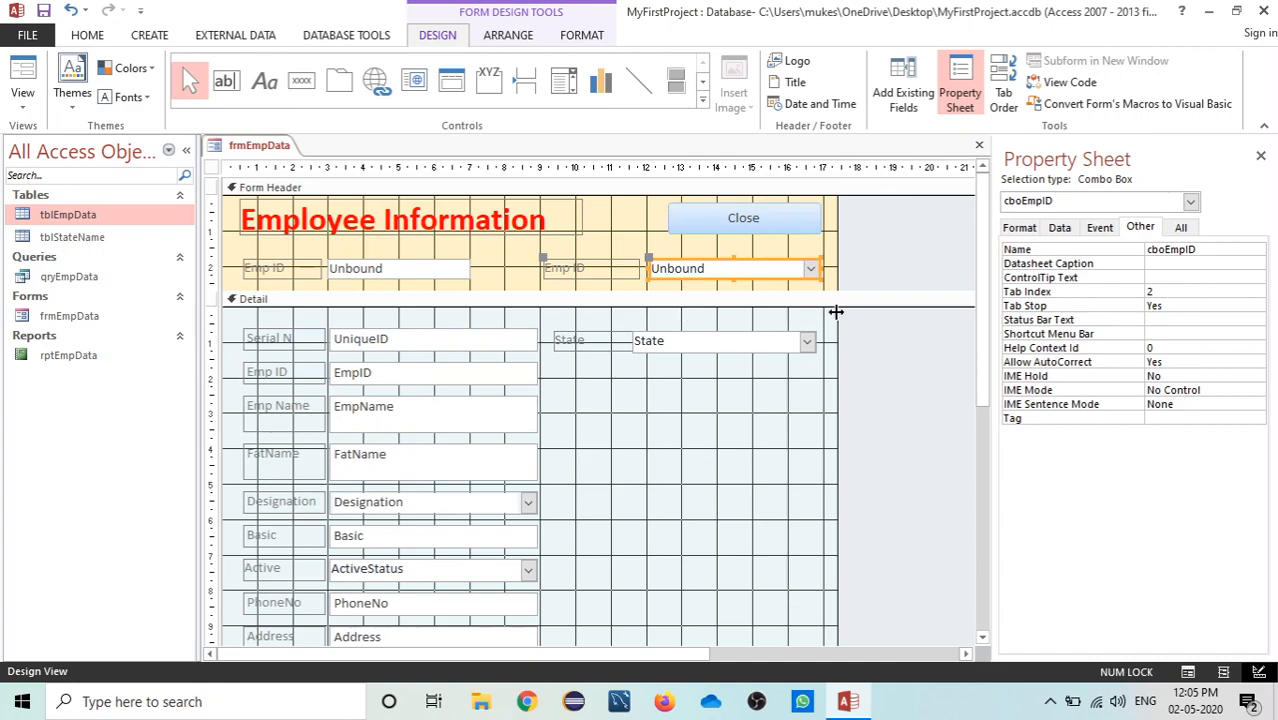
Set the first column width of cboEmpID to 1 cm and its list width to 3.54 cm
left_click(1019, 228)
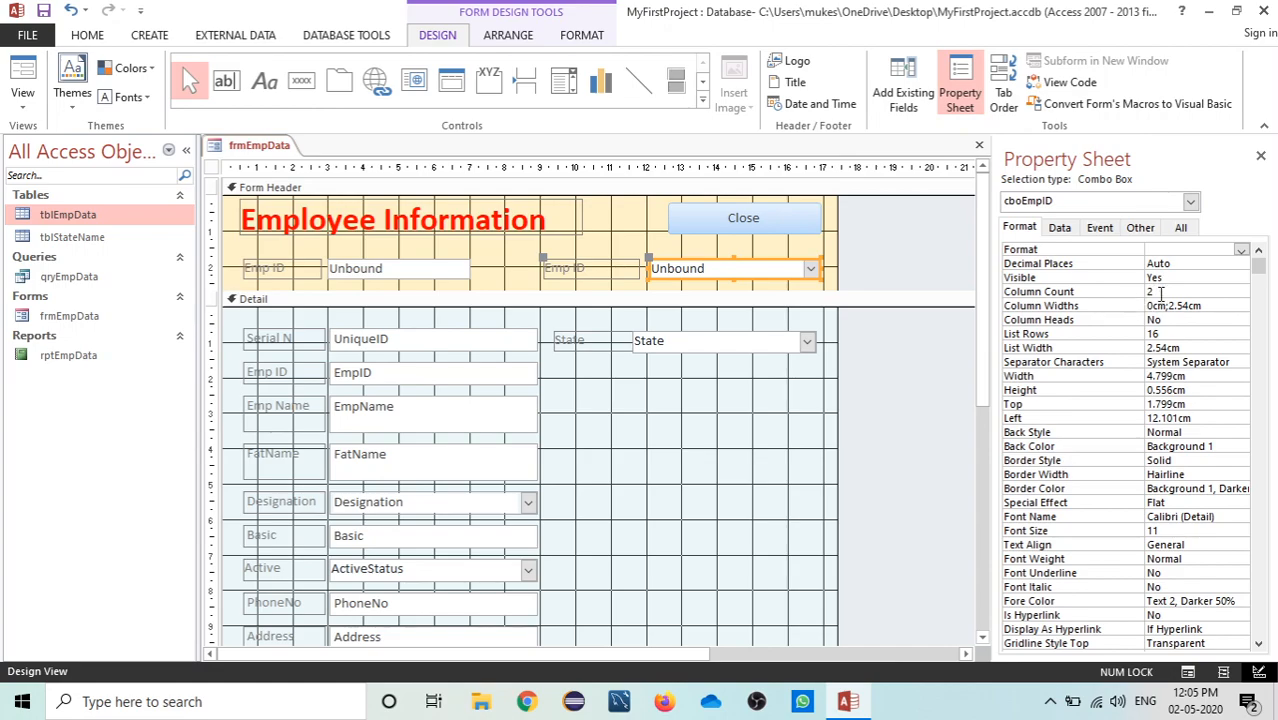
left_click(1162, 292)
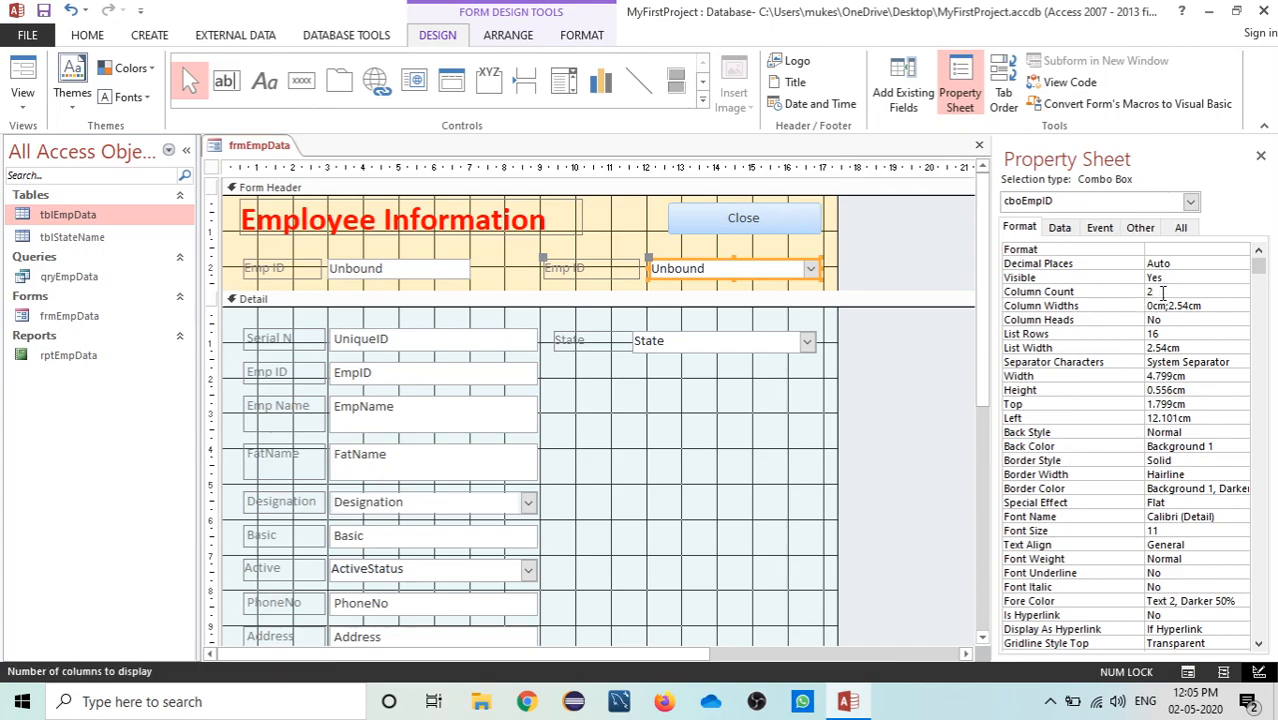
left_click(1153, 306)
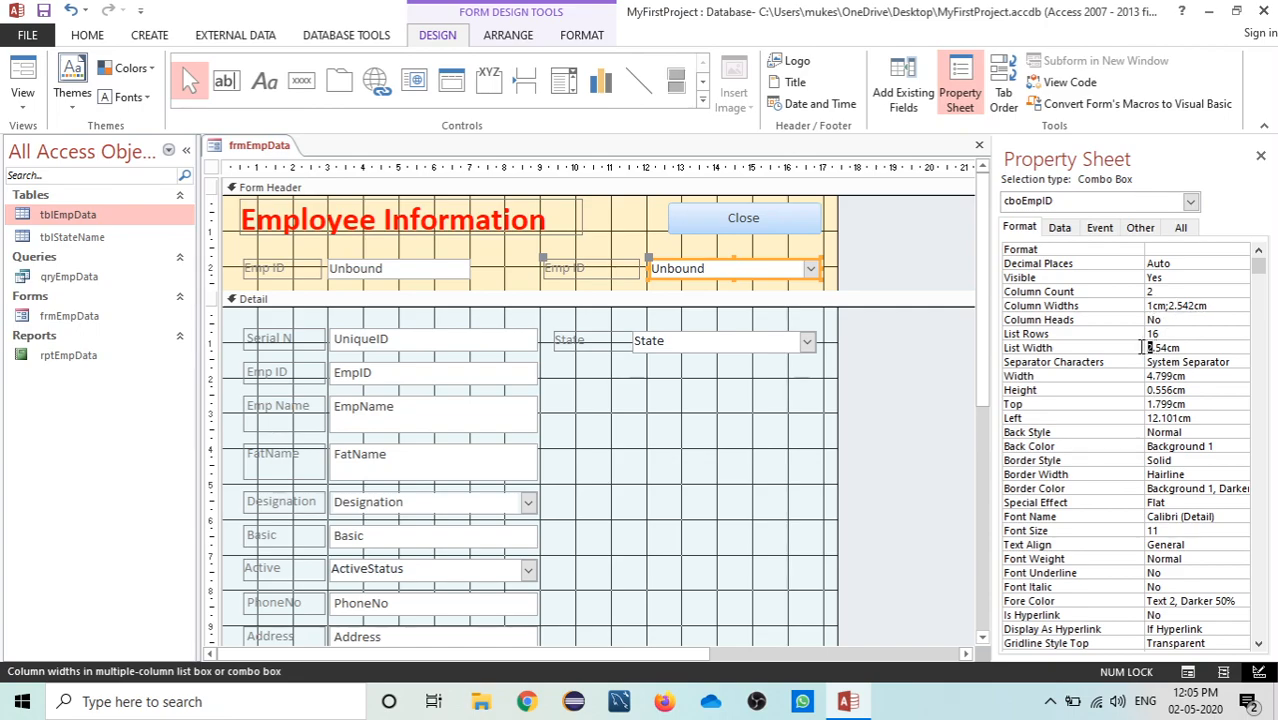
type("3")
left_click(1170, 305)
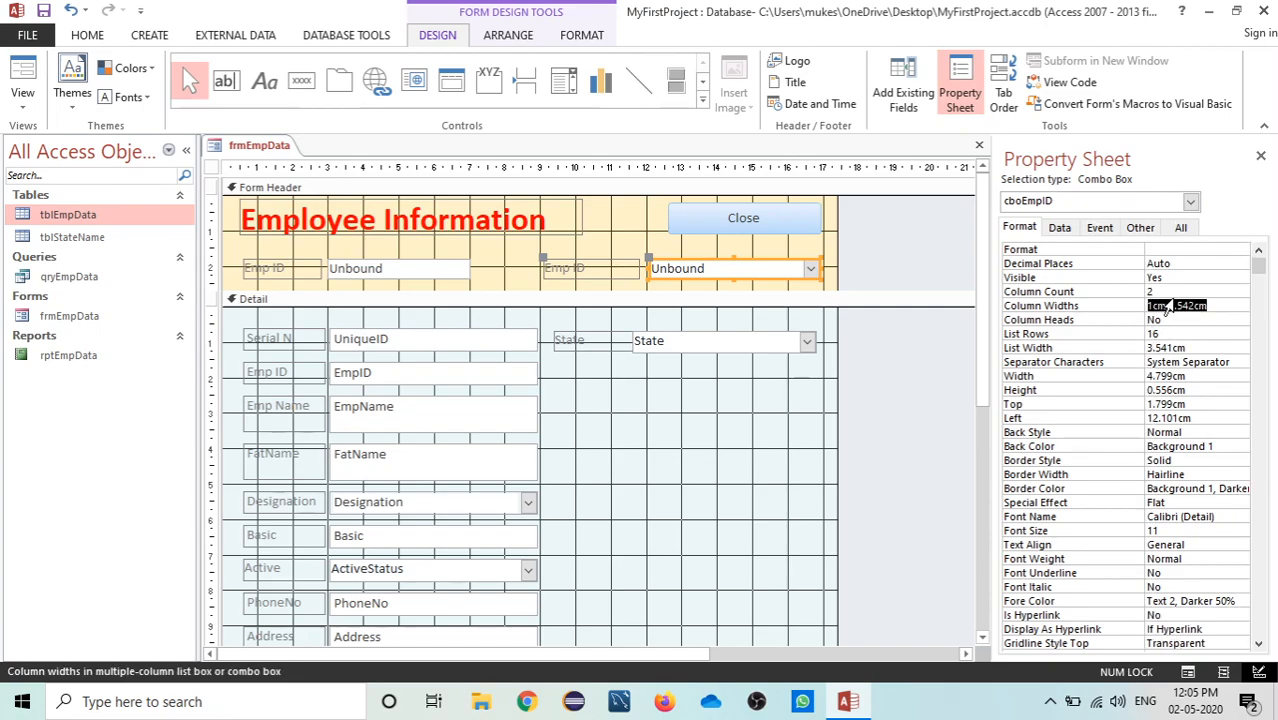
left_click(1163, 306)
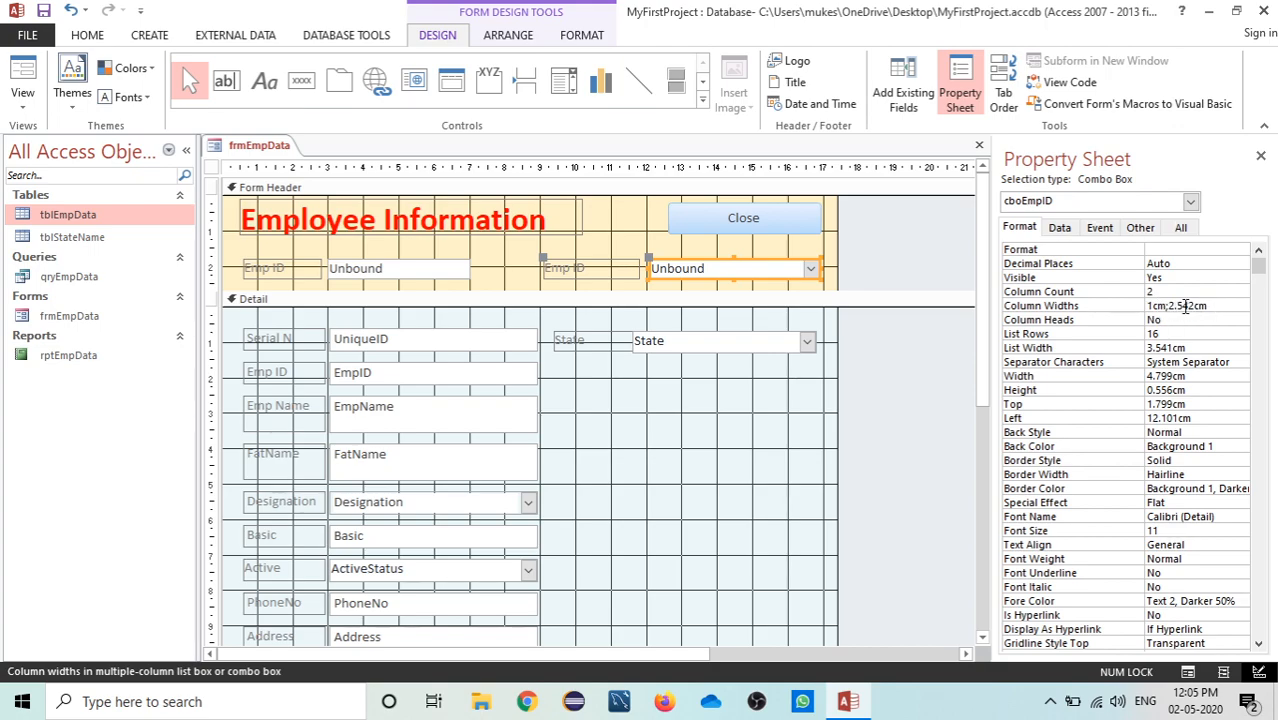
Set Column Heads to Yes for cboEmpID, then save the form and show it in Form View
double_click(1184, 319)
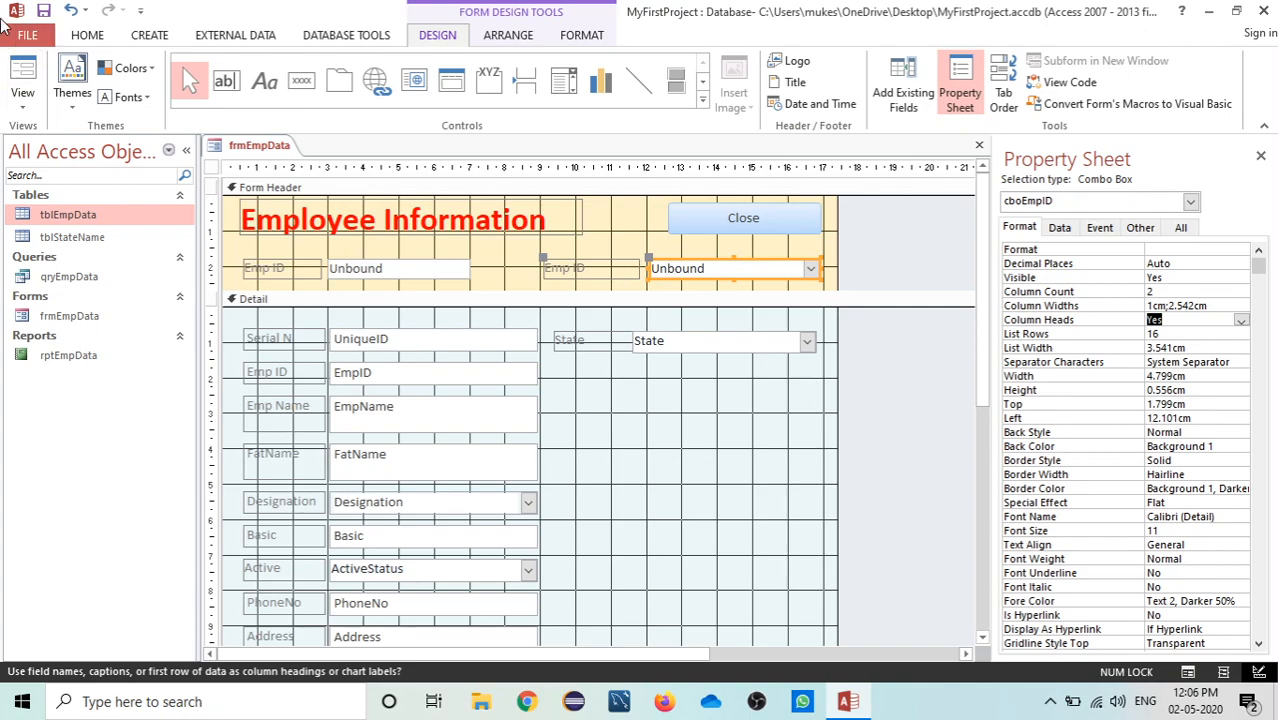
left_click(44, 10)
left_click(23, 74)
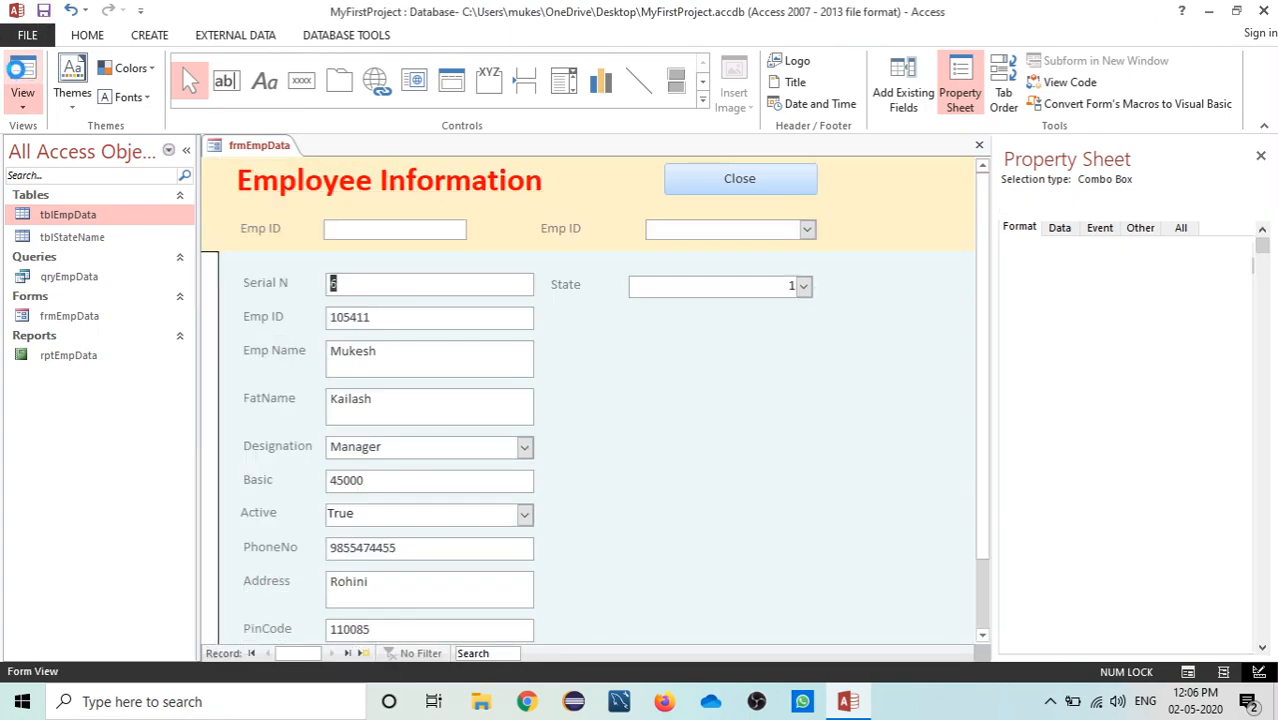
Inspect the column headings and widths in the header combo box's list, and return to Design View
left_click(806, 229)
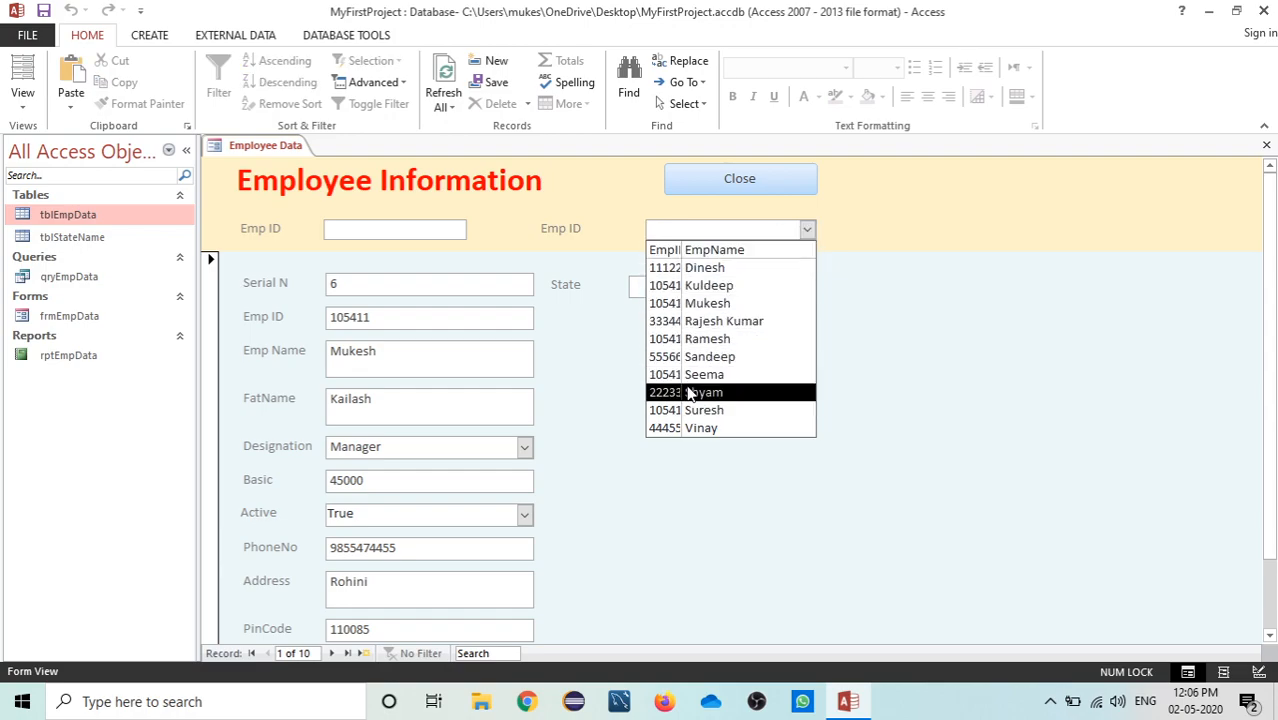
right_click(262, 146)
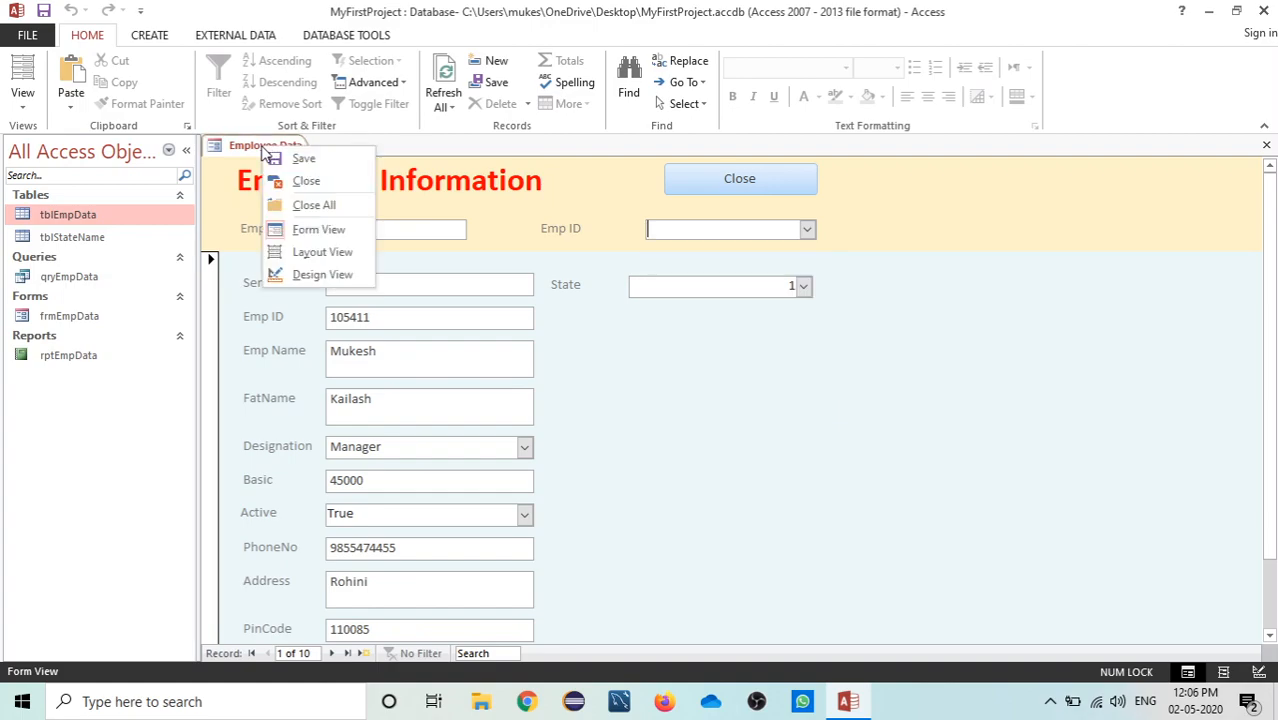
left_click(305, 276)
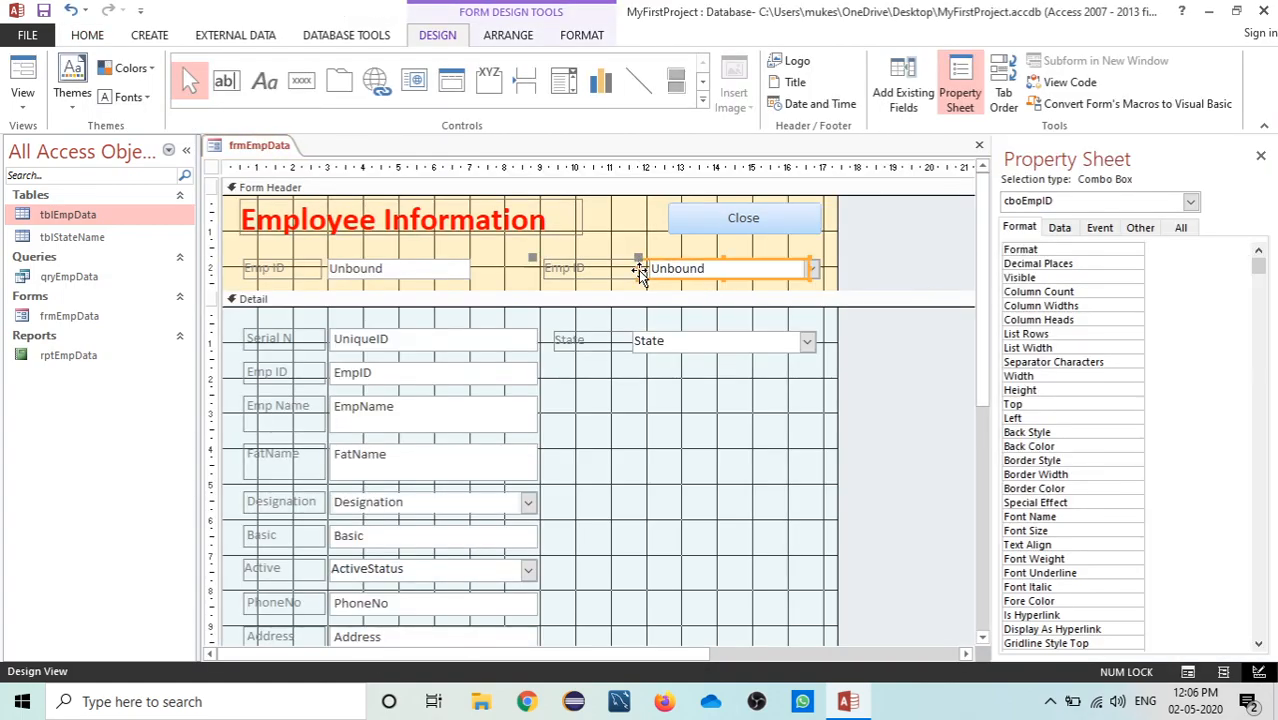
Widen cboEmpID to about 5.28 cm, and set its first column width to 2 cm and list width to 4.54 cm
left_click_drag(650, 268, 632, 268)
left_click(1153, 305)
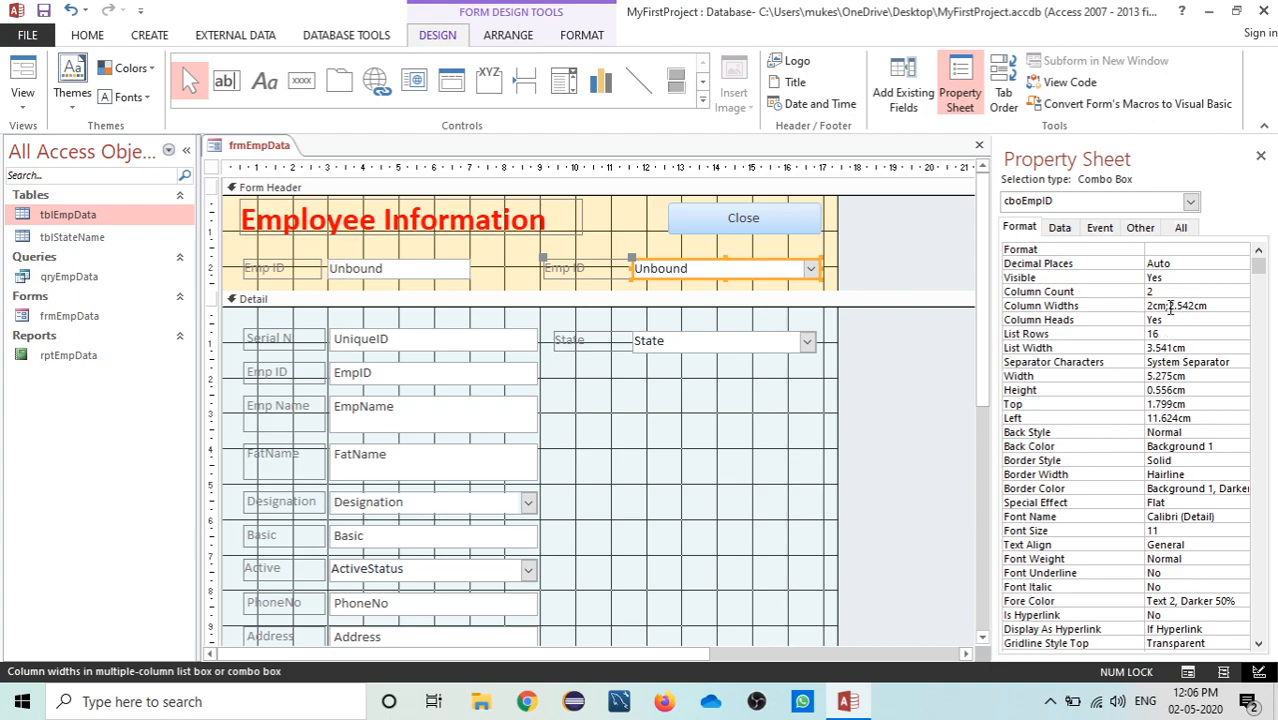
left_click(1150, 347)
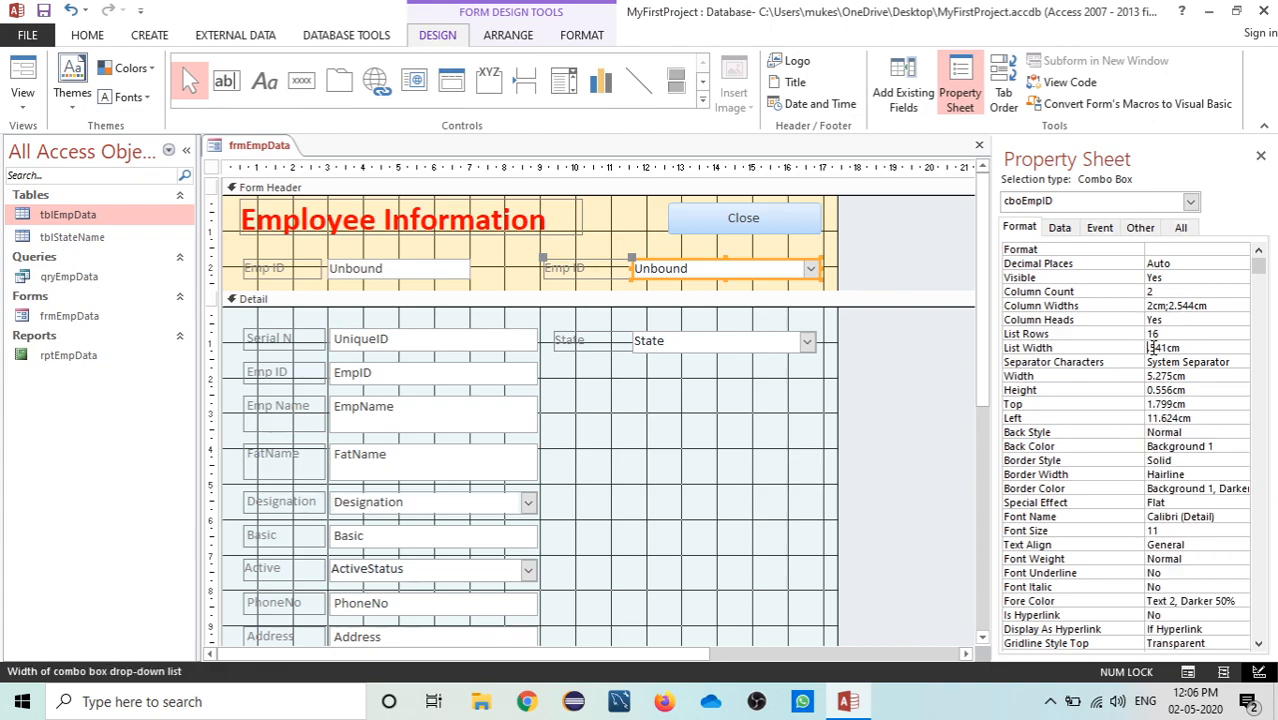
type("4.")
left_click(1190, 320)
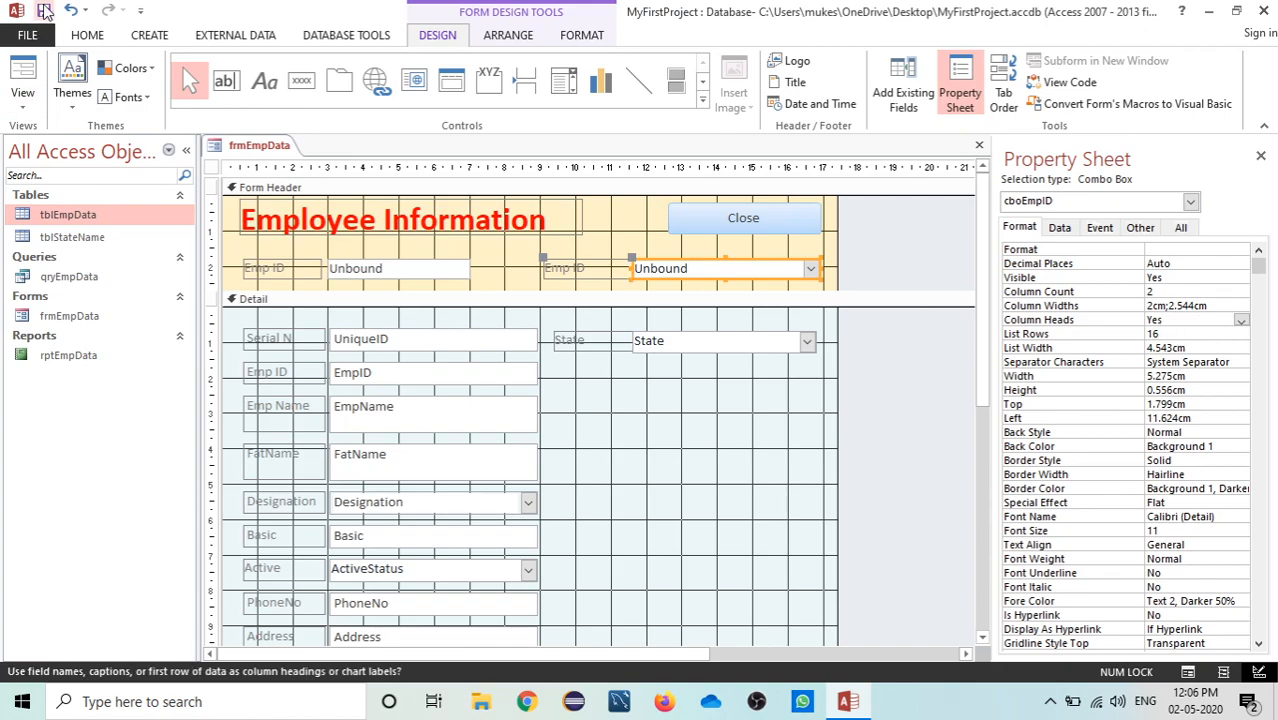
Test the header Emp ID combo box in Form View by choosing several different employees from its list
left_click(22, 75)
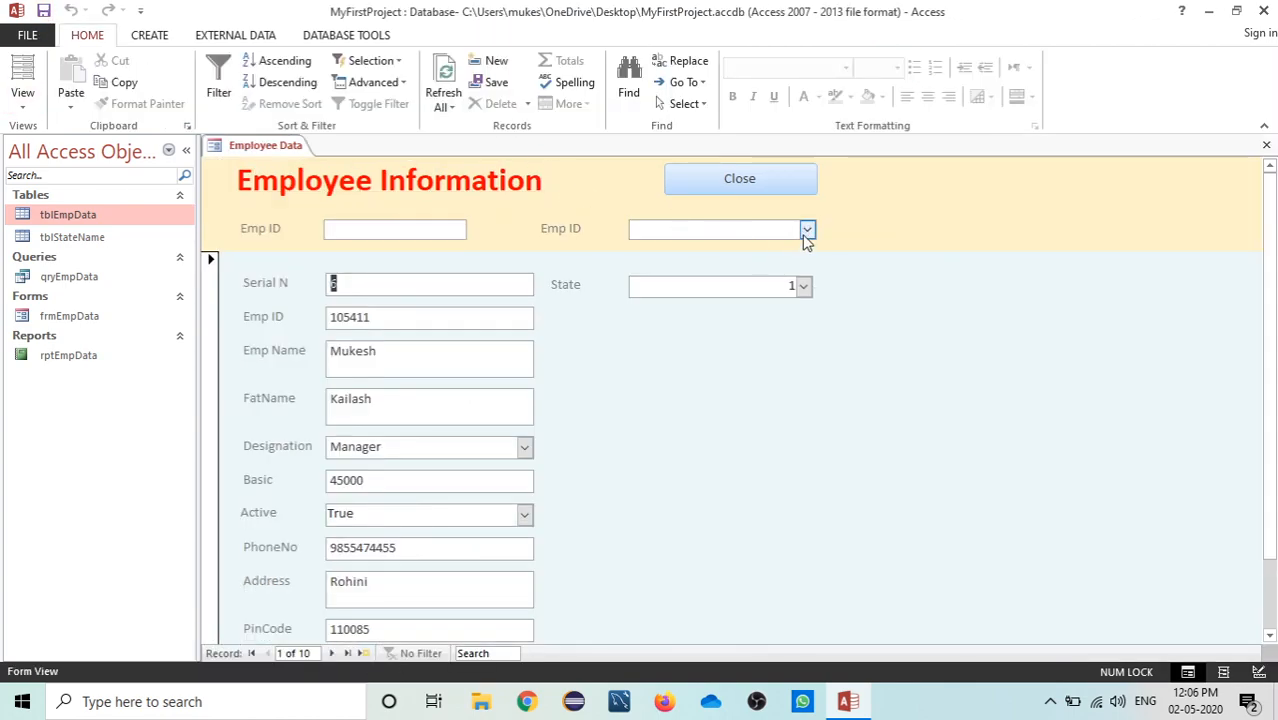
left_click(807, 229)
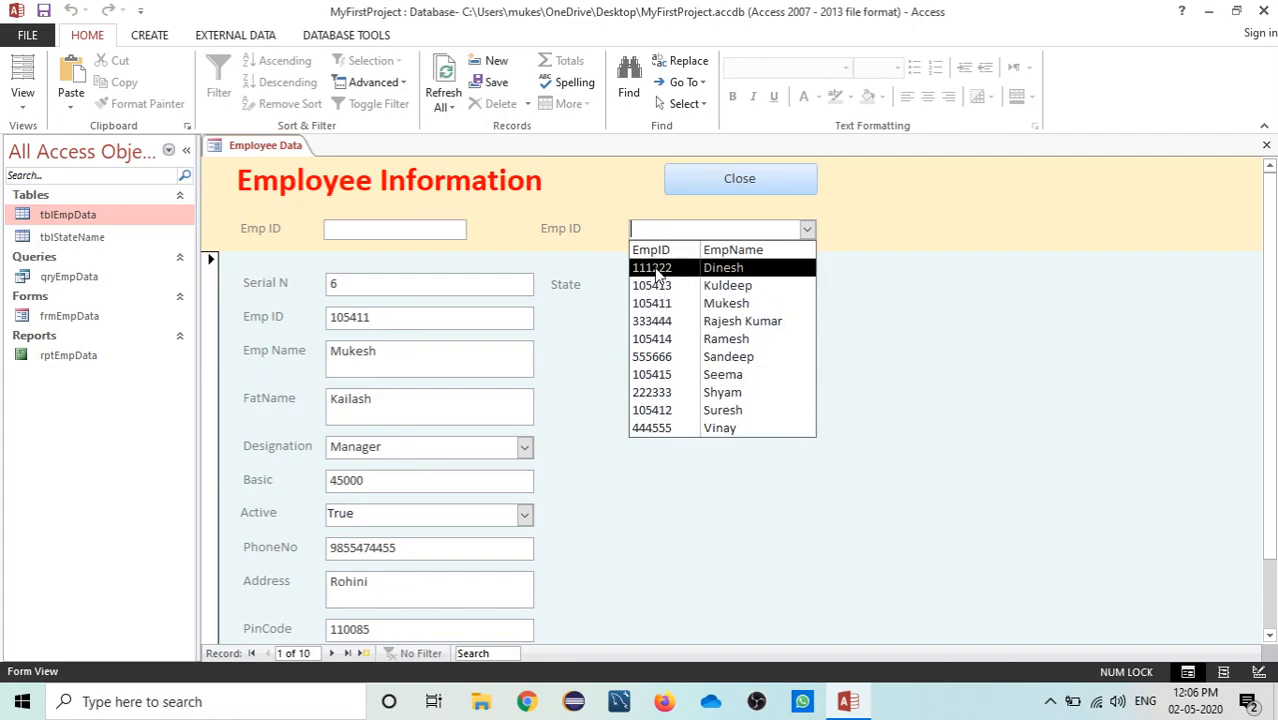
left_click(656, 269)
left_click(807, 234)
left_click(773, 275)
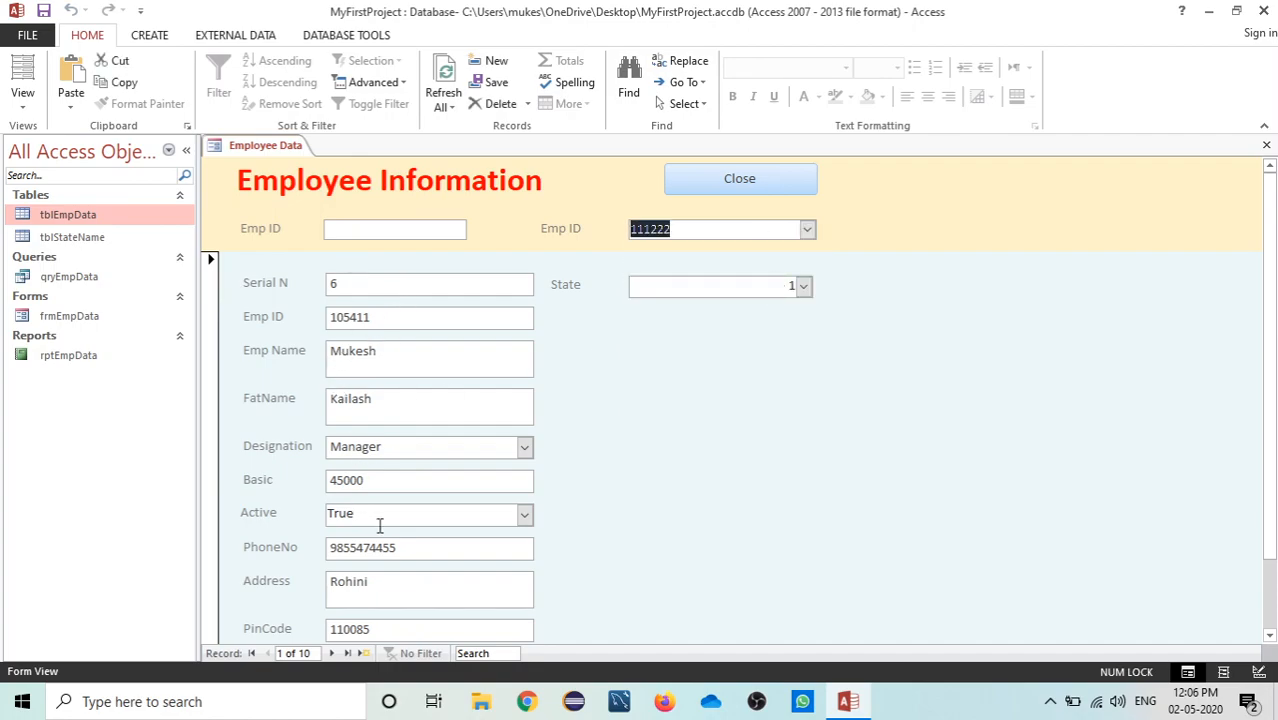
left_click(807, 229)
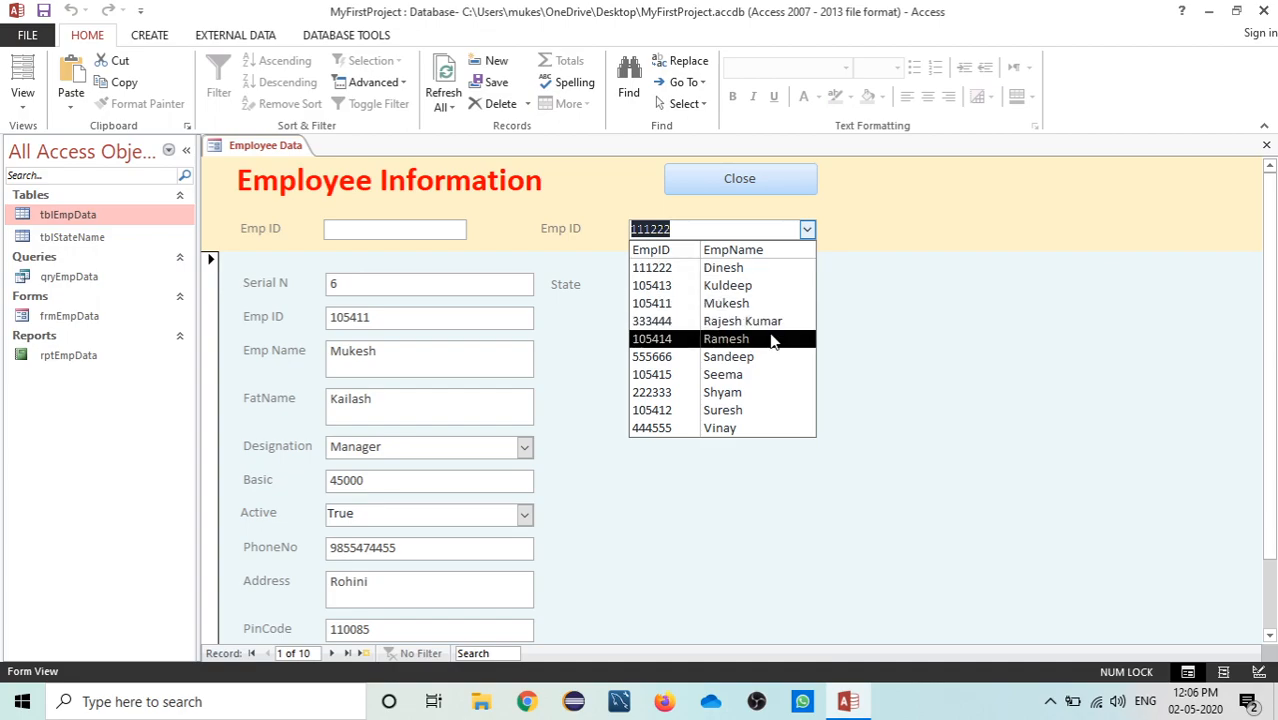
left_click(773, 335)
left_click(807, 234)
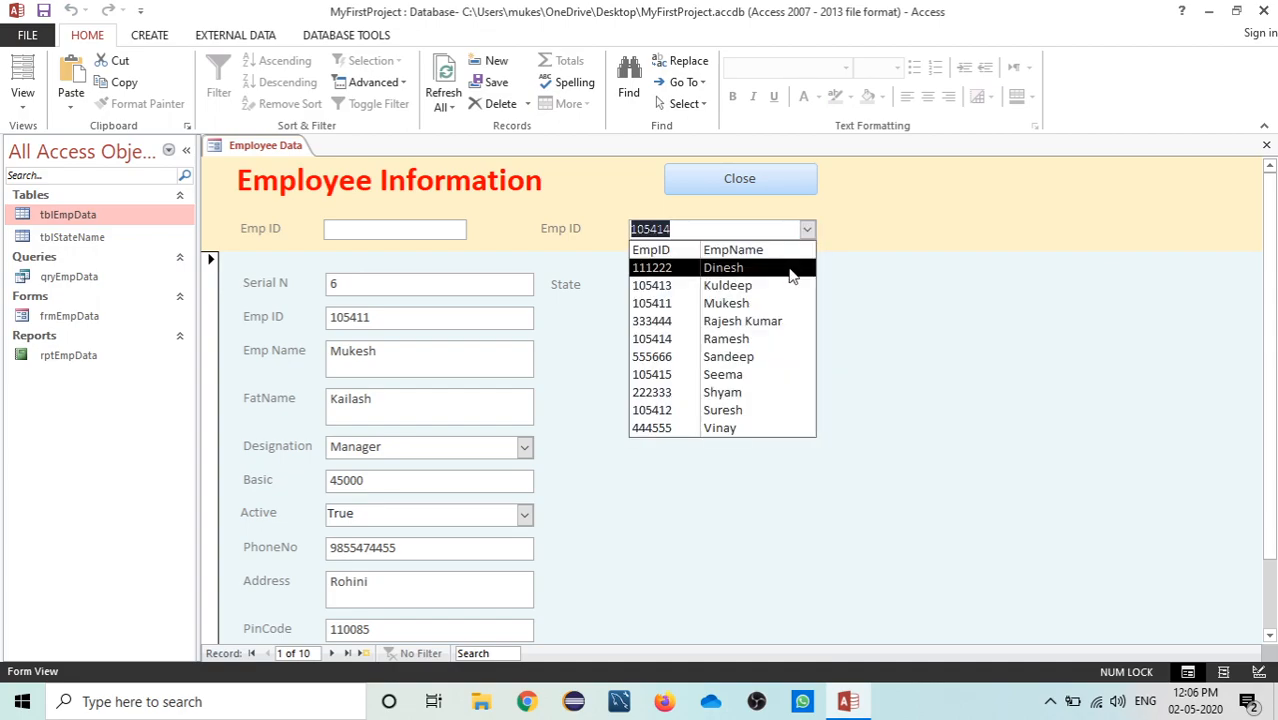
left_click(760, 267)
Return the form to Design View with the Navigation Pane collapsed, and save it
right_click(288, 150)
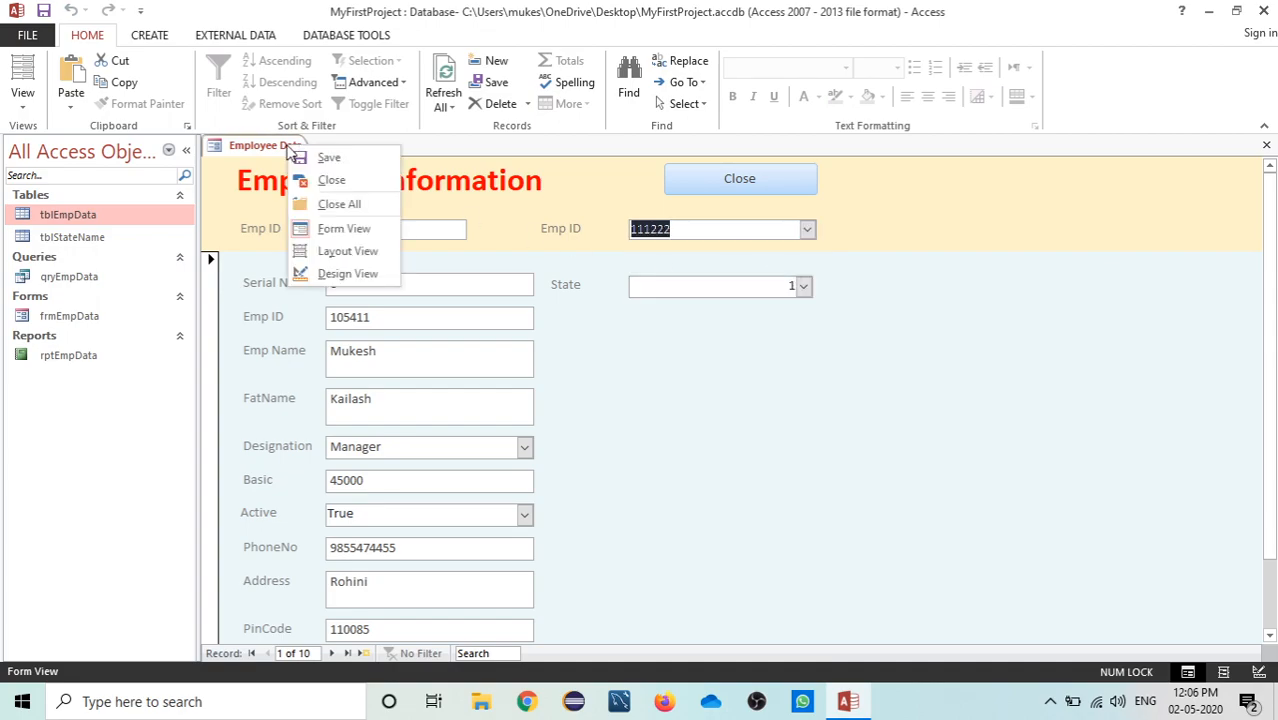
left_click(336, 272)
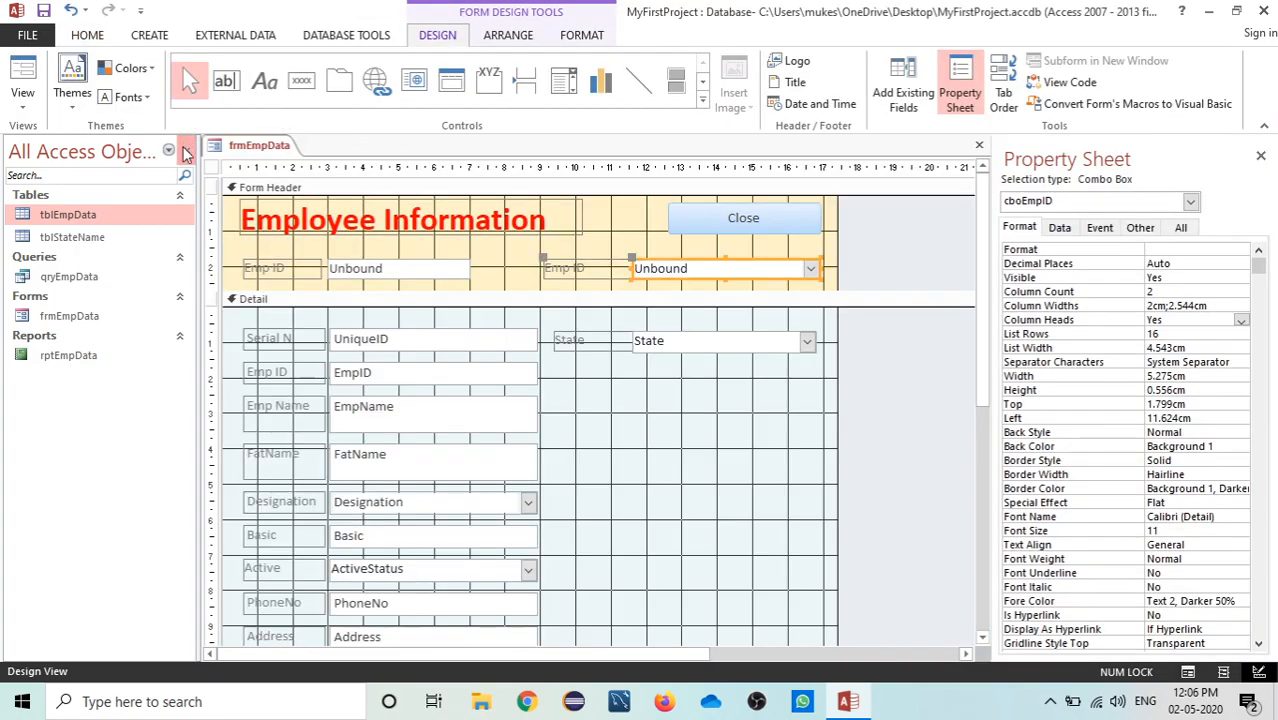
left_click(186, 150)
left_click(44, 10)
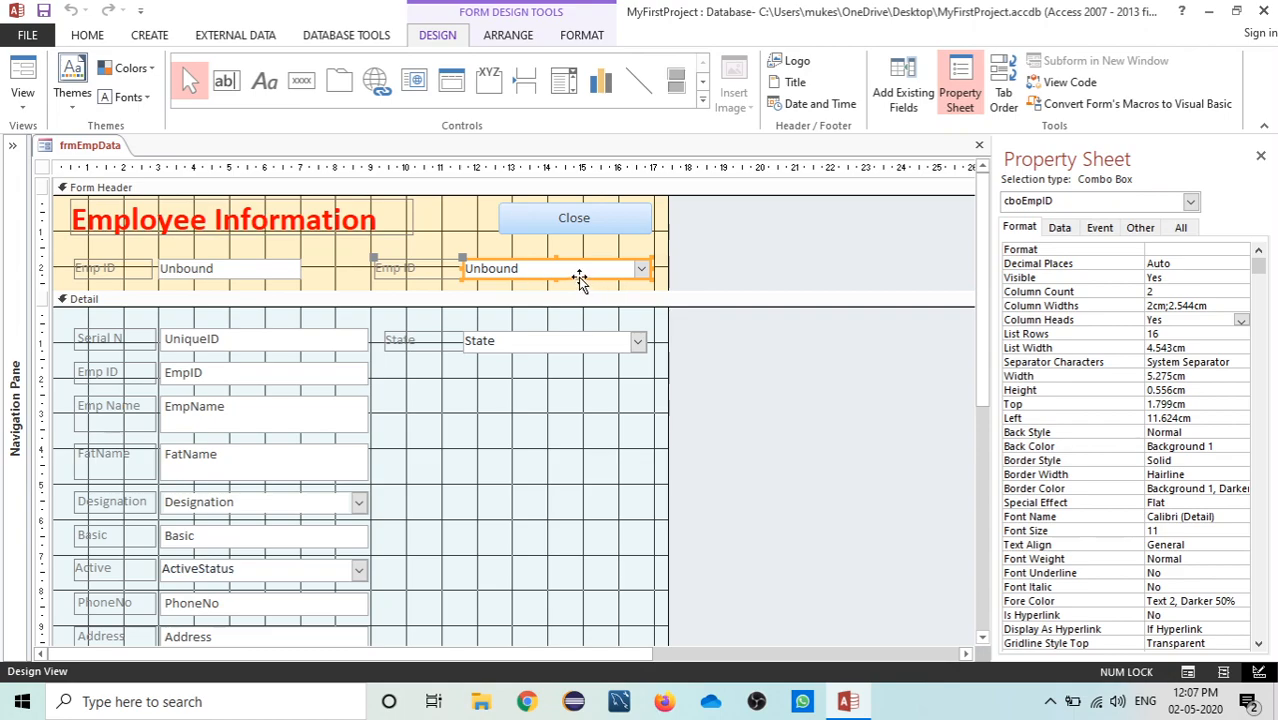
Create an After Update event procedure for cboEmpID with the Code Builder
left_click(1104, 229)
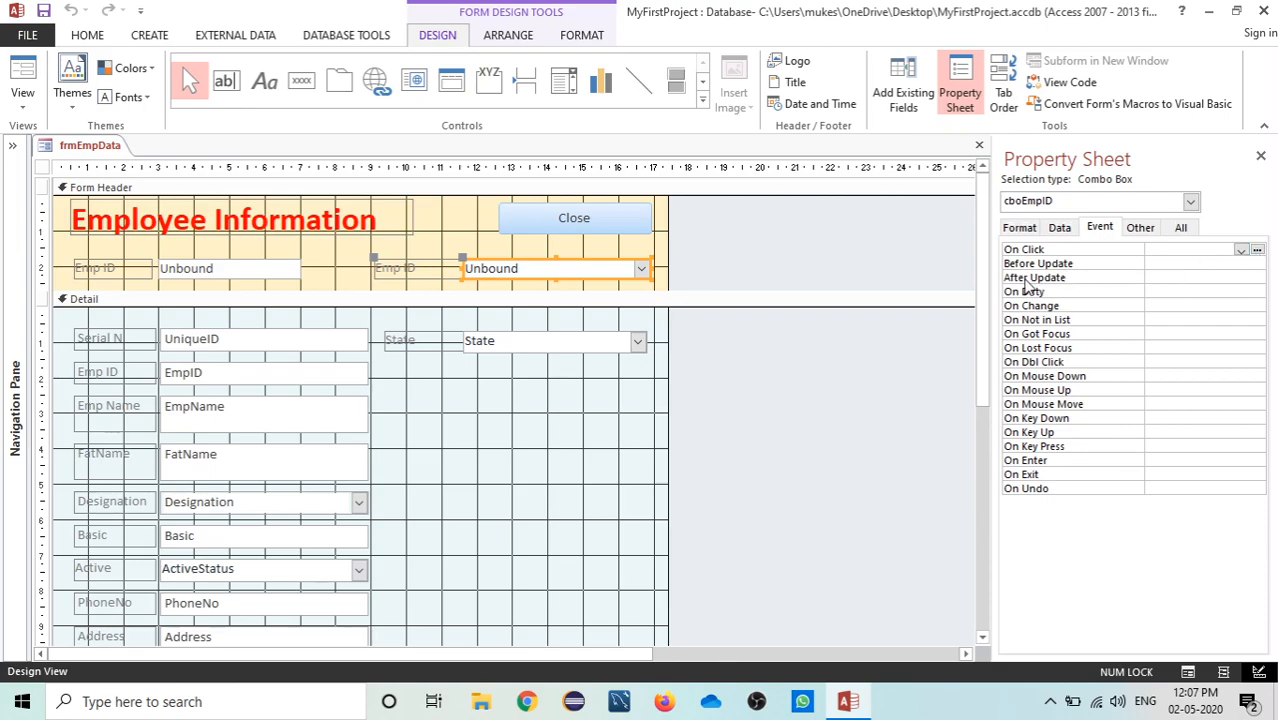
left_click(1177, 277)
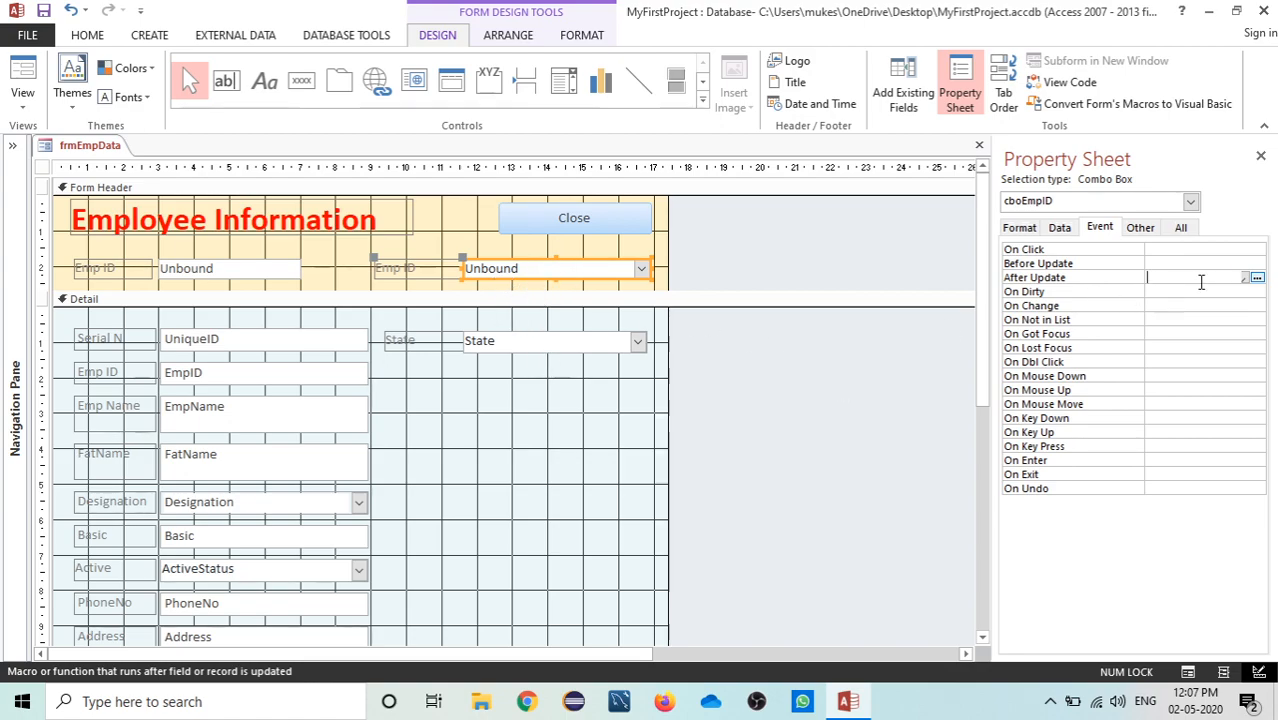
left_click(1257, 279)
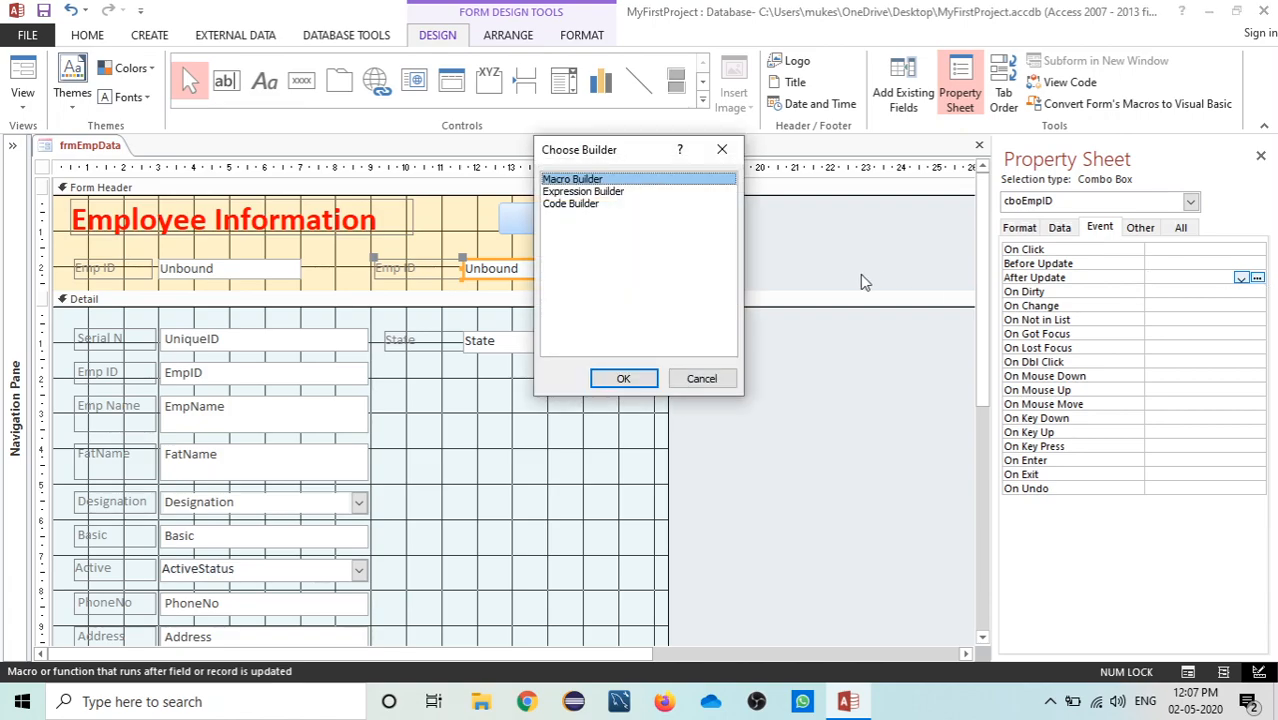
left_click(586, 204)
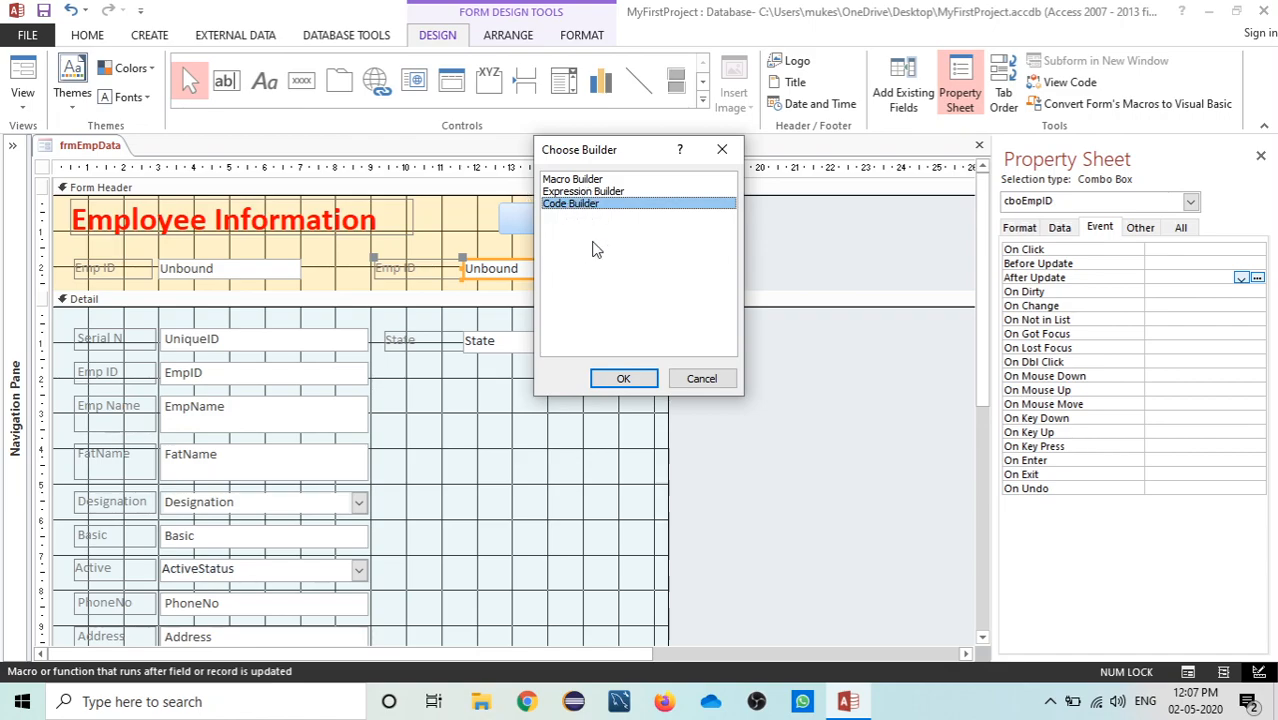
left_click(625, 375)
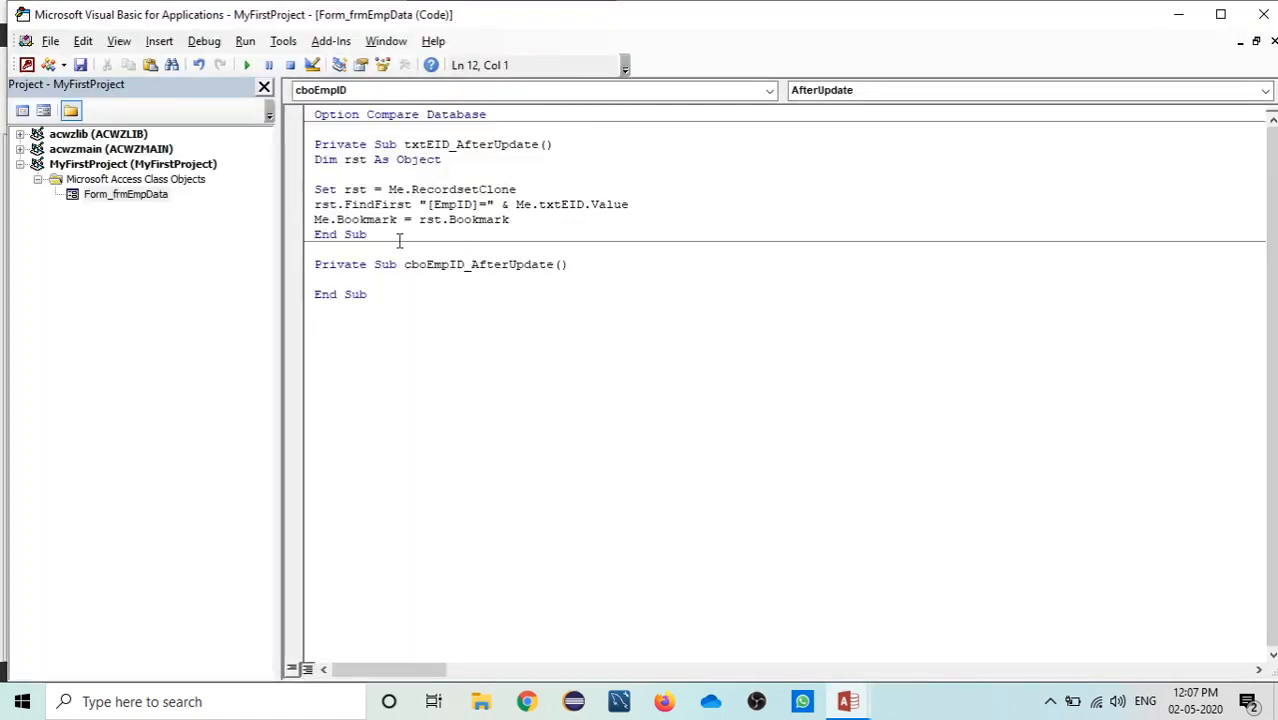
Delete the entire txtEID_AfterUpdate procedure and its leftover blank line from the form's code module
left_click(522, 220)
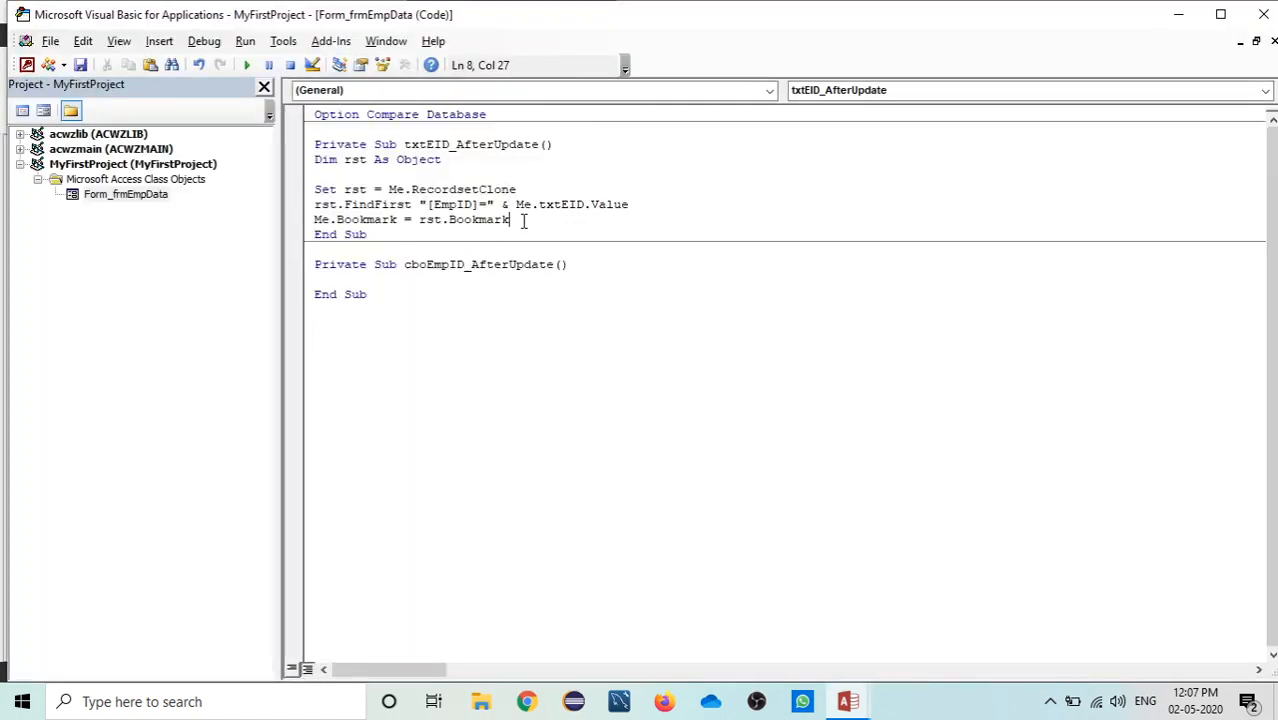
left_click(314, 157, "shift")
key("Delete")
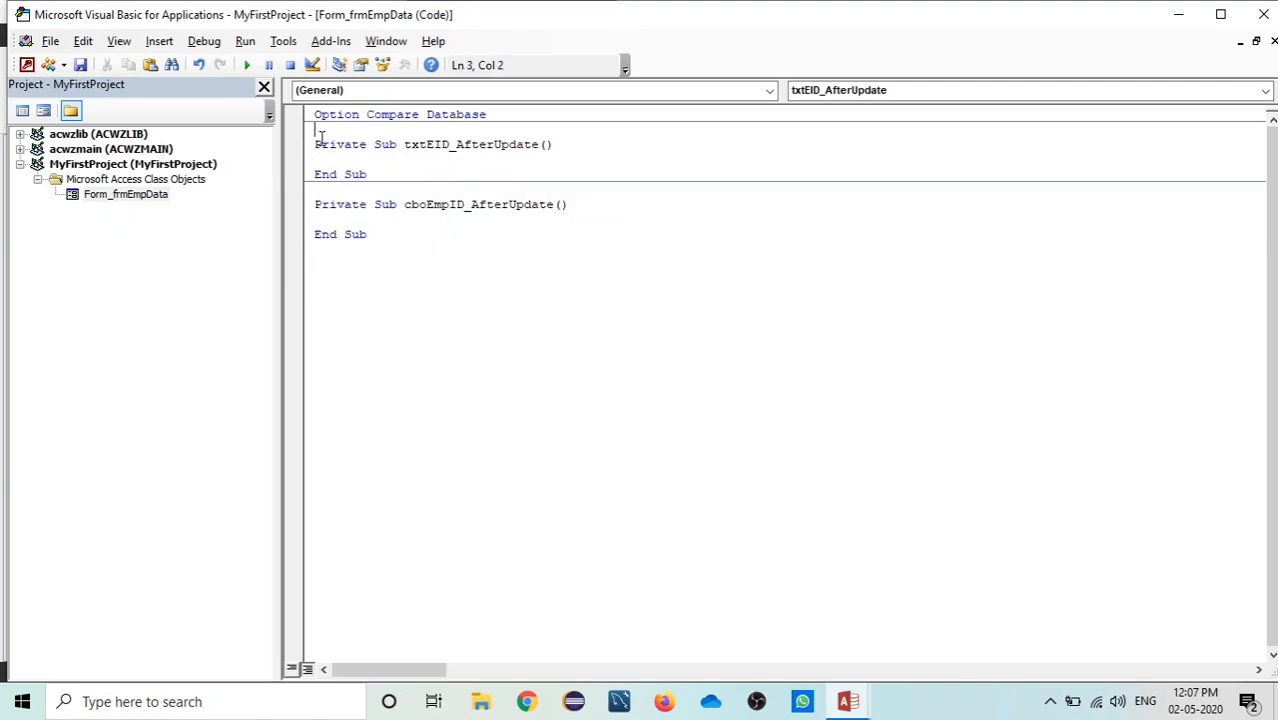
left_click_drag(315, 131, 376, 177)
key("Delete")
left_click(356, 140)
key("Delete")
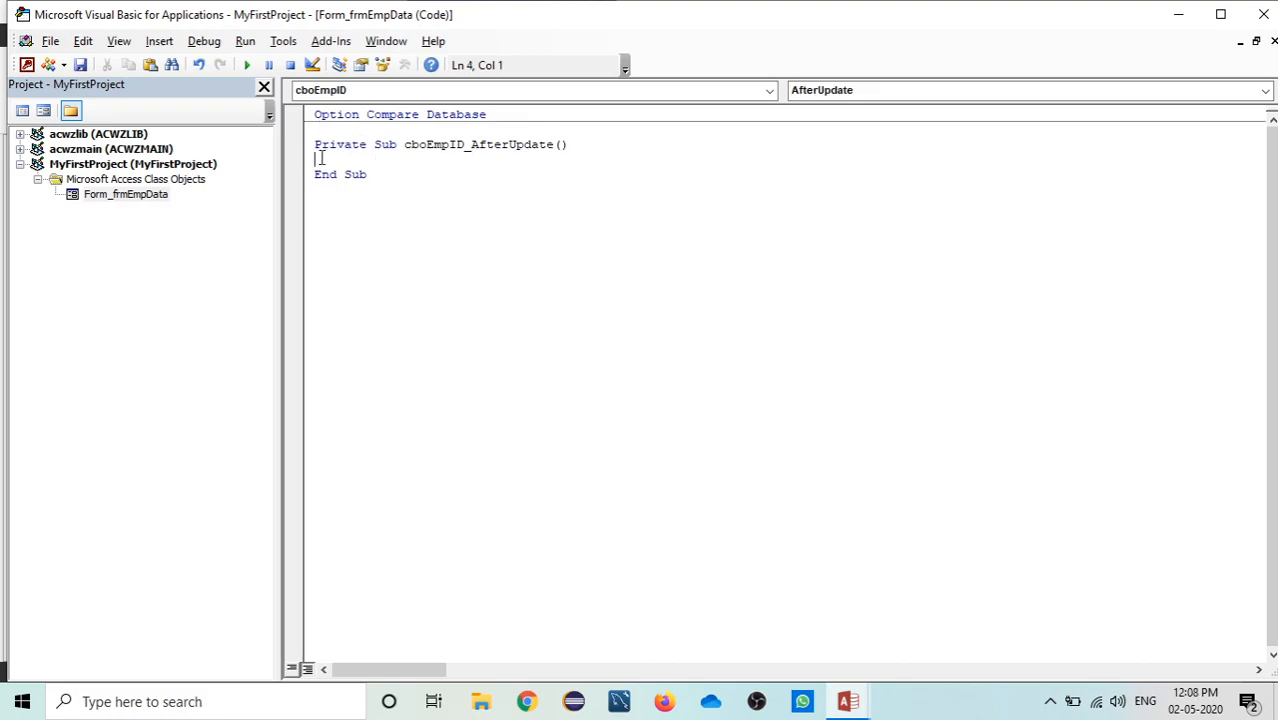
In cboEmpID_AfterUpdate, declare rst As Object and set rst = Me.RecordsetClone
type("im rst as object")
key("Return")
key("Return")
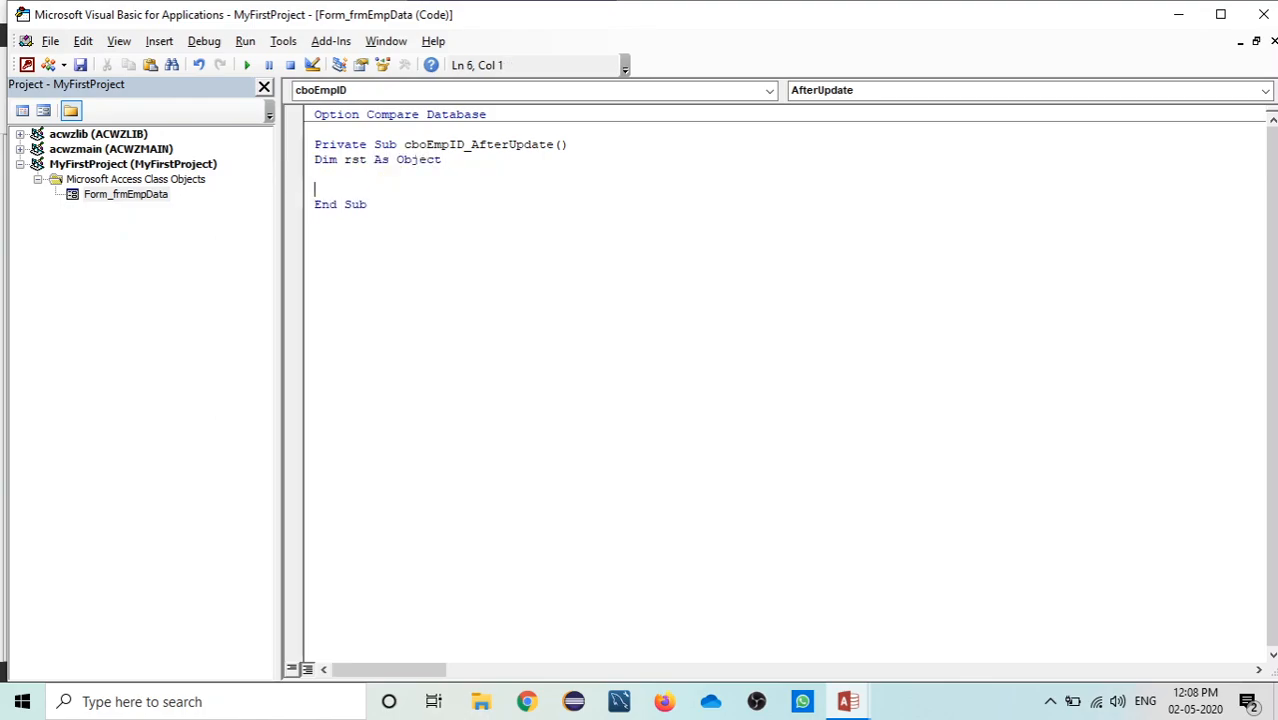
key("Return")
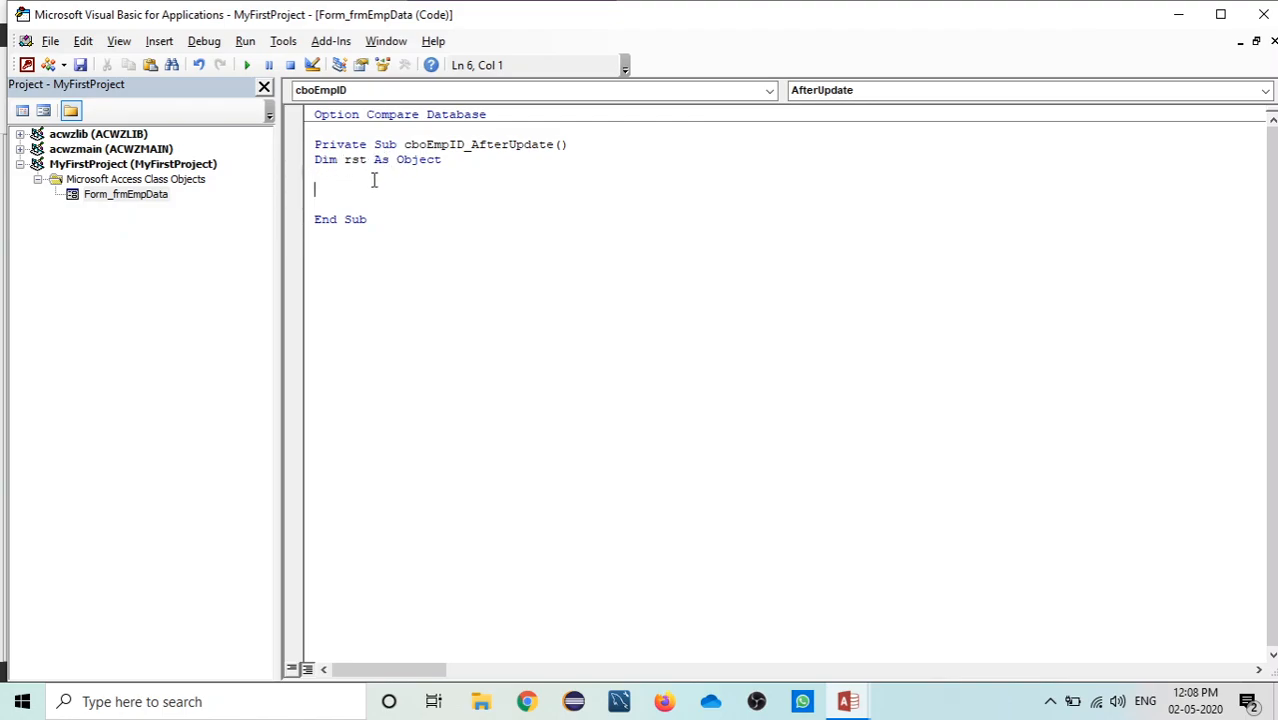
type("set rst = me.record")
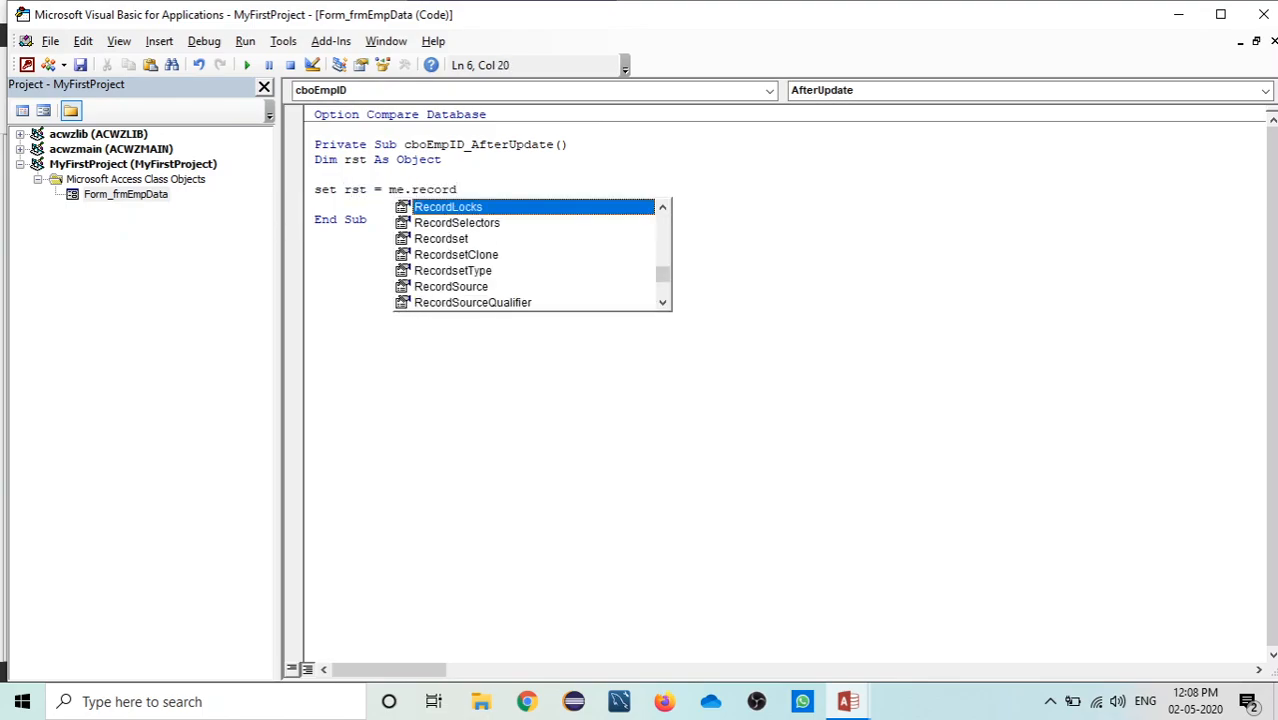
double_click(478, 255)
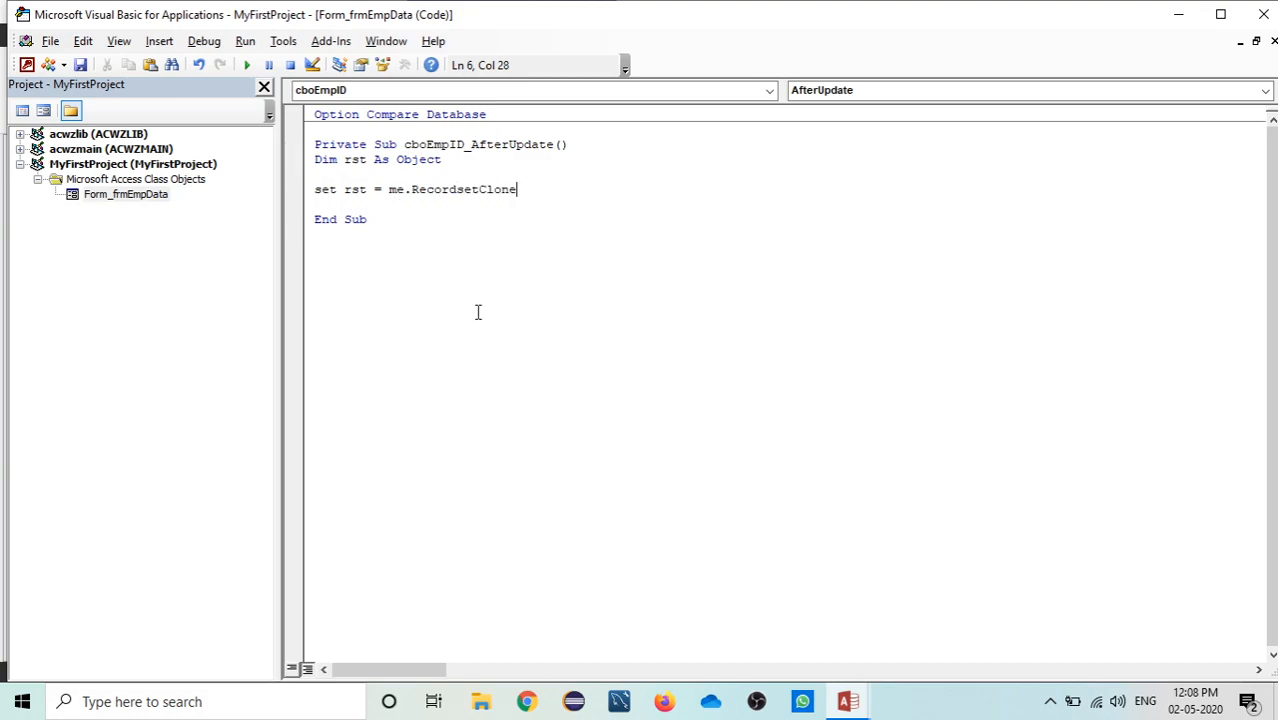
key("Return")
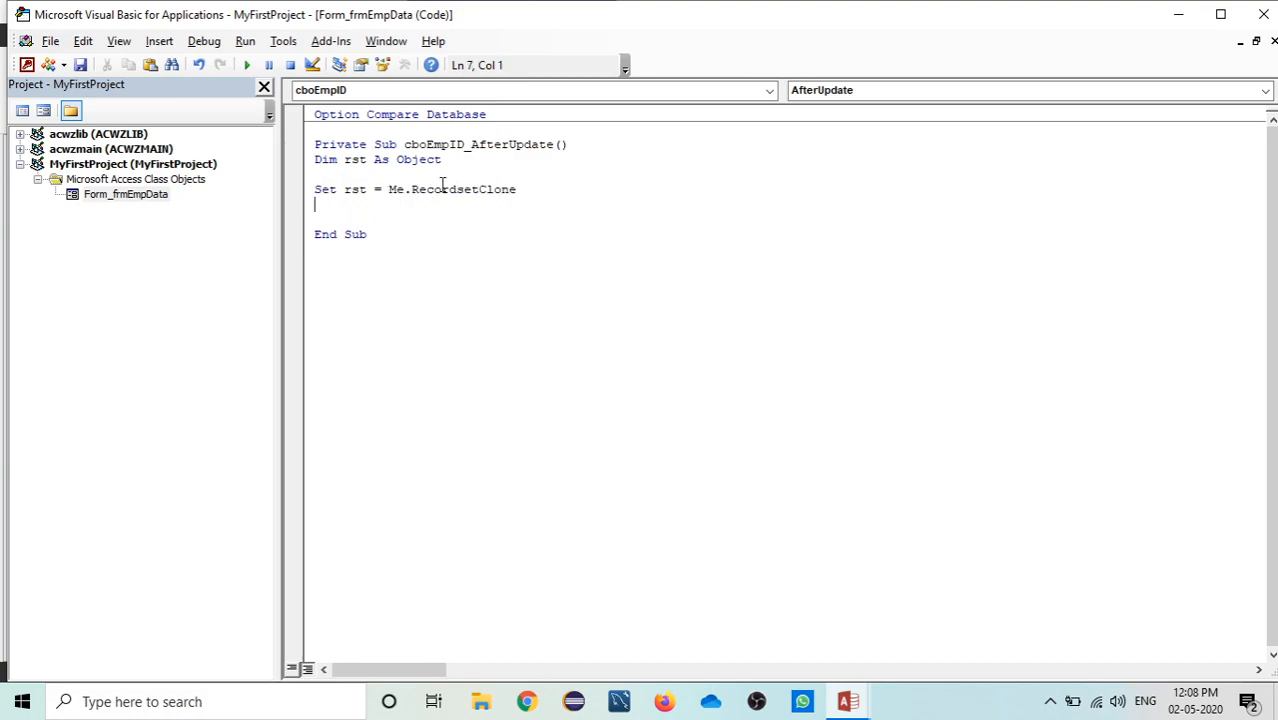
Switch to the Access window to review the form's controls in Design View, and return to the VBA code
mouse_move(848, 701)
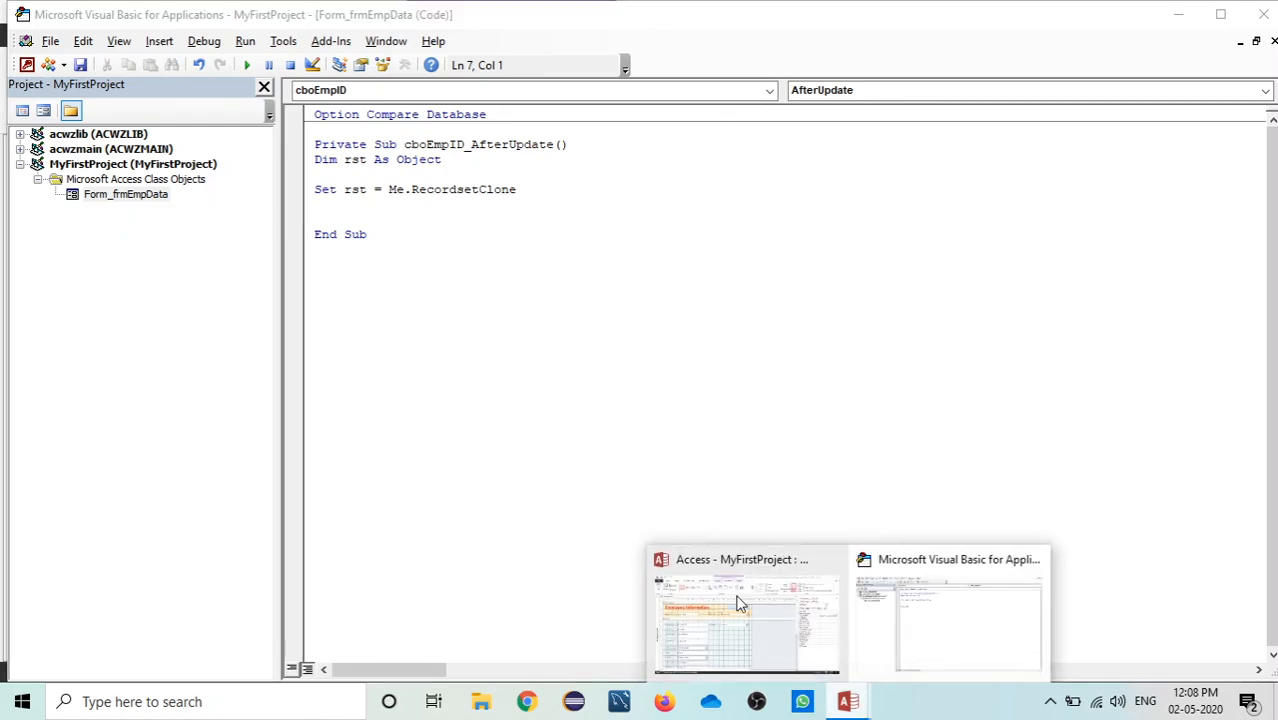
left_click(728, 589)
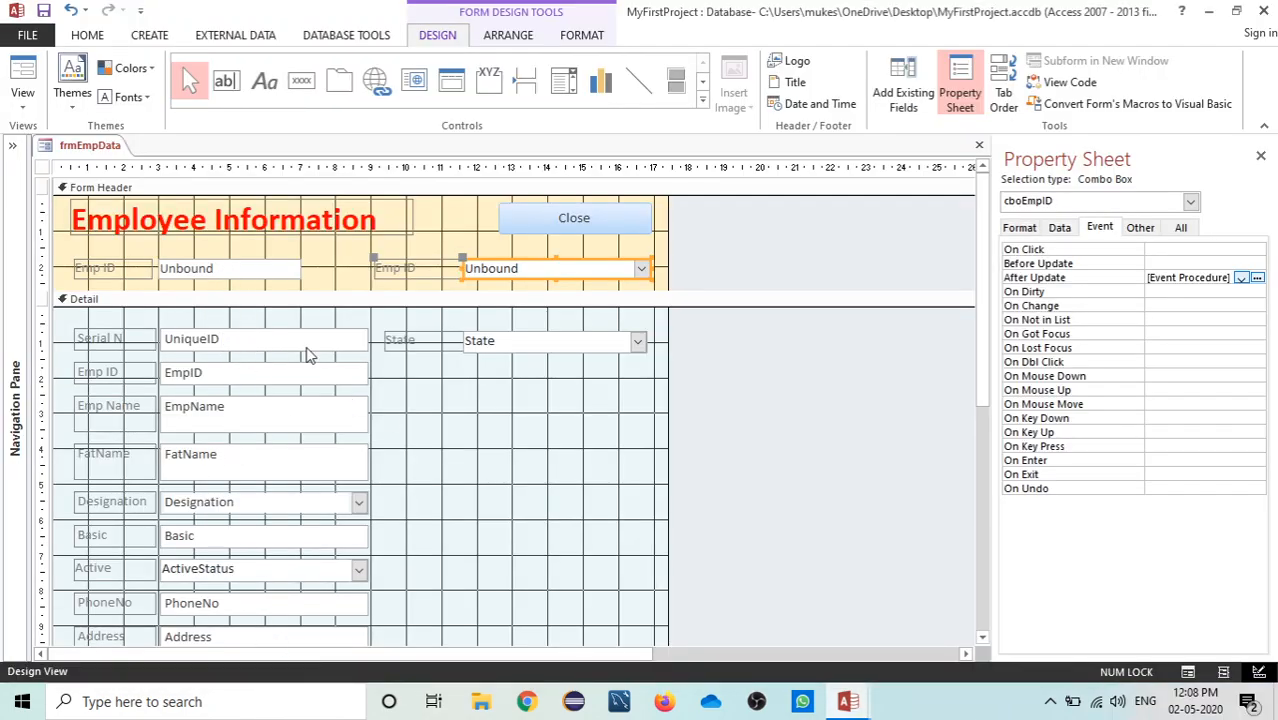
left_click(910, 636)
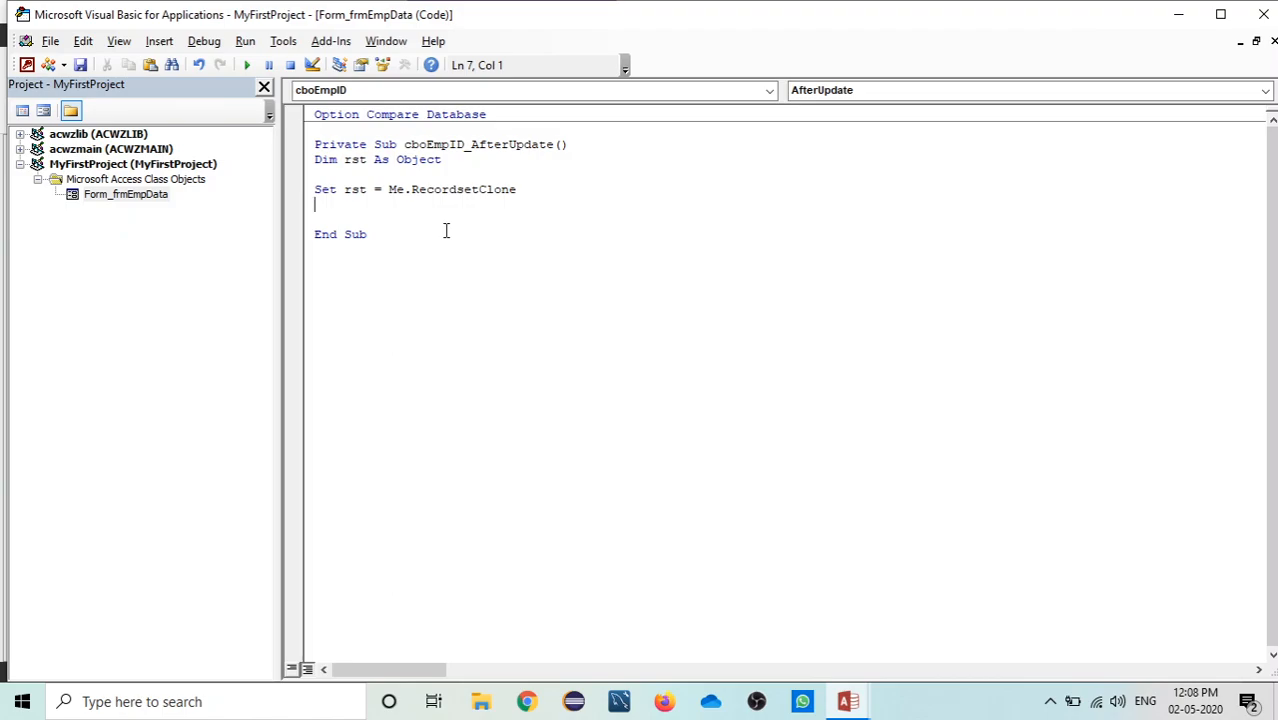
Below the RecordsetClone line, begin the search statement rst.findfirst "[EmpID] = " & after a blank line
key("Return")
key("Return")
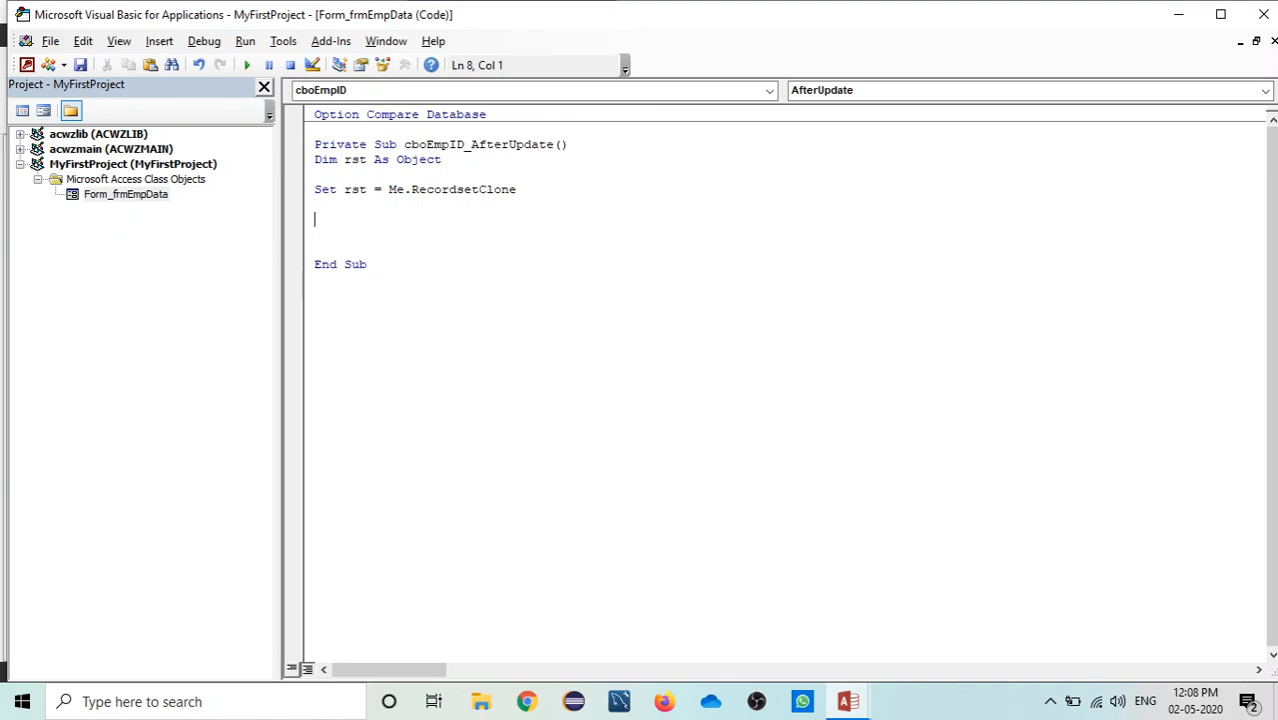
type("rst.findfirst")
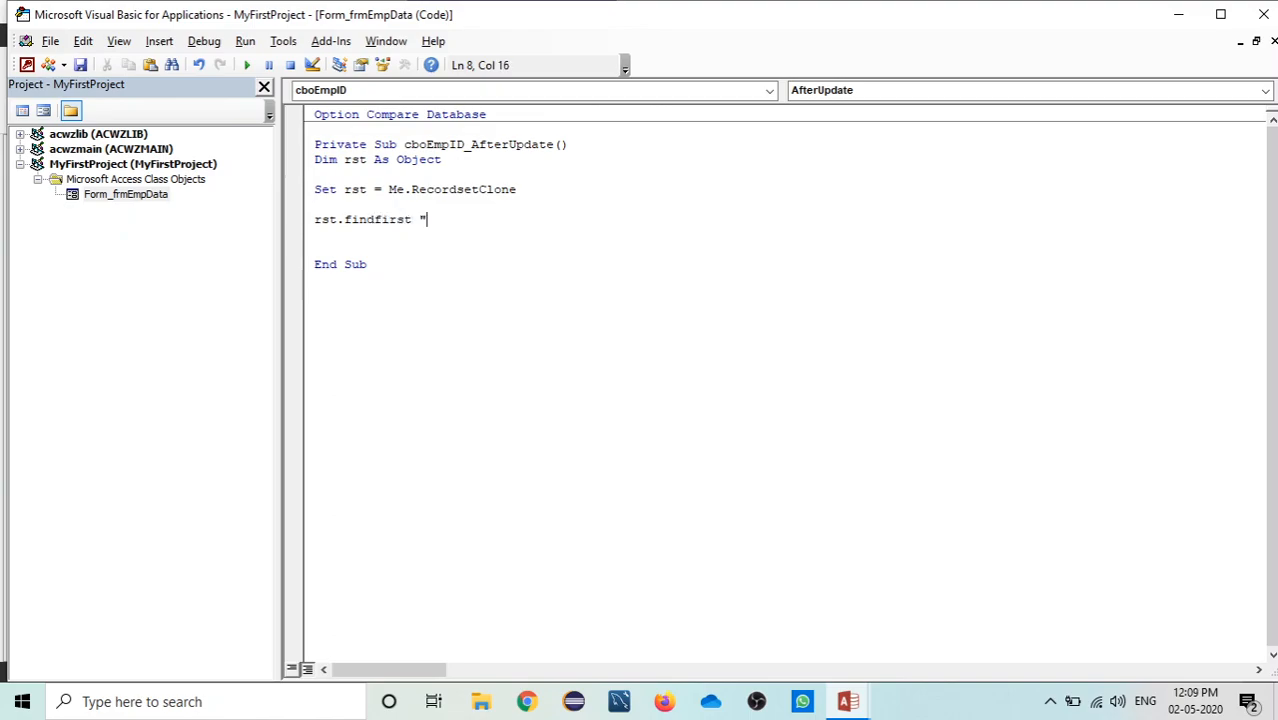
type(" \"[EmpID] = \" &")
Switch to the Access window and check the frmEmpData form's Record Source among its data properties
mouse_move(848, 701)
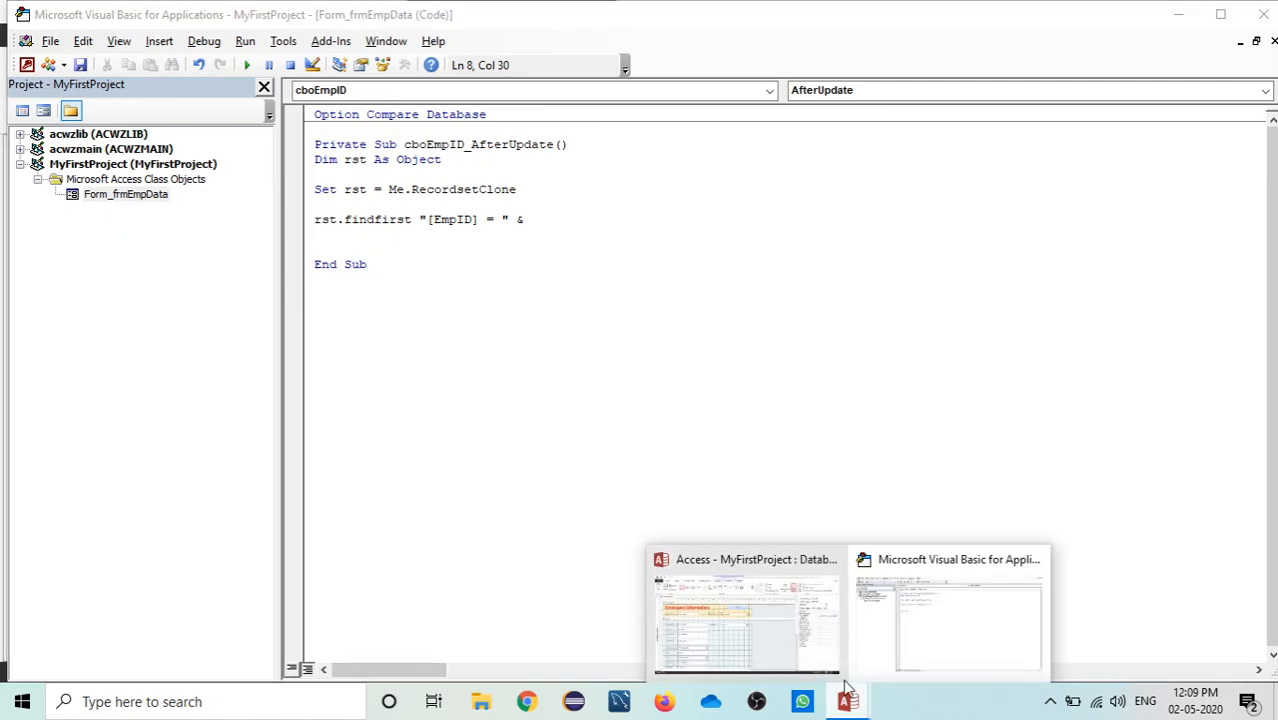
left_click(788, 641)
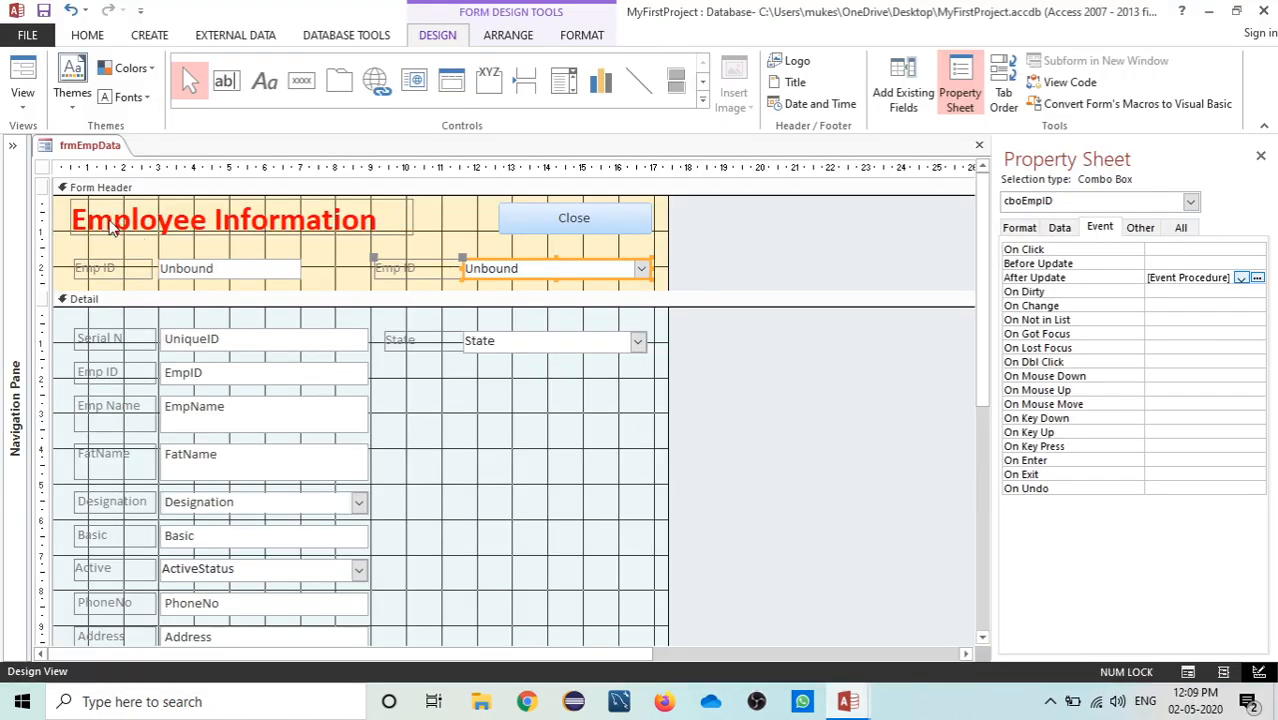
left_click(42, 167)
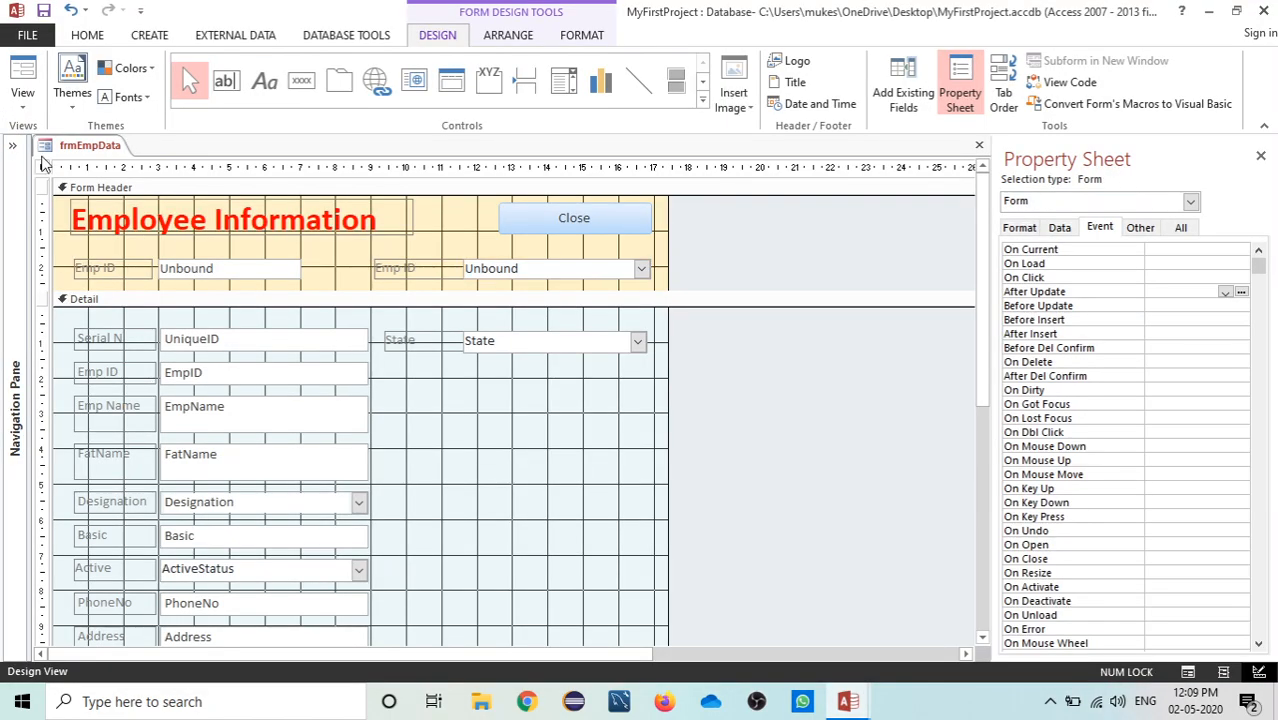
left_click(1058, 228)
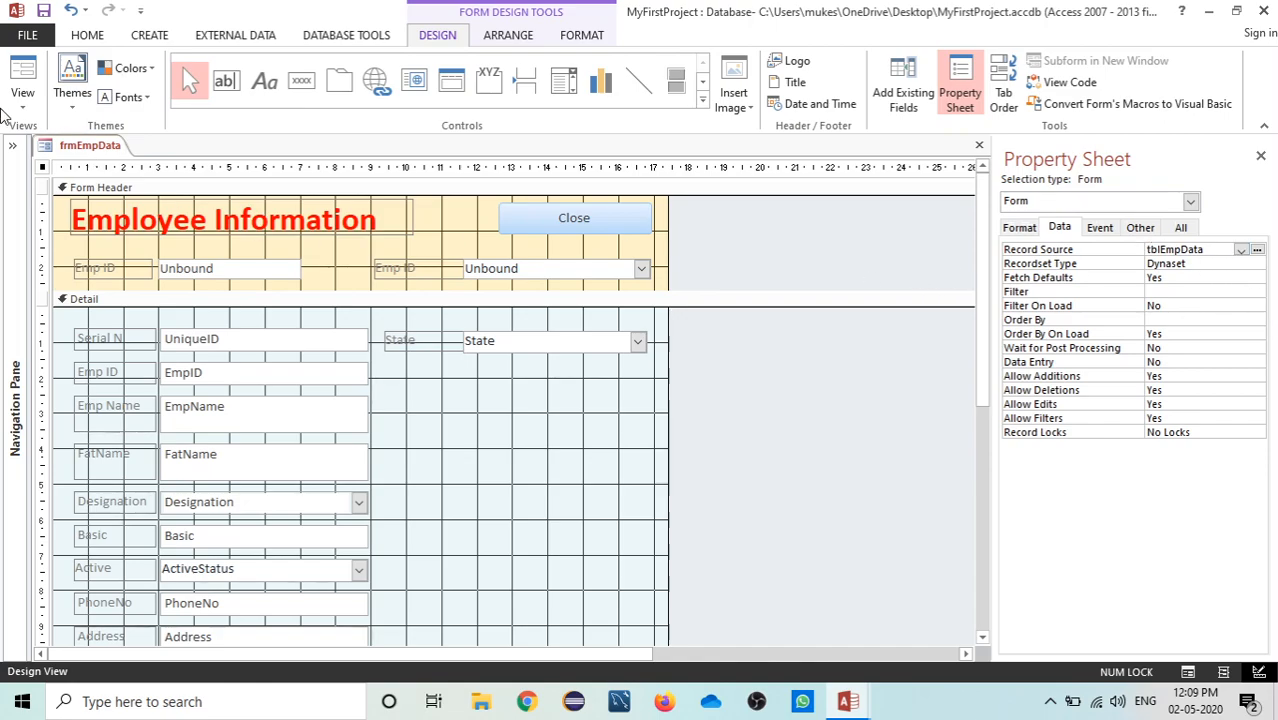
Open the tblEmpData table, examine its EmpID column, and close the table again
left_click(12, 145)
left_click(70, 215)
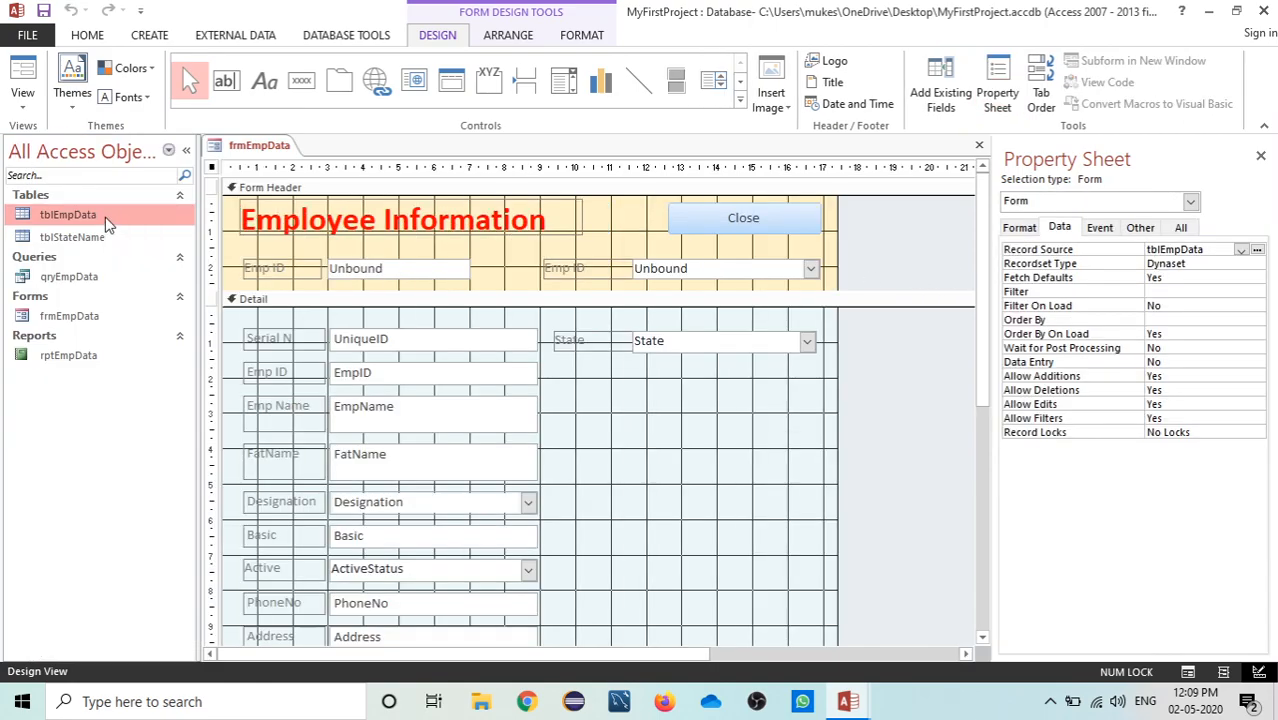
double_click(106, 218)
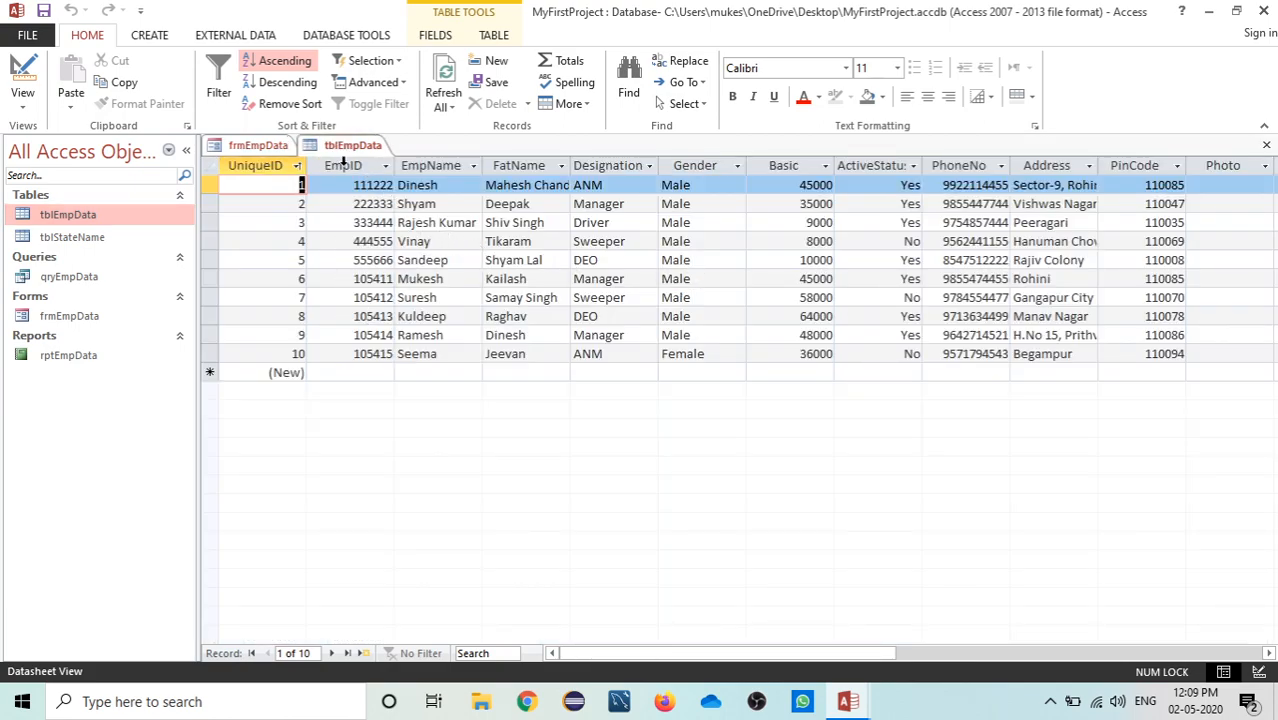
left_click(333, 166)
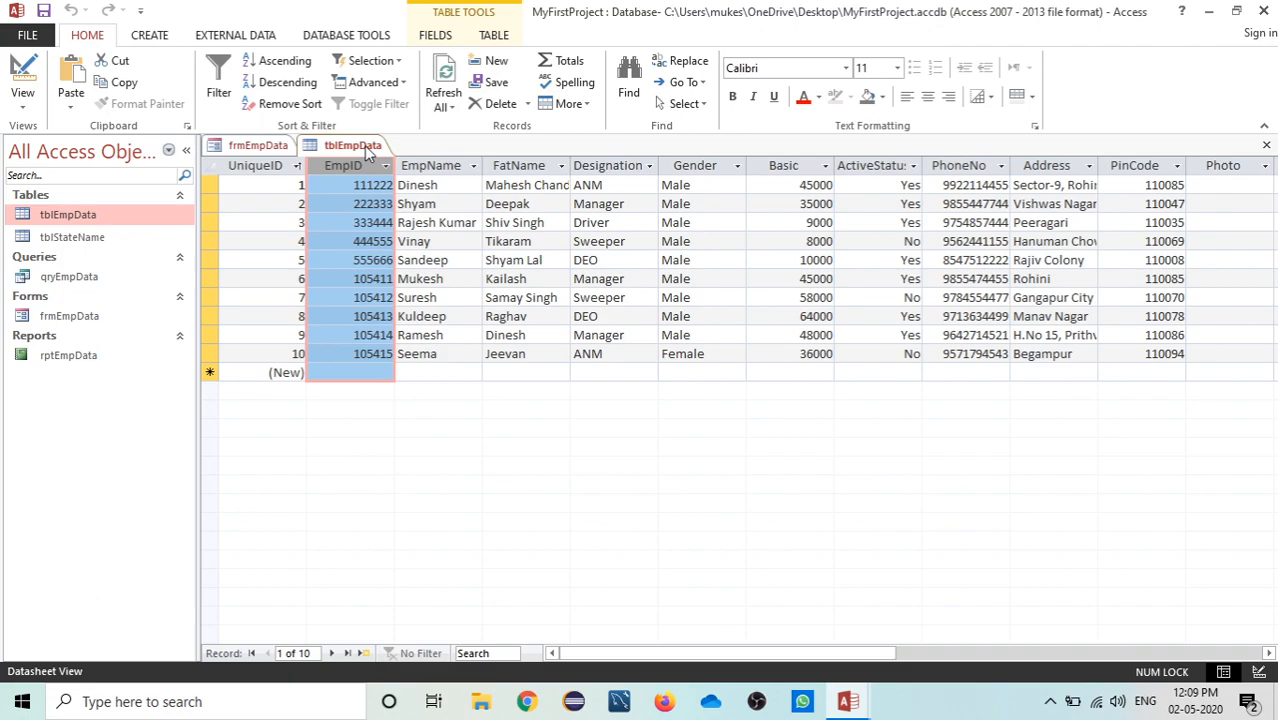
right_click(370, 149)
left_click(405, 181)
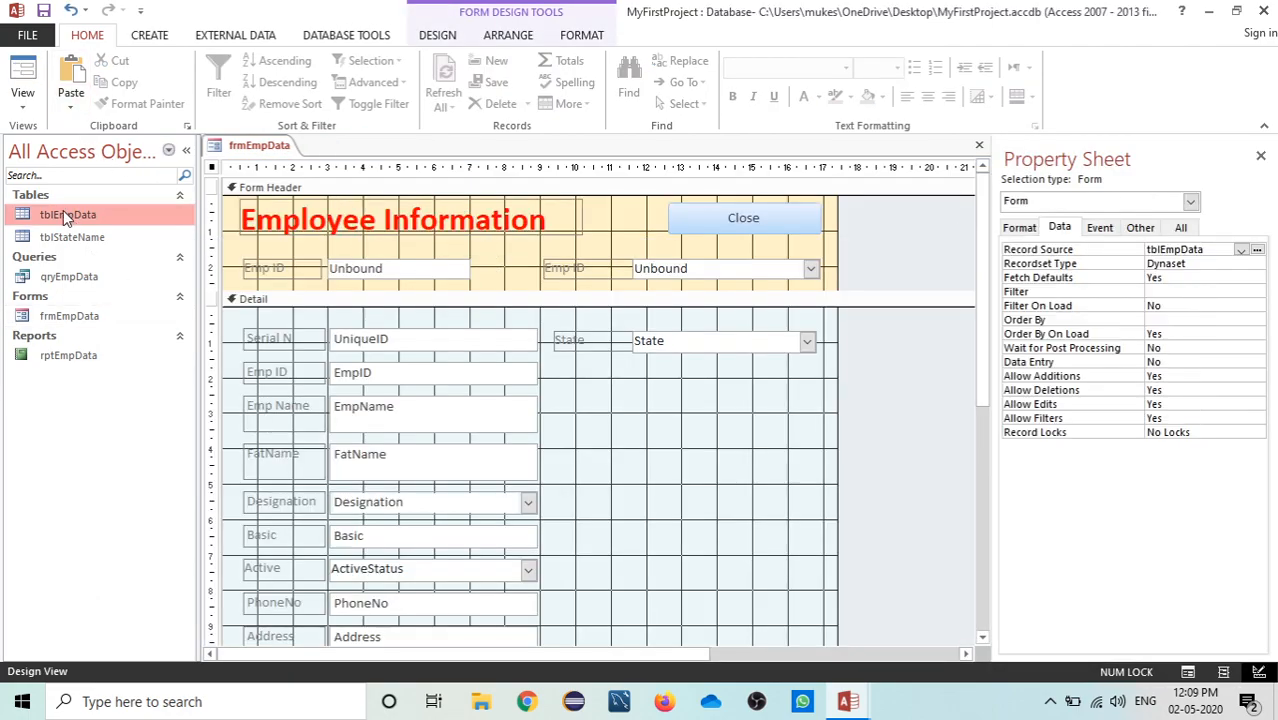
Check the name of the Emp ID combo box in the form header, and return to the VBA code
left_click(668, 265)
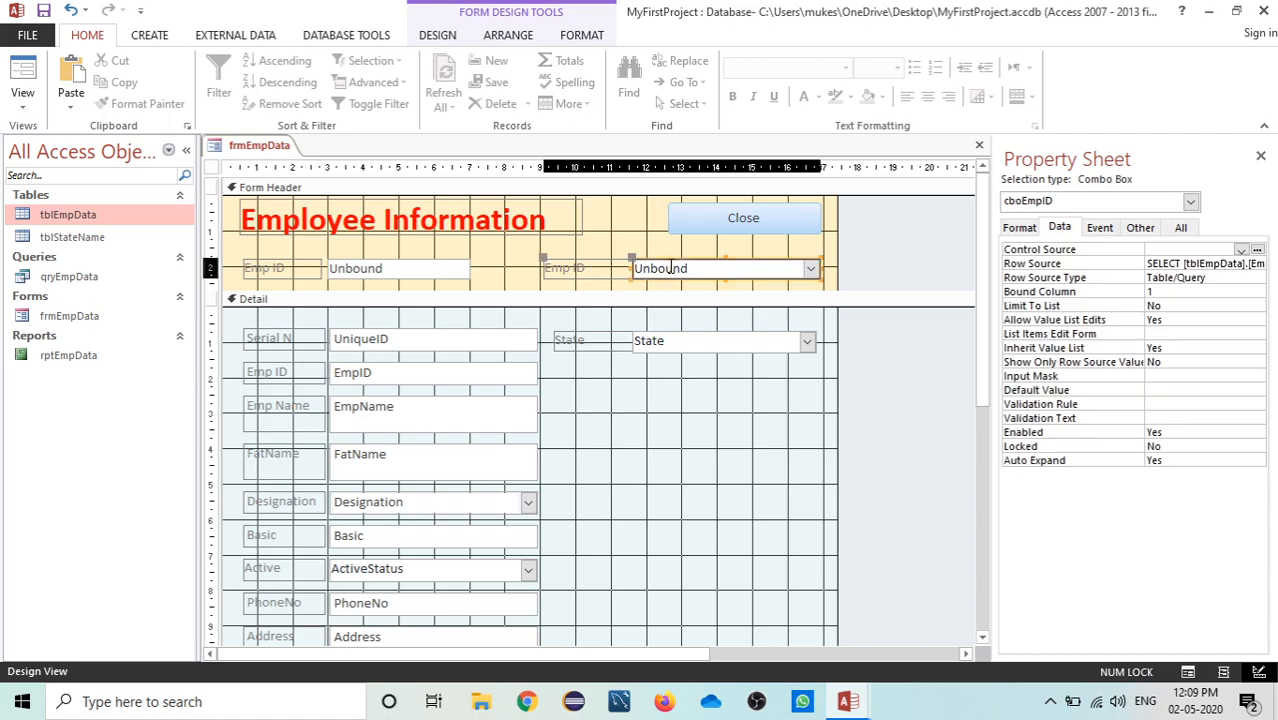
left_click(1141, 227)
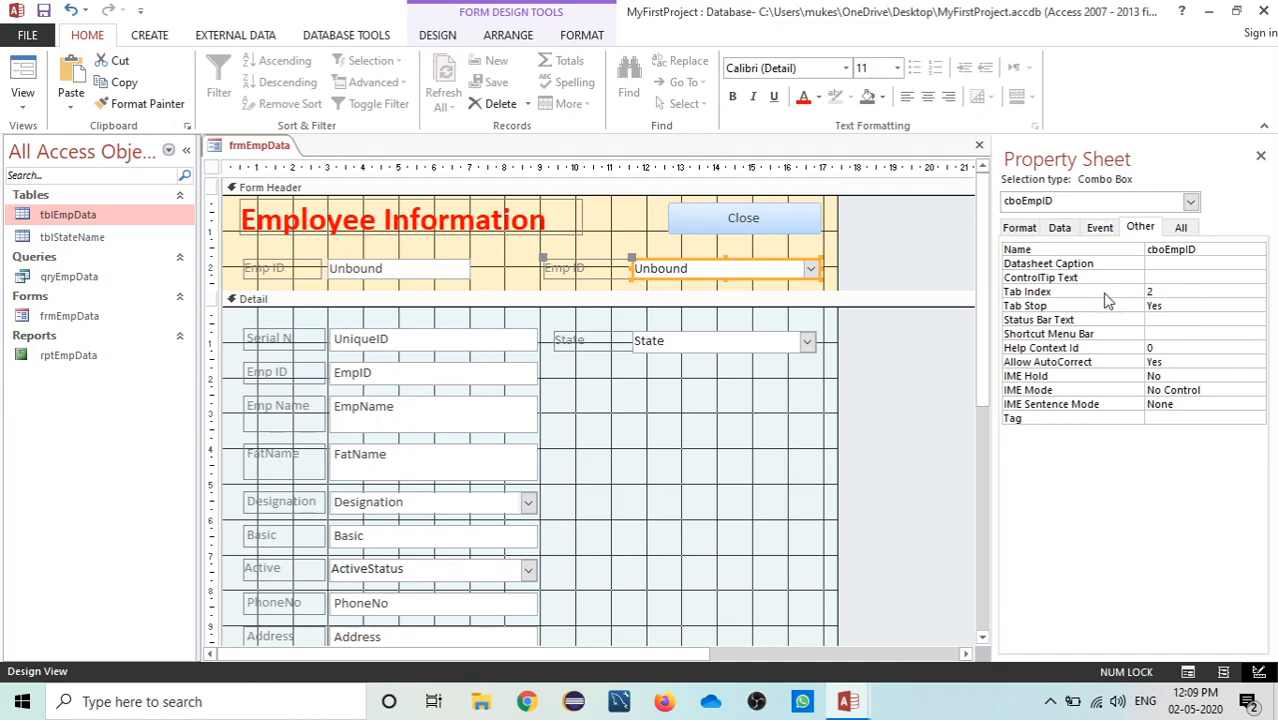
mouse_move(850, 705)
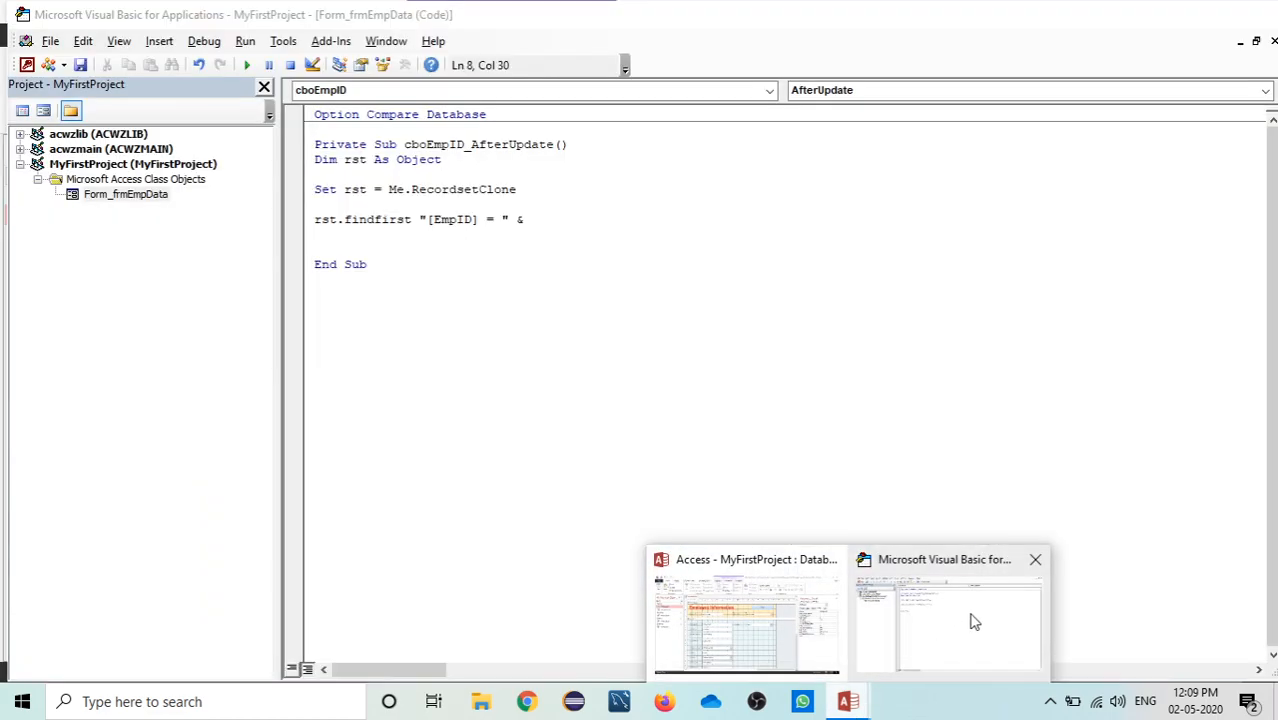
left_click(975, 622)
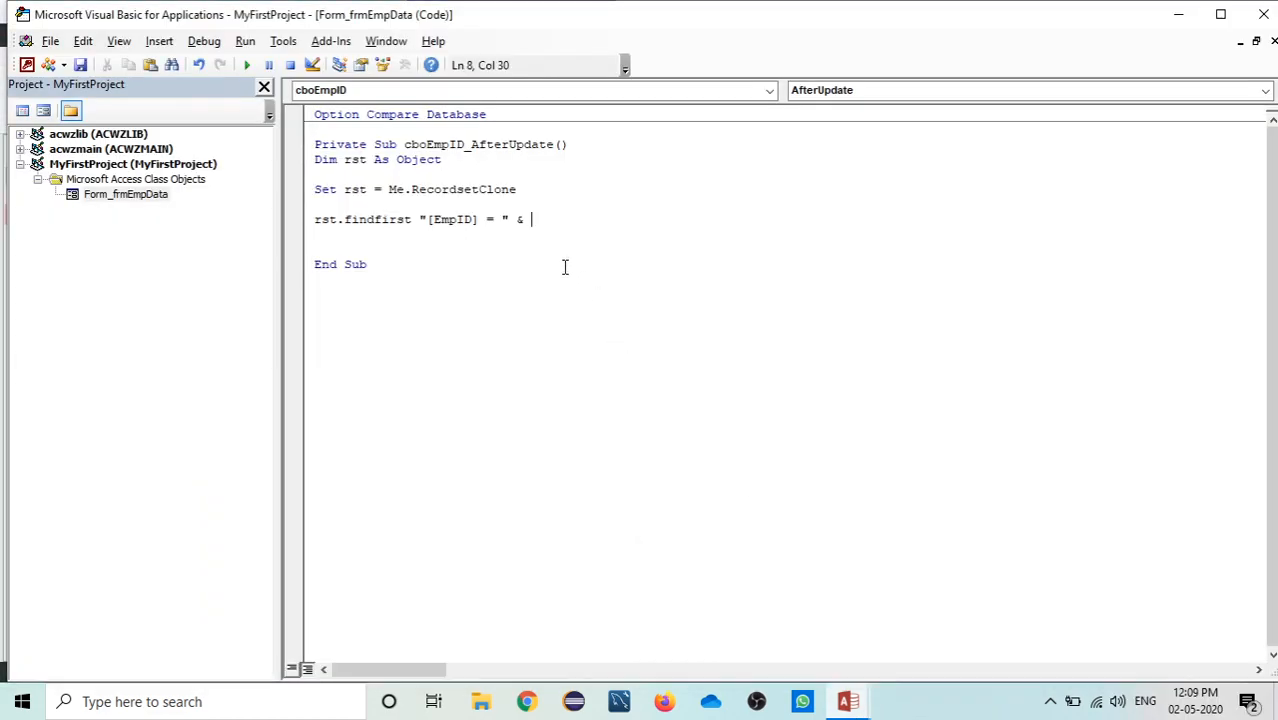
Complete the FindFirst statement by appending Me.cboEmpID.Value after the ampersand
left_click(453, 199)
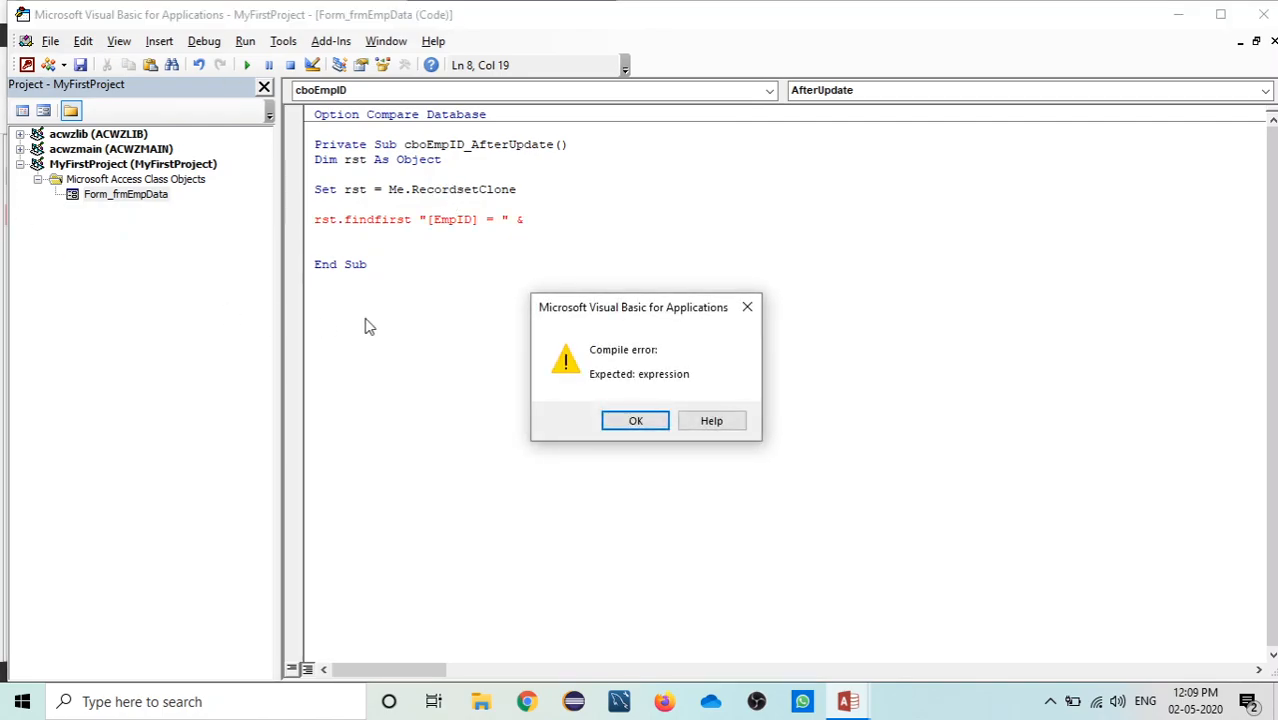
left_click(633, 420)
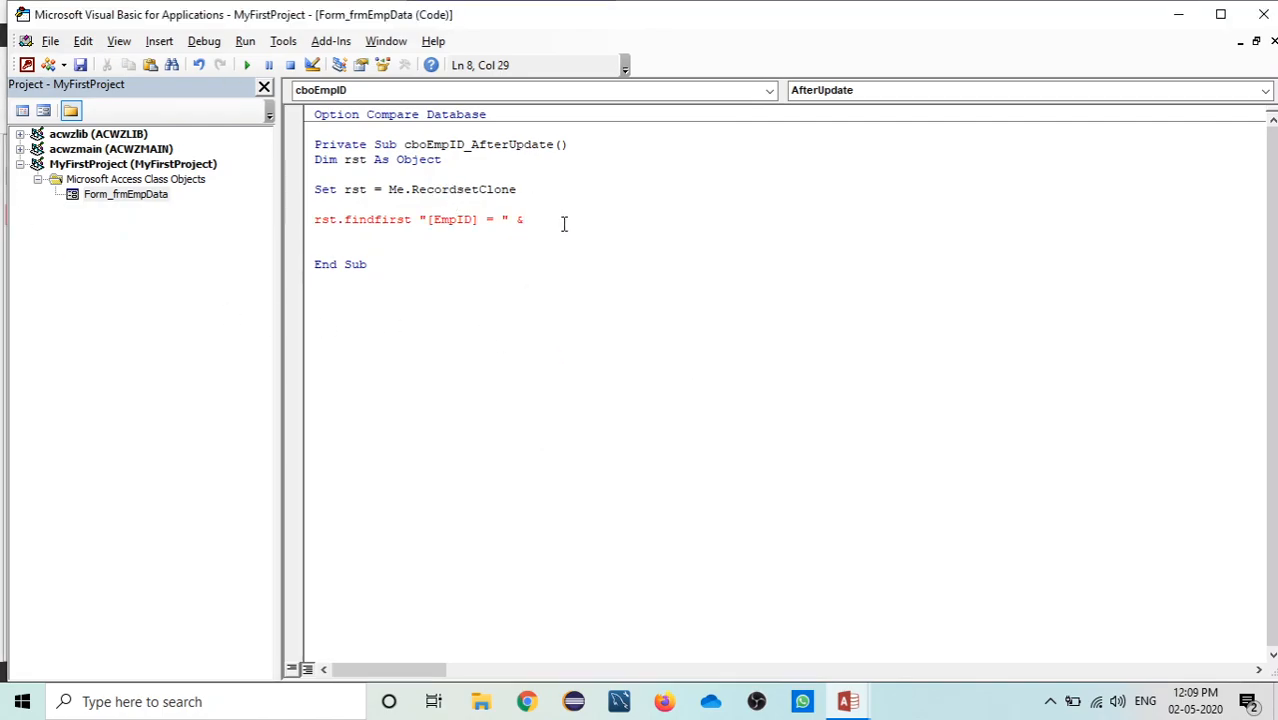
type("me.c")
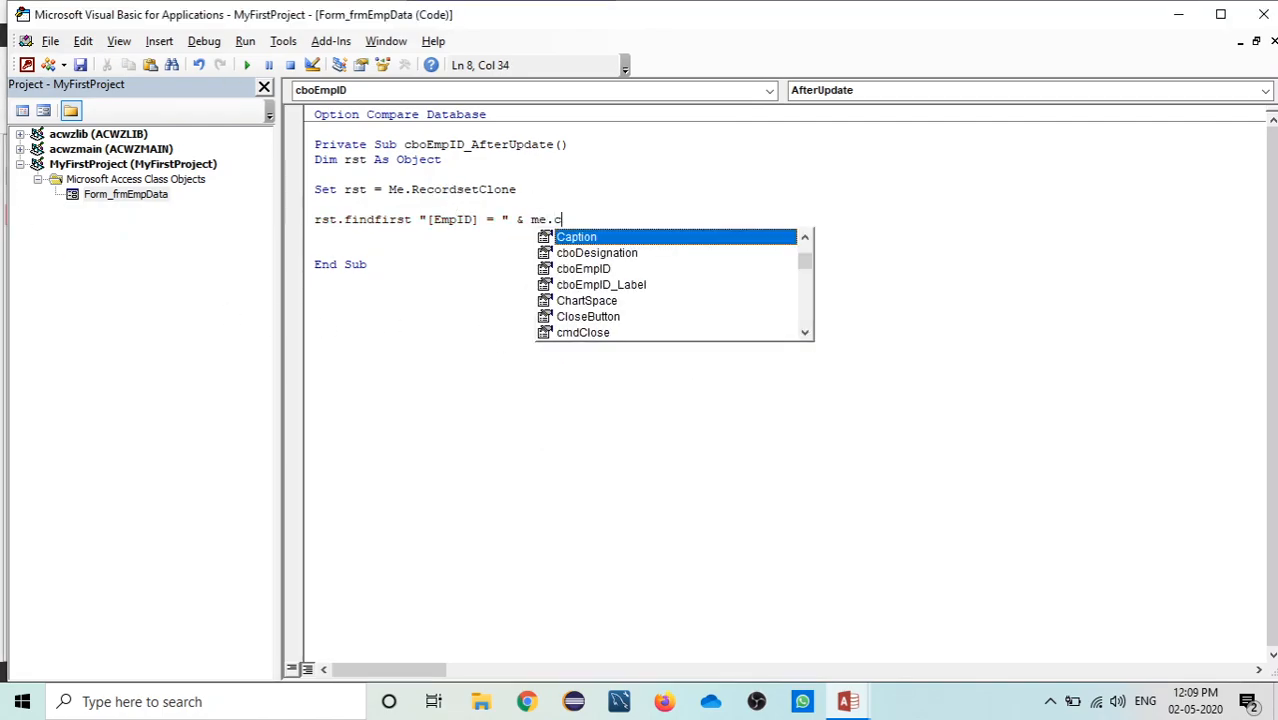
type("boEm")
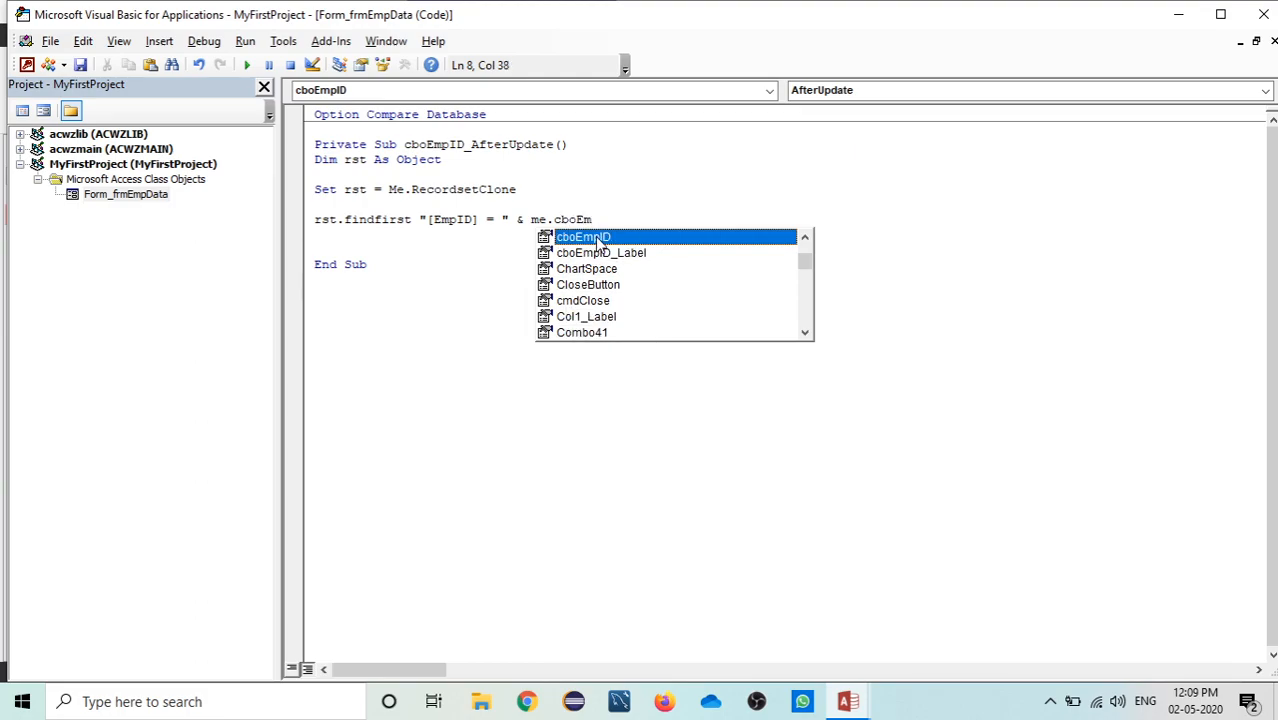
double_click(599, 240)
type(".value")
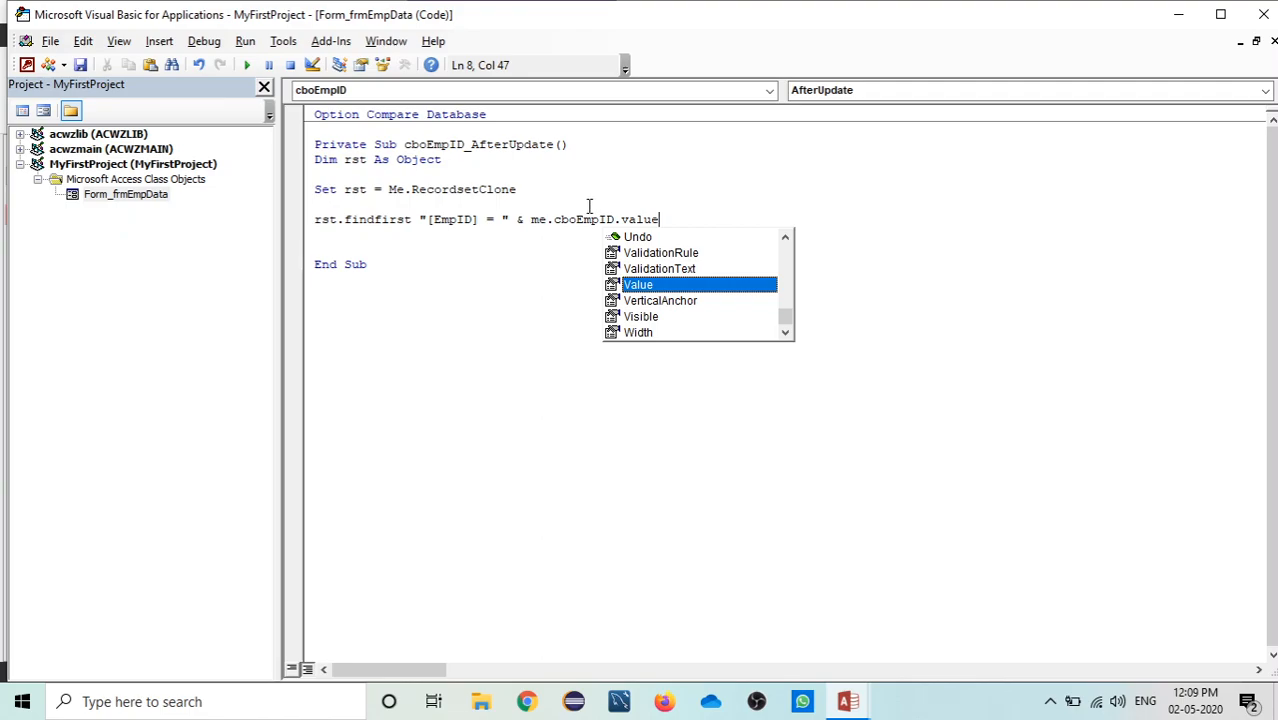
left_click(588, 205)
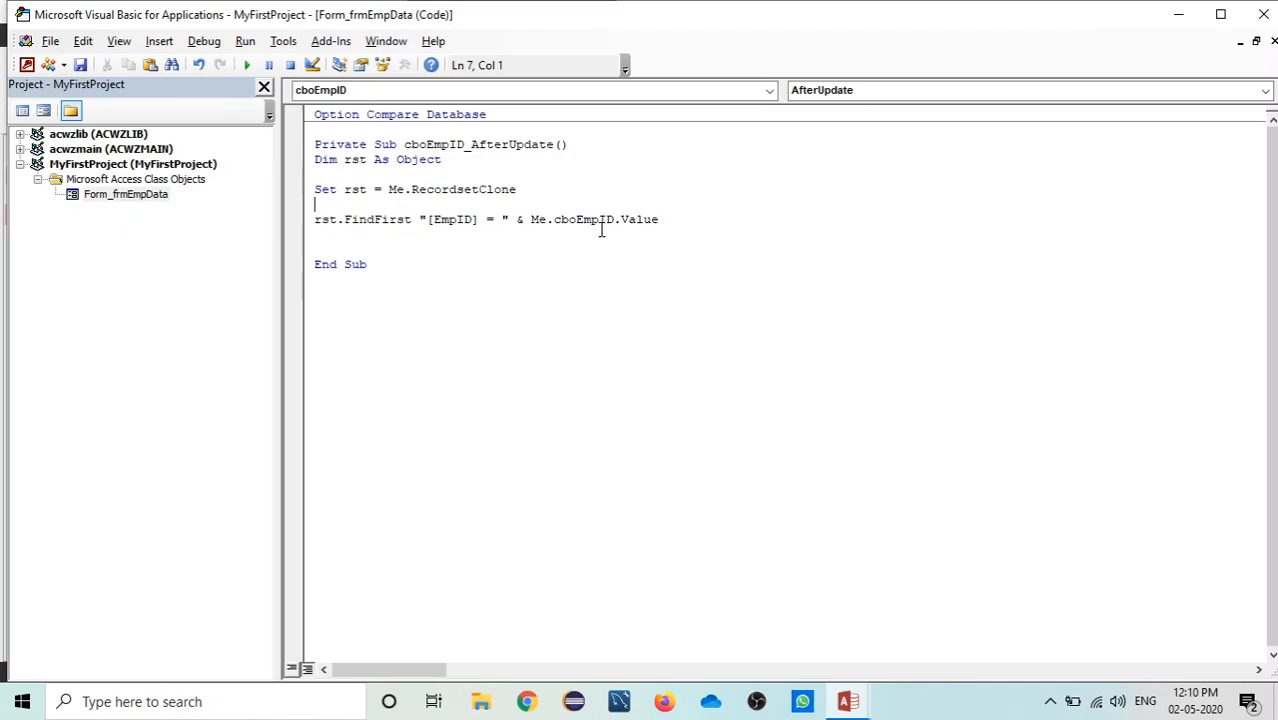
Below the FindFirst line, add the statement Me.Bookmark = rst.Bookmark after a blank line
left_click(671, 218)
key("Return")
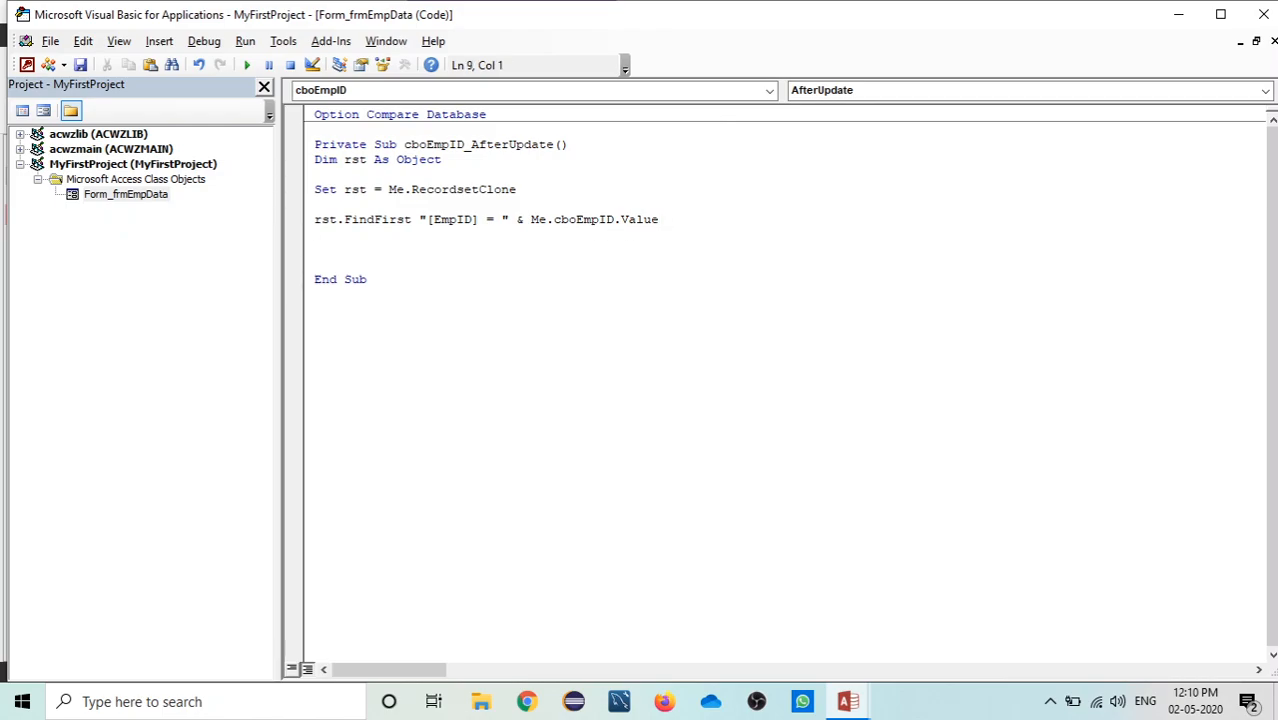
key("Return")
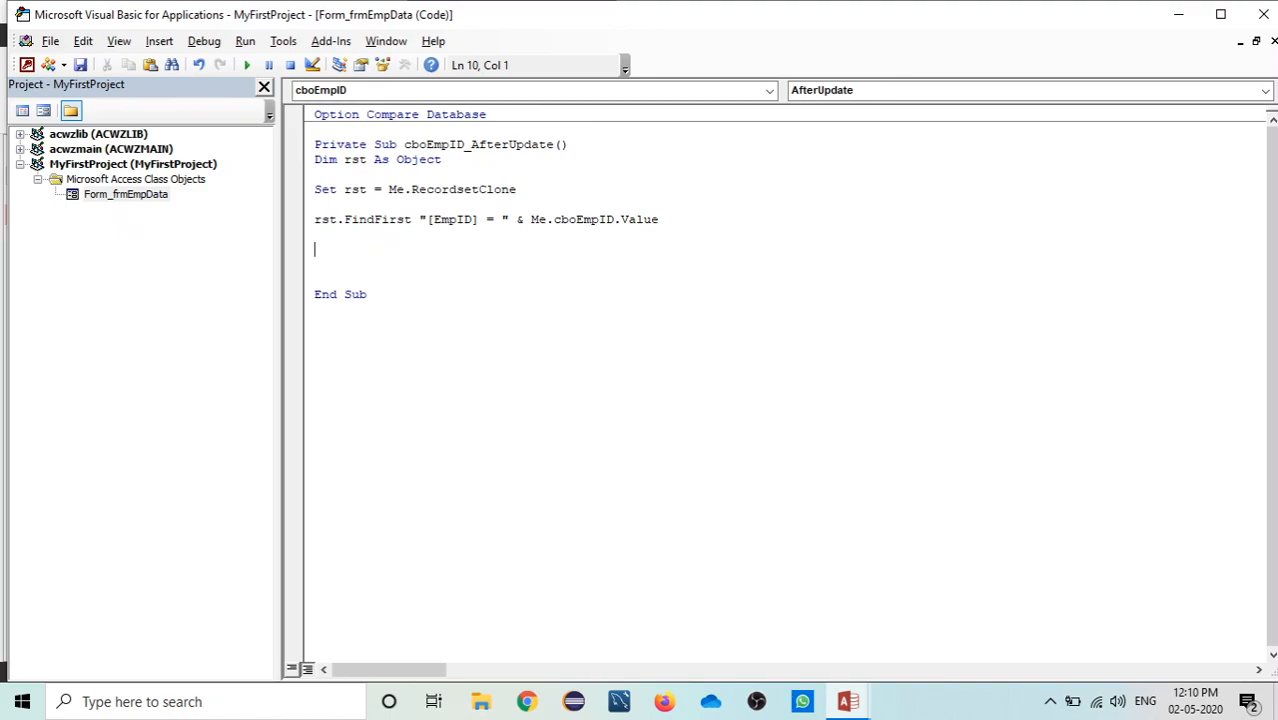
type("me.boo")
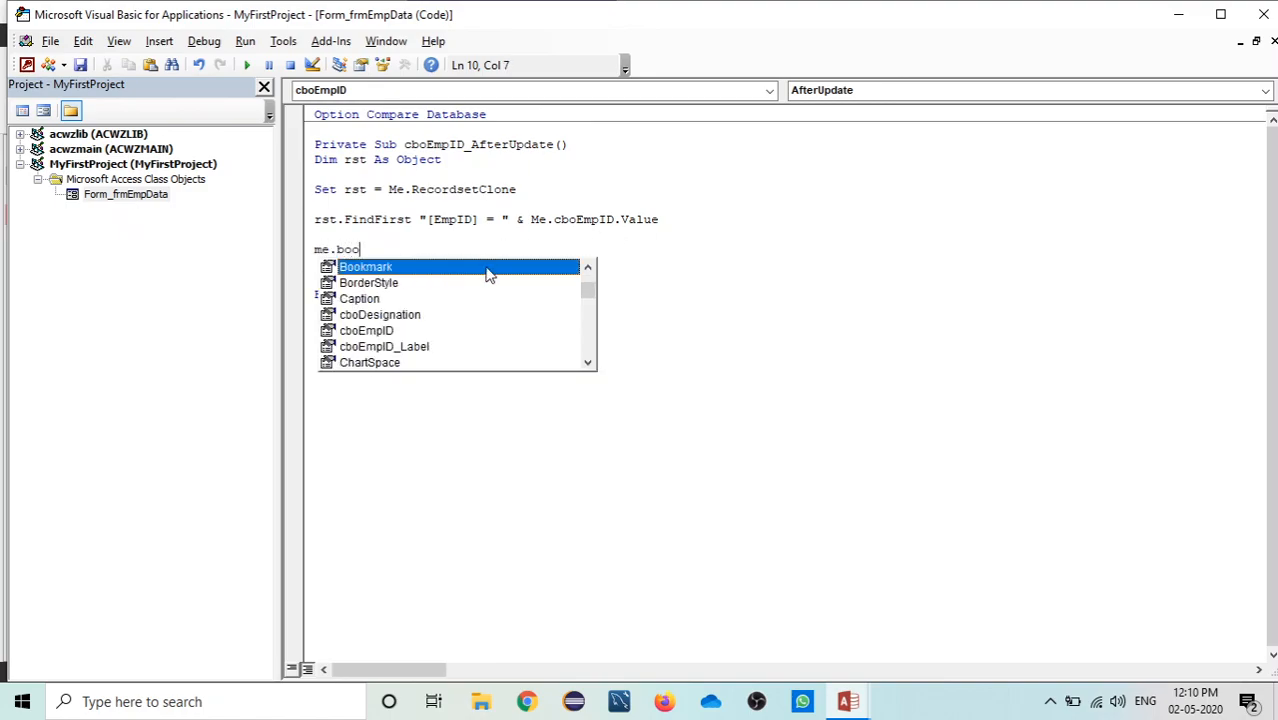
key("Tab")
type("= ")
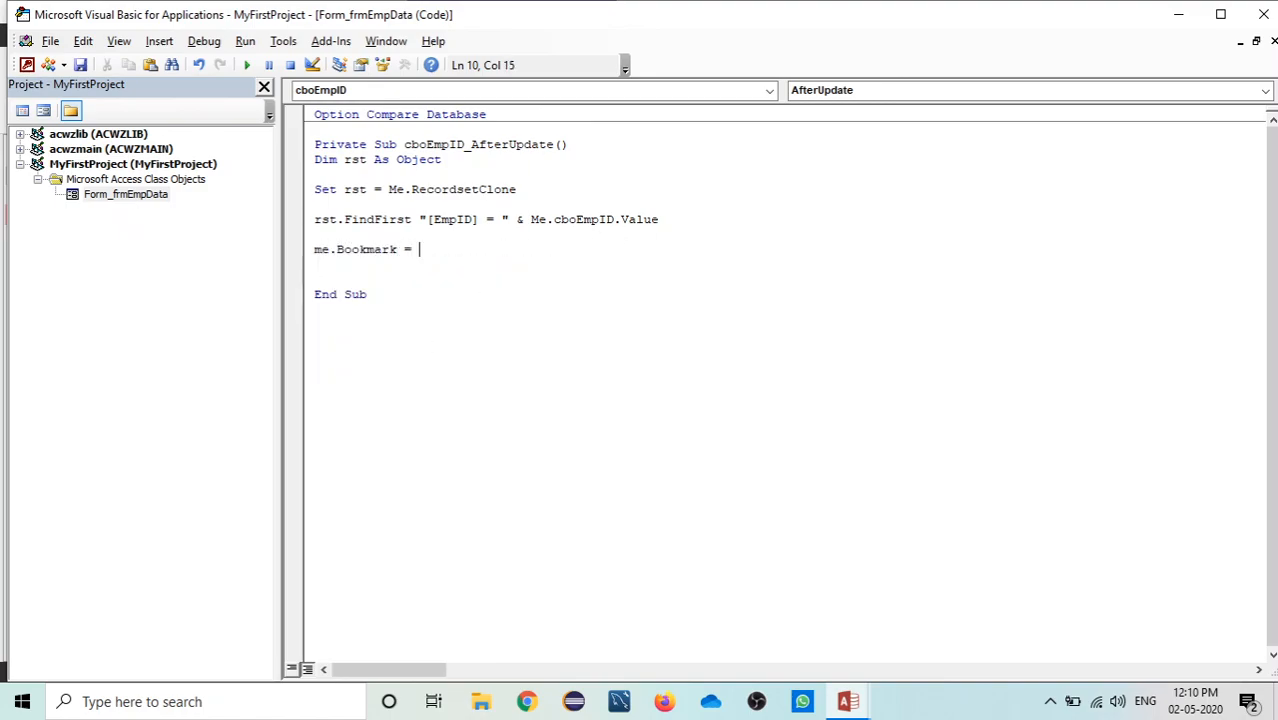
type("rst.bookmark")
left_click(409, 325)
Return to Access, show the form in Form View, and test the header's Emp ID combo box by choosing several employees in turn
left_click(1177, 15)
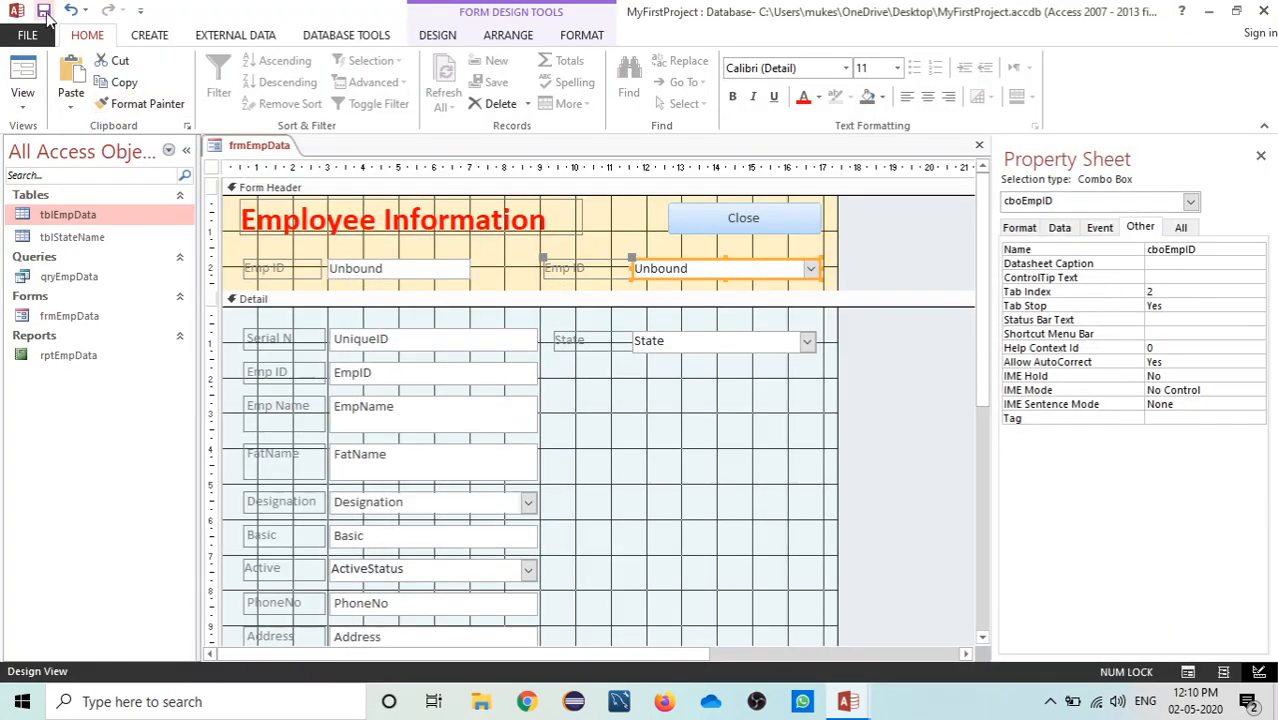
left_click(24, 72)
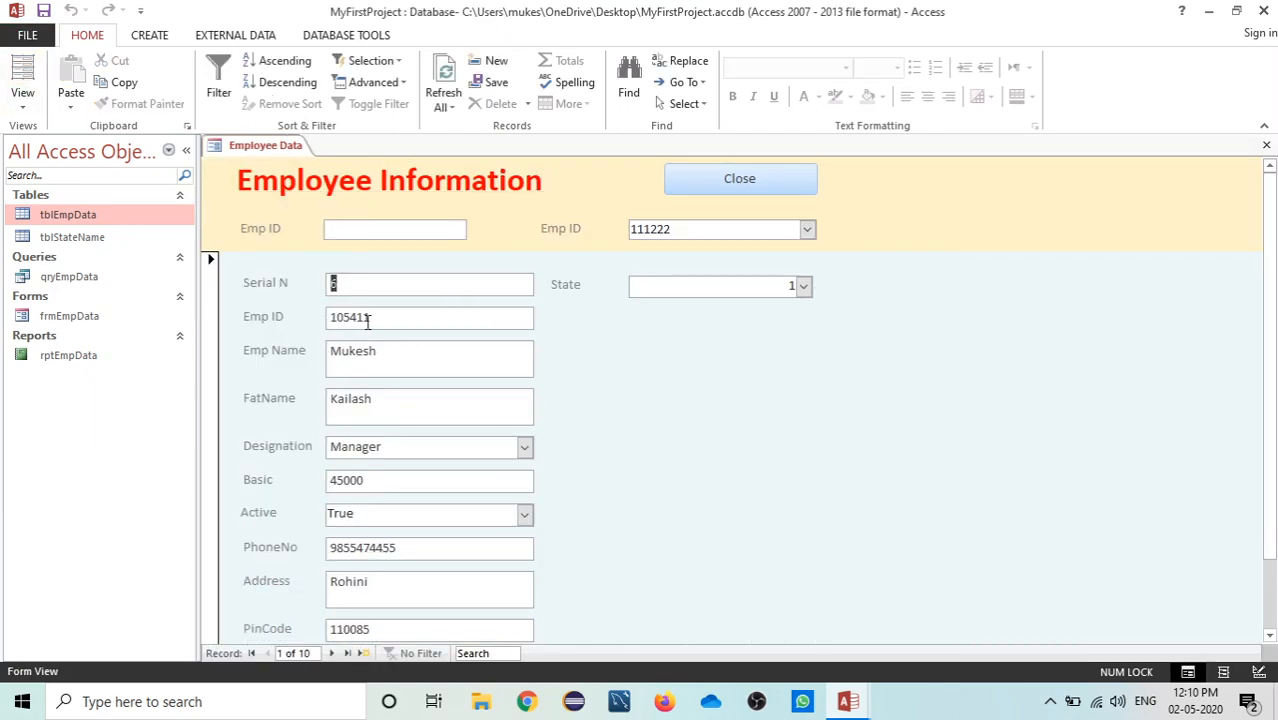
left_click(808, 229)
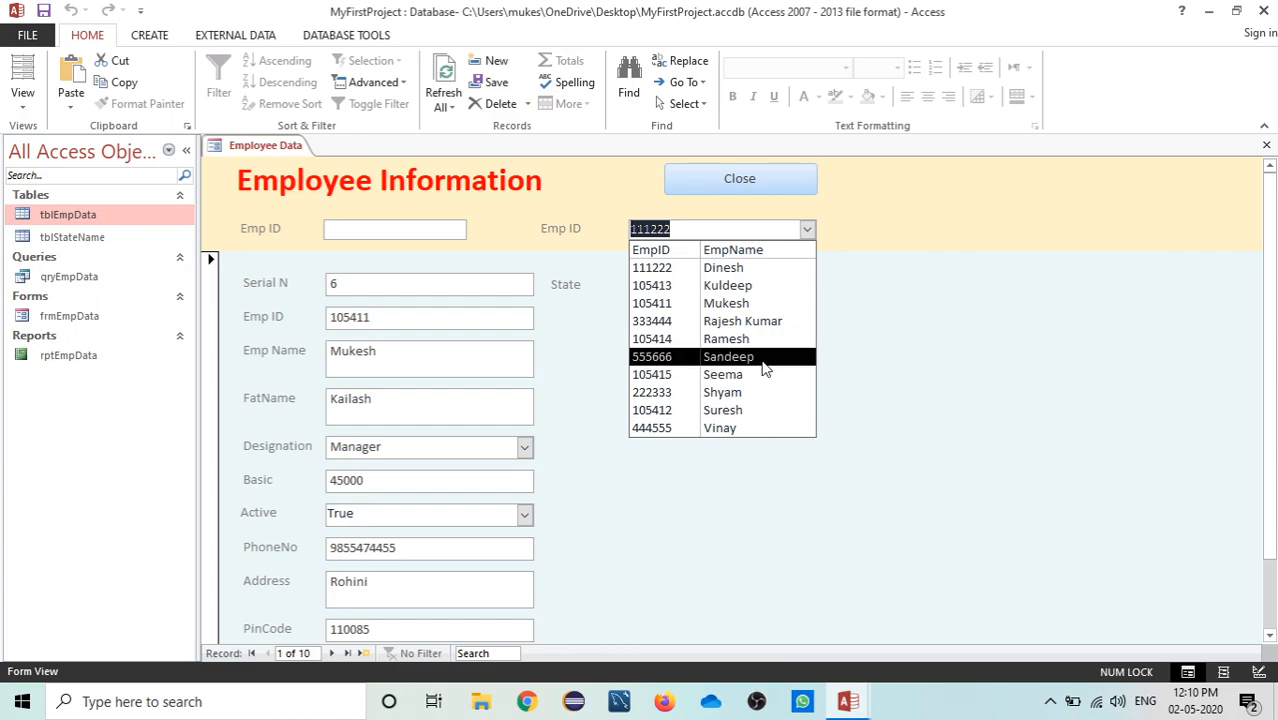
left_click(766, 357)
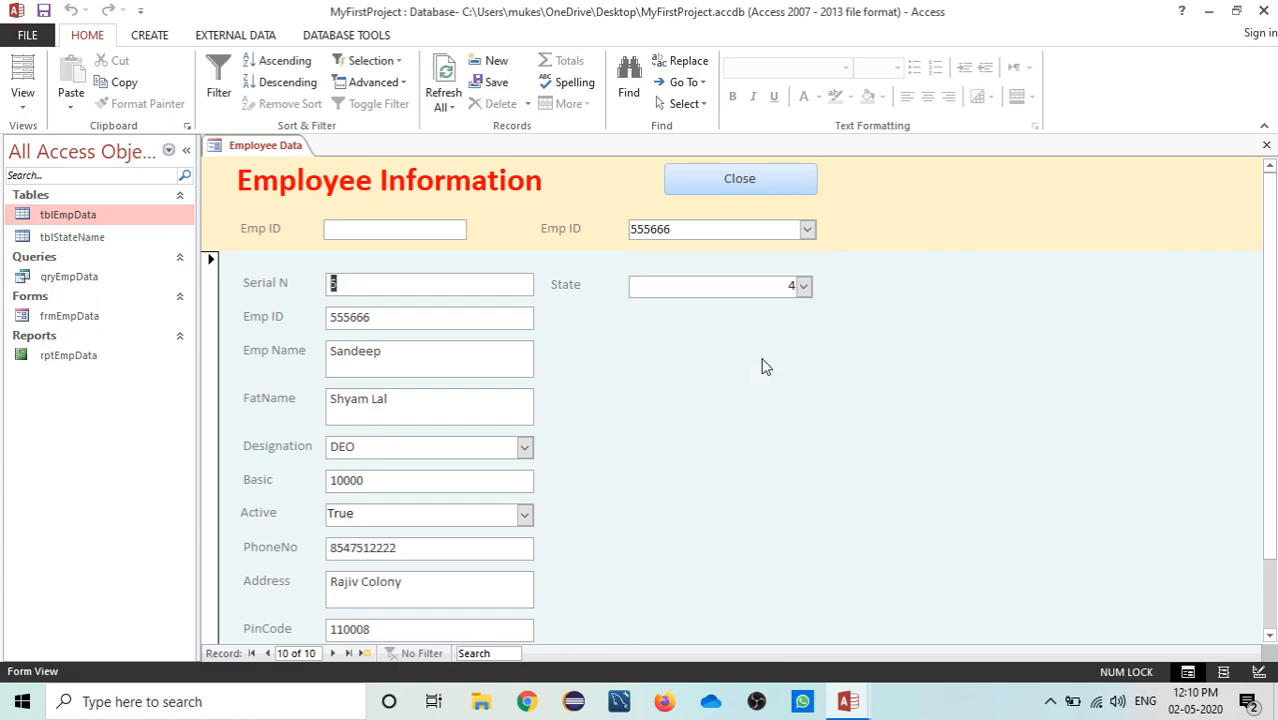
left_click(807, 230)
left_click(800, 269)
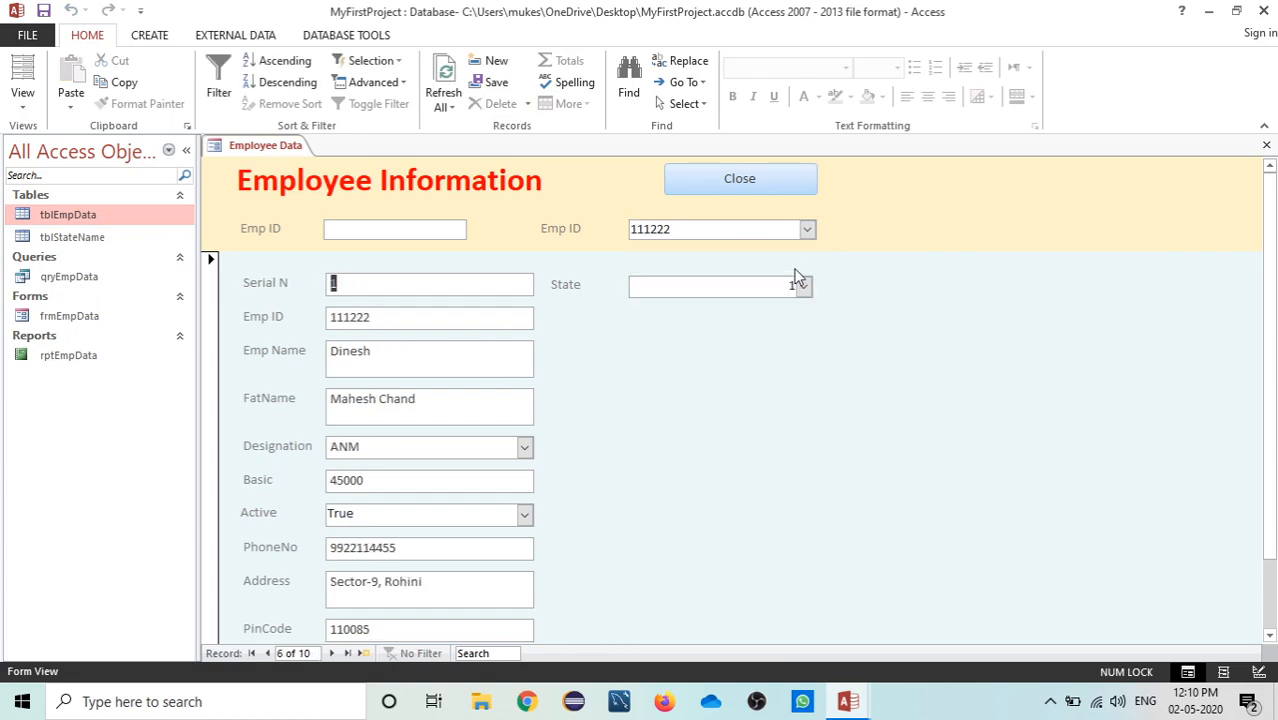
left_click(807, 229)
left_click(800, 338)
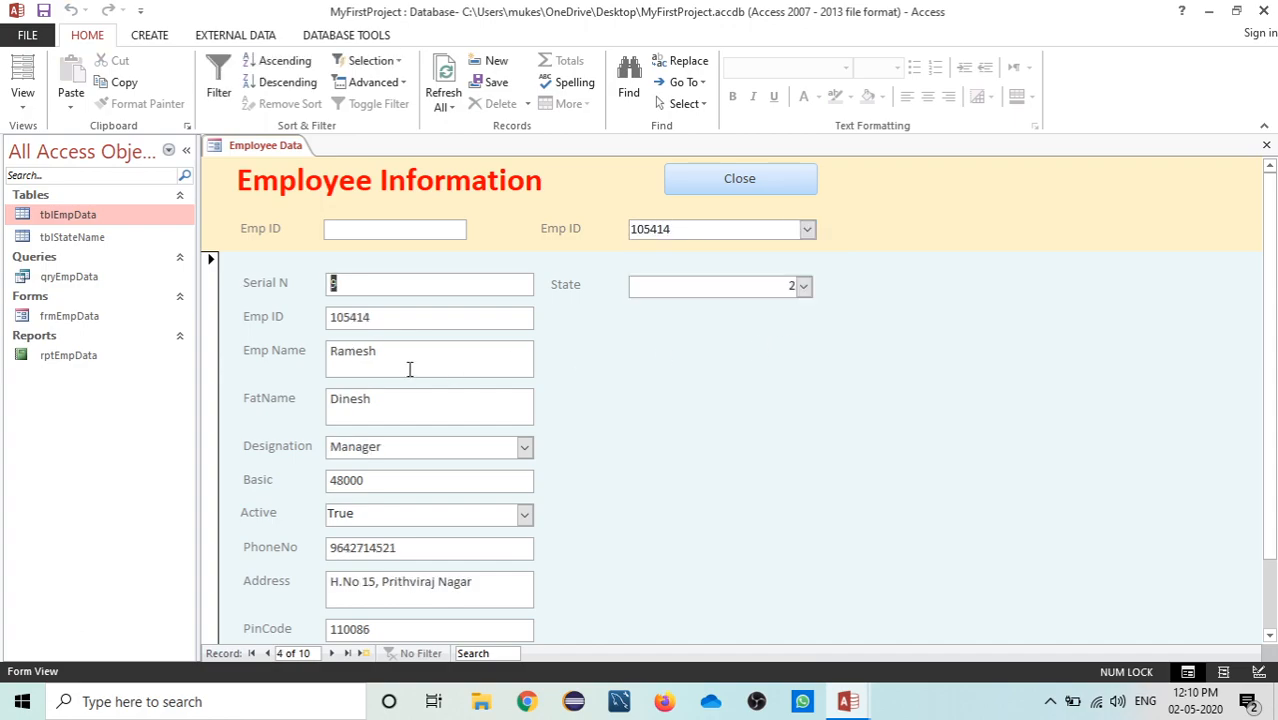
left_click(807, 230)
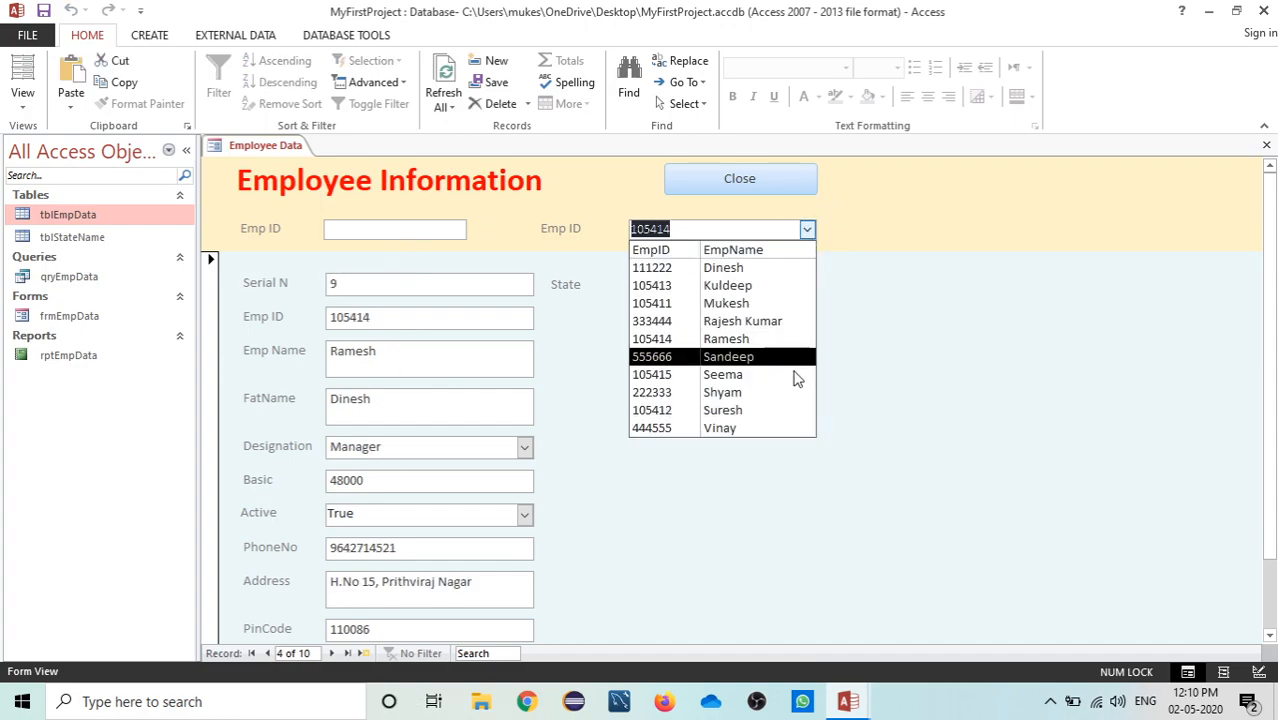
left_click(790, 395)
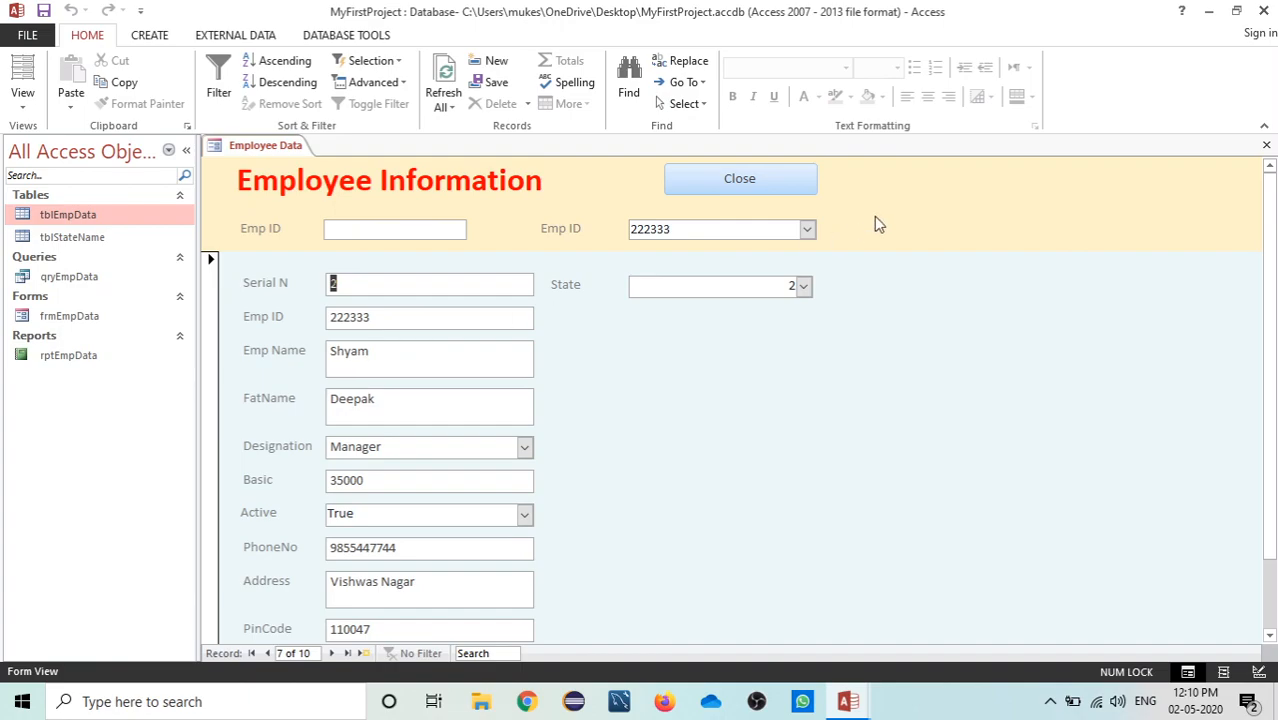
left_click(807, 229)
left_click(785, 303)
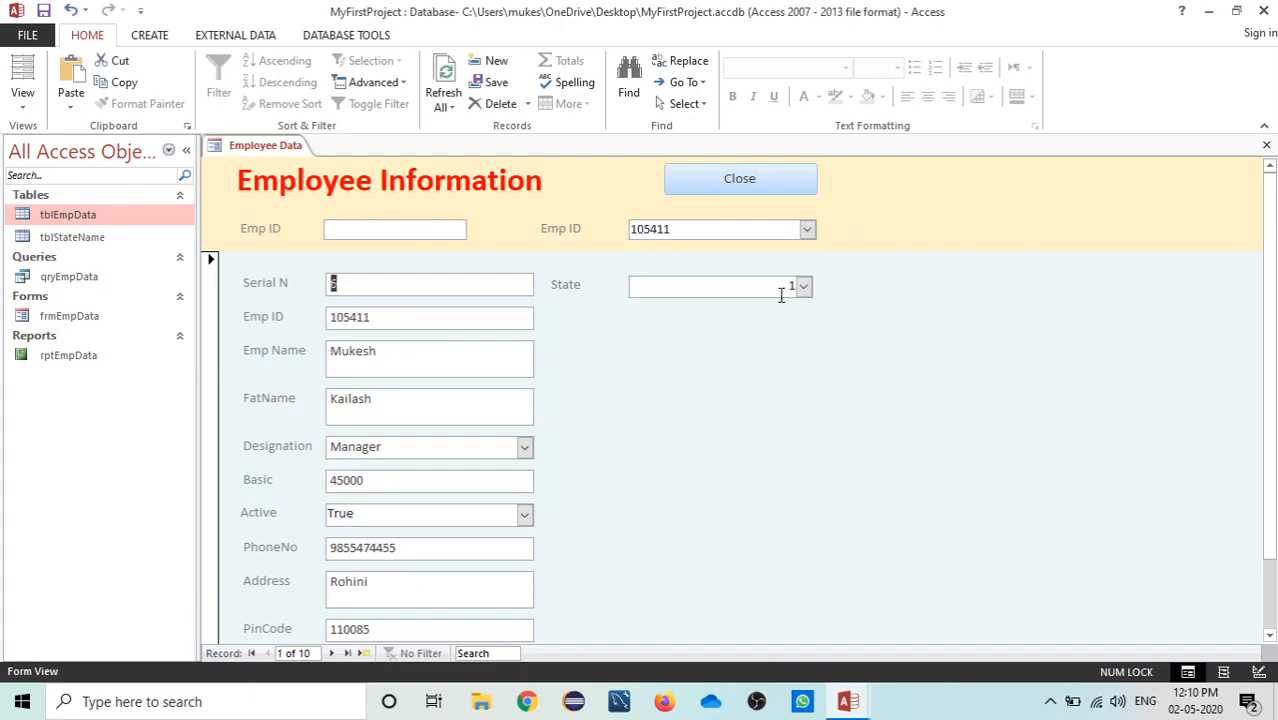
left_click(807, 229)
left_click(765, 393)
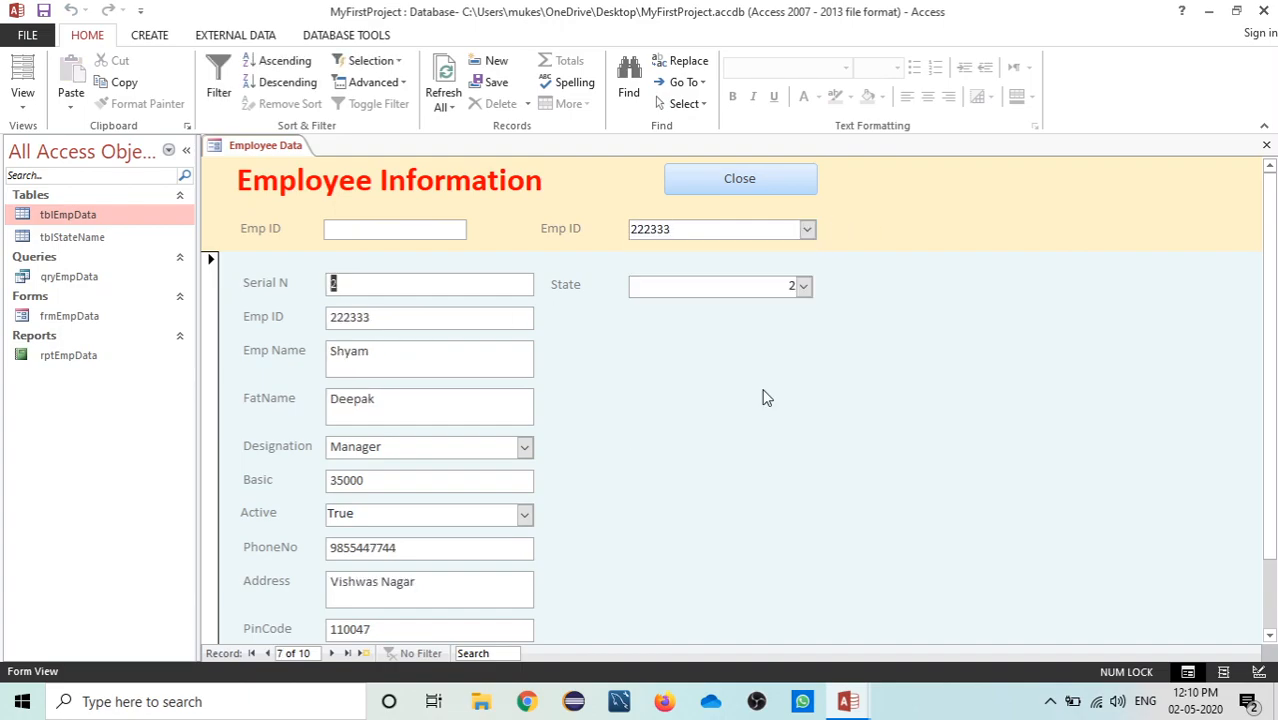
Save the employee form and switch it back to Design View
right_click(302, 152)
left_click(335, 164)
right_click(296, 152)
left_click(352, 275)
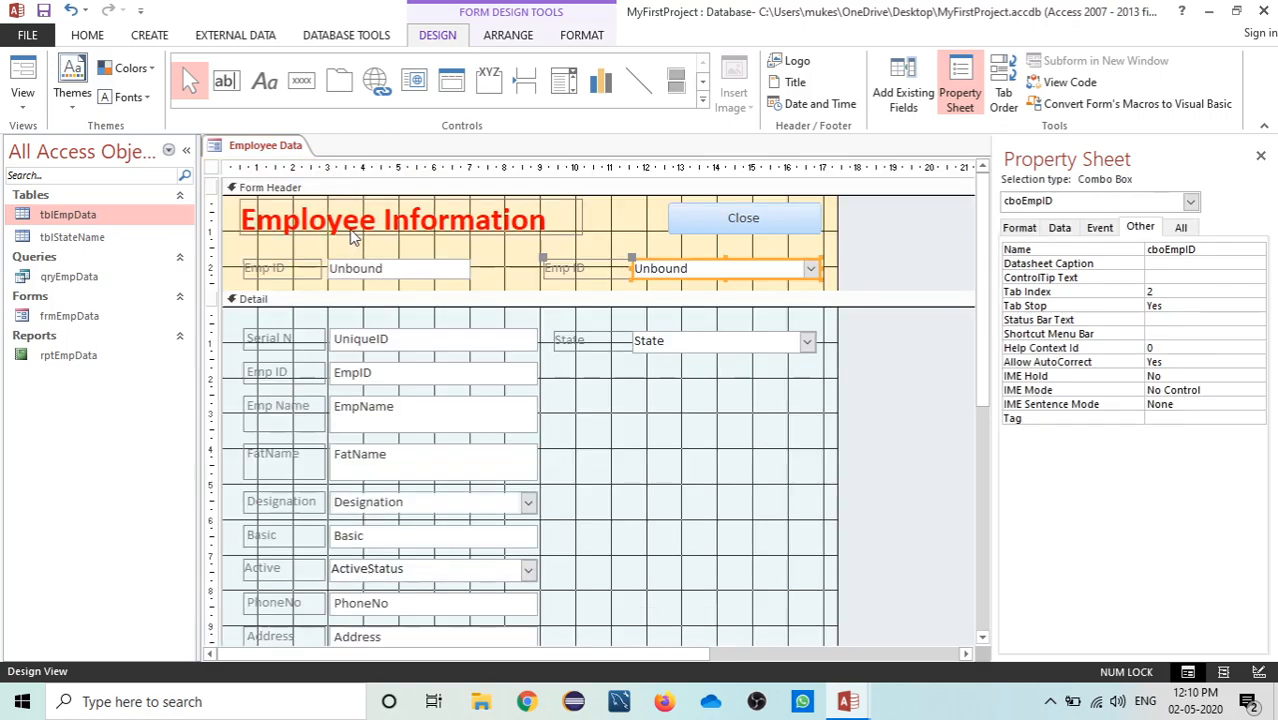
Create an After Update event procedure for the header's Emp ID text box, txtEmpID, using Code Builder
left_click(383, 270)
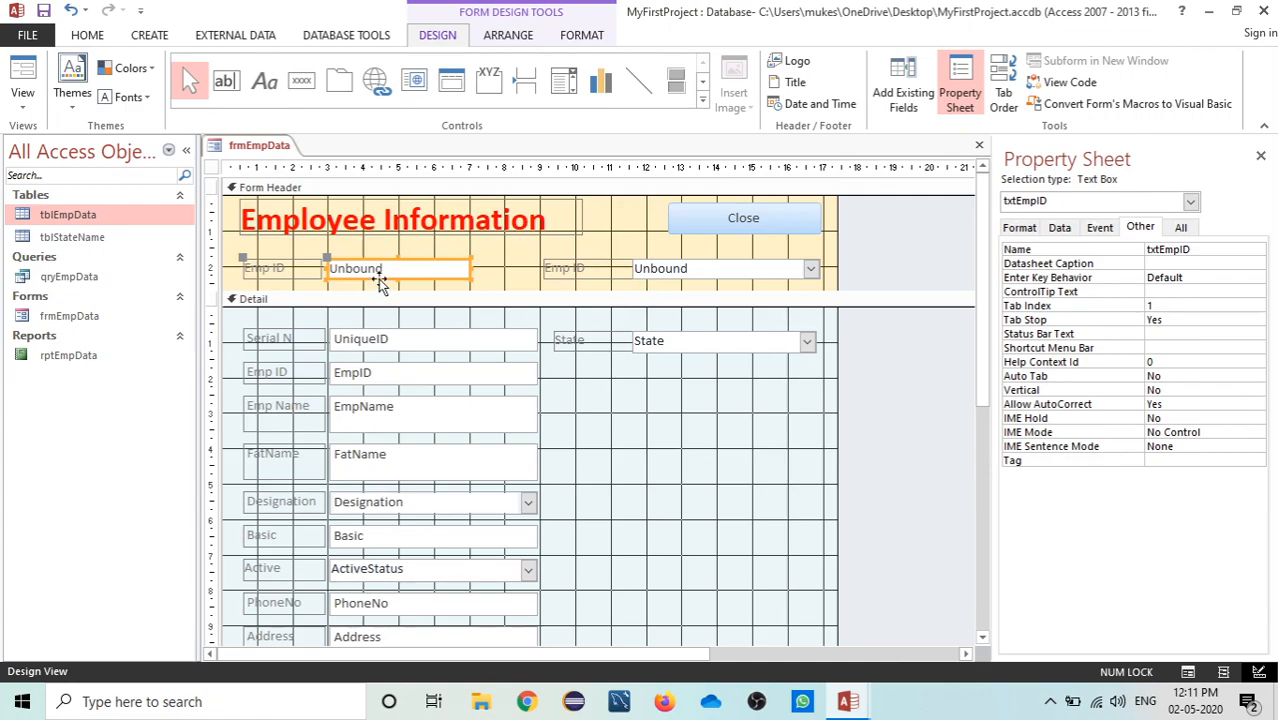
left_click(1104, 230)
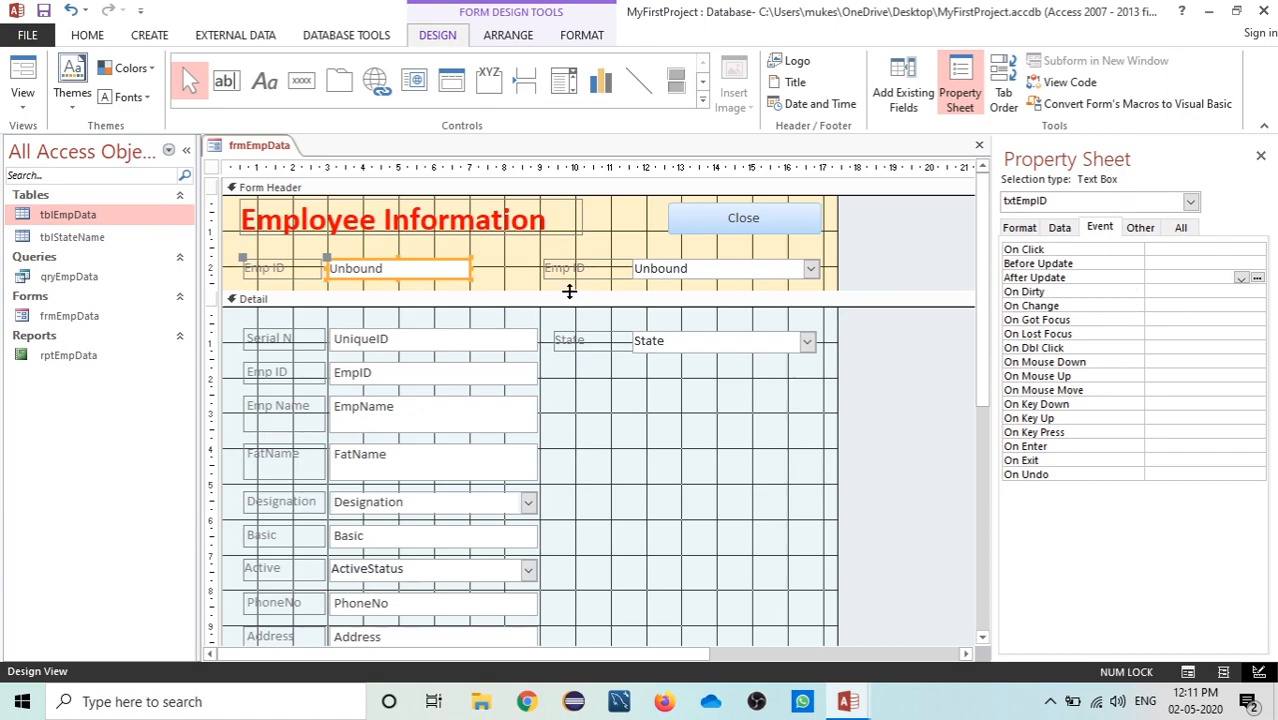
left_click(1257, 279)
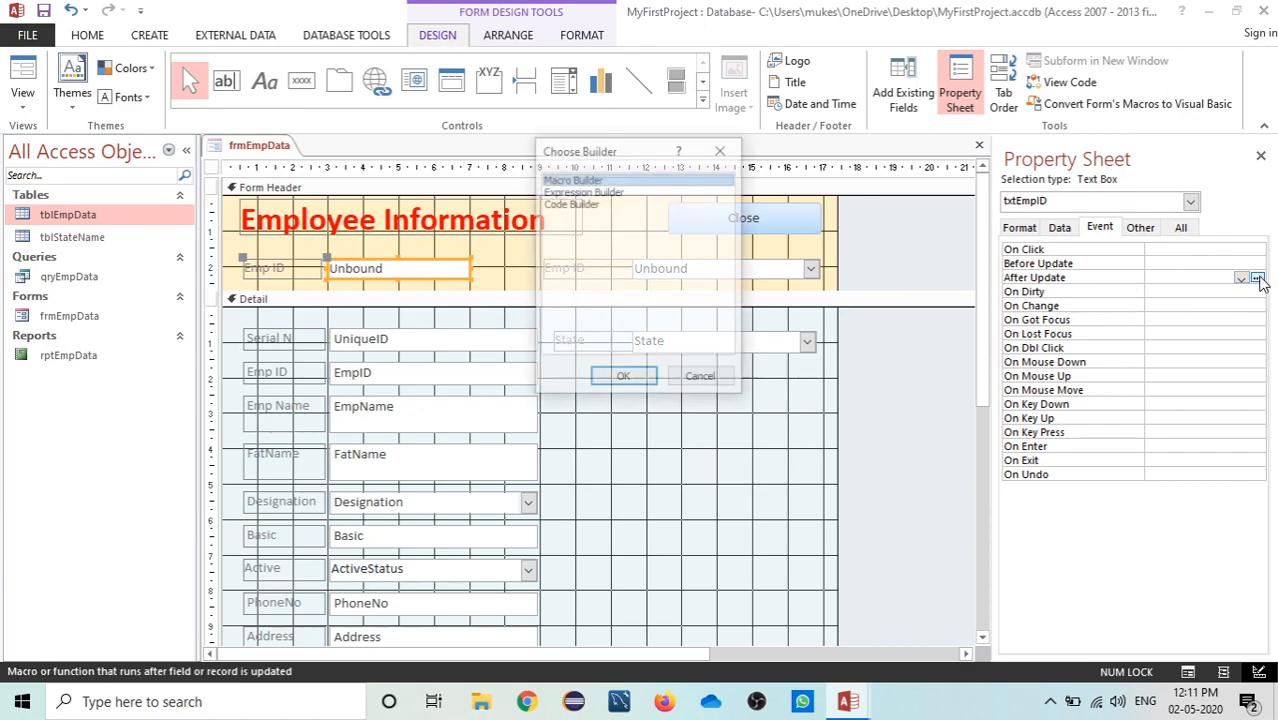
left_click(579, 206)
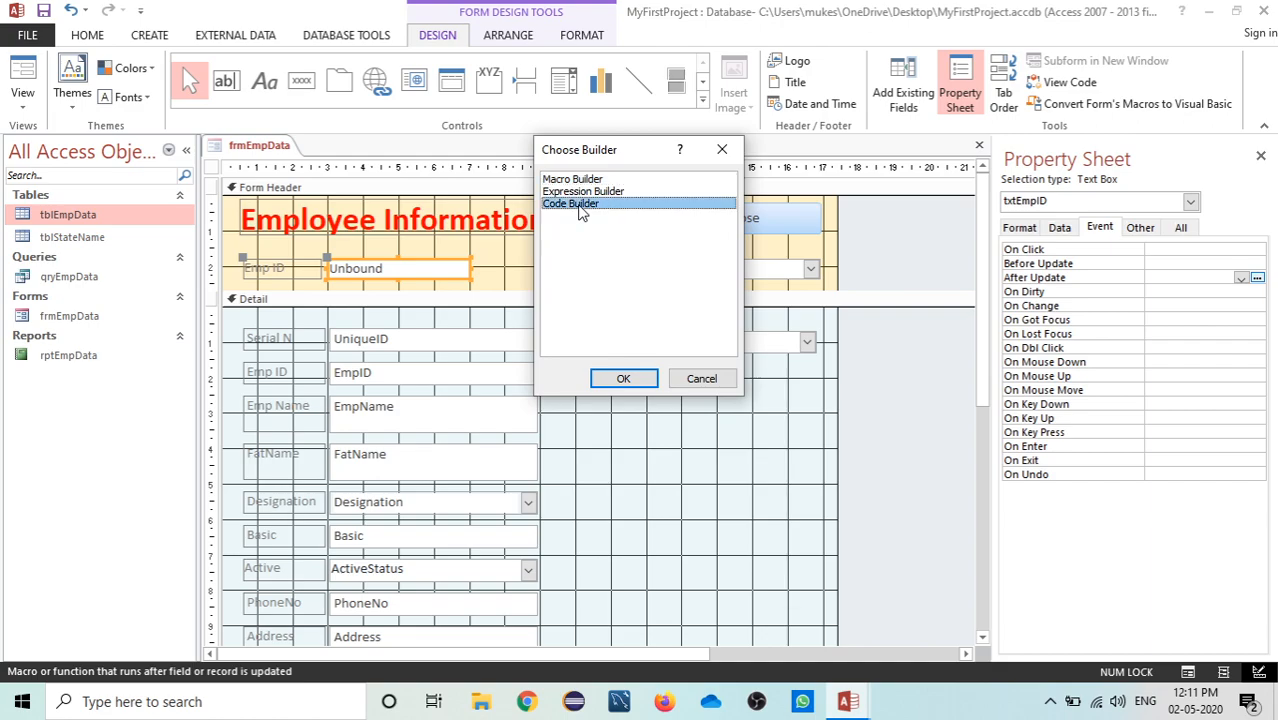
double_click(581, 205)
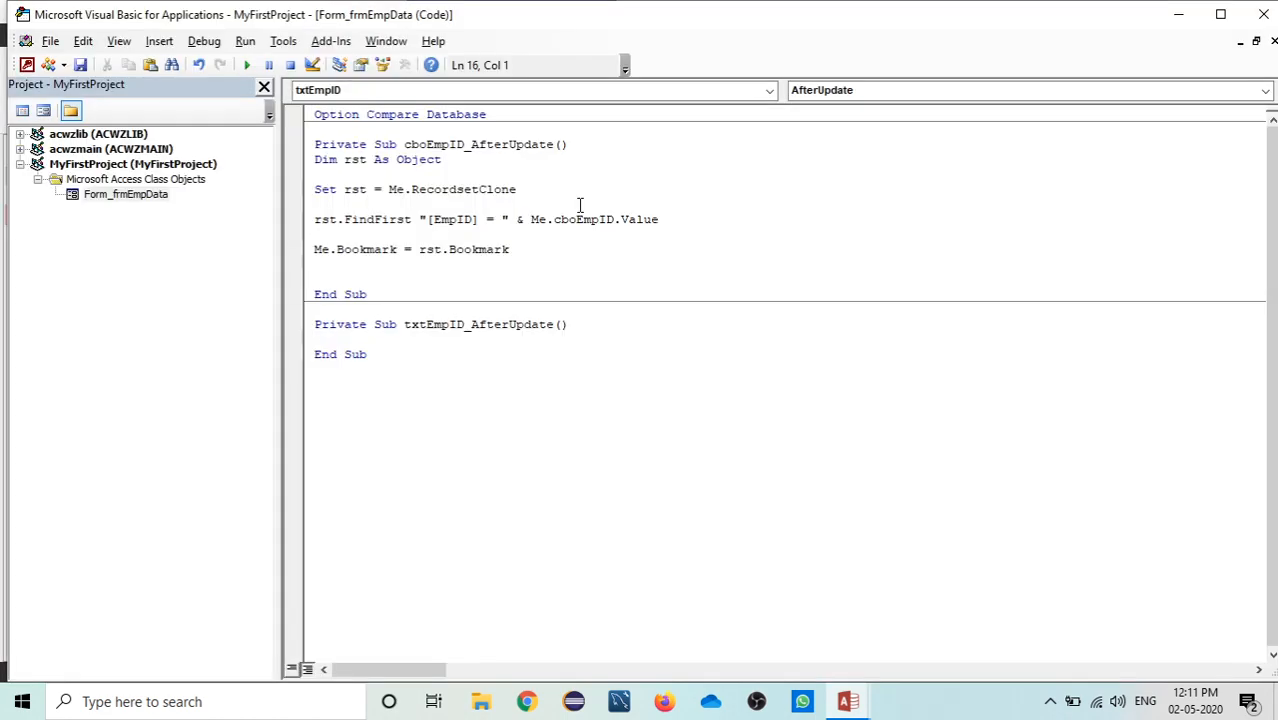
Copy the statements from cboEmpID_AfterUpdate, Dim rst through Me.Bookmark, into the empty txtEmpID_AfterUpdate procedure
left_click_drag(314, 161, 527, 265)
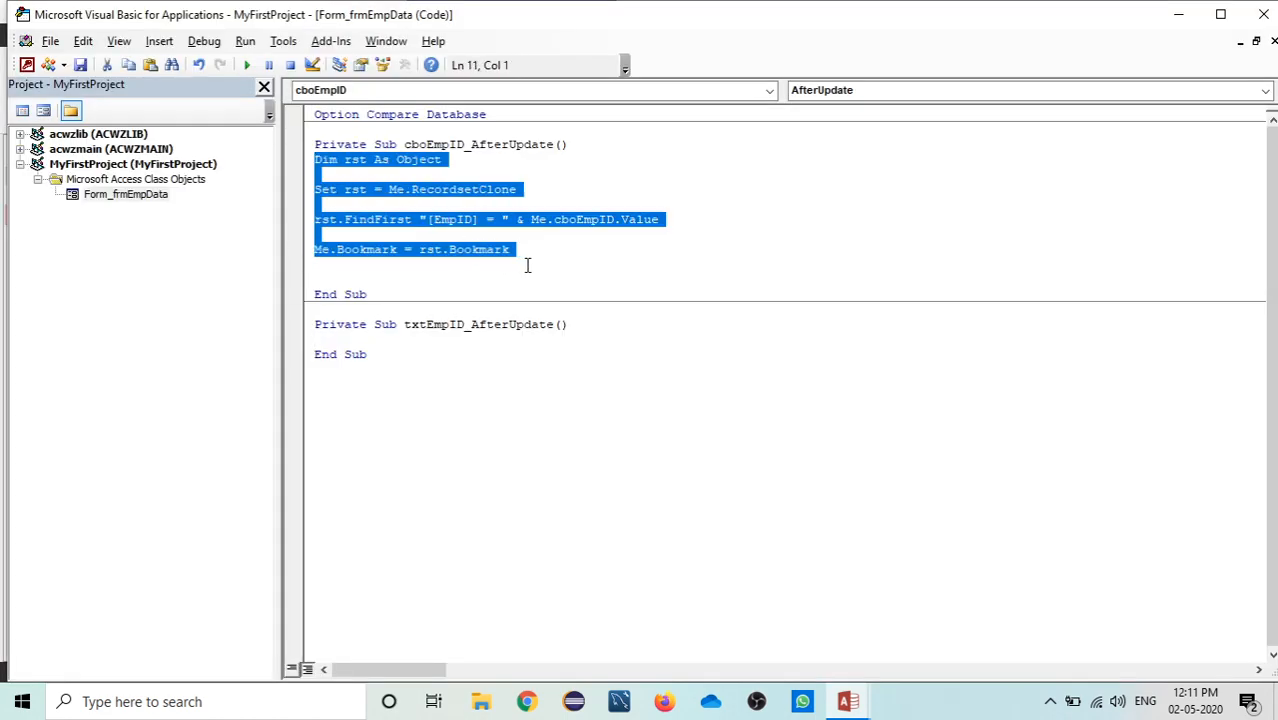
key("ctrl+c")
left_click(361, 340)
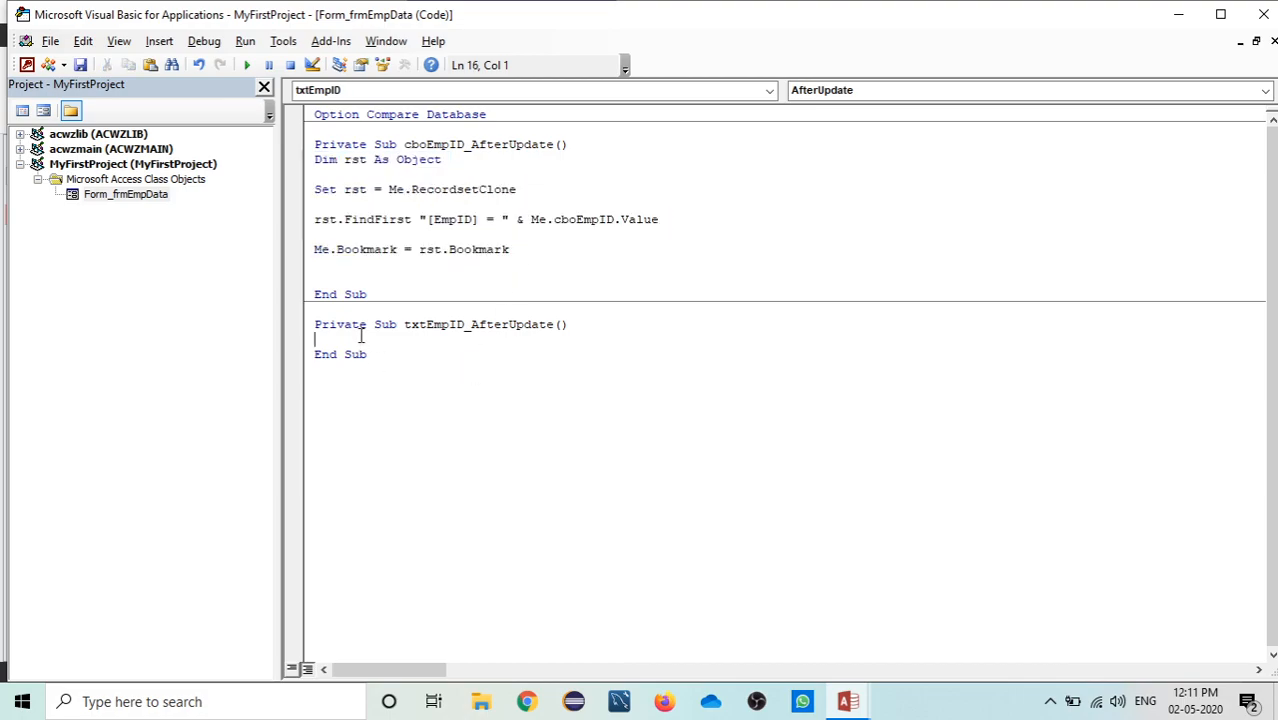
key("ctrl+v")
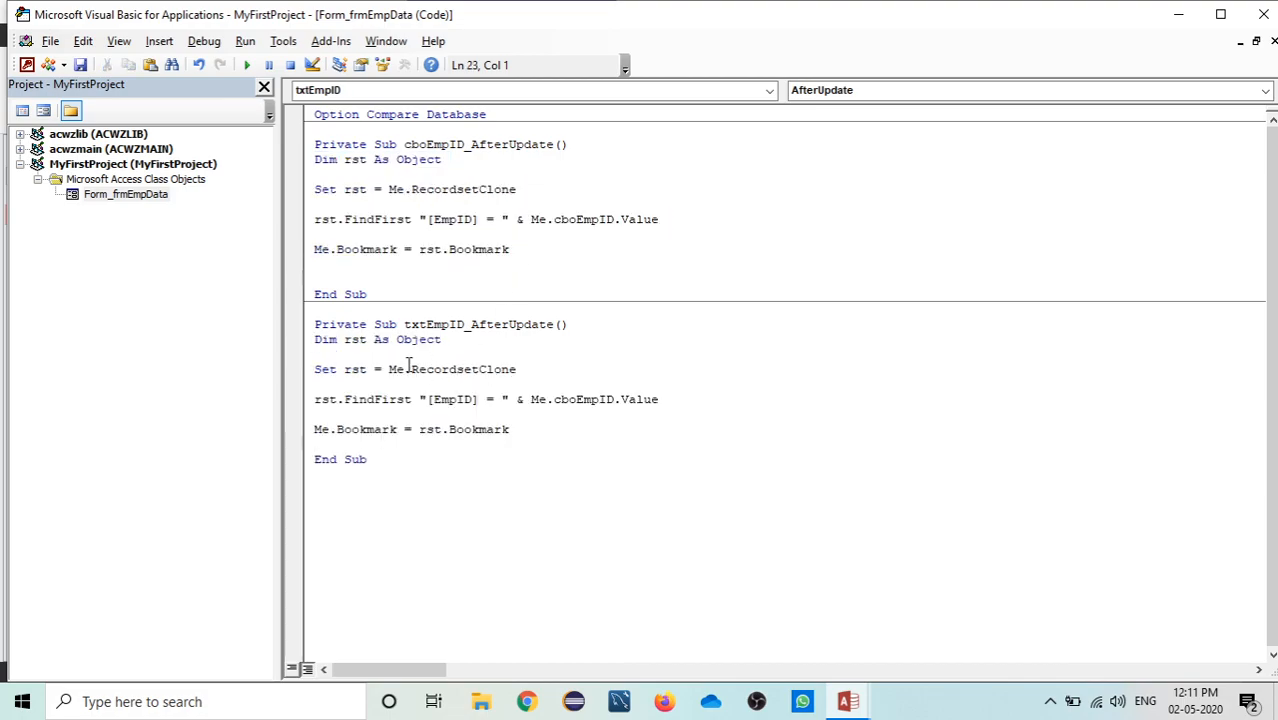
Check the text box's name in the form's properties and replace cboEmpID with txtEmpID in the copied FindFirst statement
double_click(570, 399)
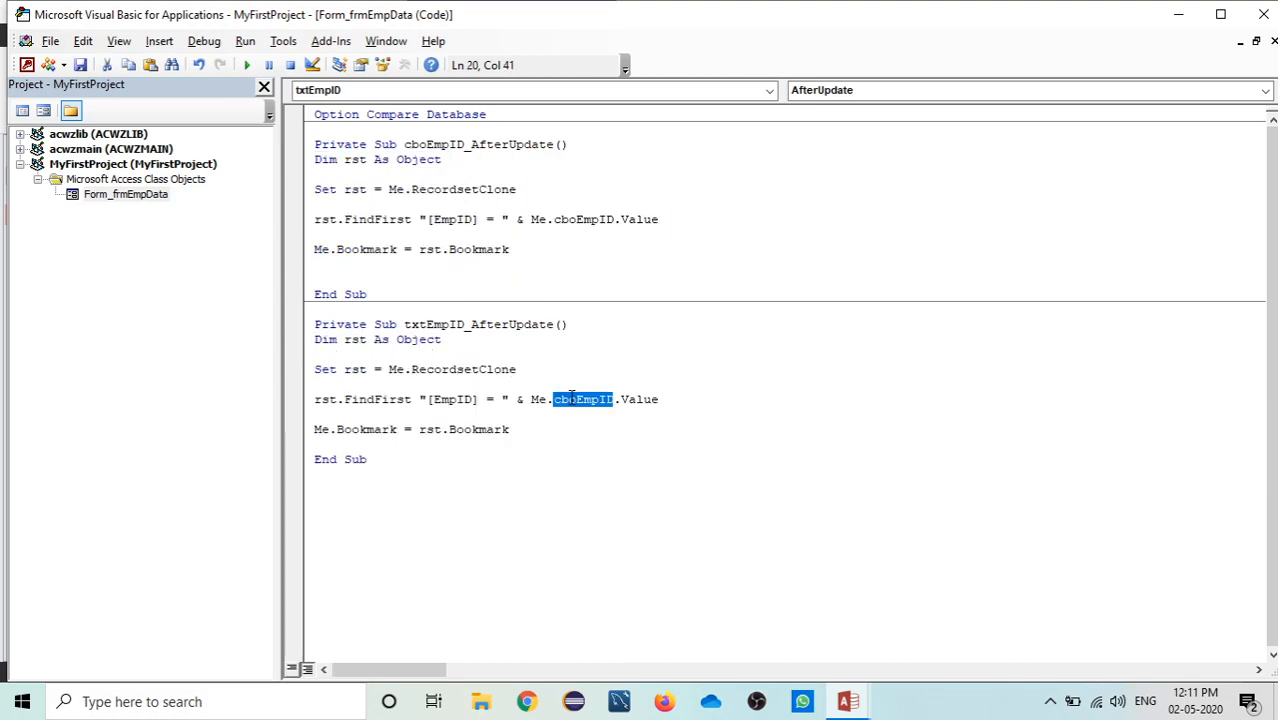
left_click(860, 700)
left_click(744, 572)
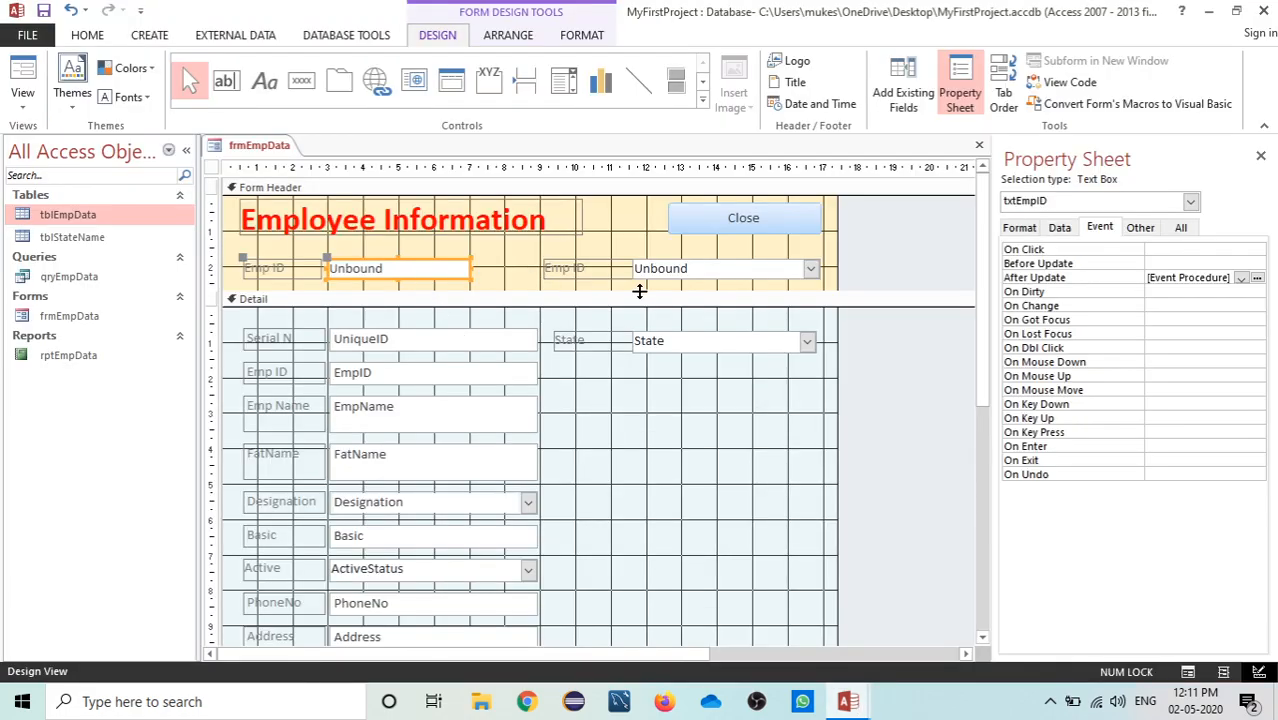
left_click(1140, 227)
double_click(1166, 250)
left_click(855, 700)
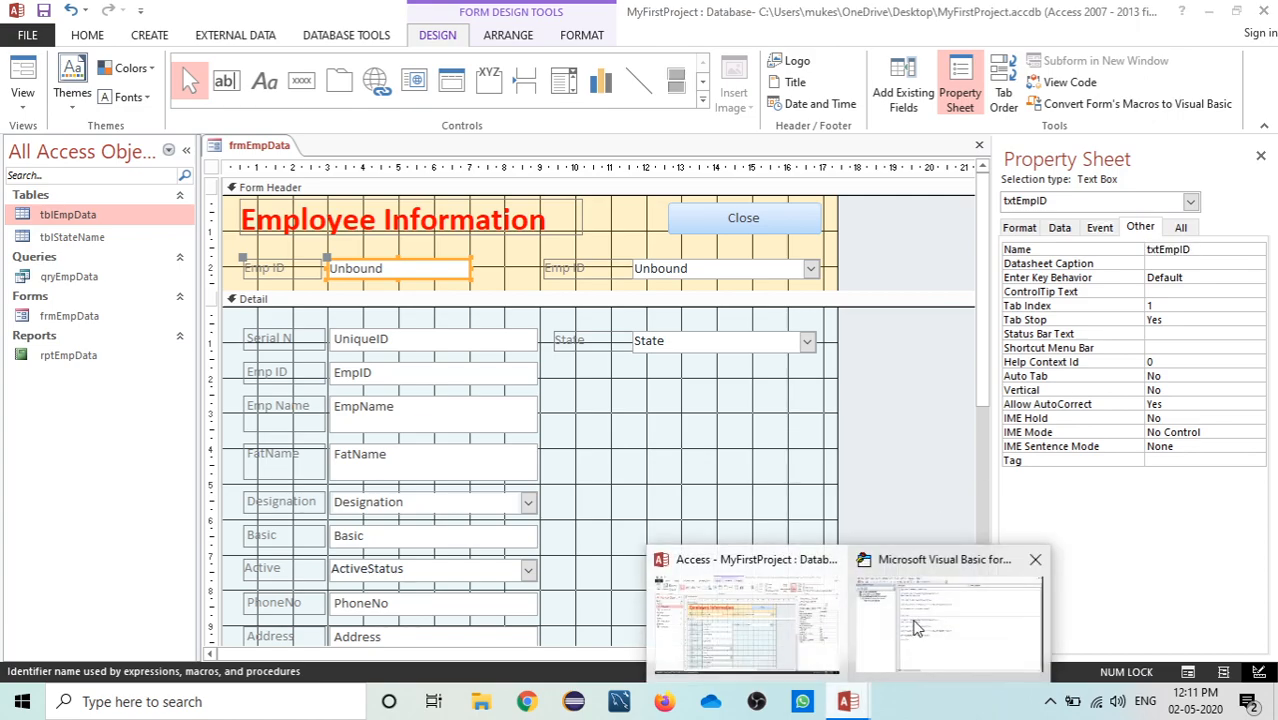
left_click(913, 628)
double_click(590, 400)
type("txtEmpID")
left_click(518, 358)
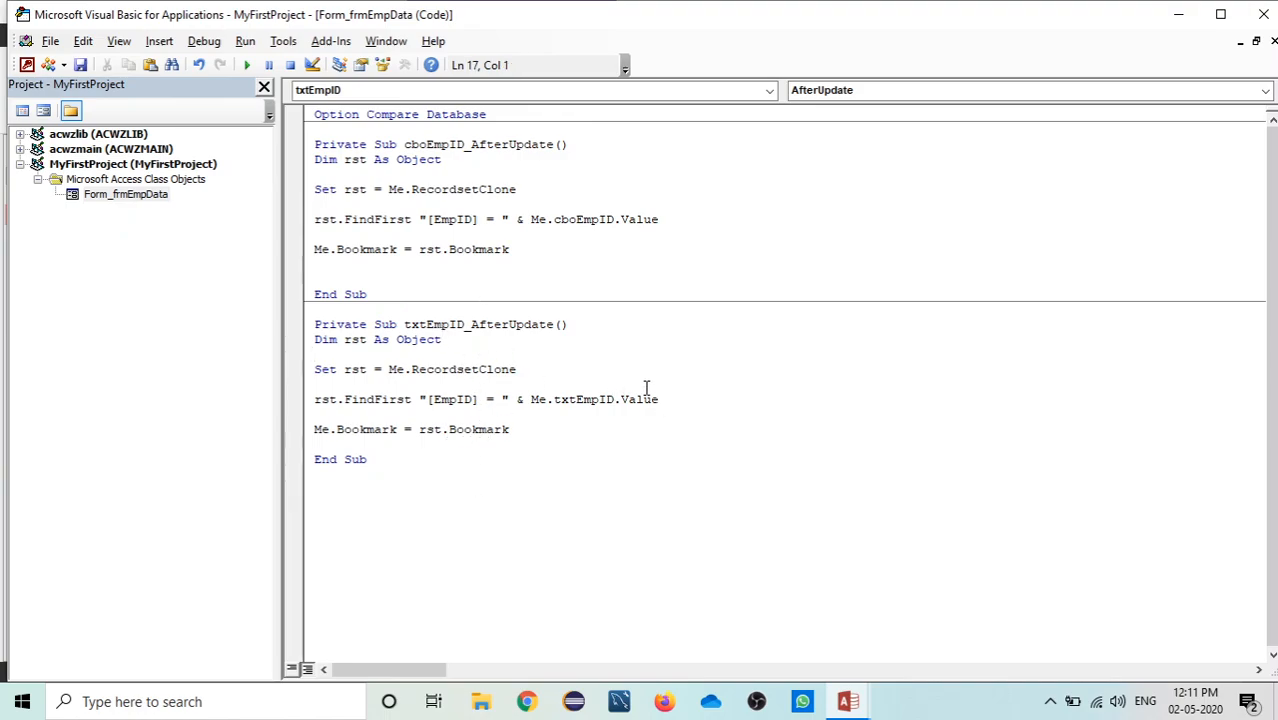
Return to Access, show the form in Form View, and test the header's Emp ID text box with an existing employee ID
left_click(1177, 15)
left_click(22, 70)
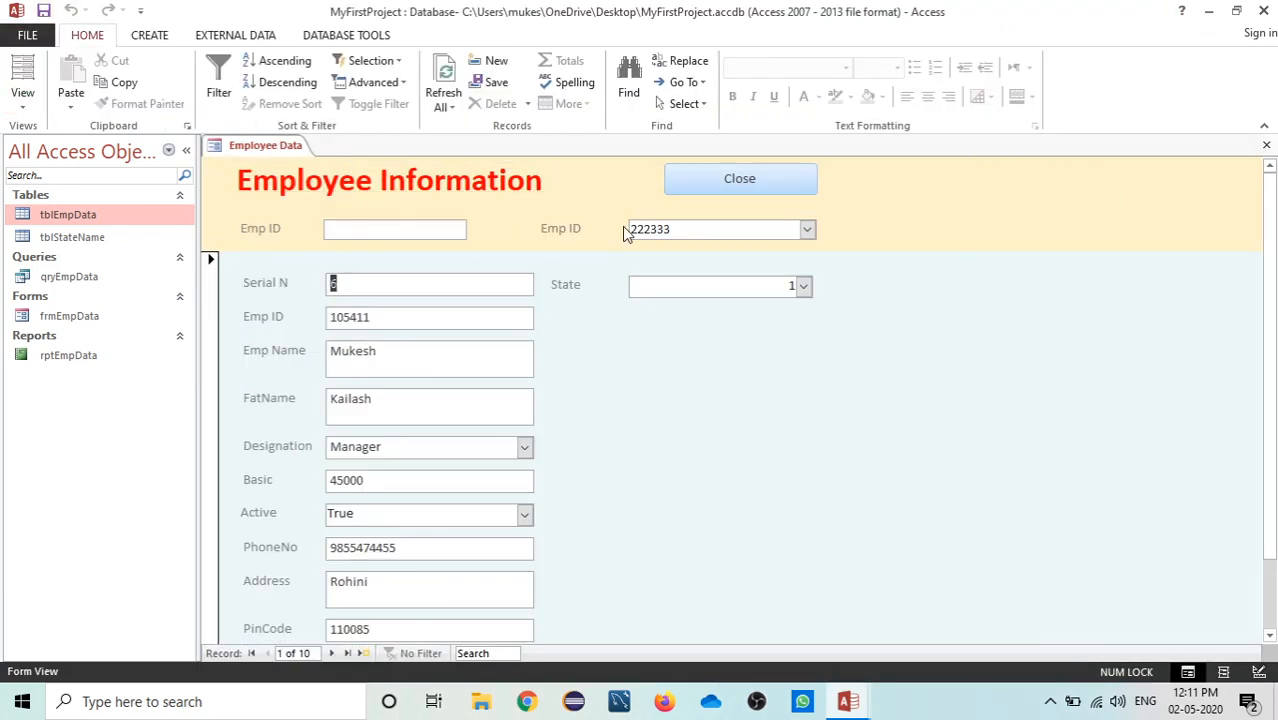
left_click(348, 234)
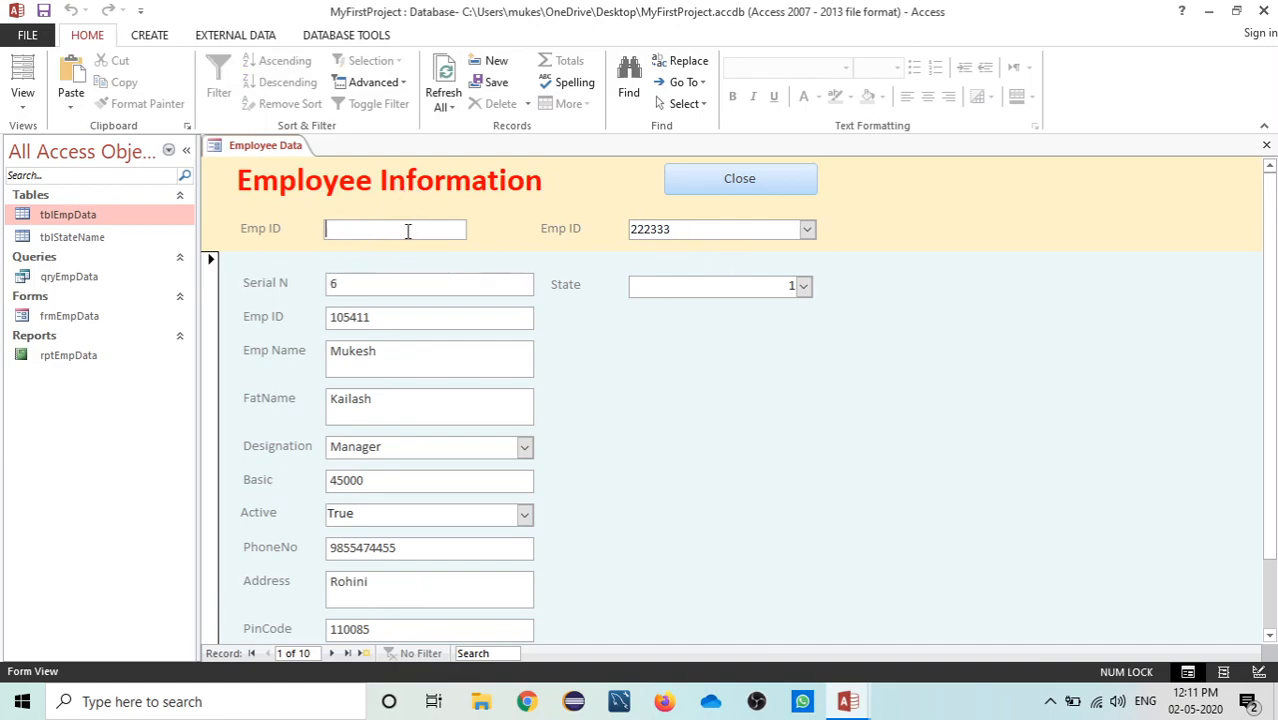
type("222333")
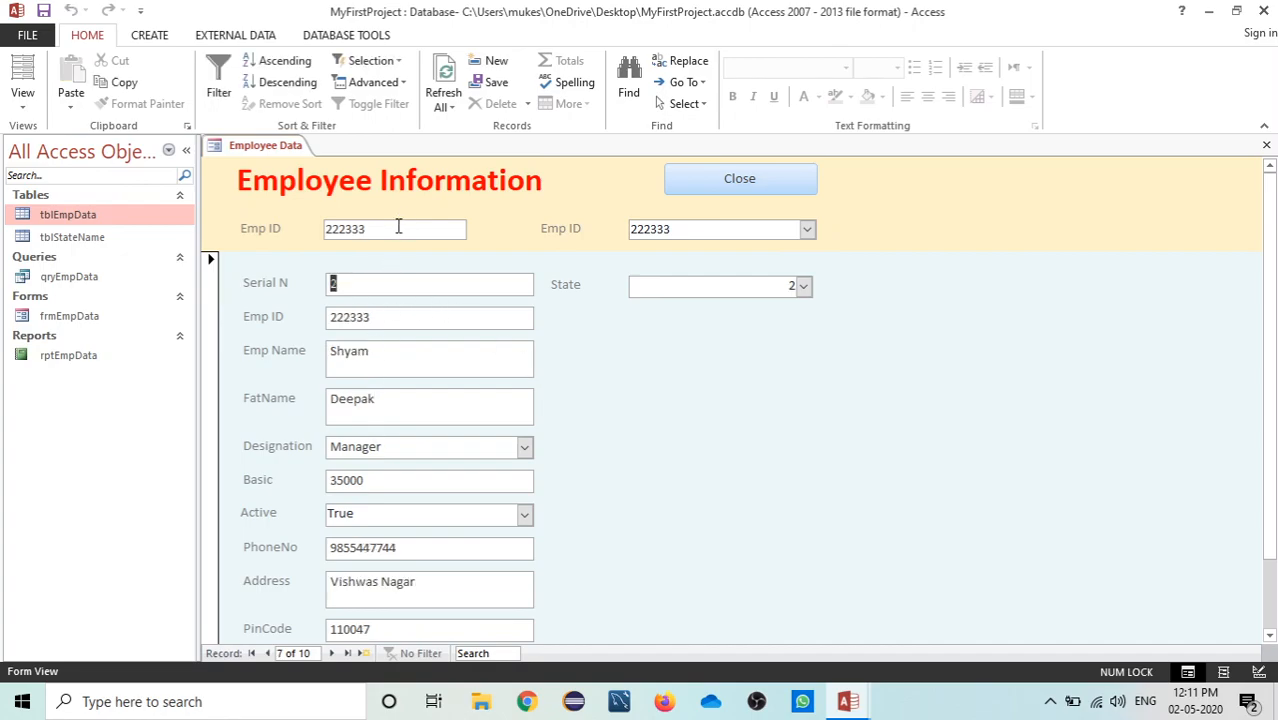
Look up another EmpID in tblEmpData and search for it with the form's header Emp ID text box
double_click(90, 211)
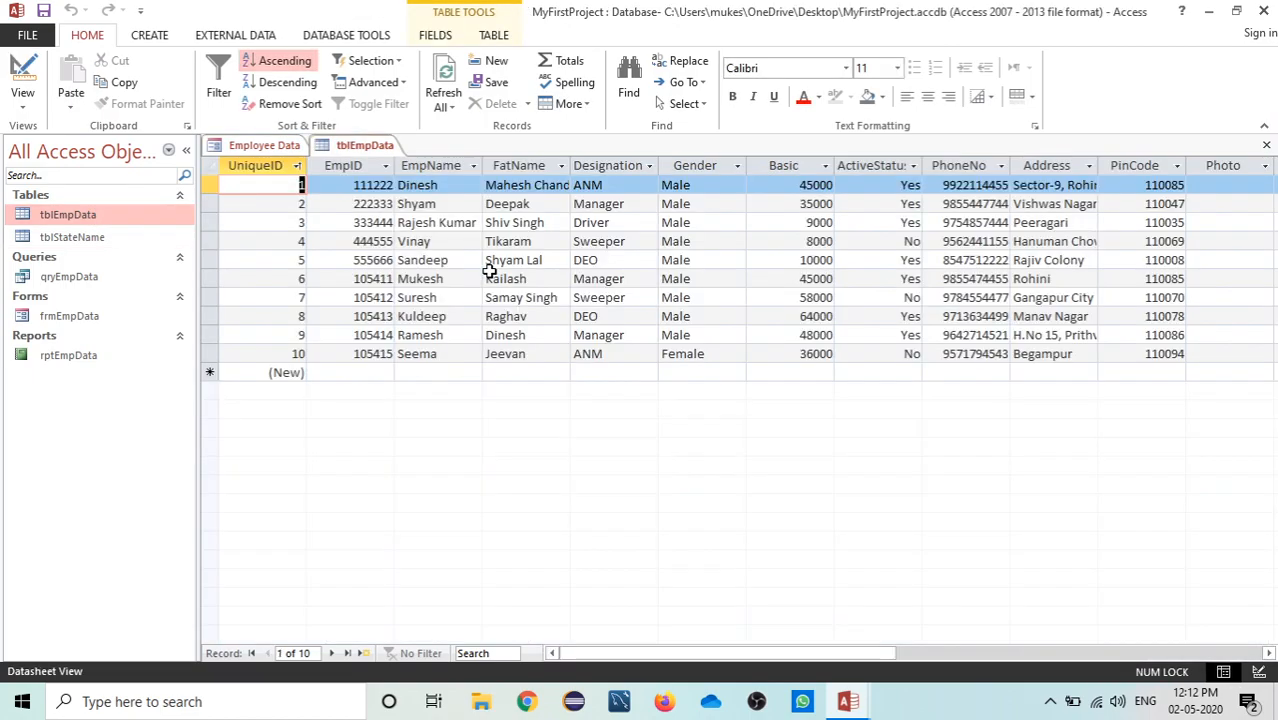
double_click(380, 314)
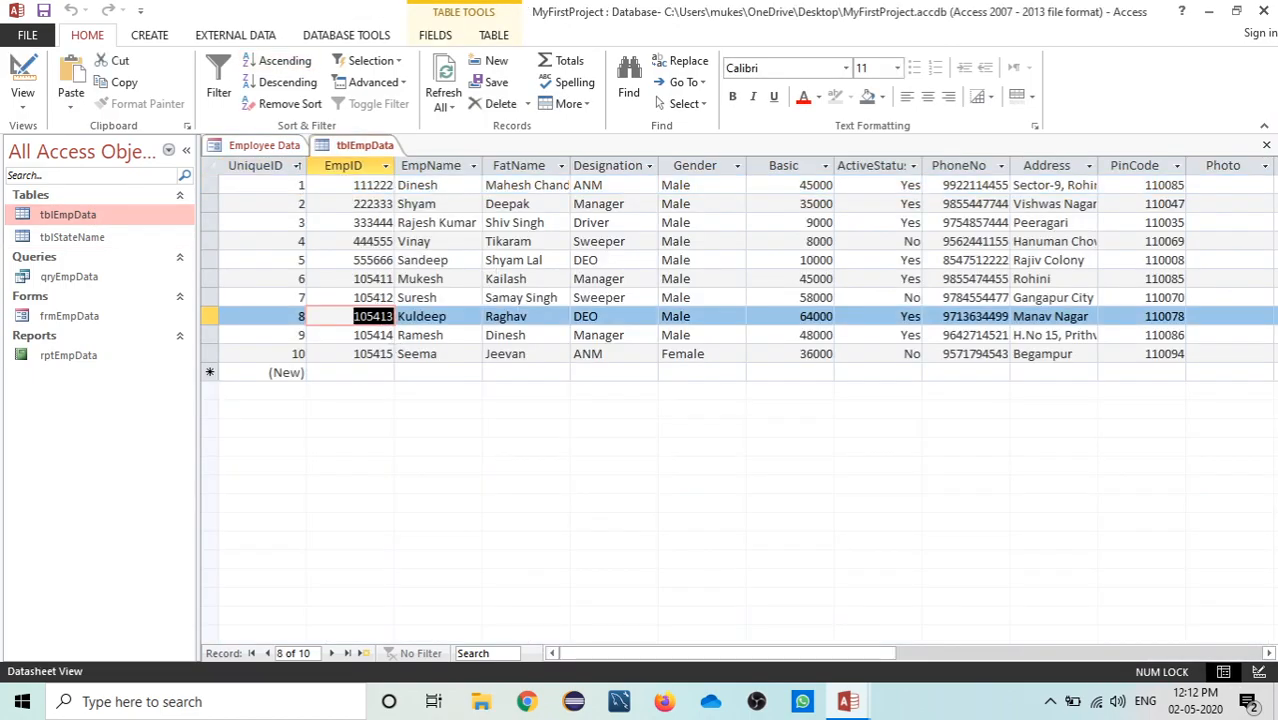
key("Up")
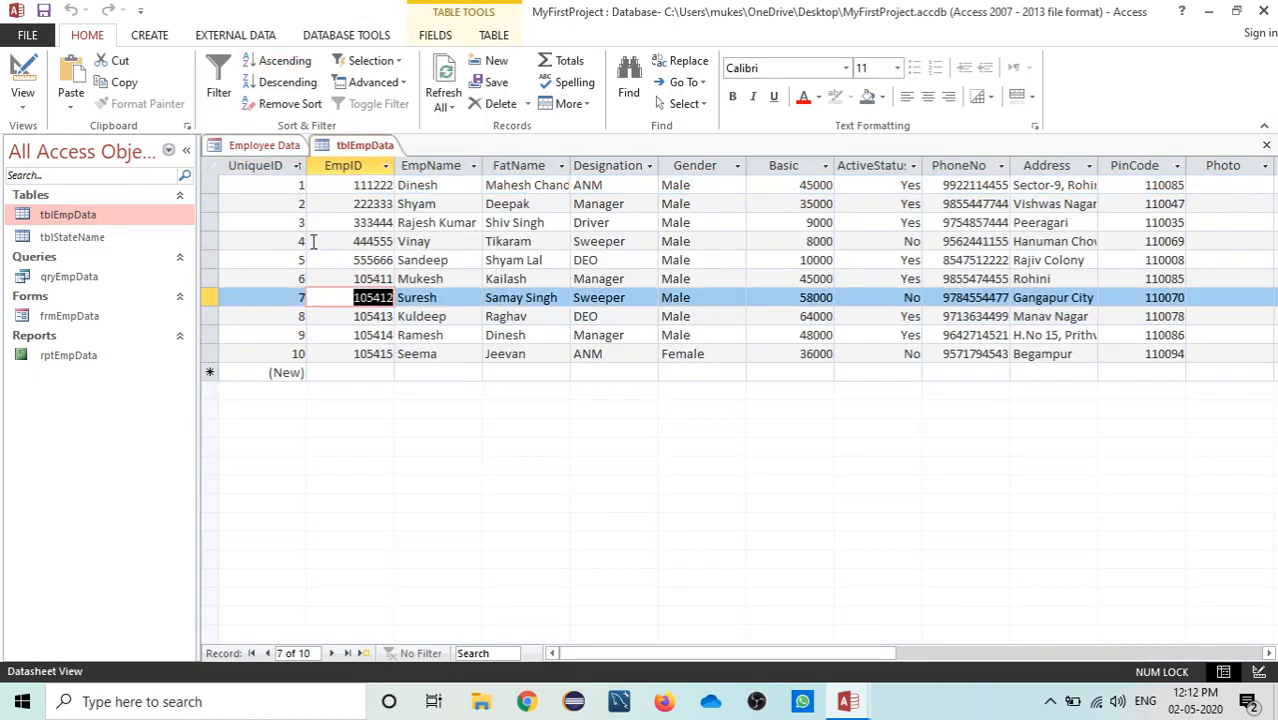
left_click(264, 145)
left_click(401, 226)
double_click(401, 226)
type("105412")
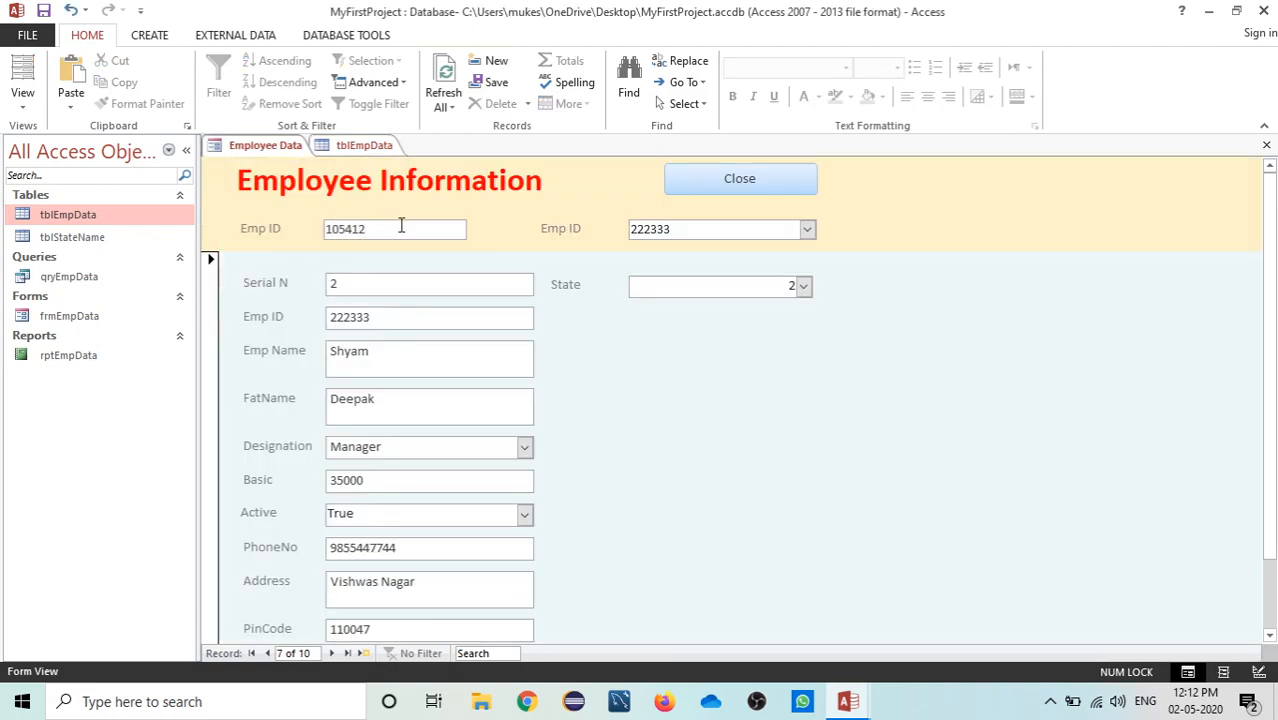
key("Return")
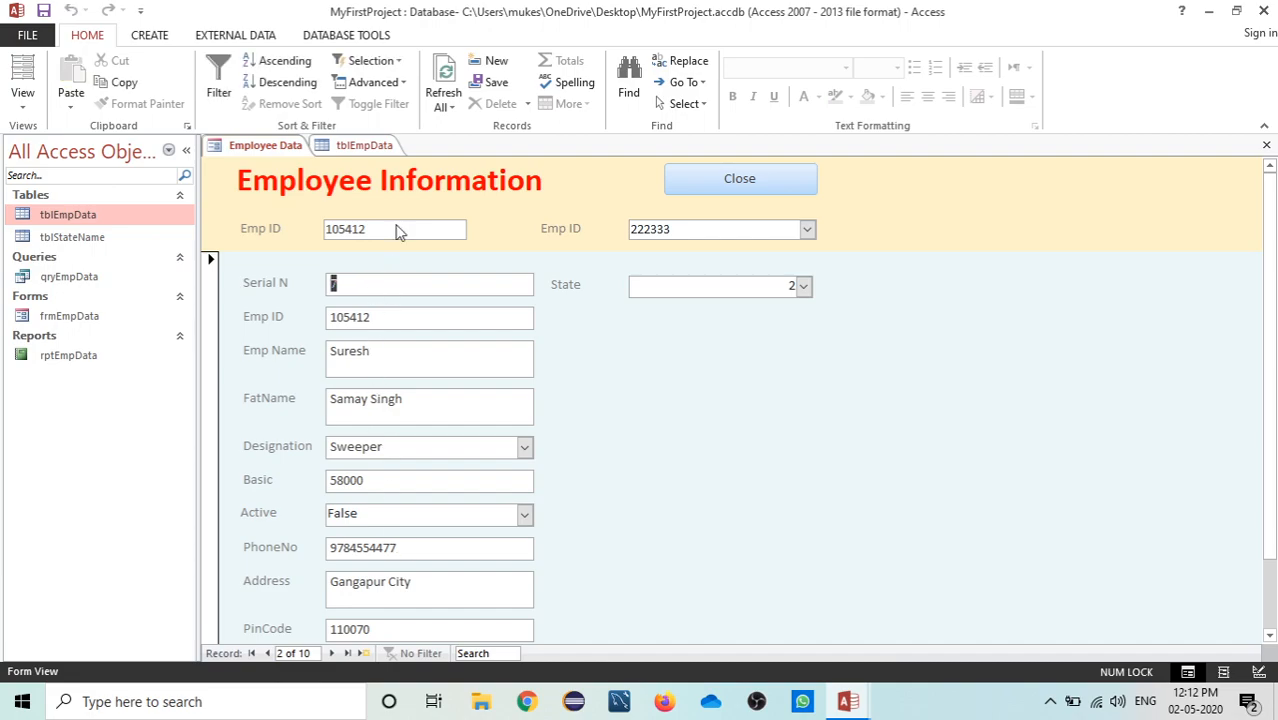
Test the header's Emp ID text box with further employee IDs, including one that is not in tblEmpData
double_click(401, 228)
left_click(400, 226)
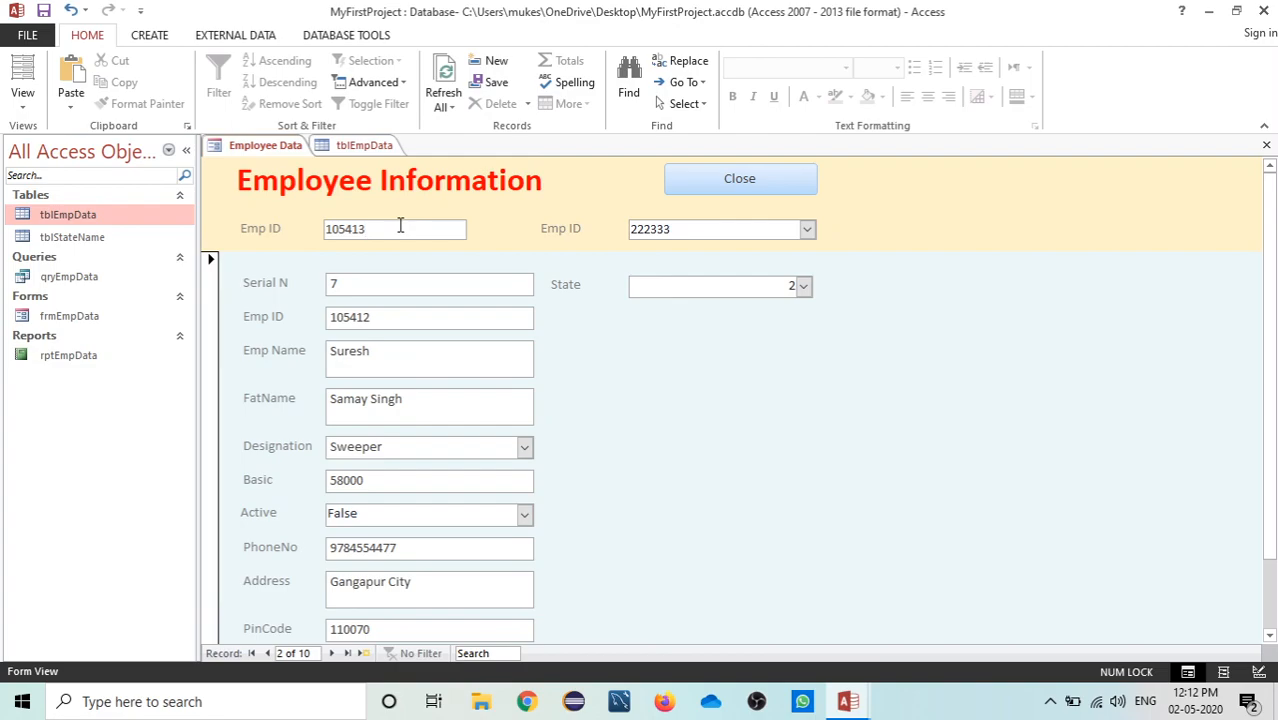
key("Return")
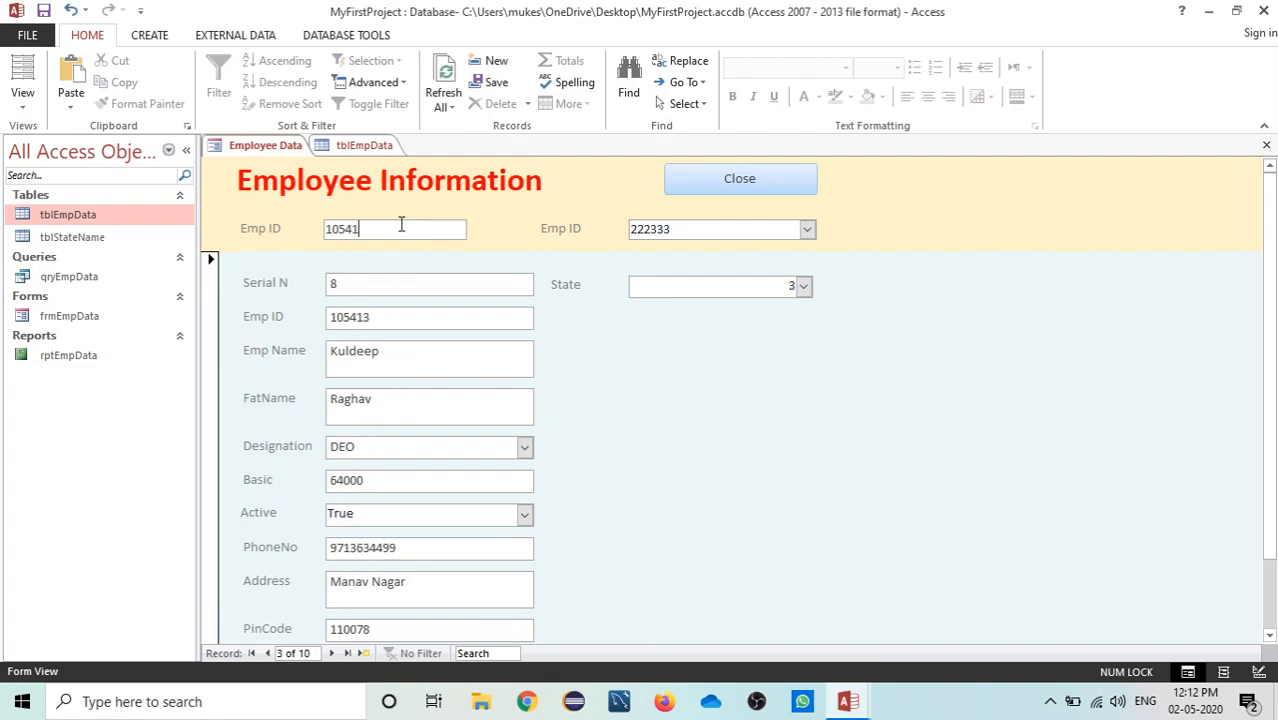
key("Return")
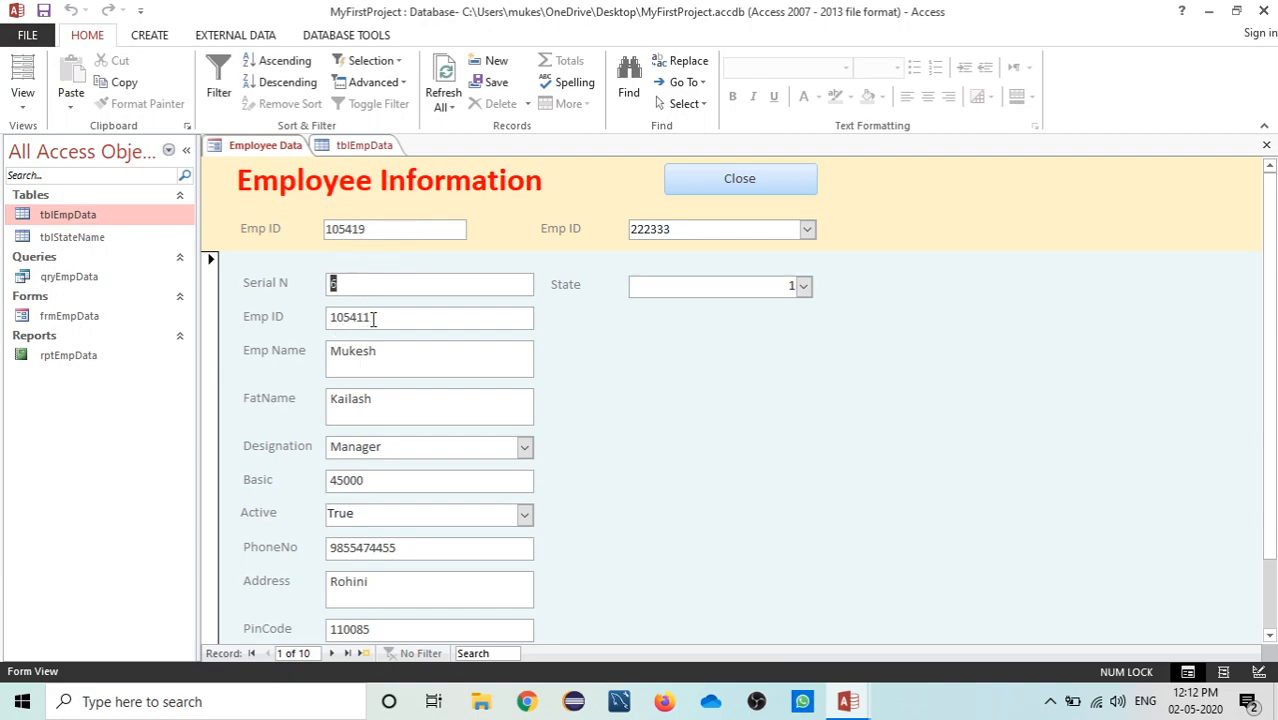
left_click(390, 228)
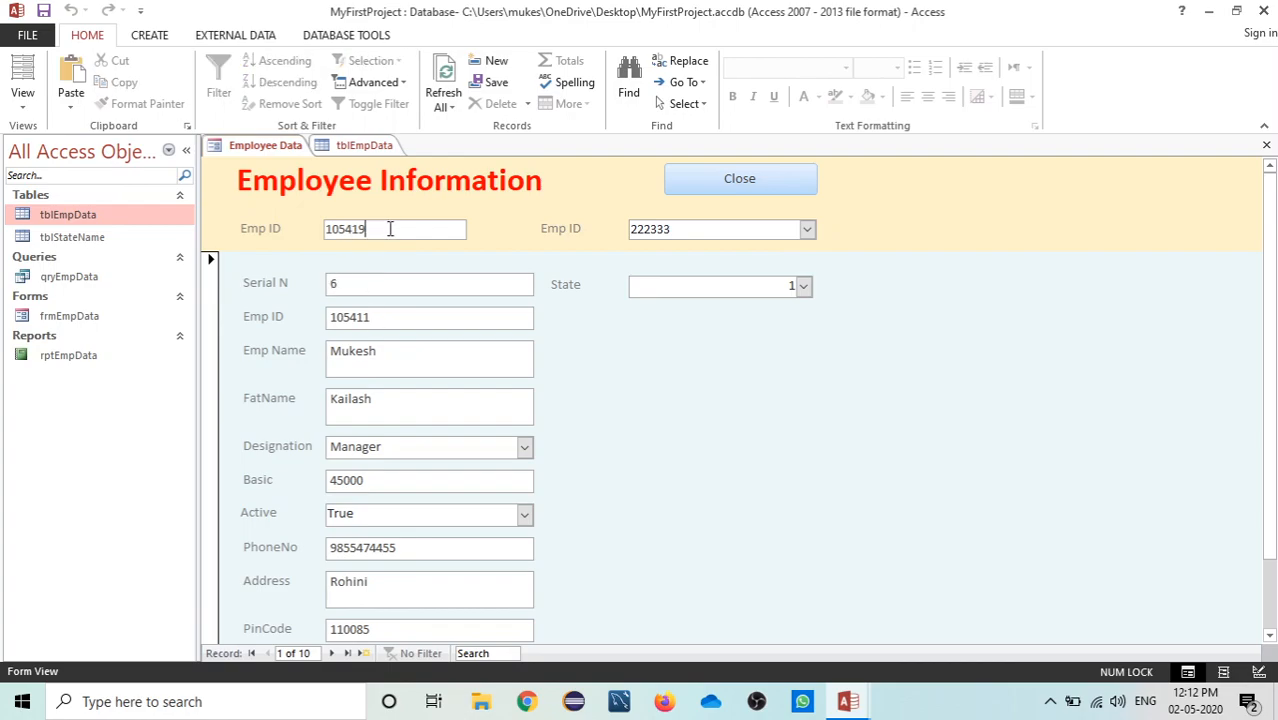
Switch the employee form back to Design View and close the tblEmpData table
right_click(296, 148)
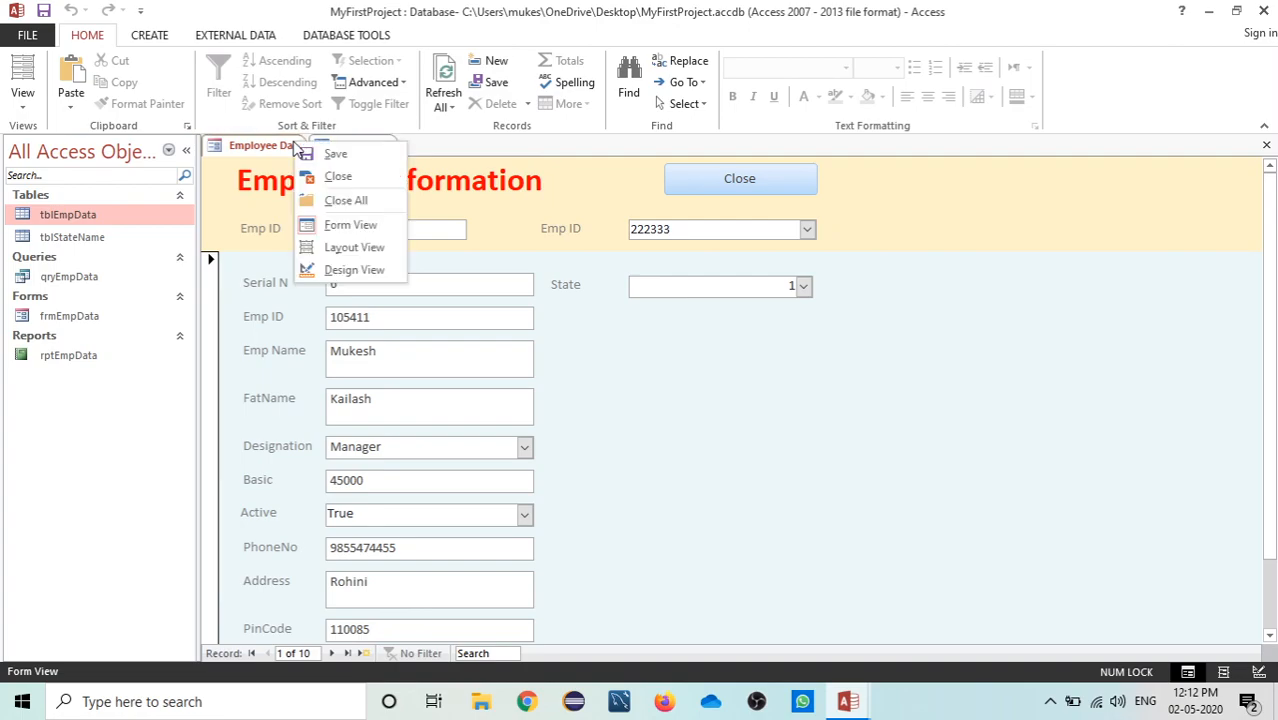
left_click(340, 271)
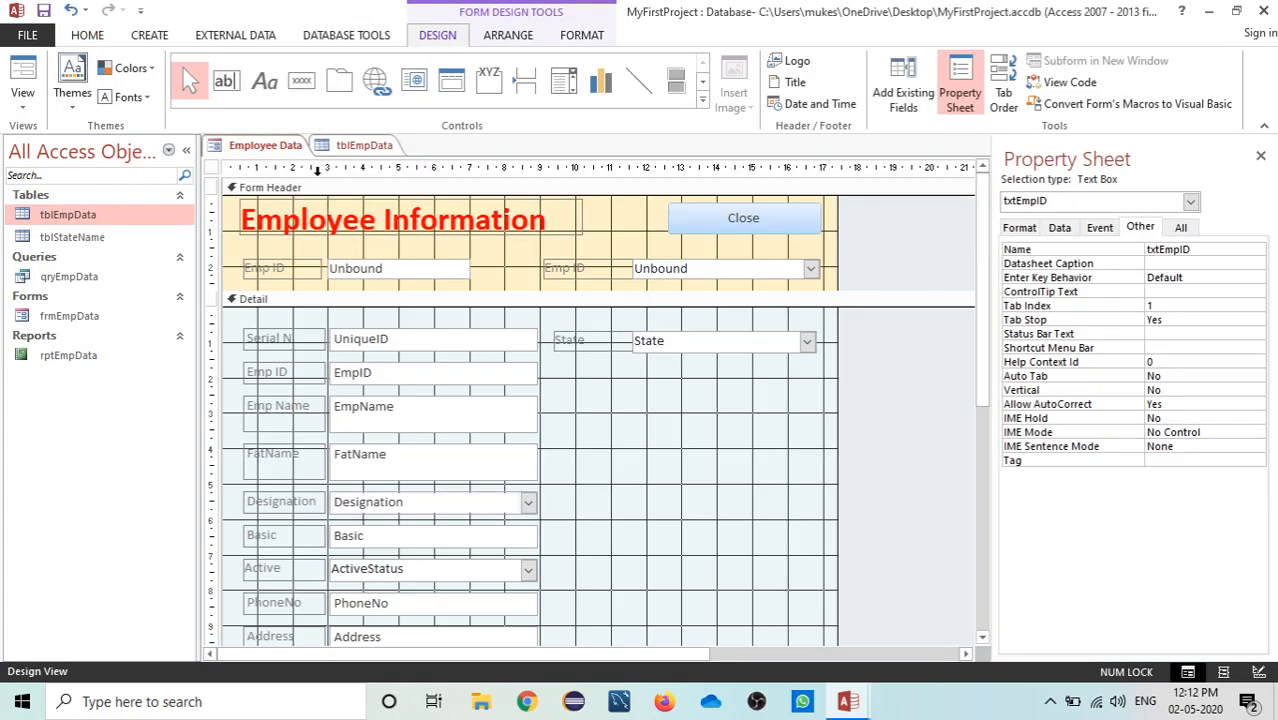
right_click(355, 147)
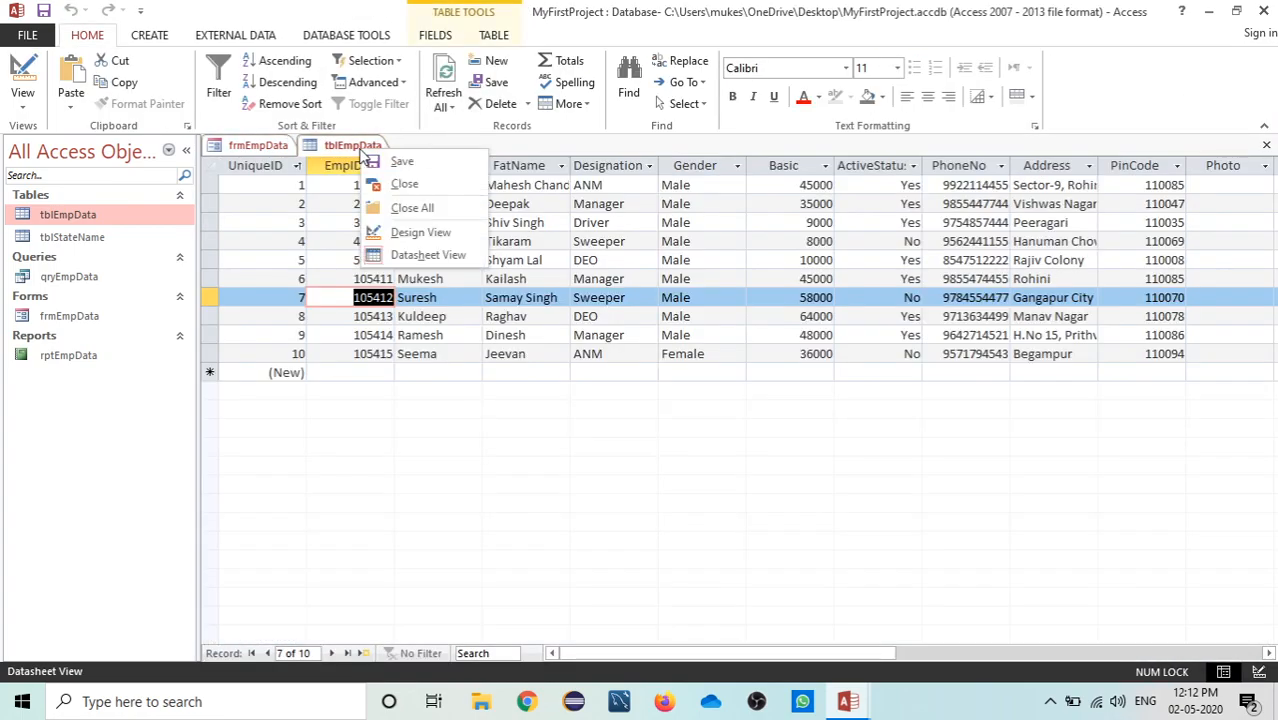
left_click(402, 184)
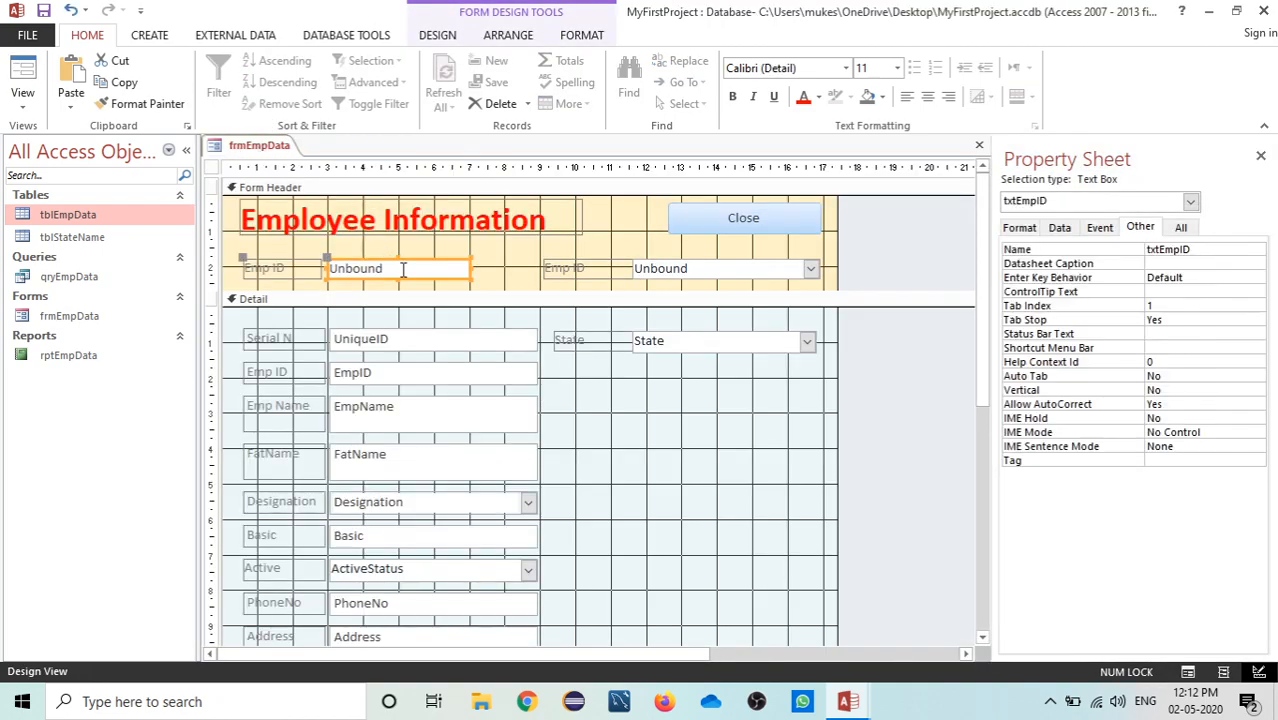
Open the header text box's After Update code and remove the blank line above its Set rst statement
left_click(1097, 229)
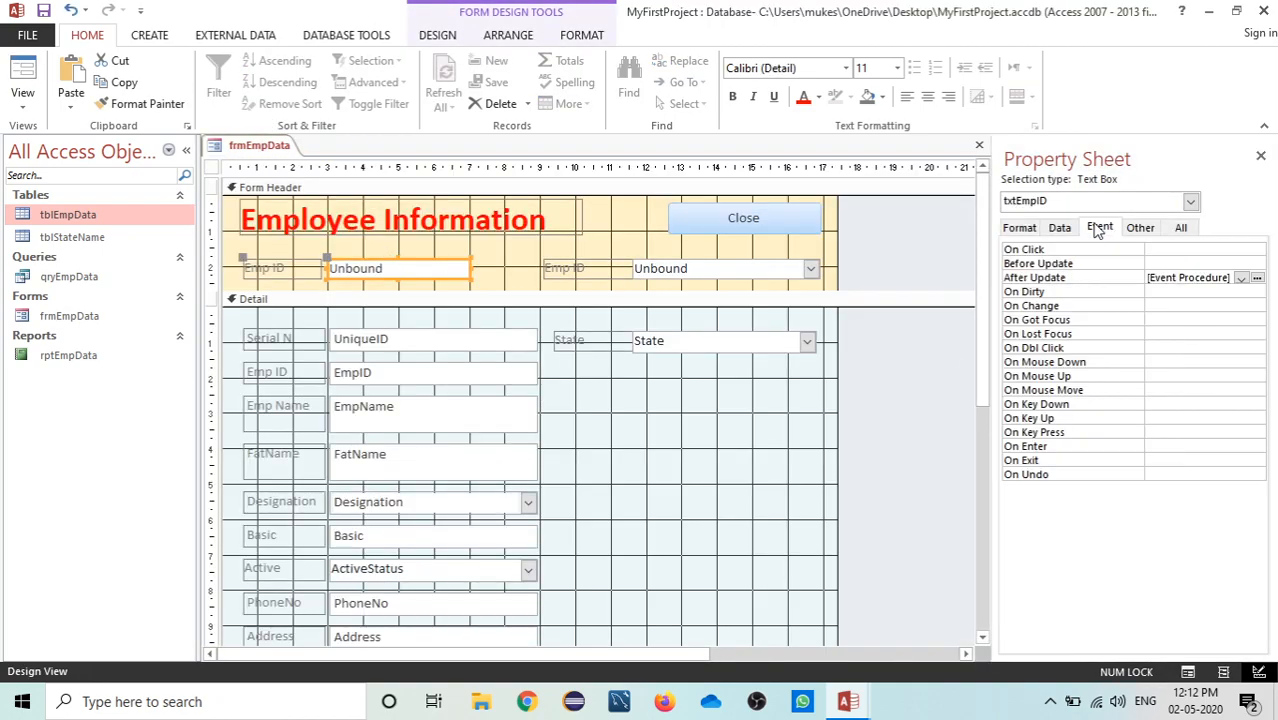
left_click(1257, 280)
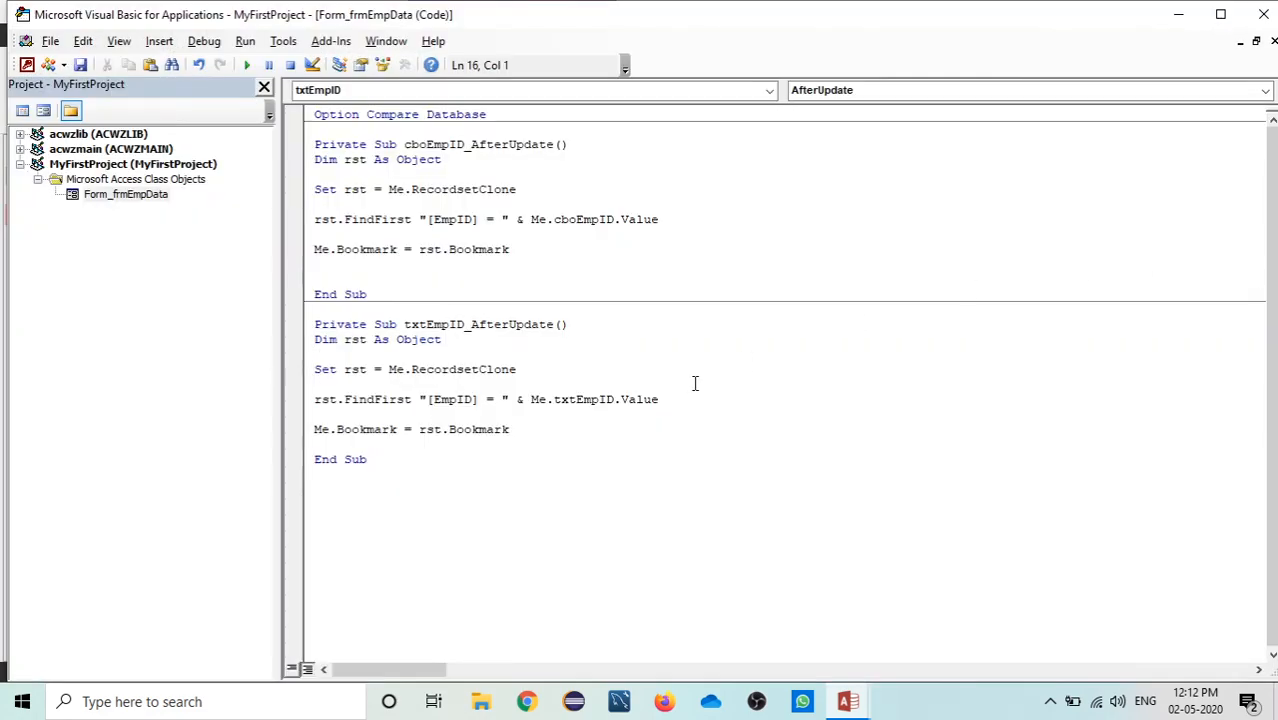
key("Delete")
left_click(529, 354)
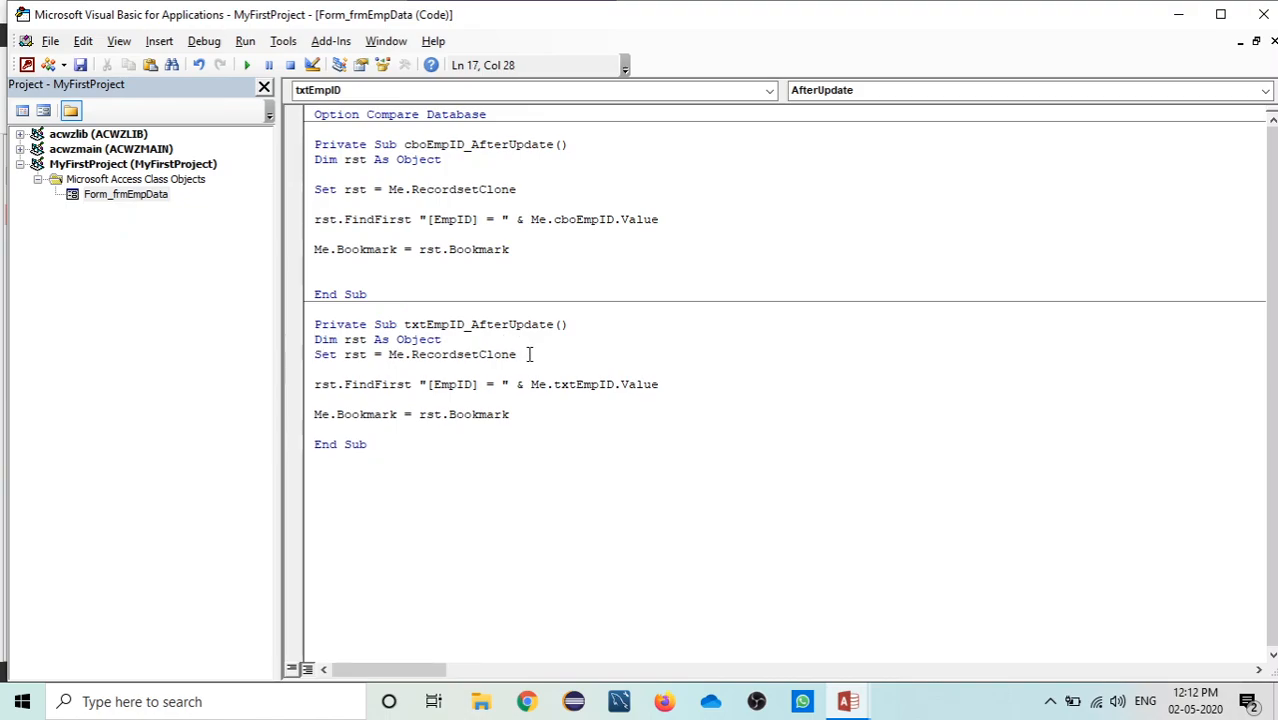
key("Return")
key("Return")
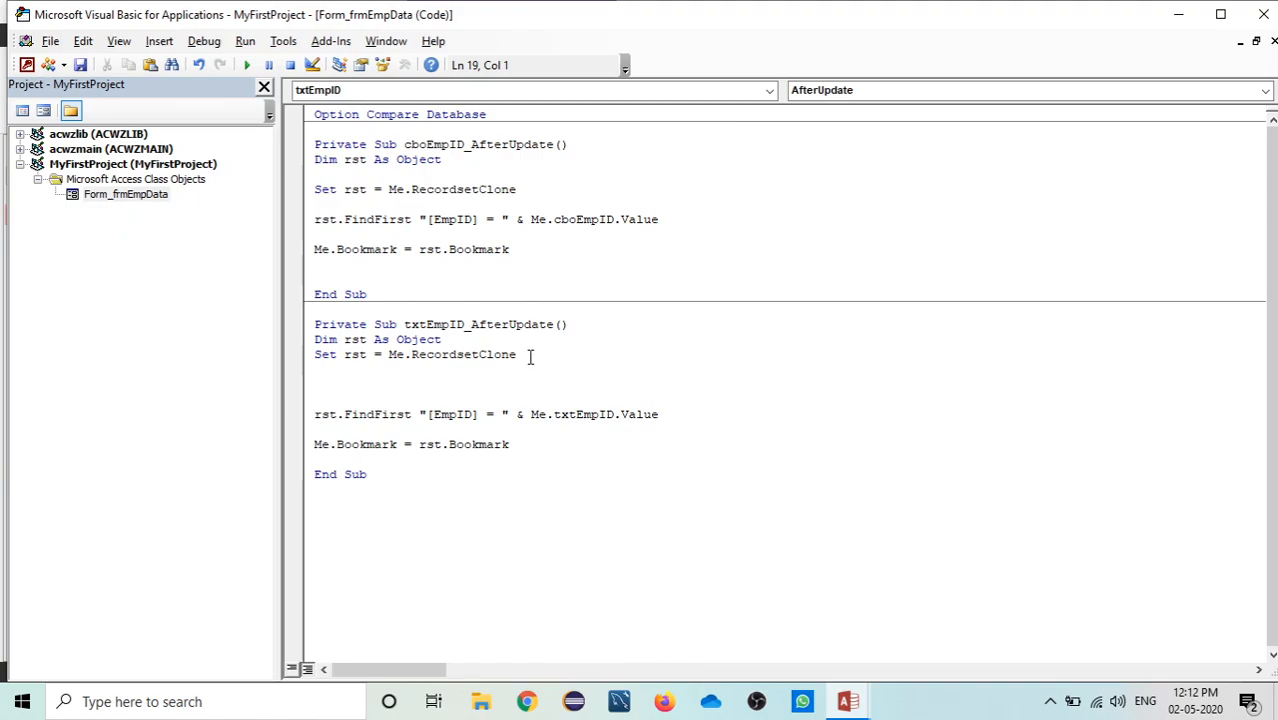
key("Delete")
key("Delete")
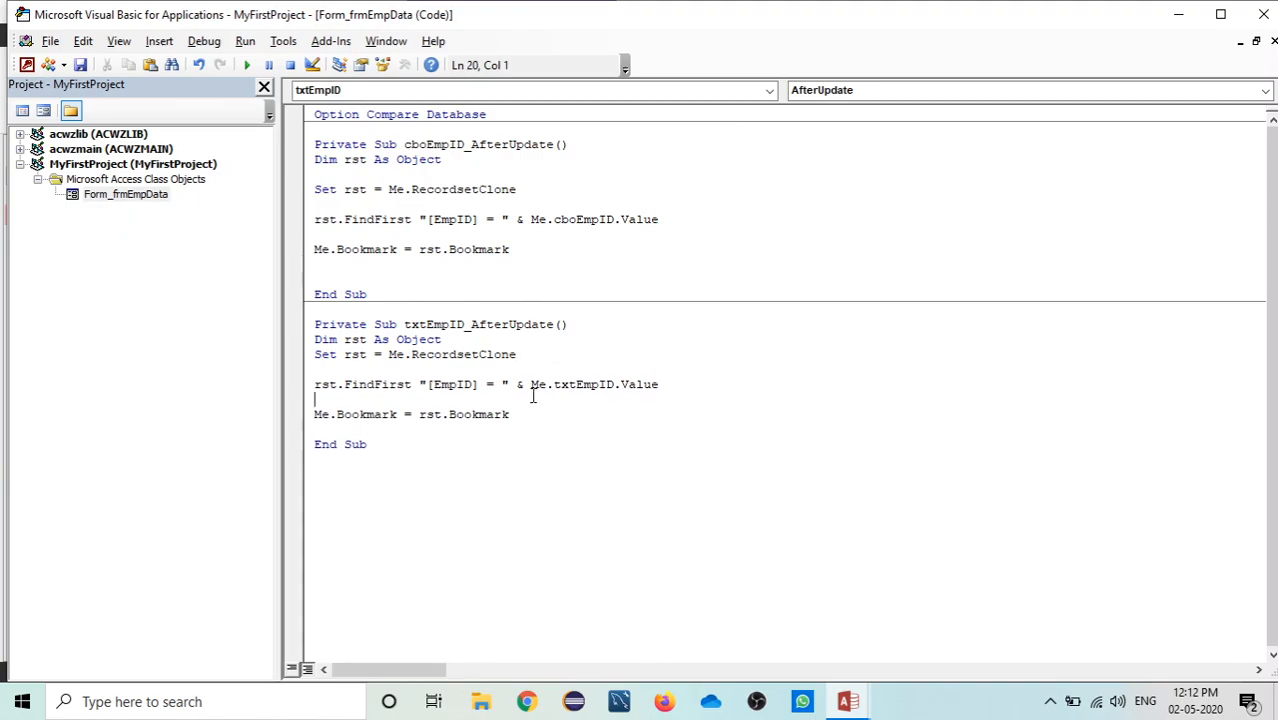
key("Return")
type("if")
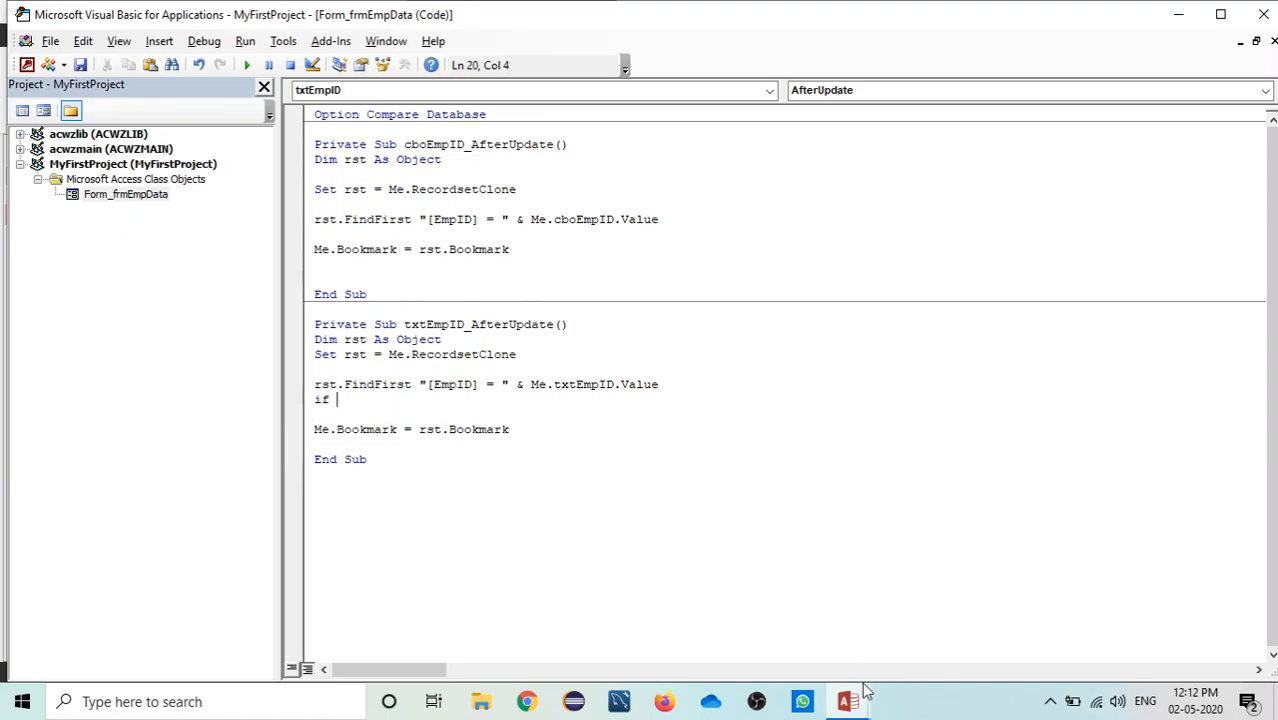
mouse_move(868, 706)
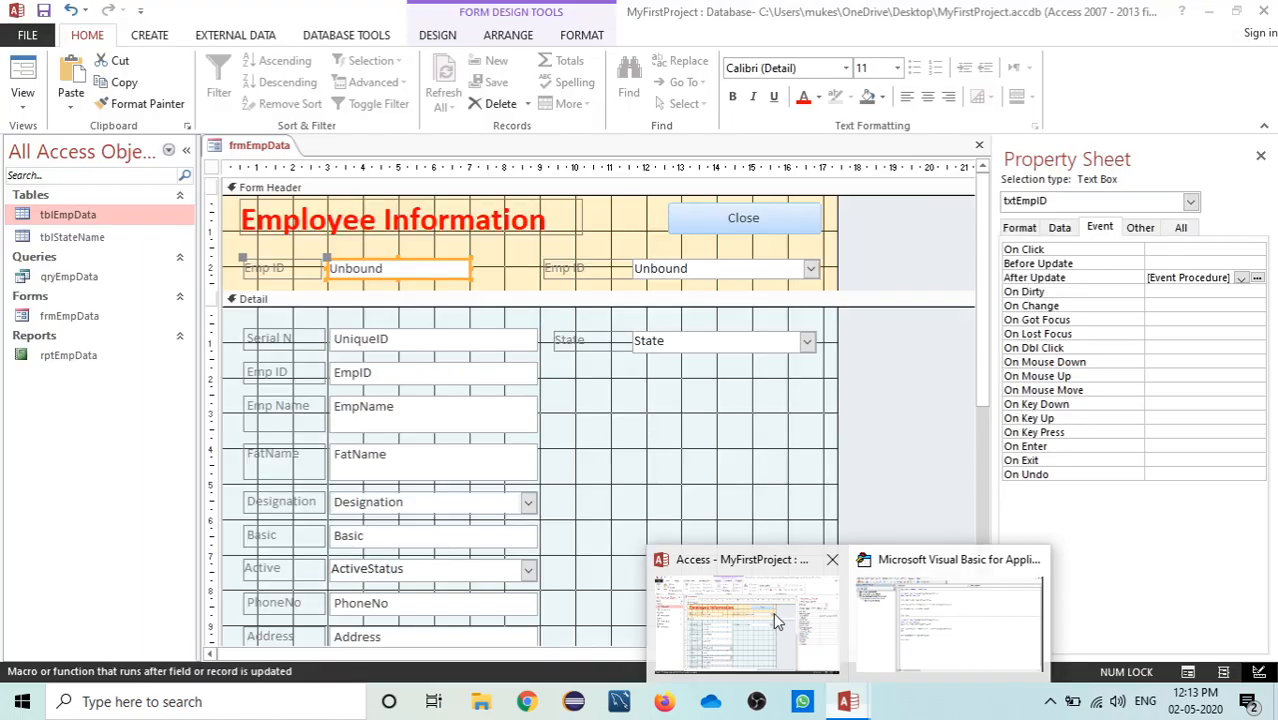
left_click(773, 612)
left_click(389, 374)
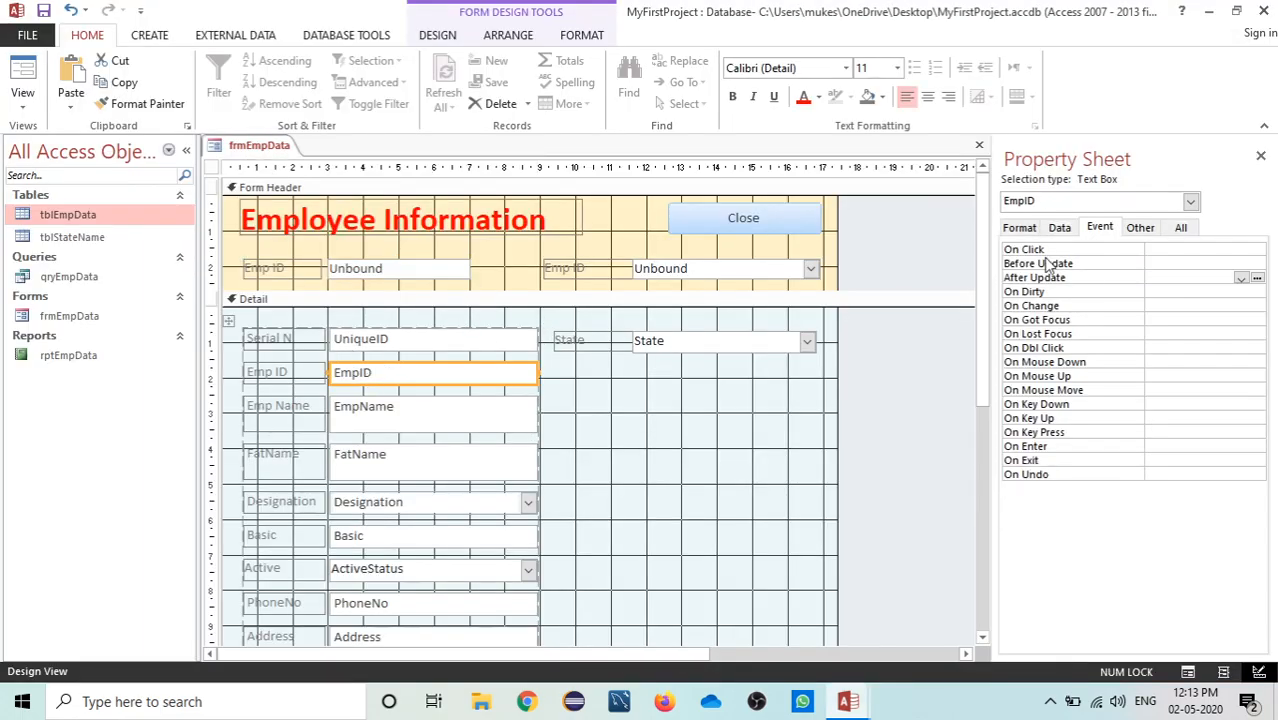
left_click(1146, 230)
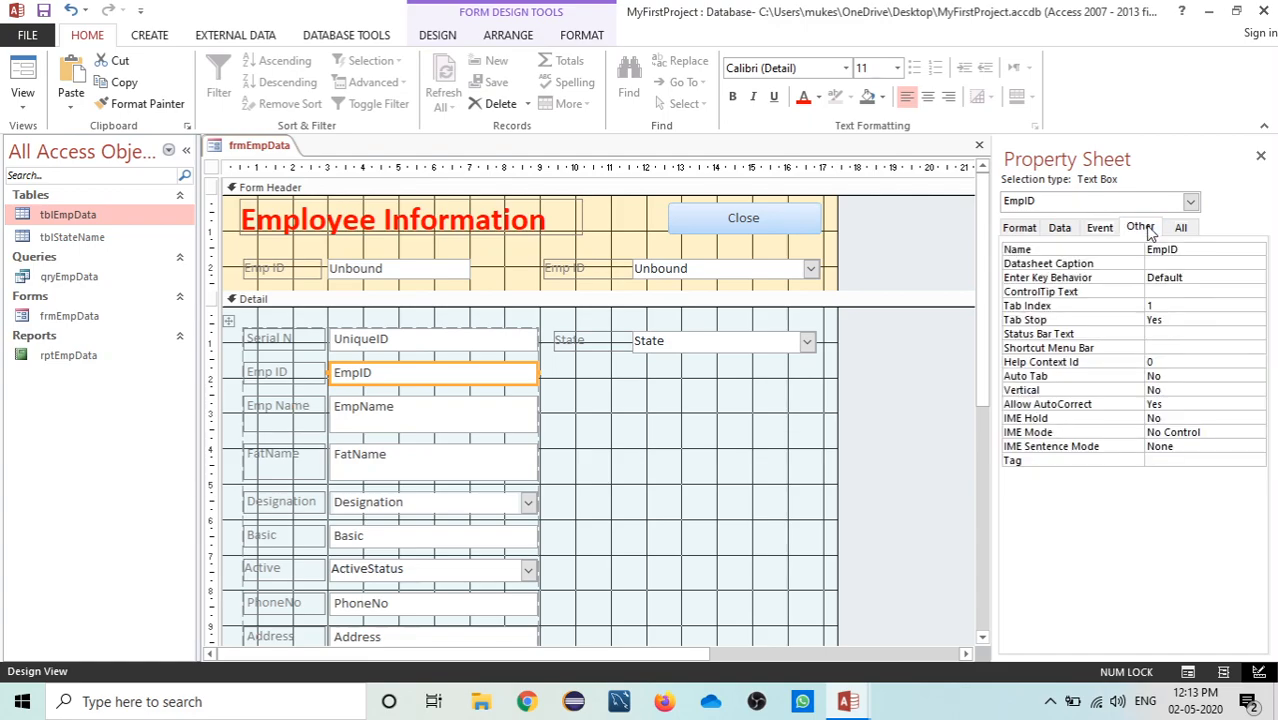
mouse_move(852, 712)
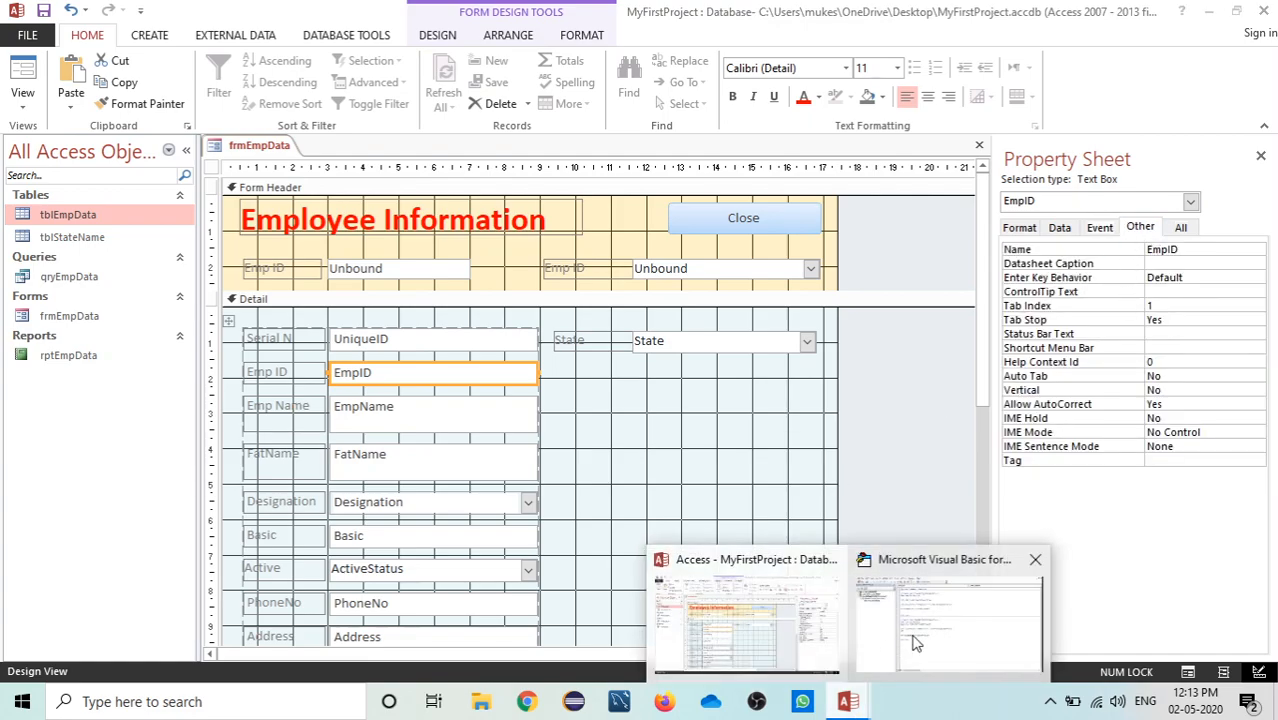
left_click(1005, 620)
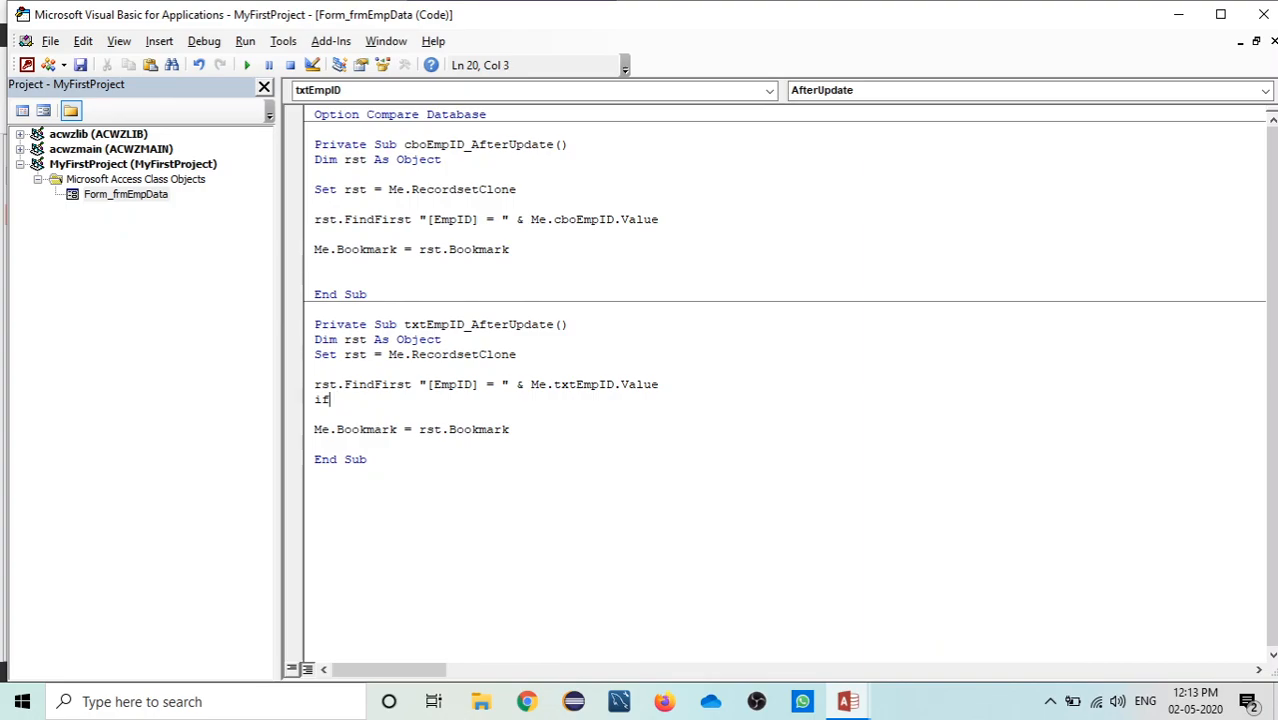
key("BackSpace")
key("BackSpace")
key("BackSpace")
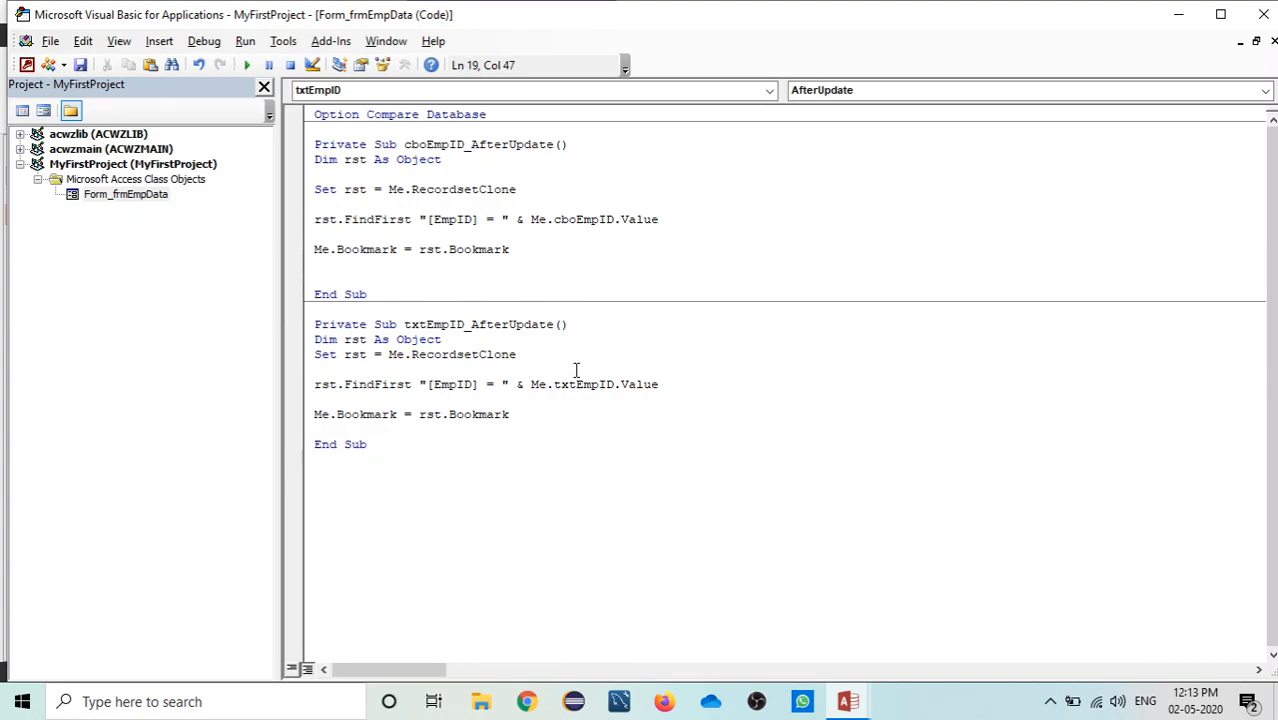
Close the code editor and delete the txtEmpID text box with its label from the frmEmpData form header
left_click(1264, 12)
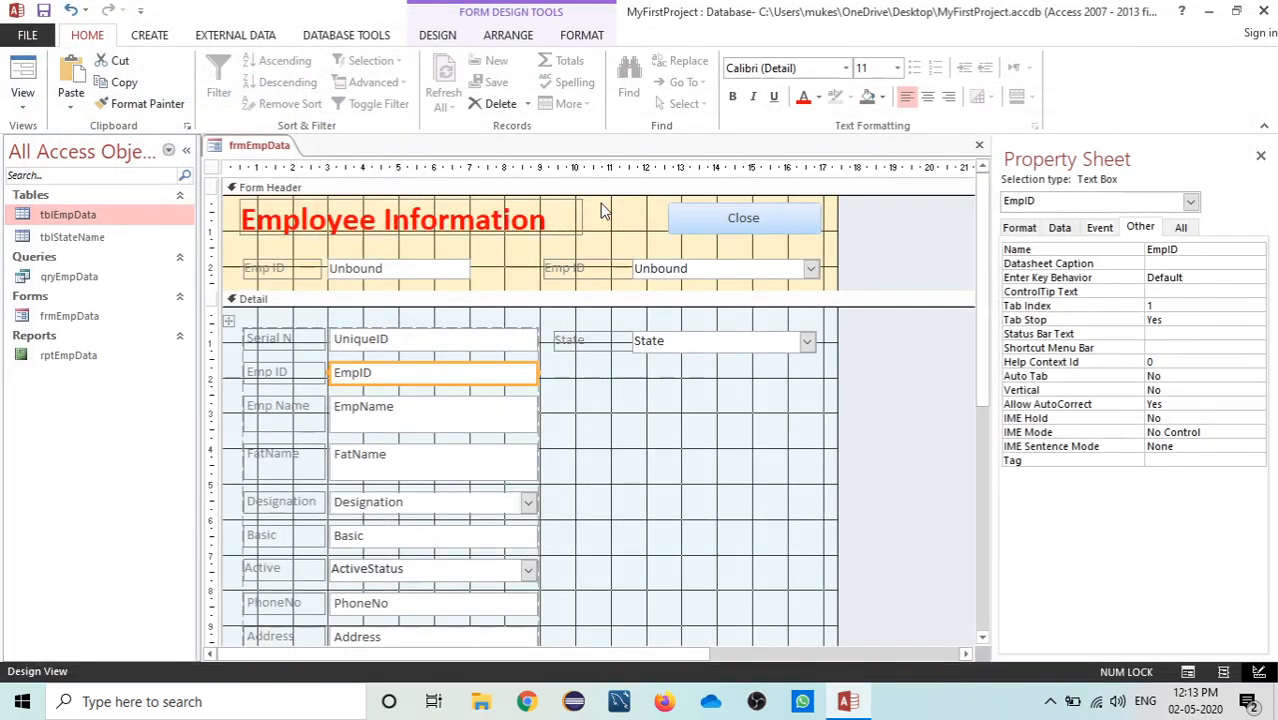
left_click(362, 278)
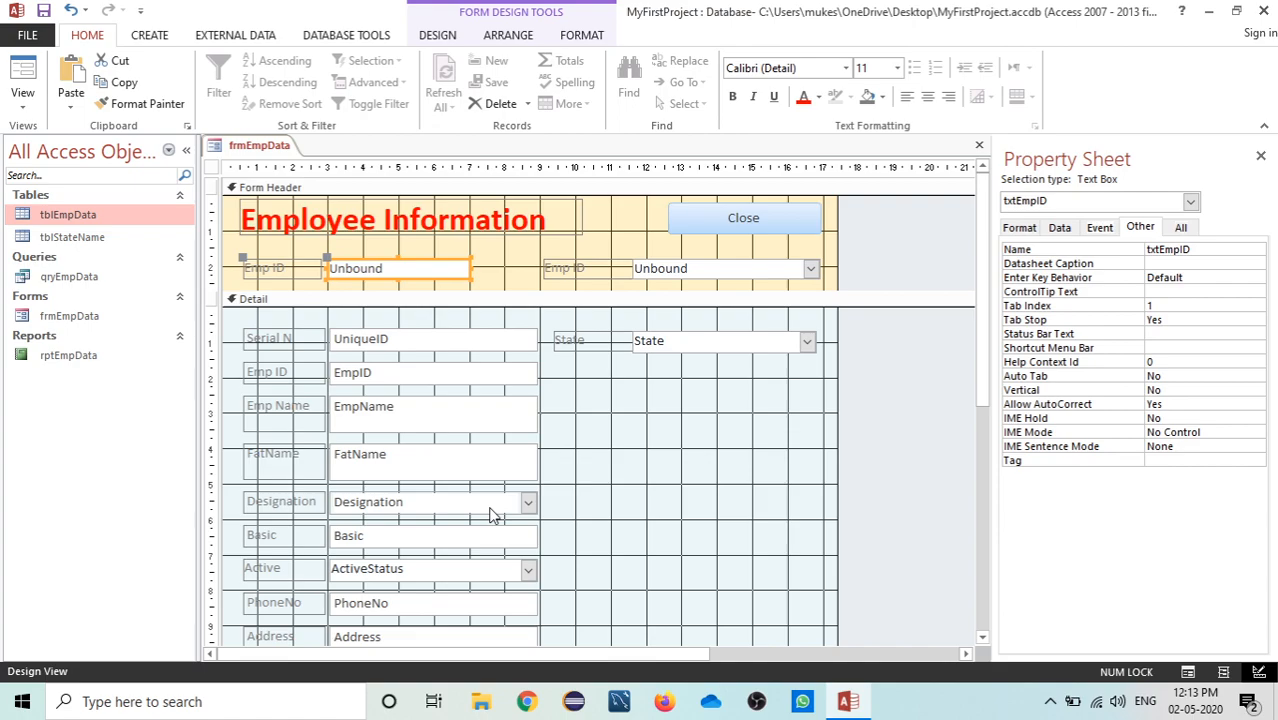
left_click(678, 270)
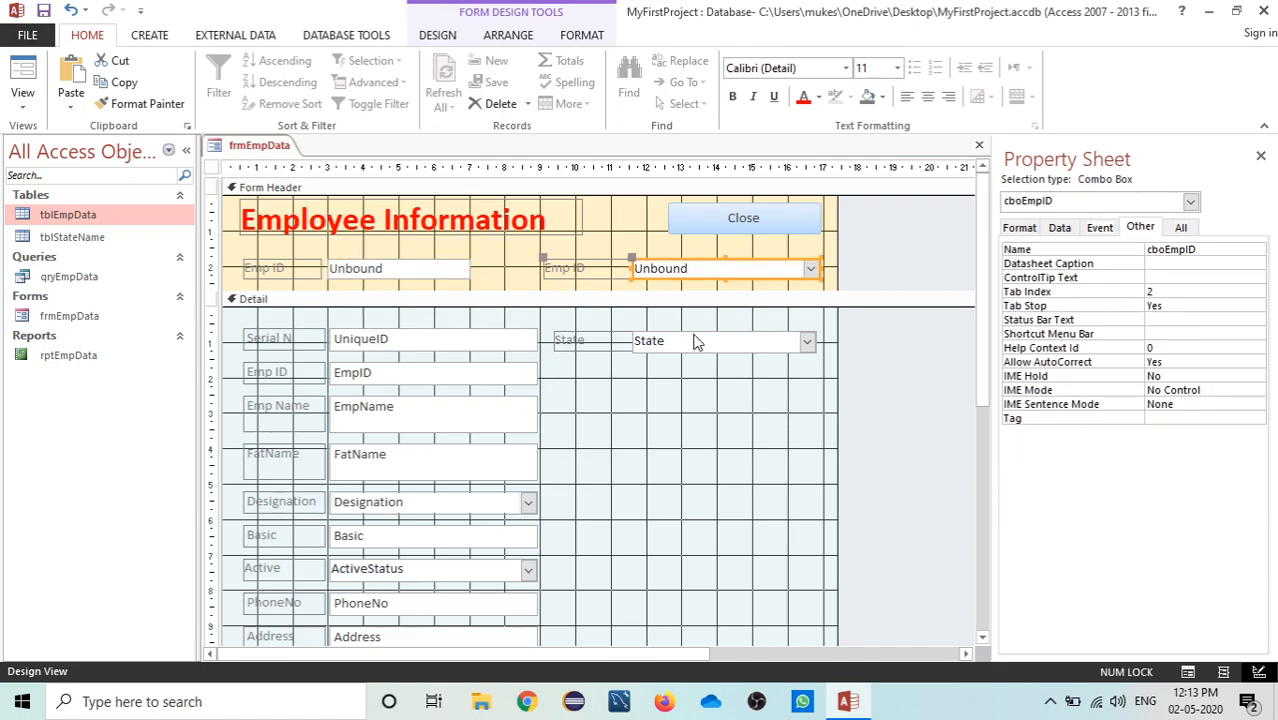
left_click(420, 276)
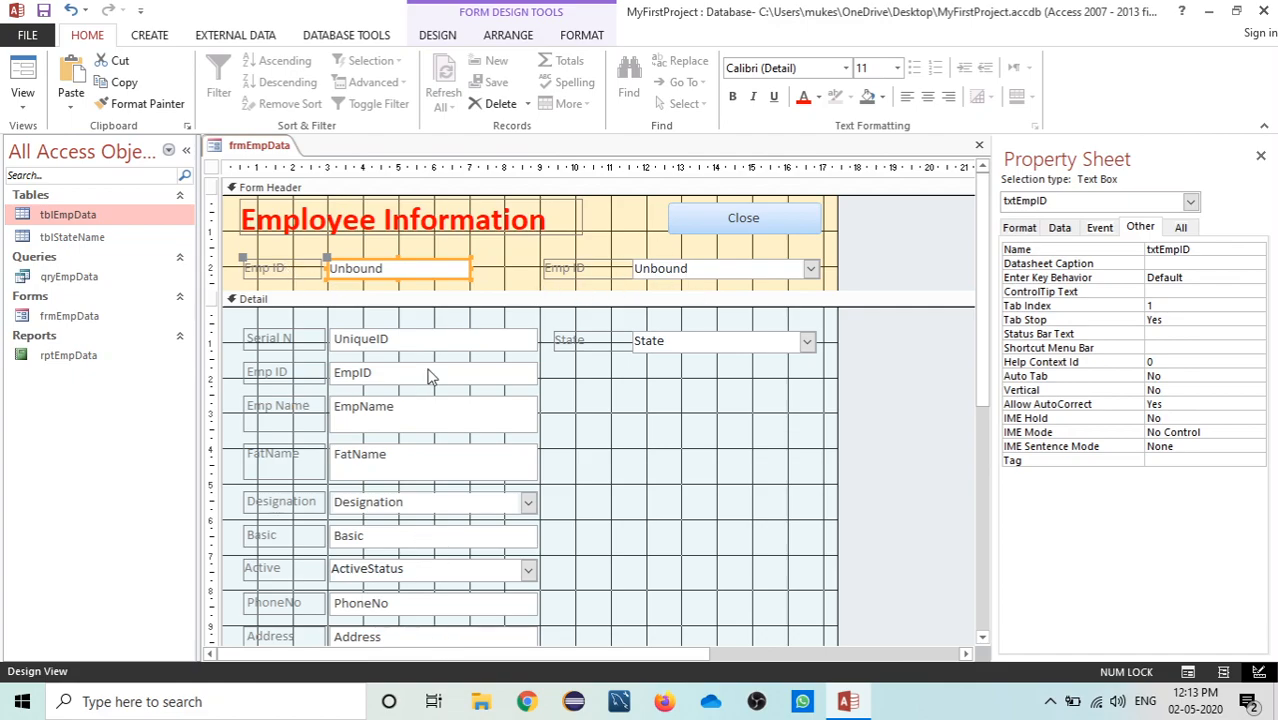
key("Delete")
Move the header's Emp ID combo box and label left until they line up with the Detail section's first column of fields
left_click(668, 268)
key("Left")
key("Left")
key("Left")
key("Left")
key("Left")
key("Left")
key("Left")
key("Left")
key("Left")
key("Left")
key("Left")
key("Left")
key("Left")
key("Left")
key("Left")
key("Left")
key("Left")
key("Left")
key("Left")
key("Left")
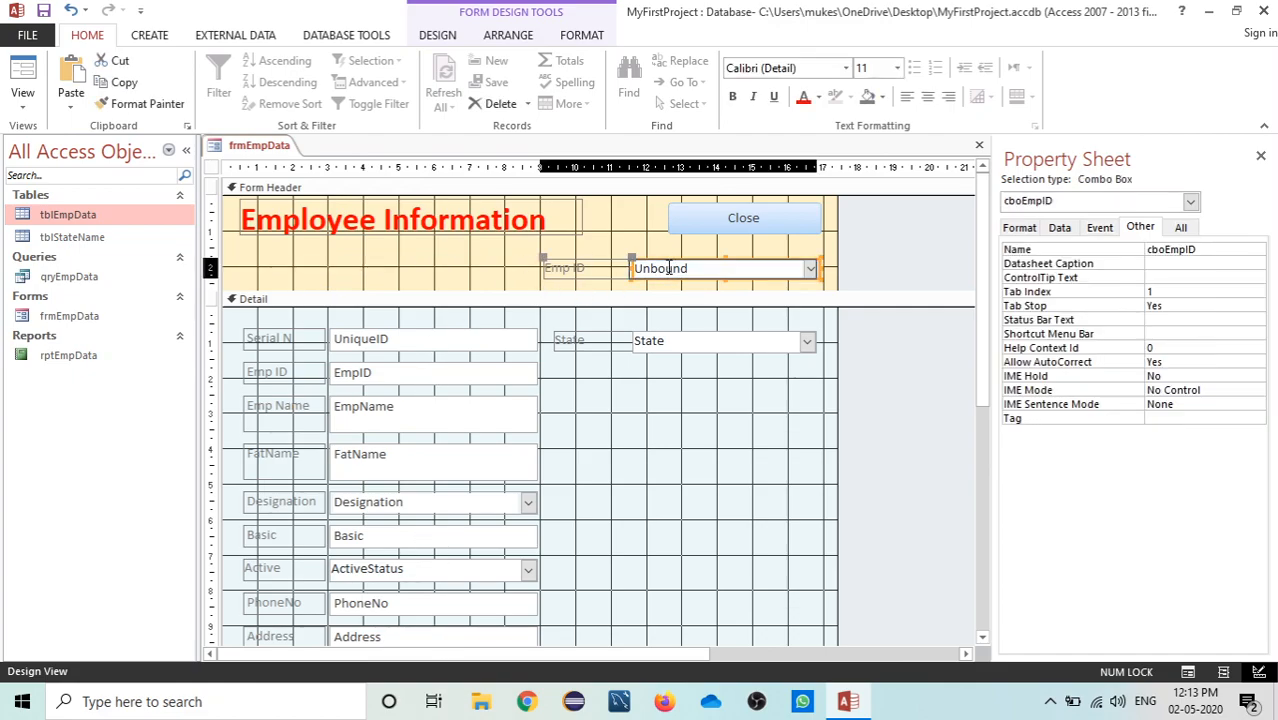
key("Left")
key("Left")
key("Left")
key("Left")
key("Left")
key("Left")
key("Left")
key("Left")
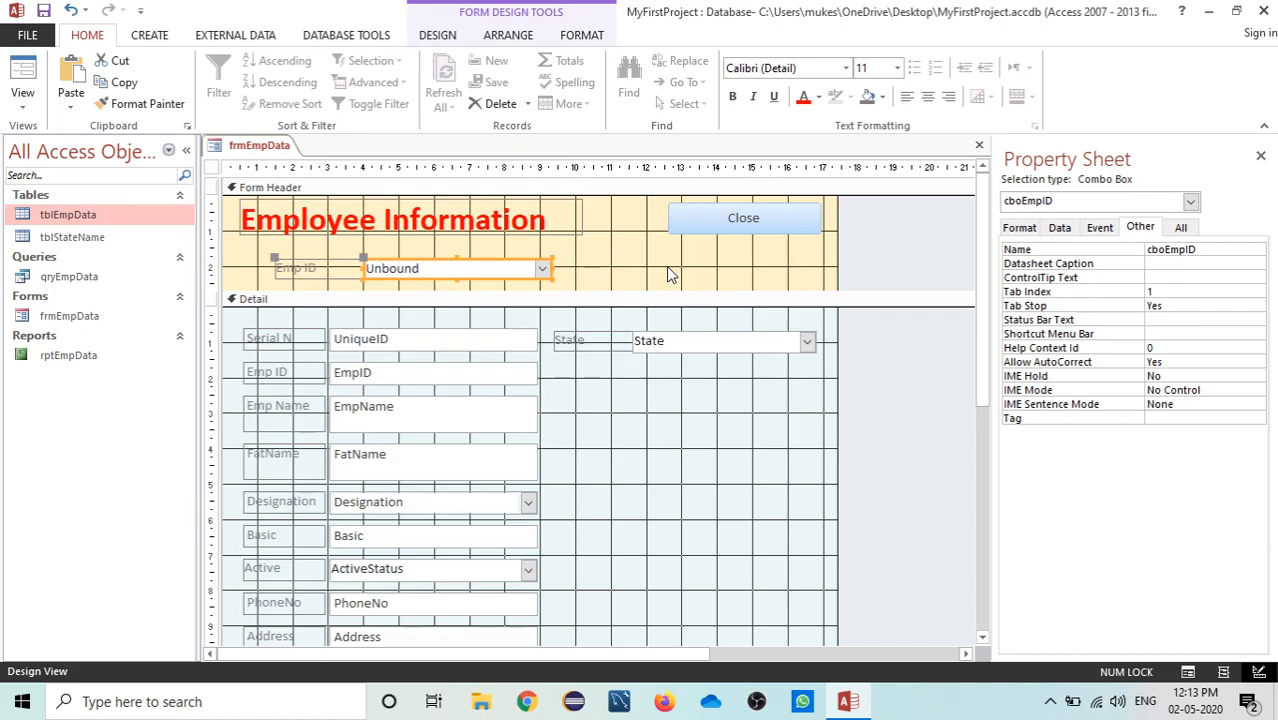
key("Left")
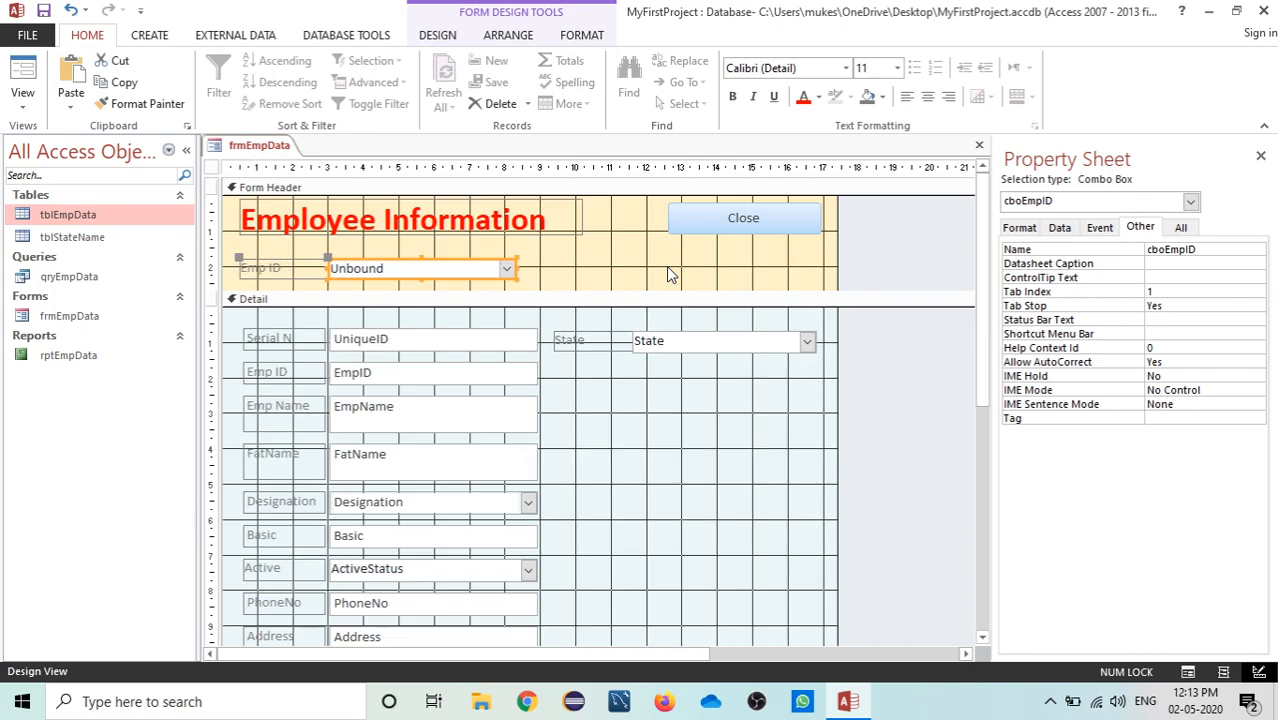
key("Right")
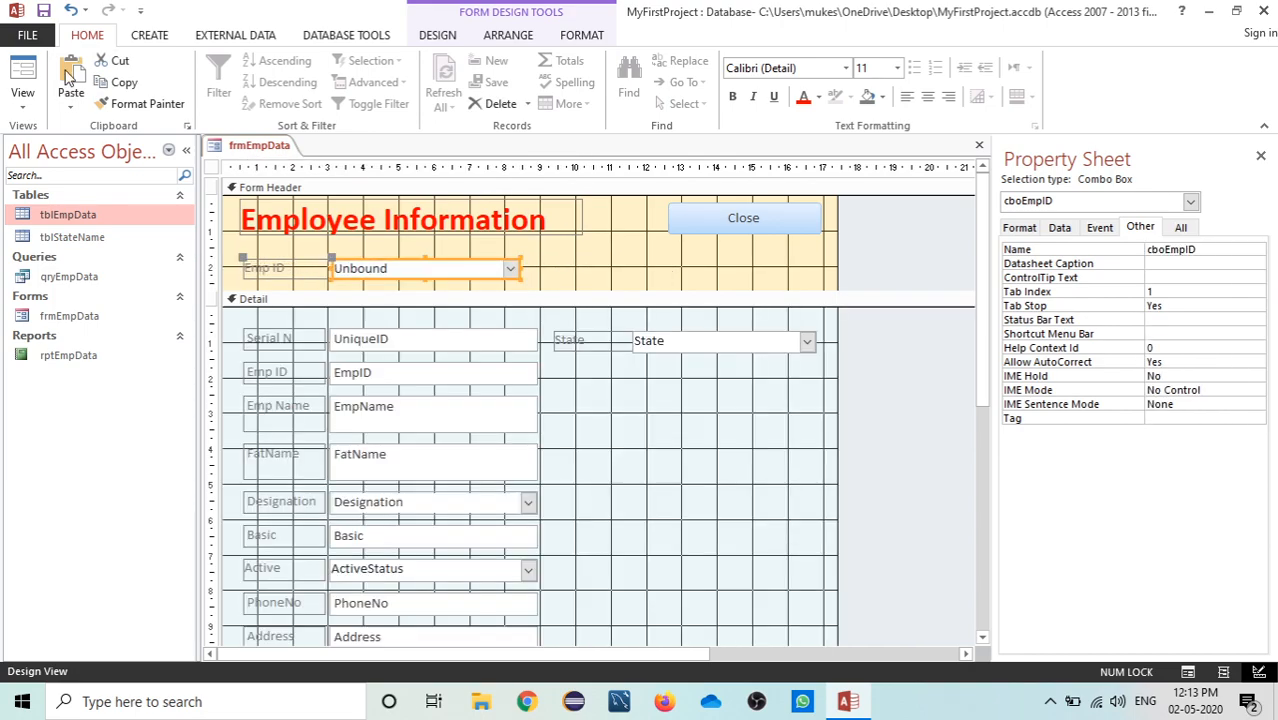
Widen the header's Emp ID combo box to match the right edge of the Detail section's first column of fields
left_click(696, 438)
left_click(505, 280)
left_click_drag(533, 269, 535, 269)
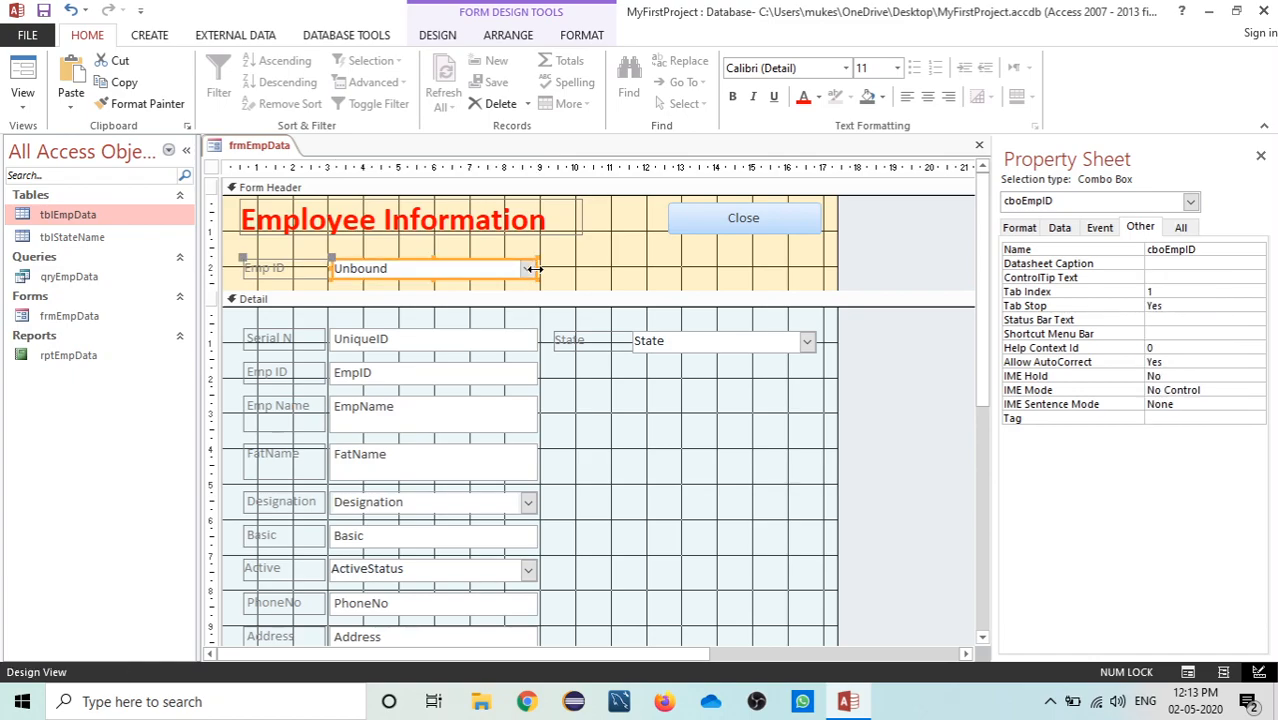
Review the rptEmpData report and the tblEmpData table, closing each one after viewing it
left_click(113, 360)
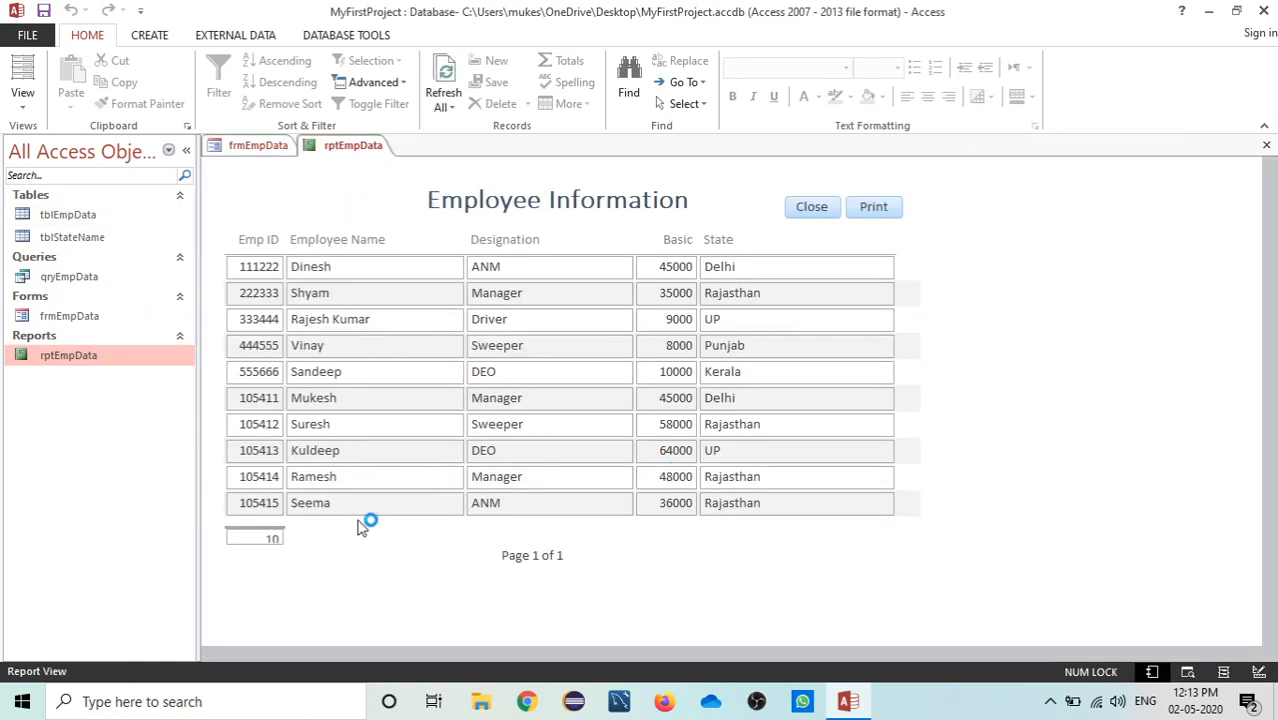
right_click(371, 147)
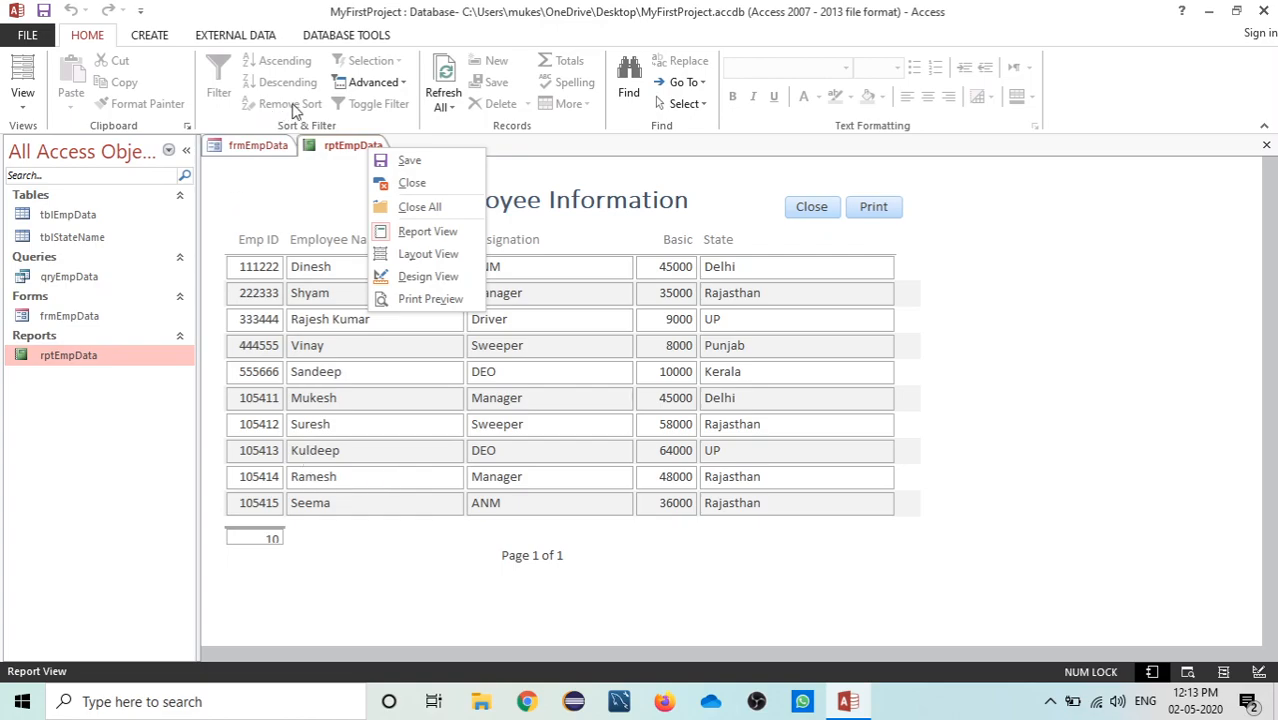
left_click(412, 185)
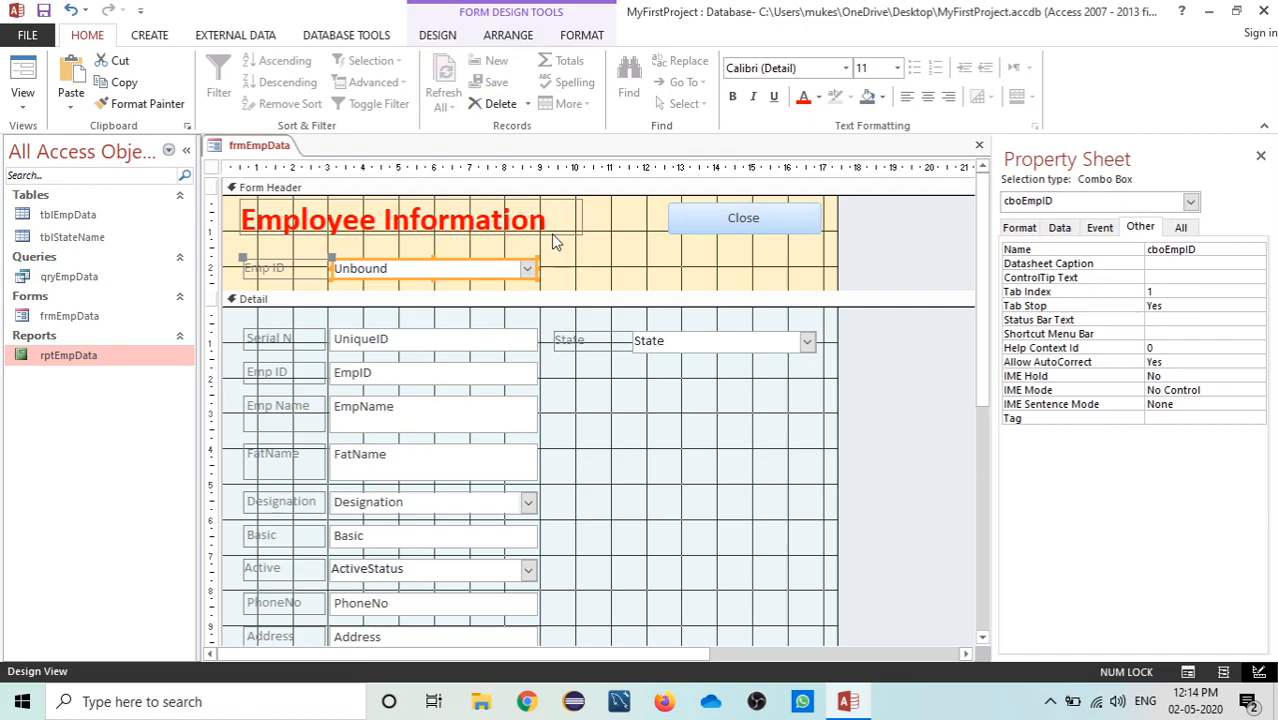
double_click(84, 216)
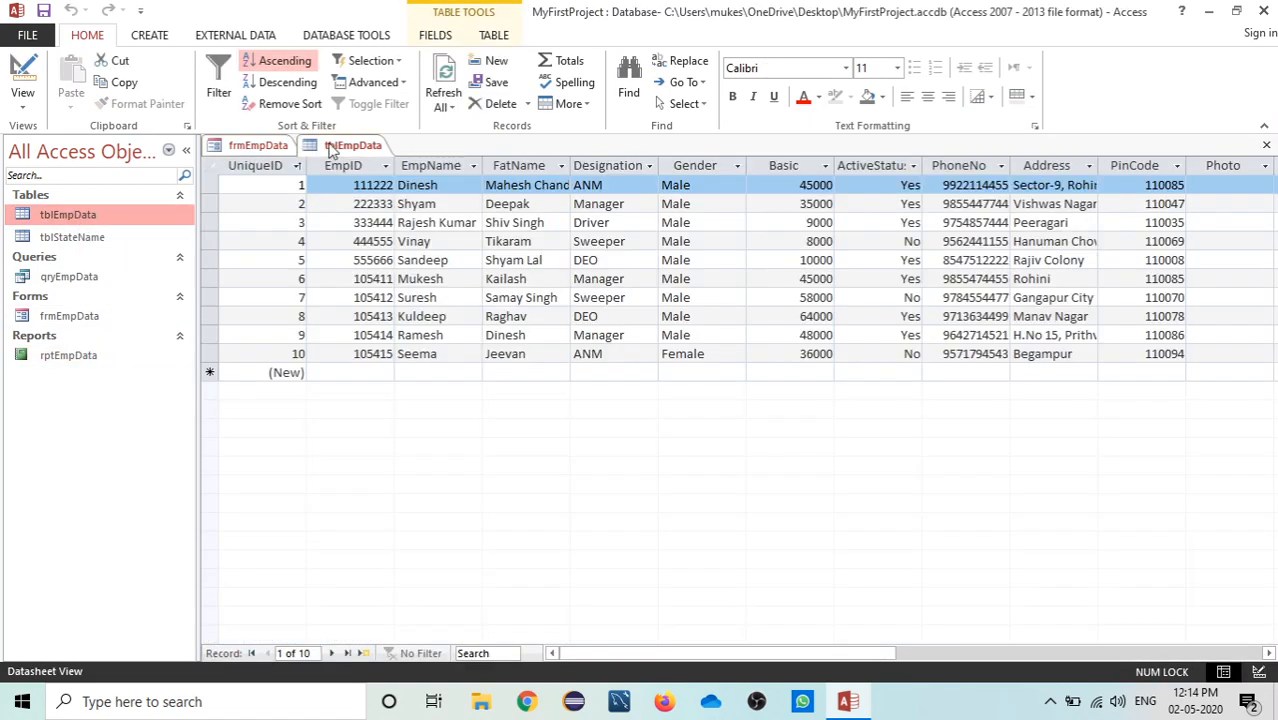
right_click(334, 143)
left_click(355, 176)
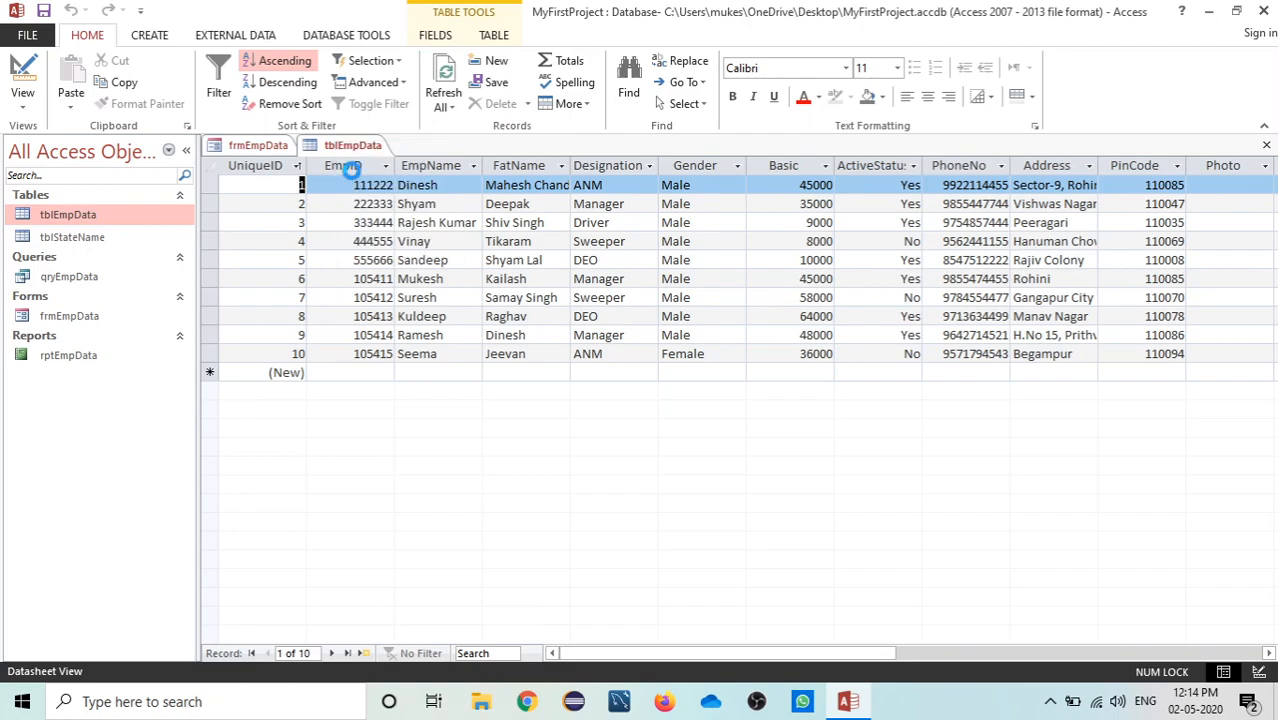
Open the qryEmpData query and the rptEmpData report and compare their records
double_click(60, 280)
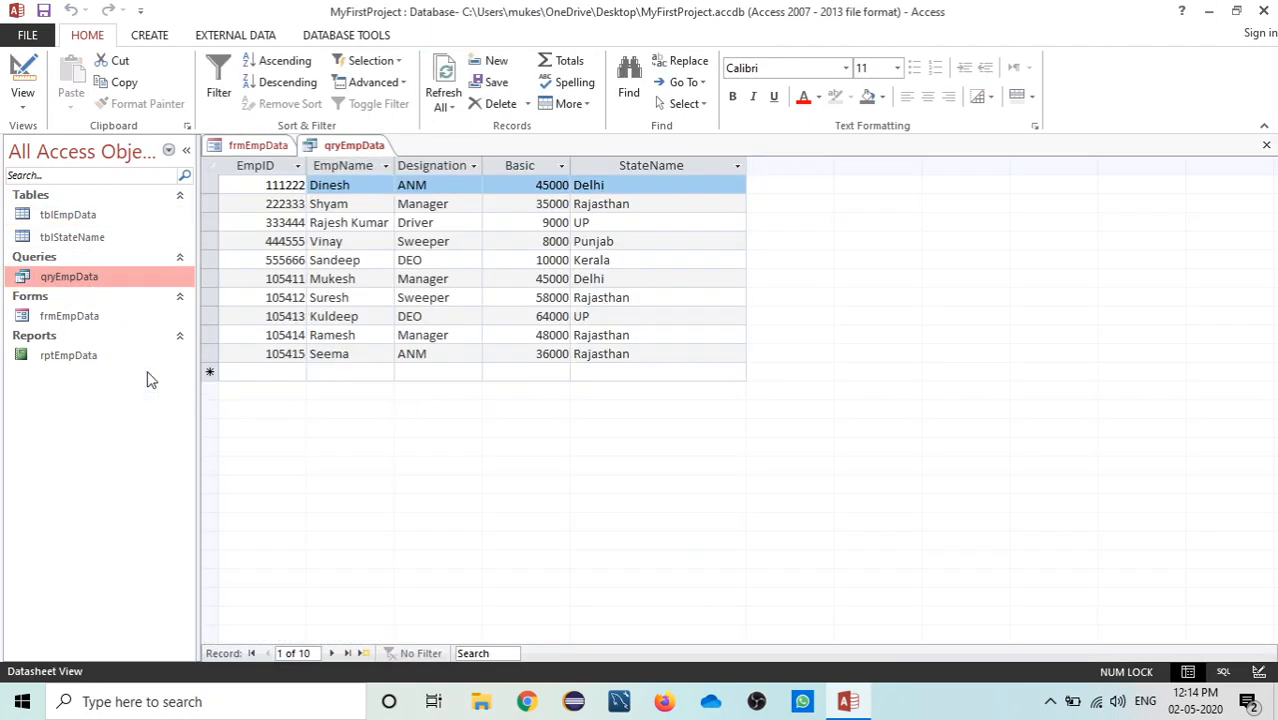
double_click(122, 356)
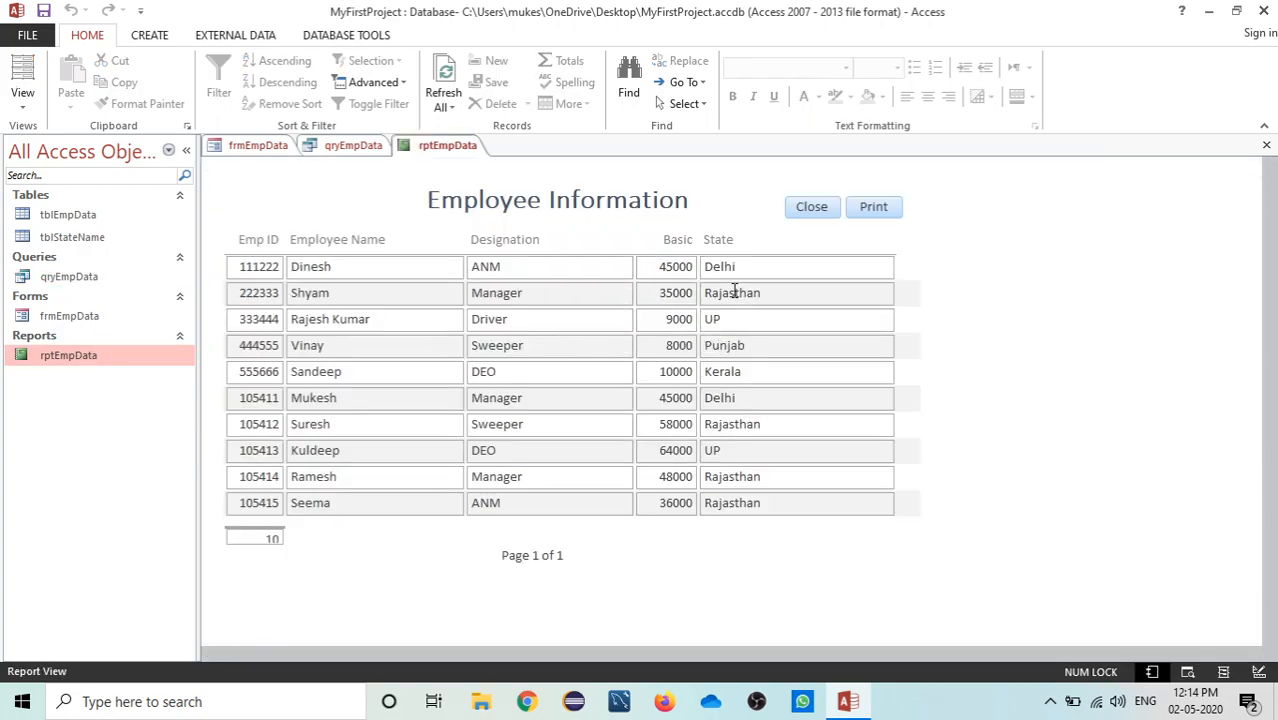
left_click(355, 146)
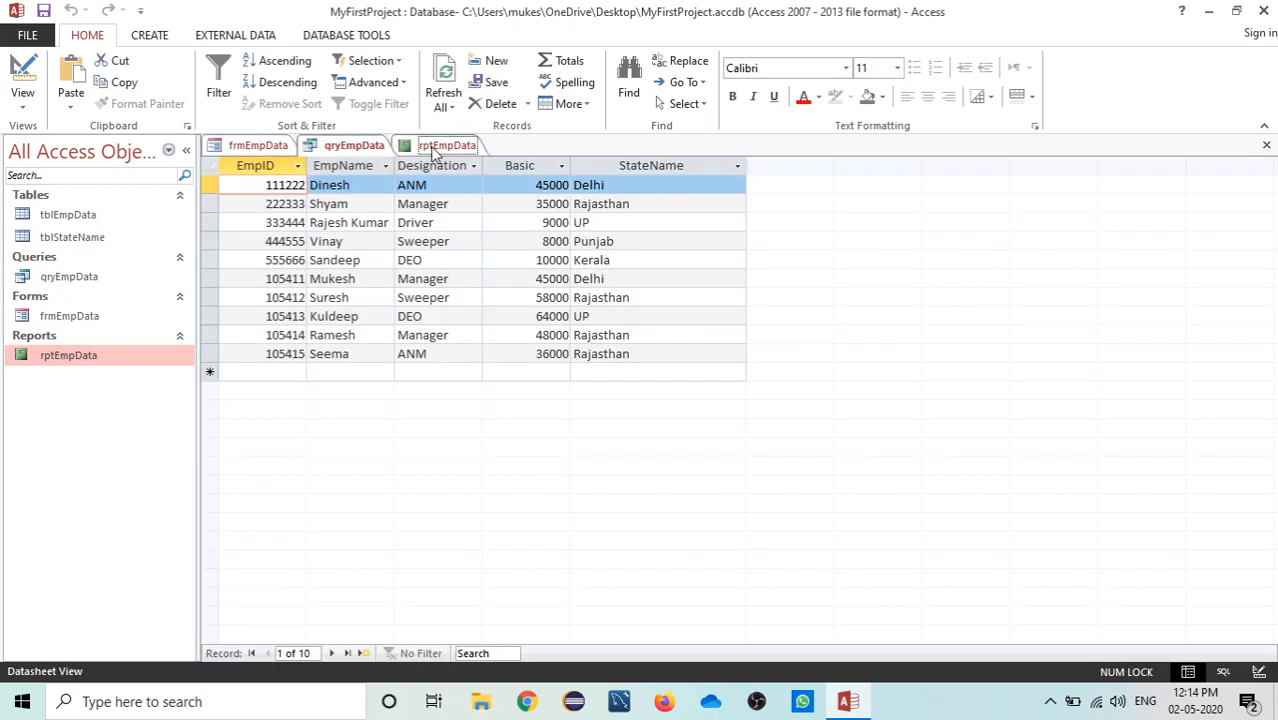
Check the rptEmpData report's Record Source property in Design View and close the report
right_click(433, 148)
left_click(470, 276)
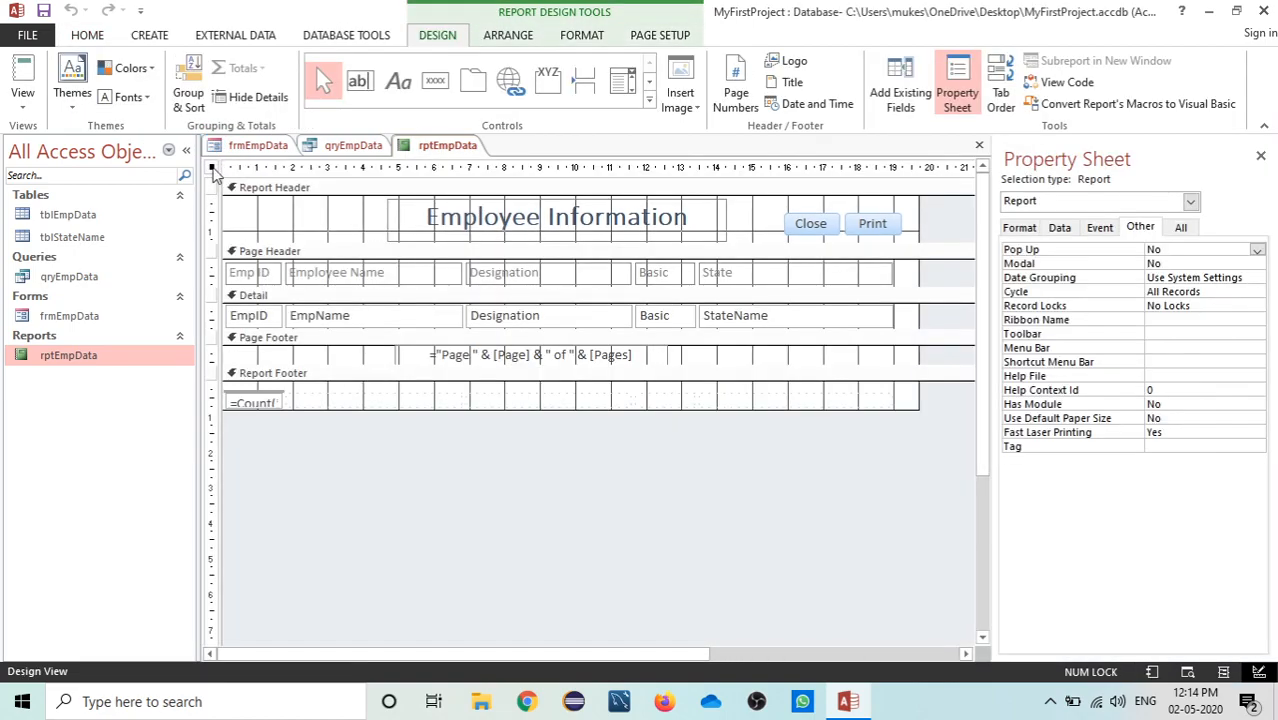
left_click(1060, 228)
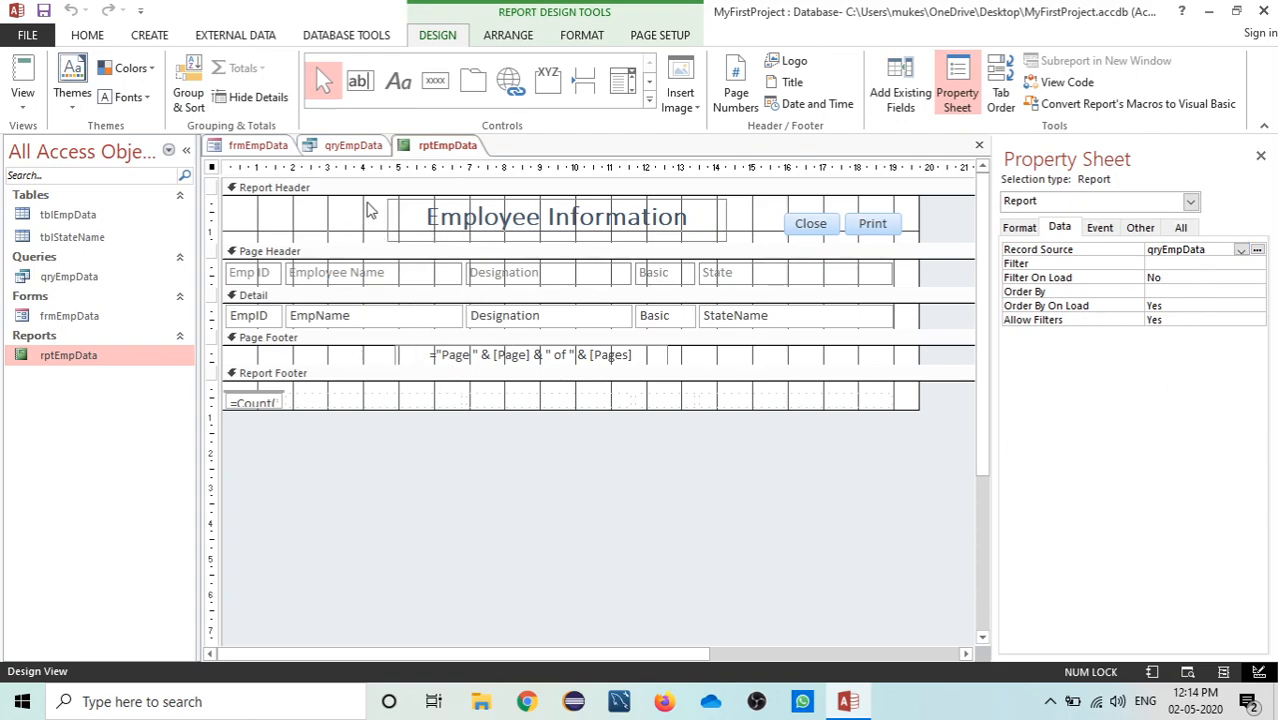
right_click(425, 148)
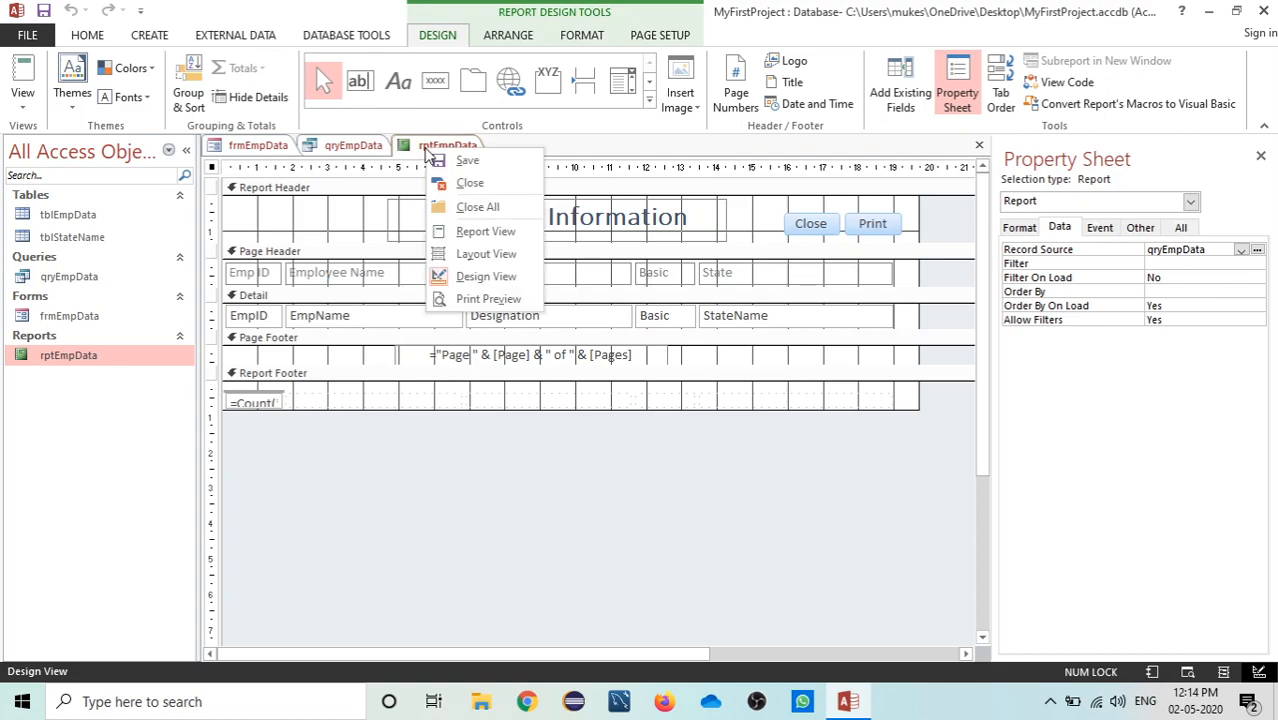
left_click(460, 183)
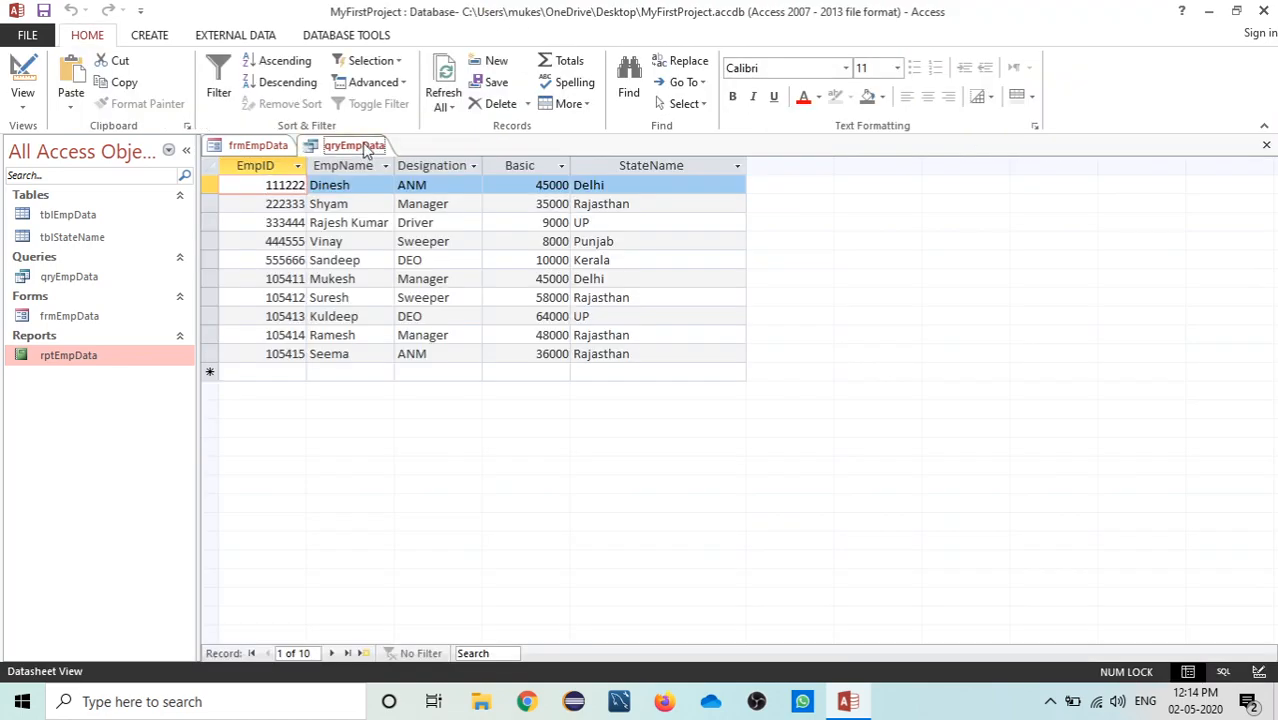
Examine qryEmpData's tables and fields in Design View, enlarging the tblEmpData field list, and return to Datasheet View
left_click(22, 72)
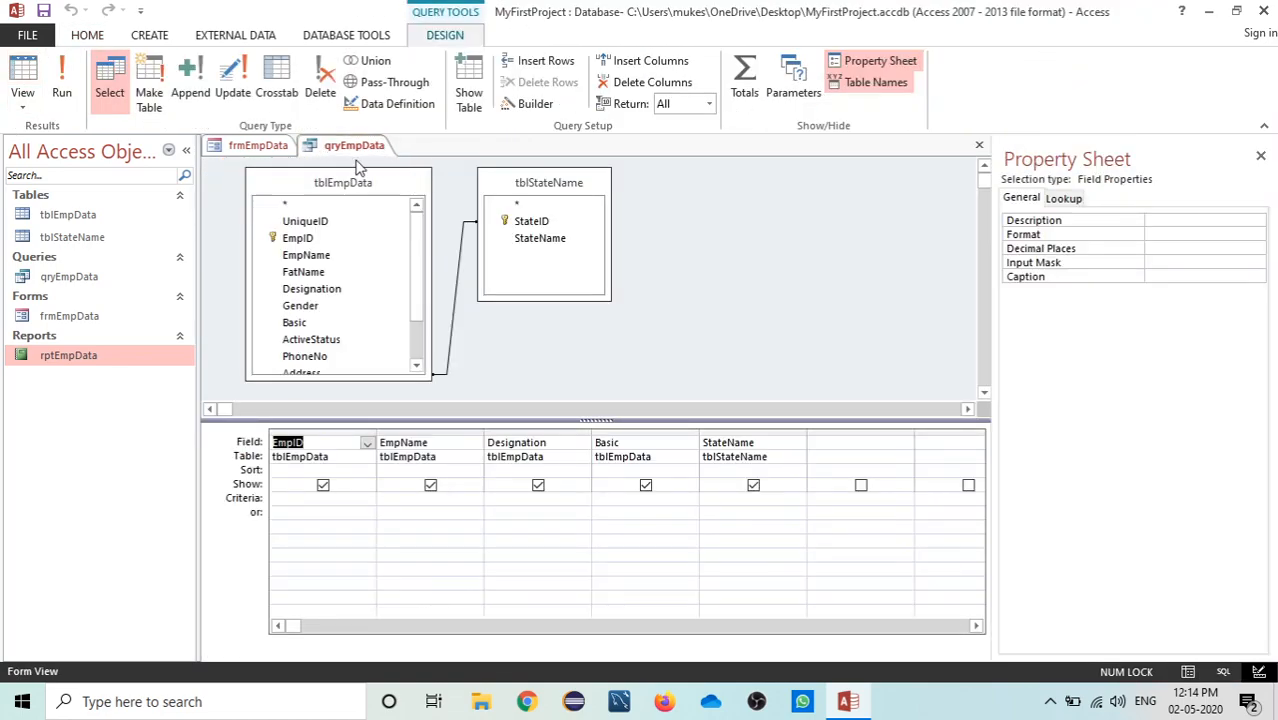
left_click_drag(441, 391, 466, 410)
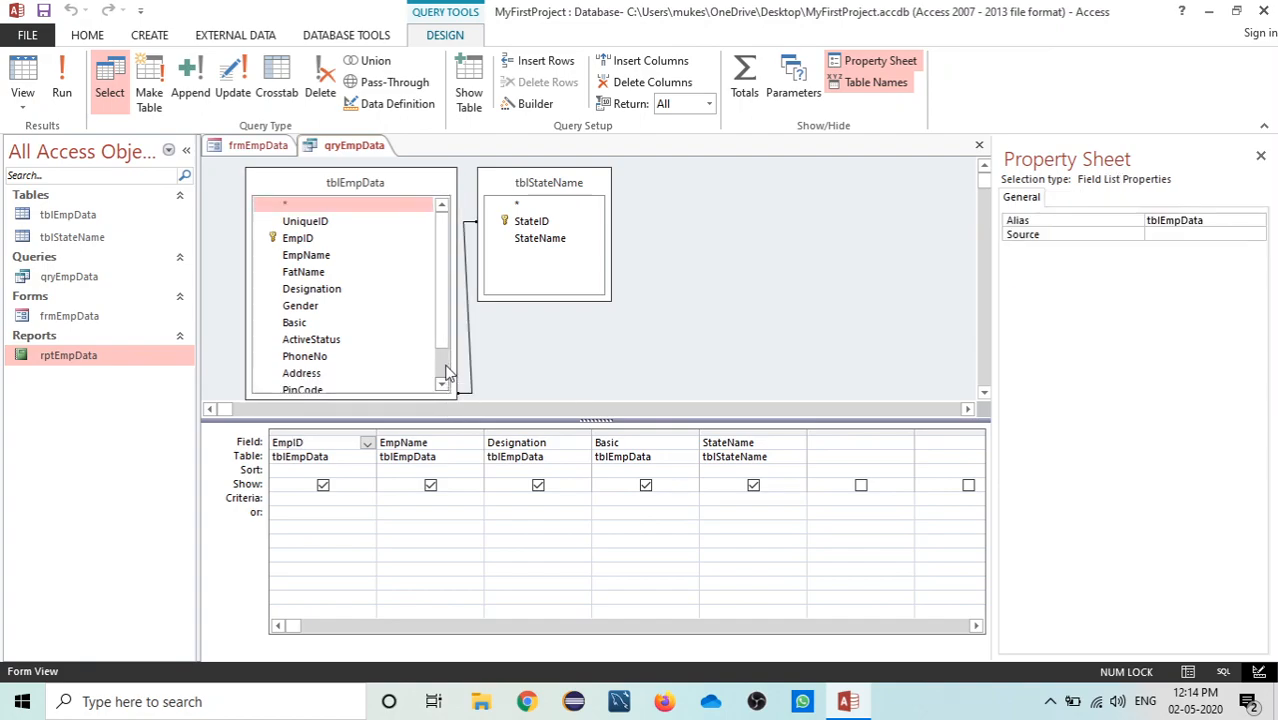
scroll(430, 310, "down", 1)
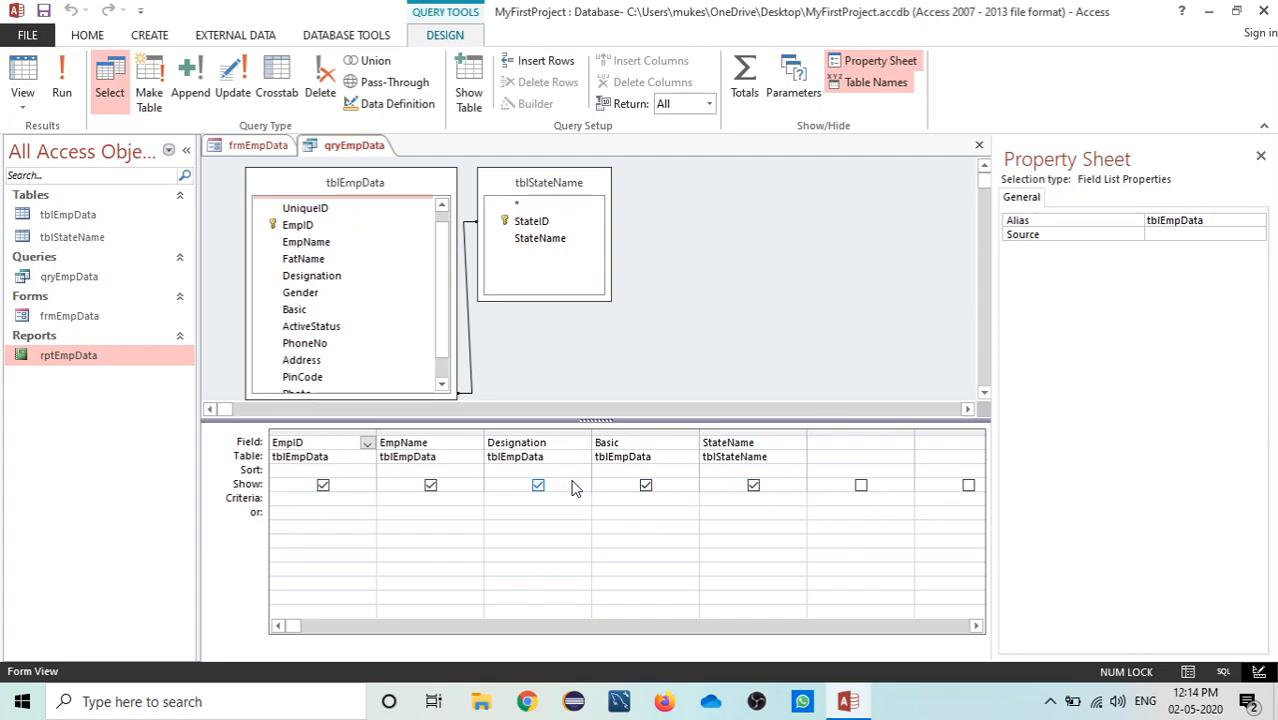
right_click(358, 150)
left_click(362, 150)
right_click(364, 152)
left_click(428, 274)
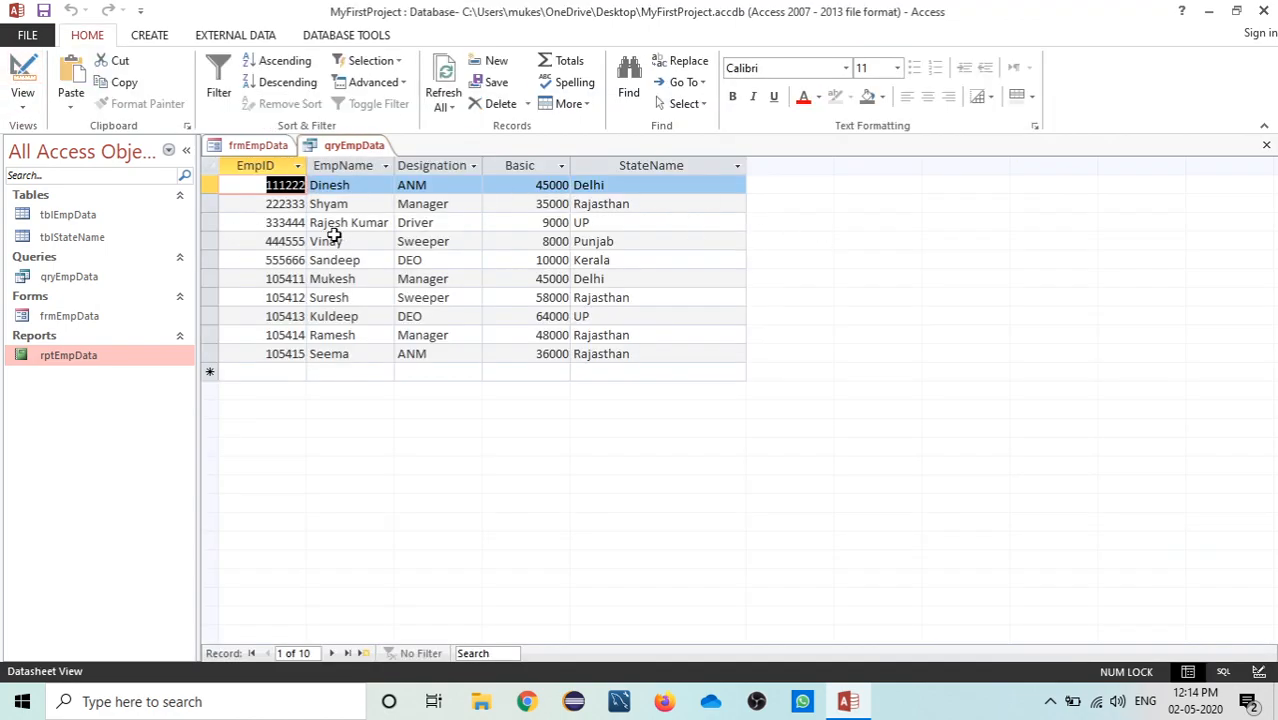
Close the qryEmpData query and return to the frmEmpData form's design
right_click(318, 149)
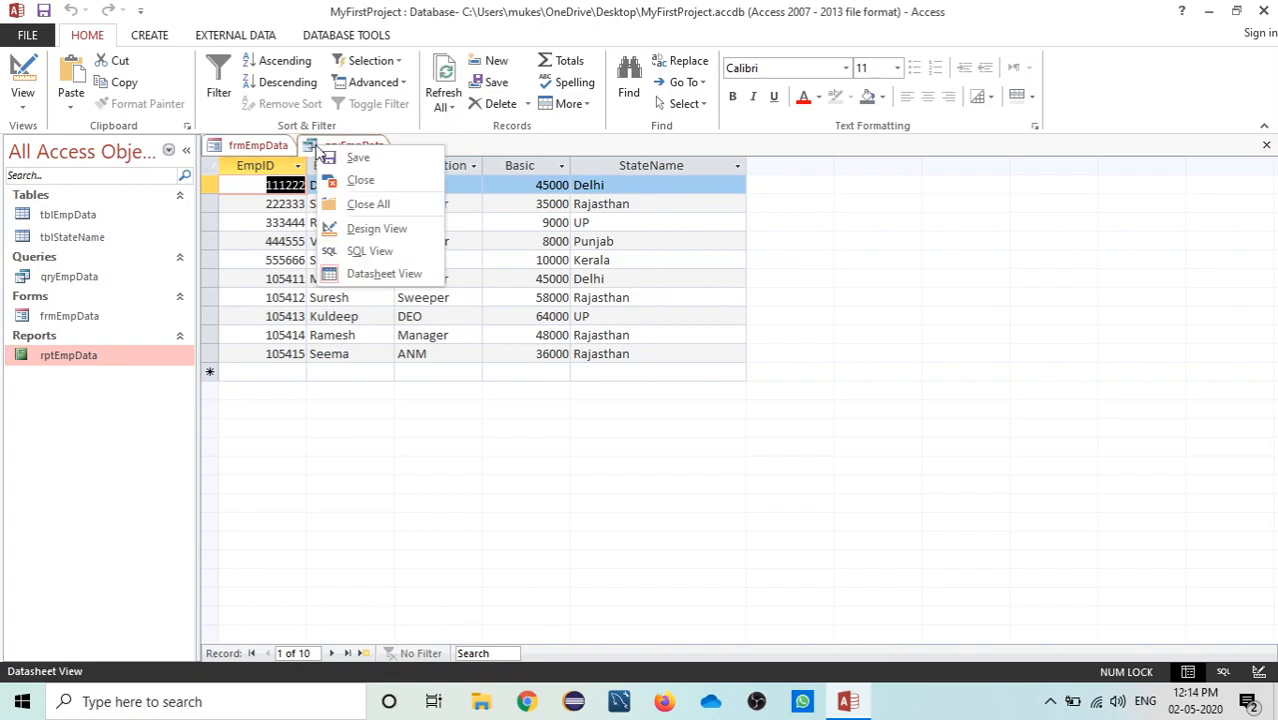
key("d")
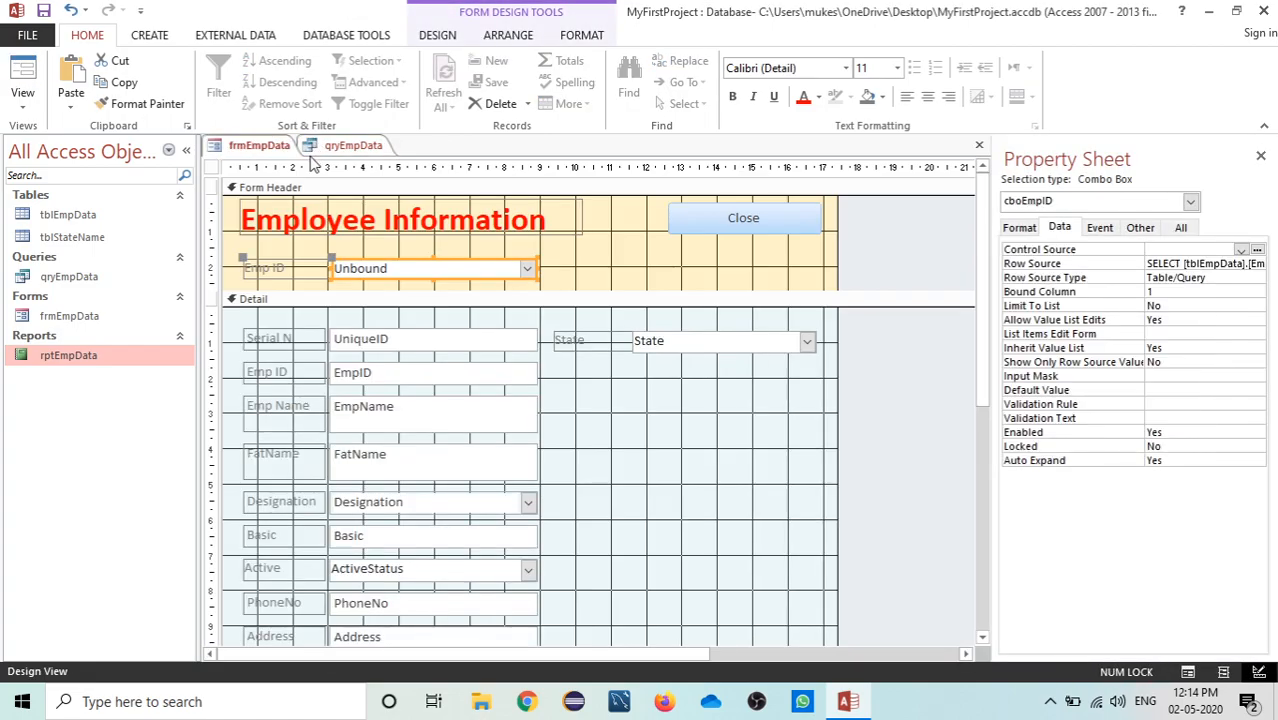
right_click(318, 147)
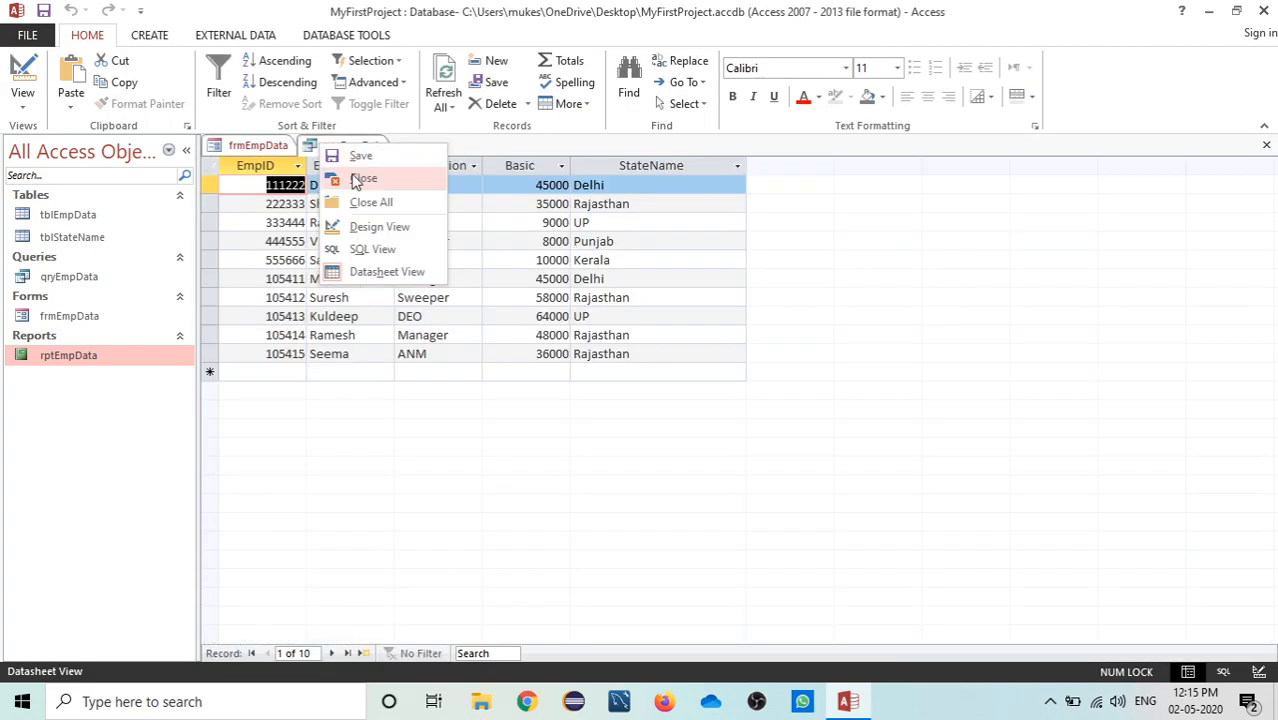
left_click(352, 177)
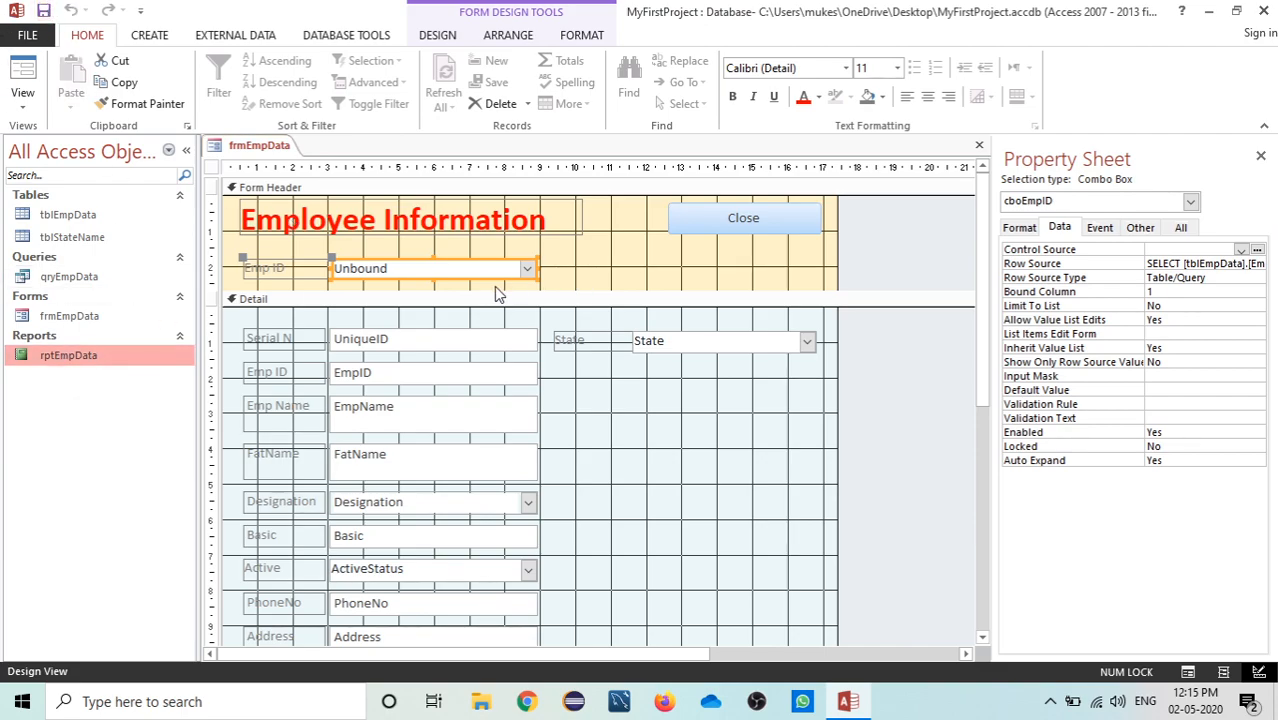
Add a command button beside the Emp ID combo box in the form header without the wizard and caption it Print Report
left_click(589, 284)
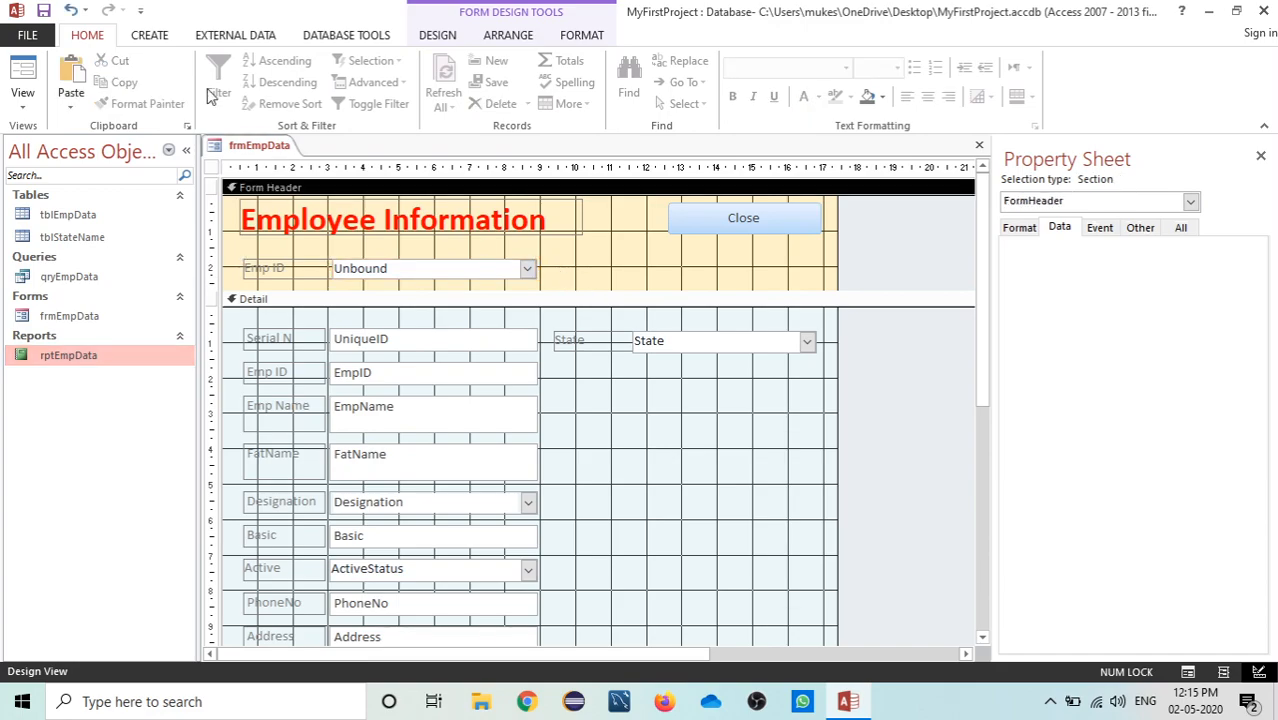
left_click(437, 36)
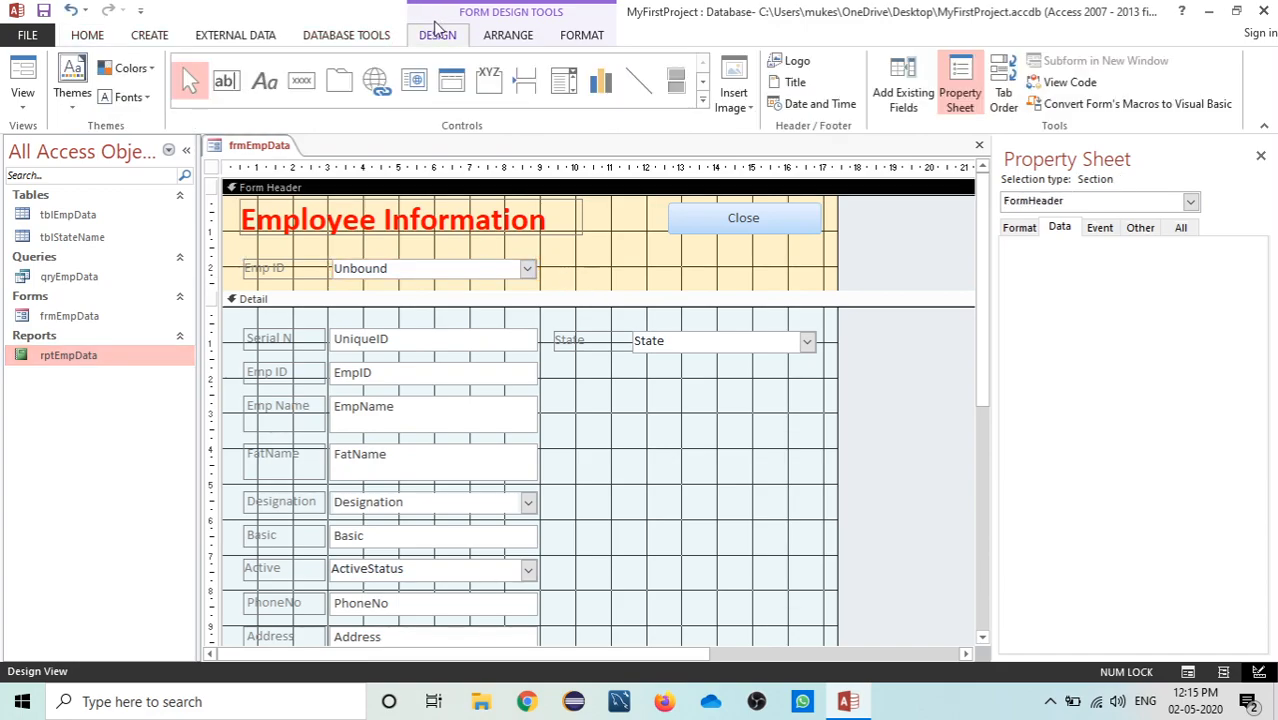
left_click(303, 81)
left_click_drag(548, 261, 620, 281)
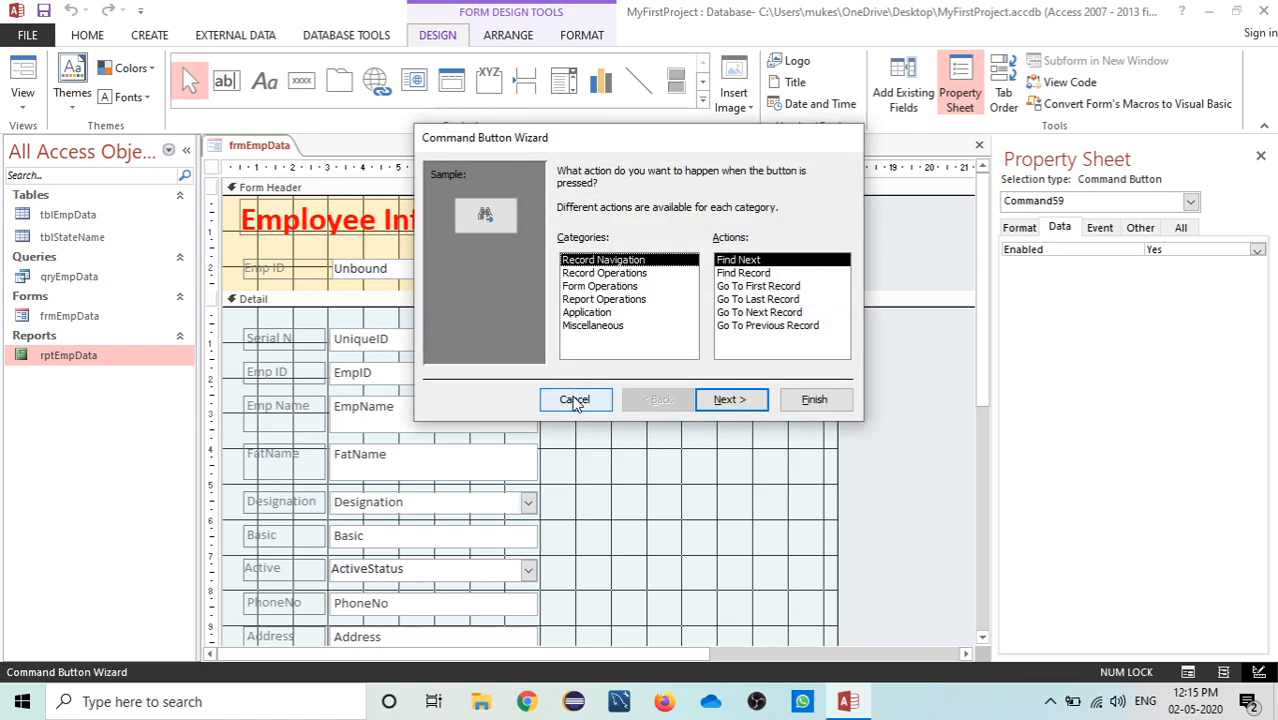
left_click(572, 400)
double_click(610, 270)
type("P")
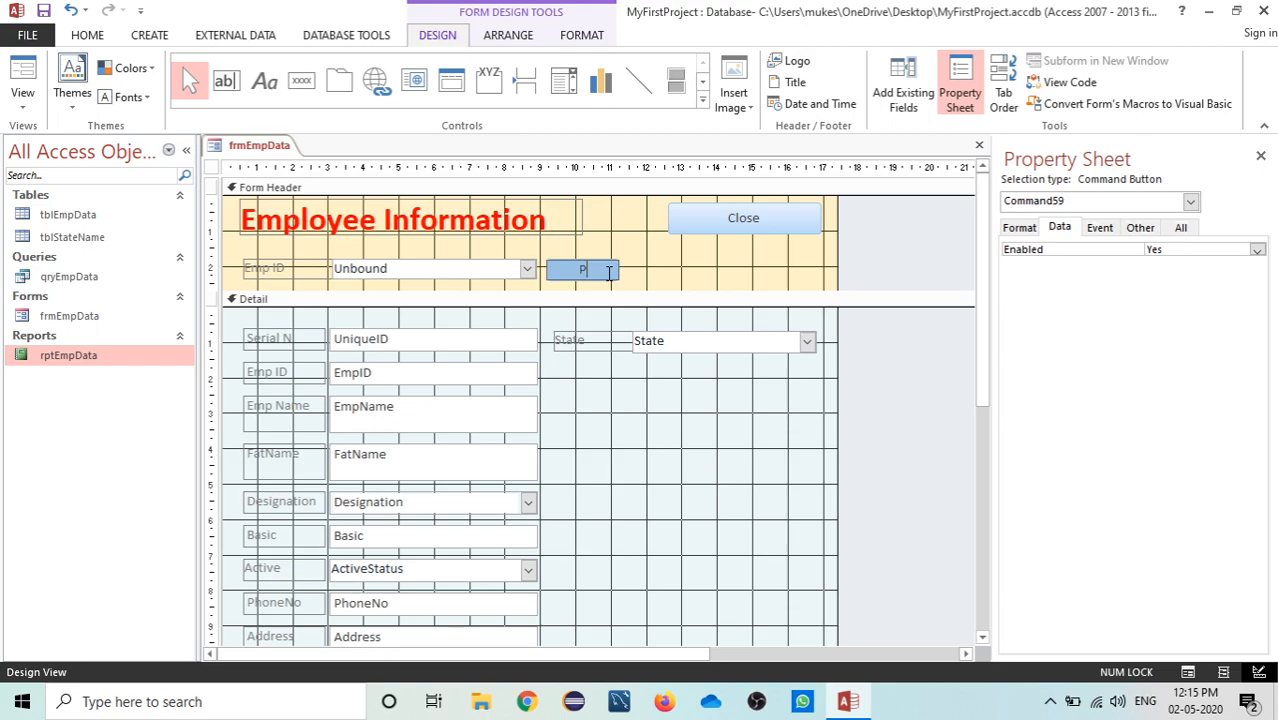
type("rint Report")
Widen the Print Report button to about 3.2 cm
left_click(641, 275)
left_click(613, 269)
left_click_drag(617, 268, 657, 268)
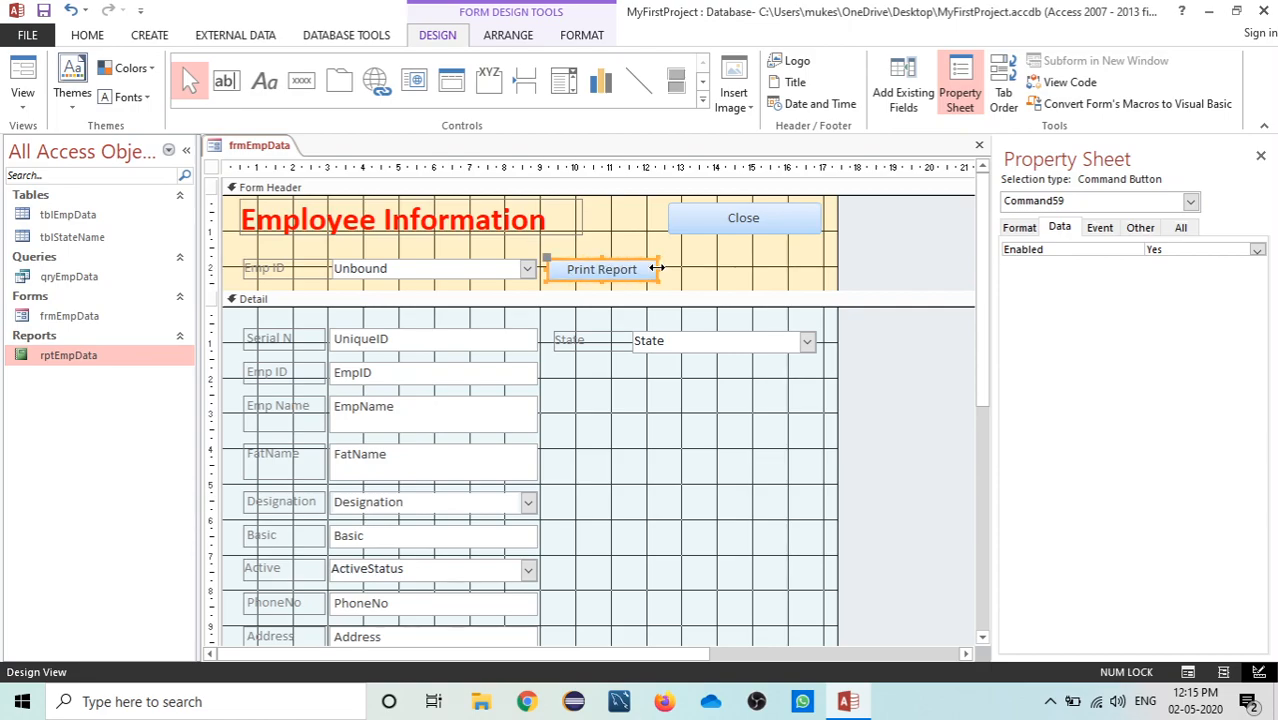
left_click(714, 266)
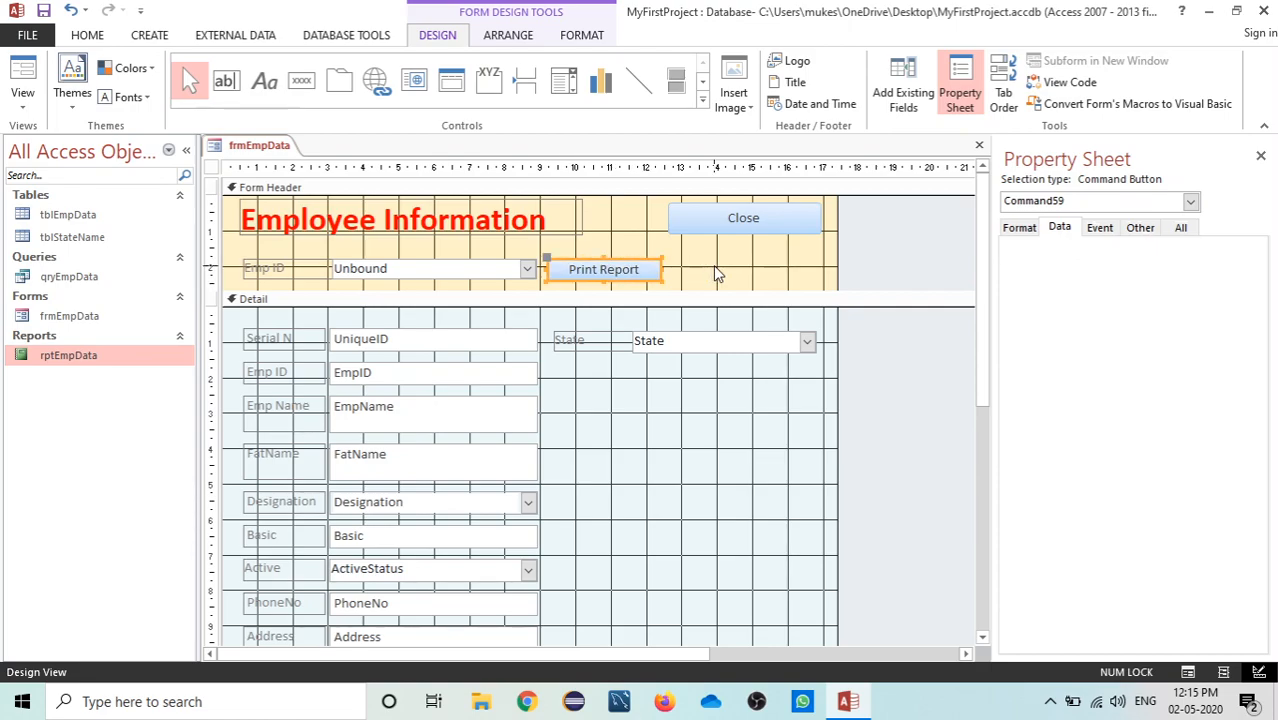
Set the Print Report button's Name property to cmdPrint
left_click(571, 272)
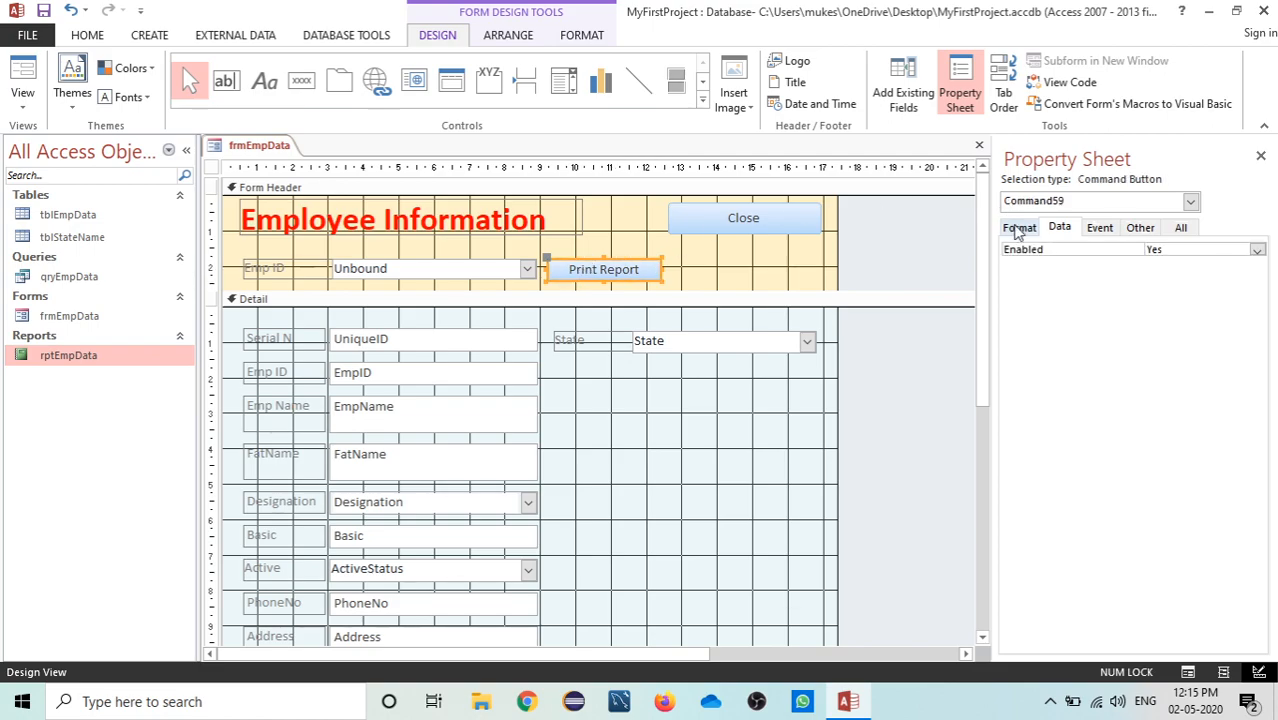
left_click(1019, 228)
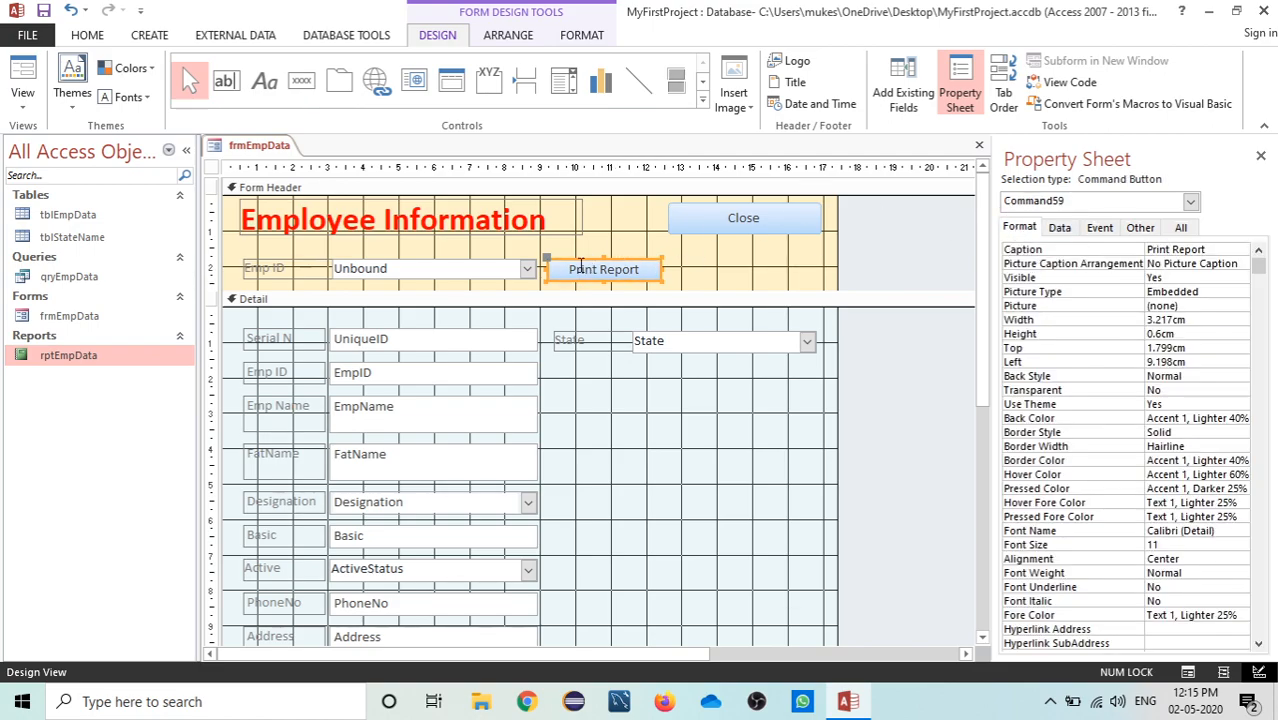
left_click(1139, 228)
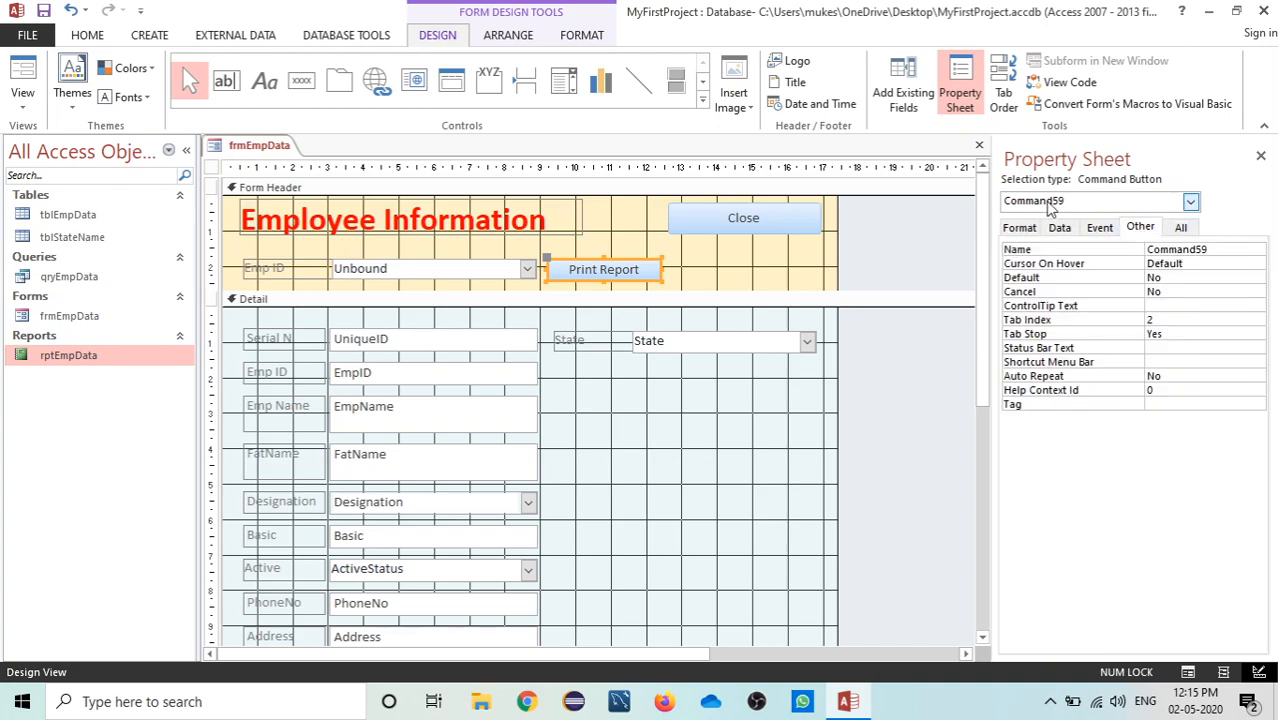
left_click(1186, 253)
type("cmdPrint")
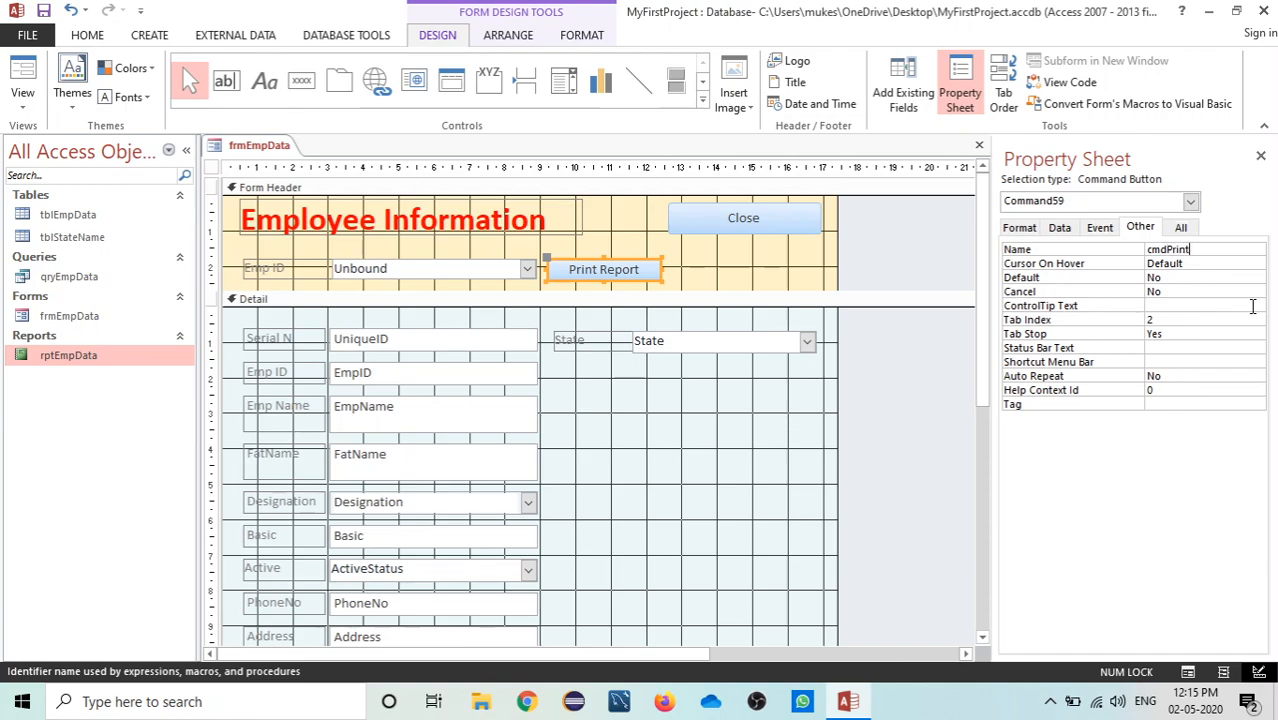
left_click(738, 283)
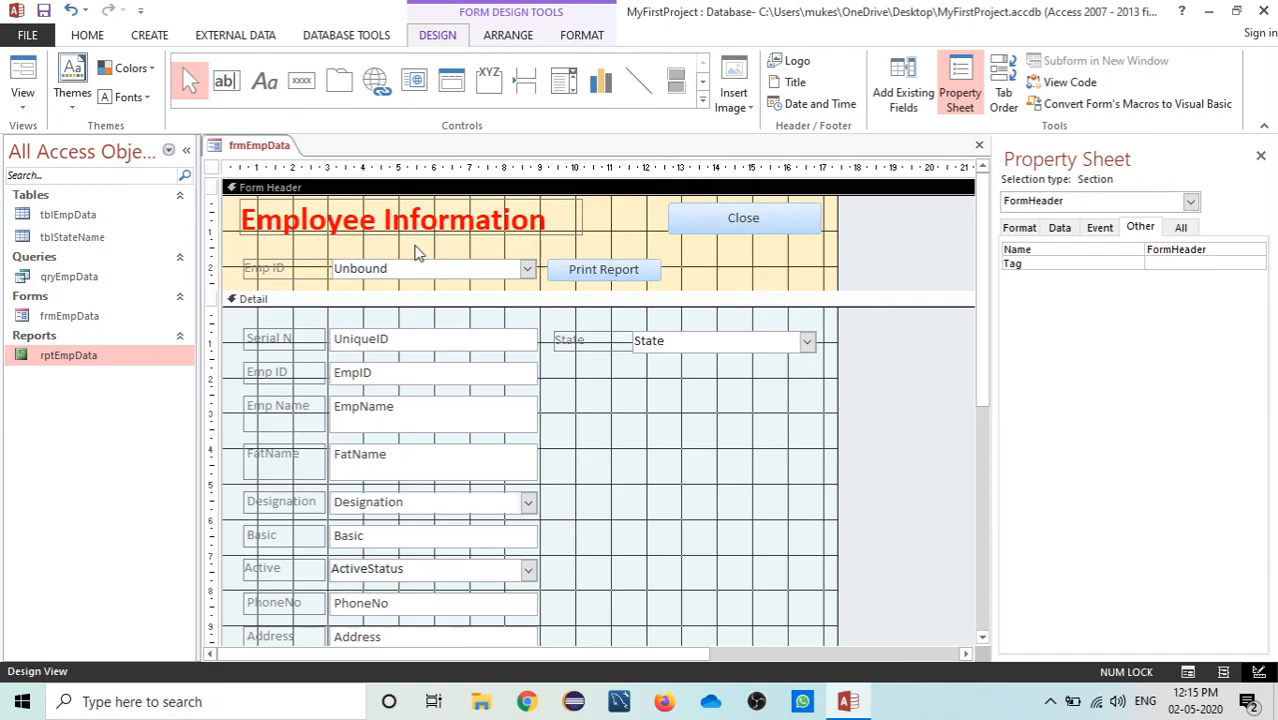
Create an On Click event procedure for the cmdPrint button with the Code Builder
left_click(607, 273)
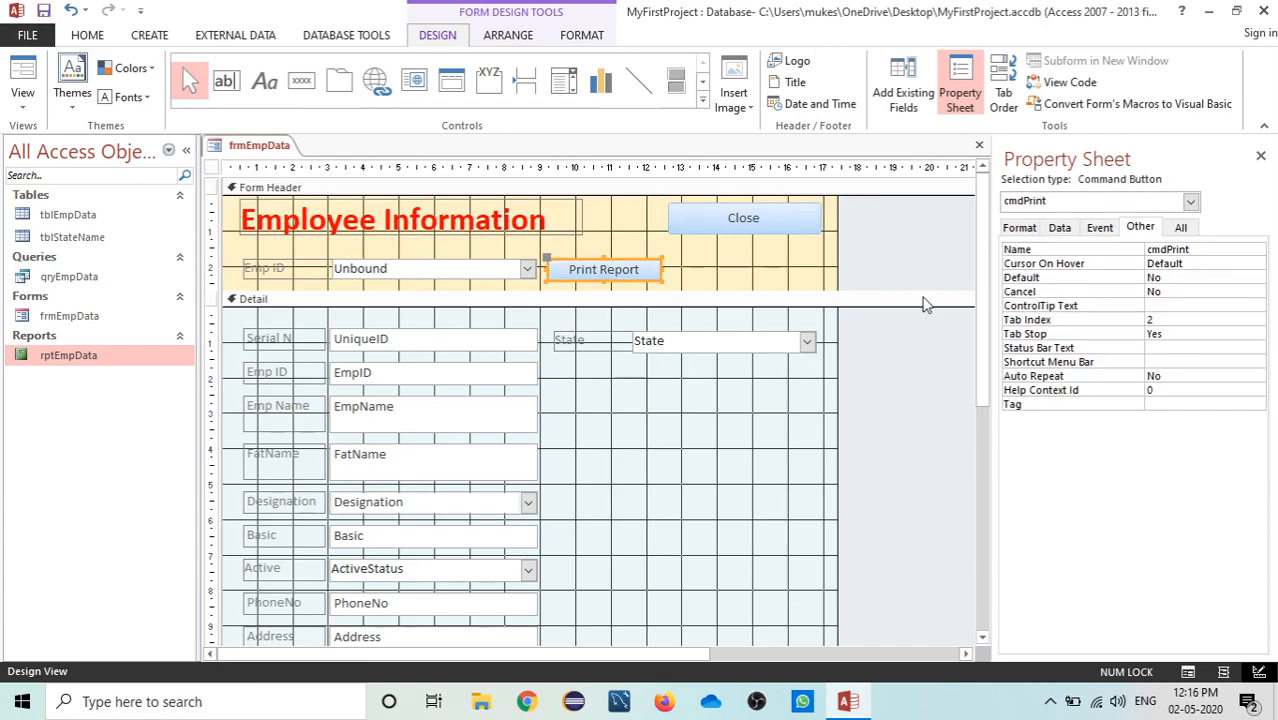
left_click(1100, 228)
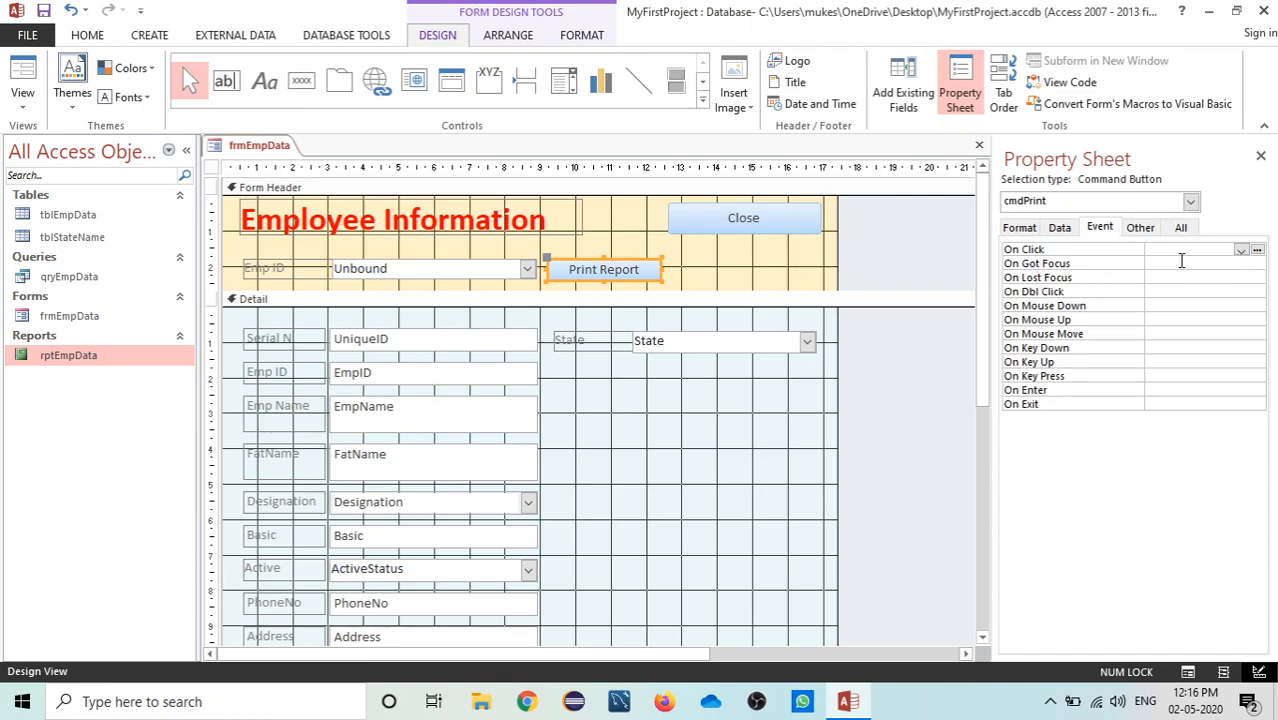
left_click(1258, 250)
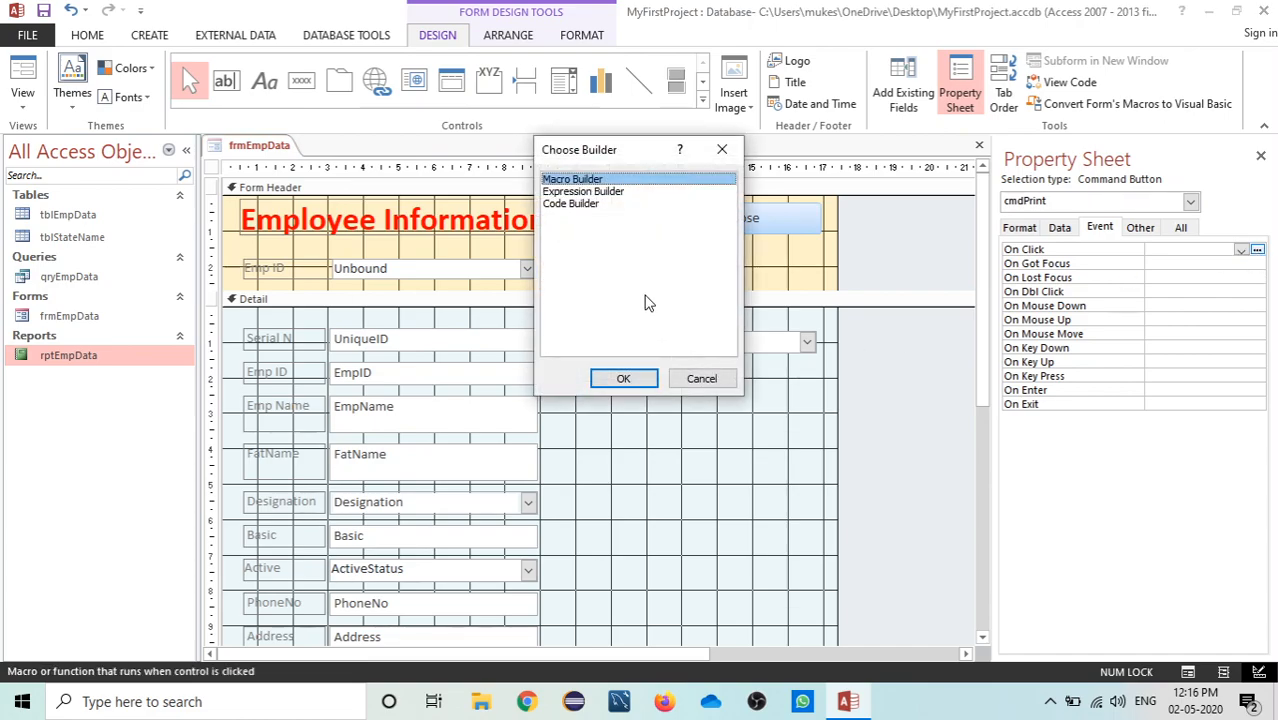
left_click(614, 203)
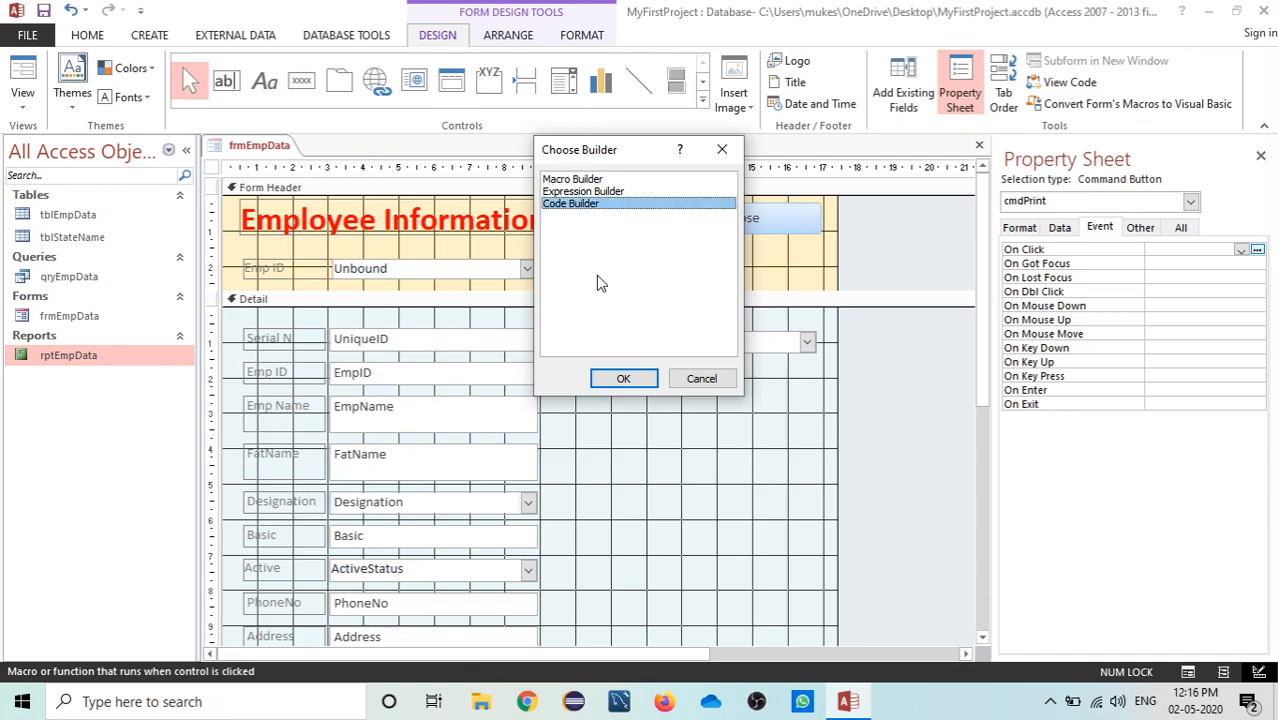
left_click(622, 379)
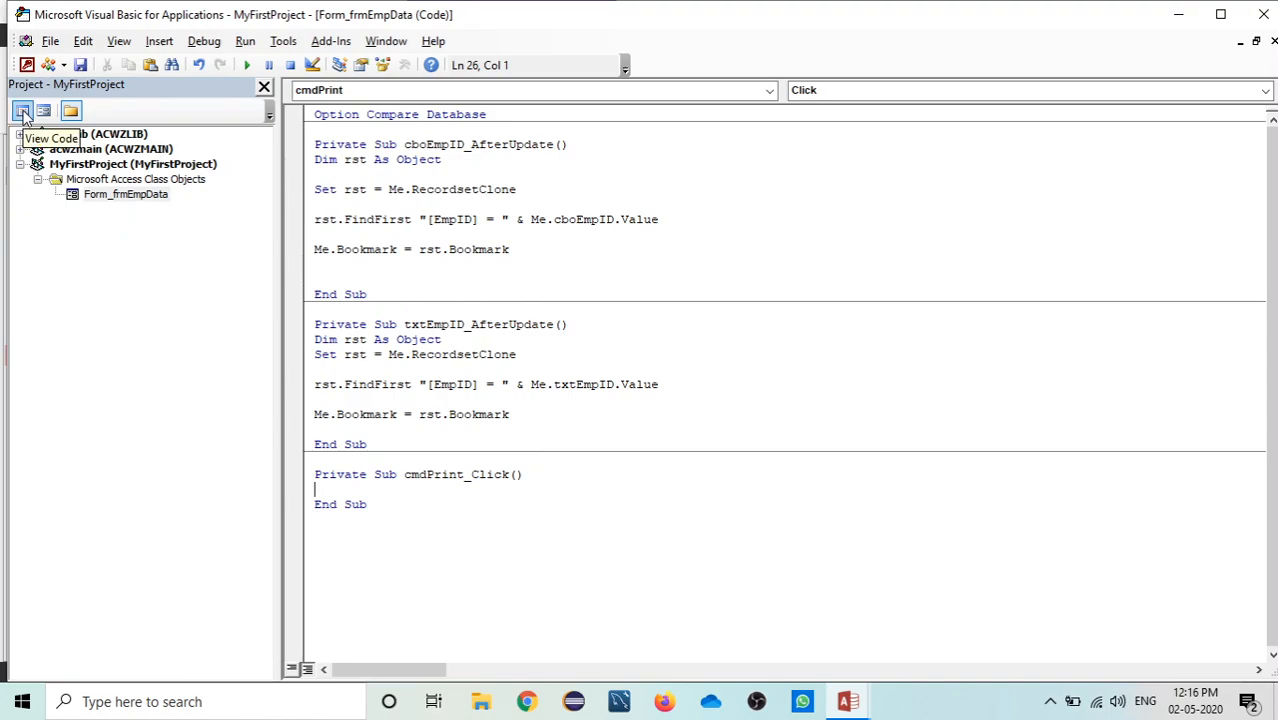
View the form design, return to the Visual Basic editor and display the cmdPrint button's properties there
left_click(43, 111)
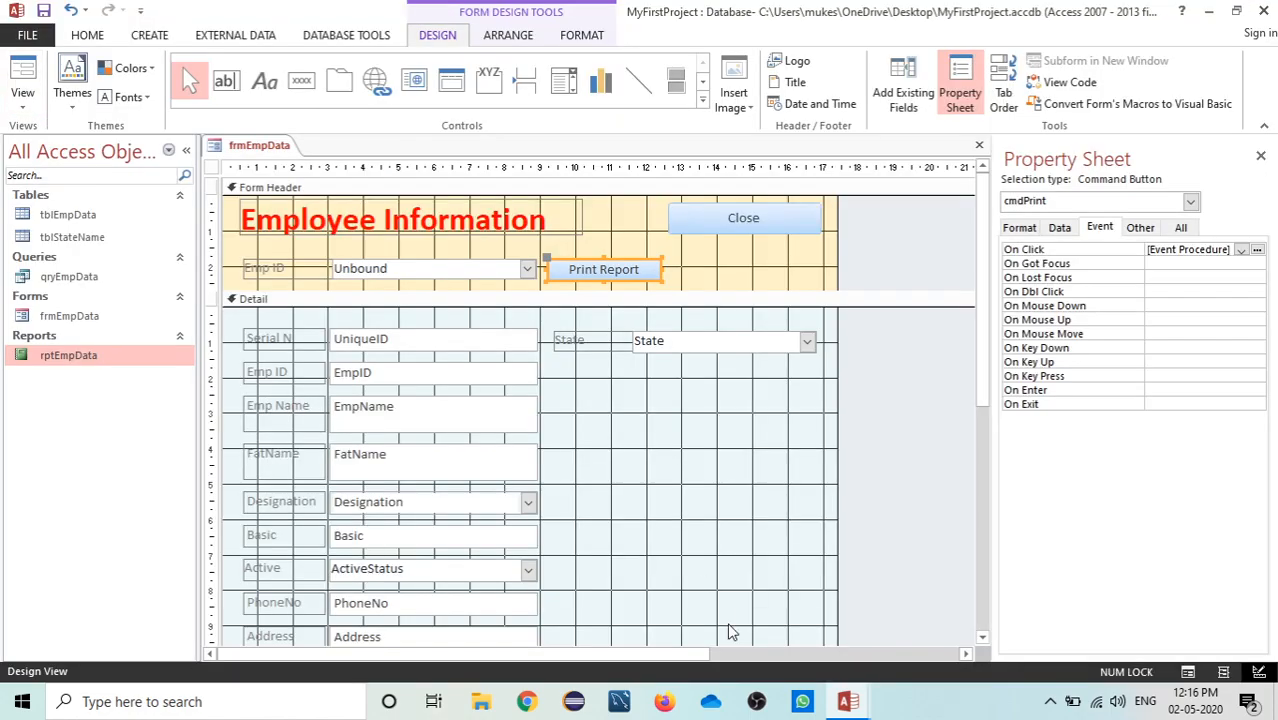
mouse_move(847, 701)
left_click(945, 622)
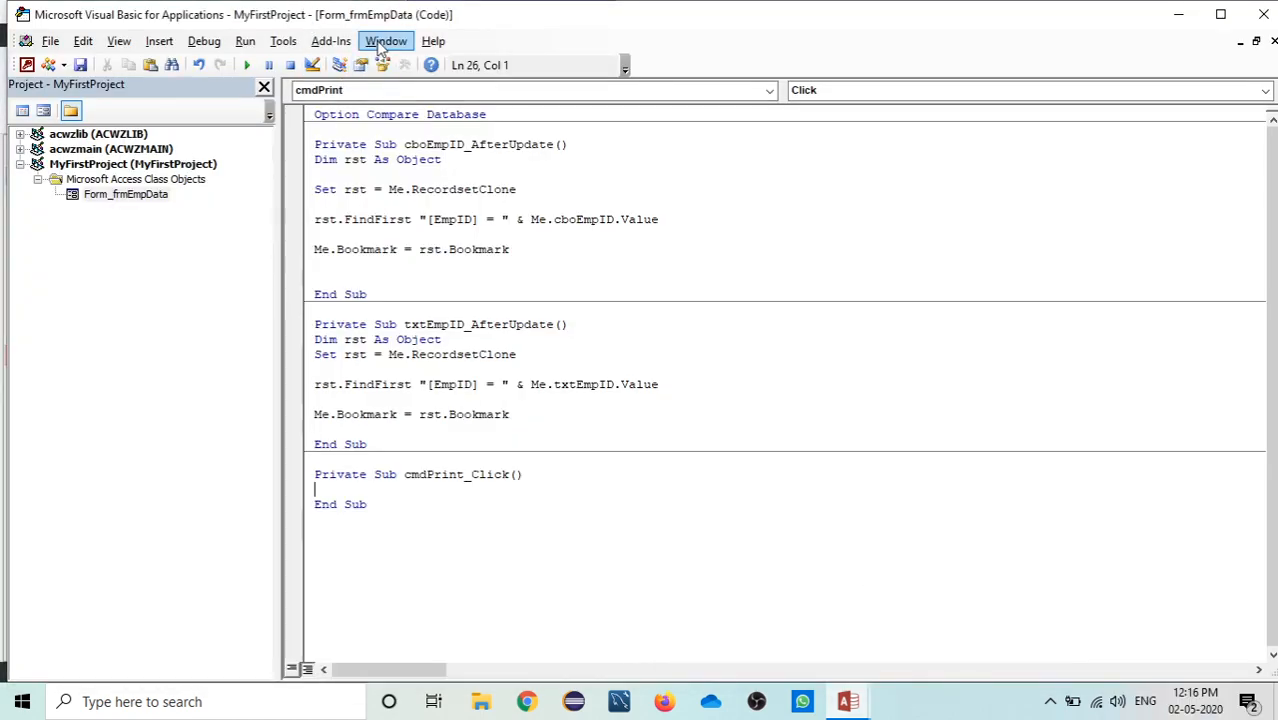
left_click(361, 65)
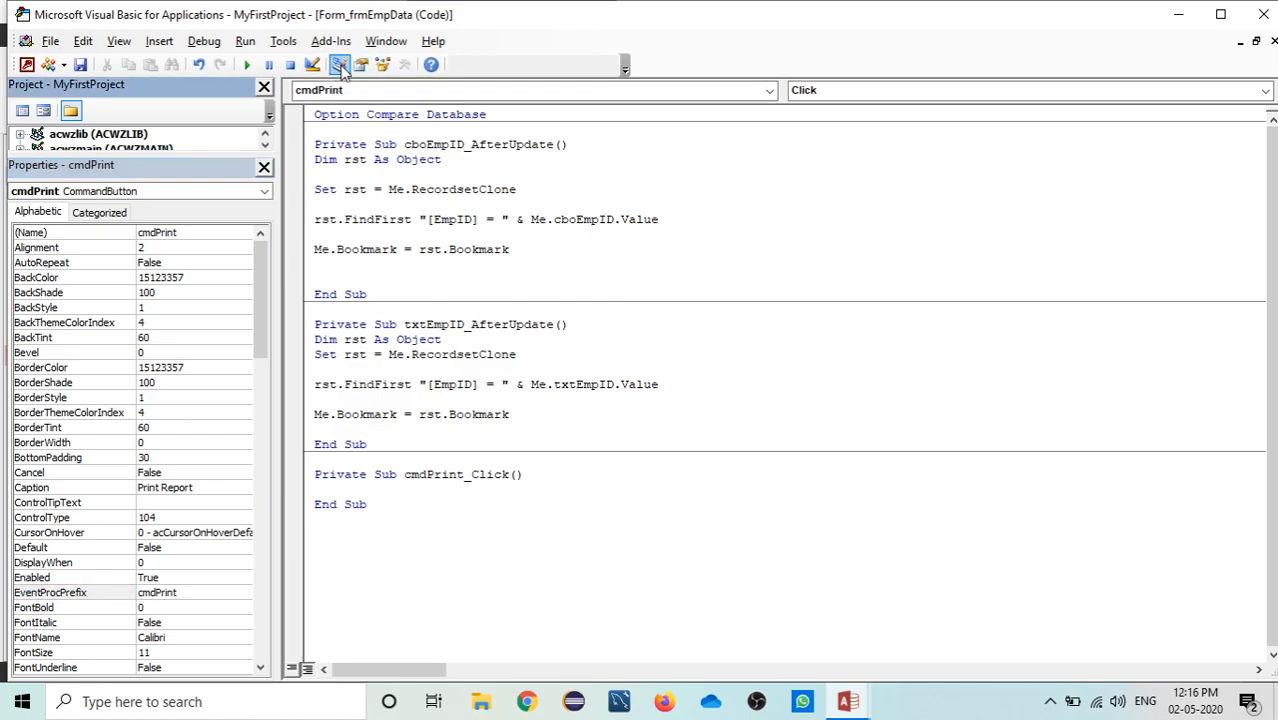
Search the Object Browser for docmd and browse the classes, then close the Object Browser and the Project Explorer
left_click(383, 65)
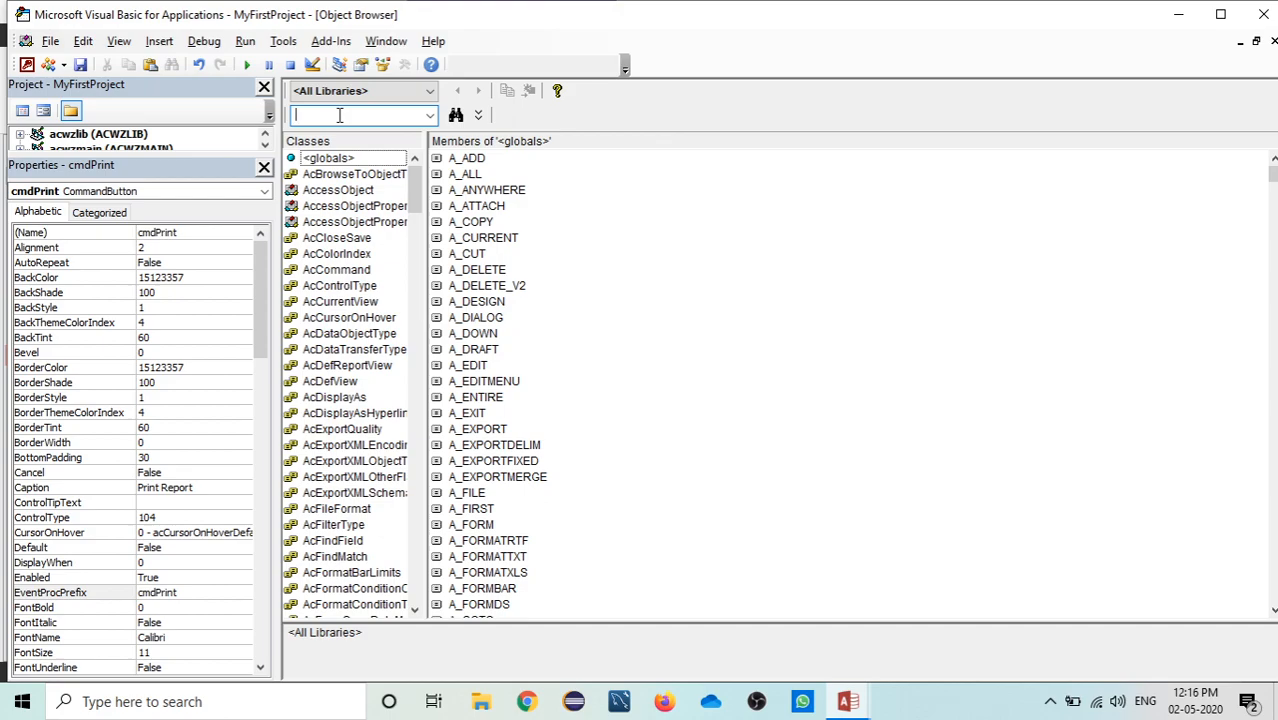
type("docmd")
key("Return")
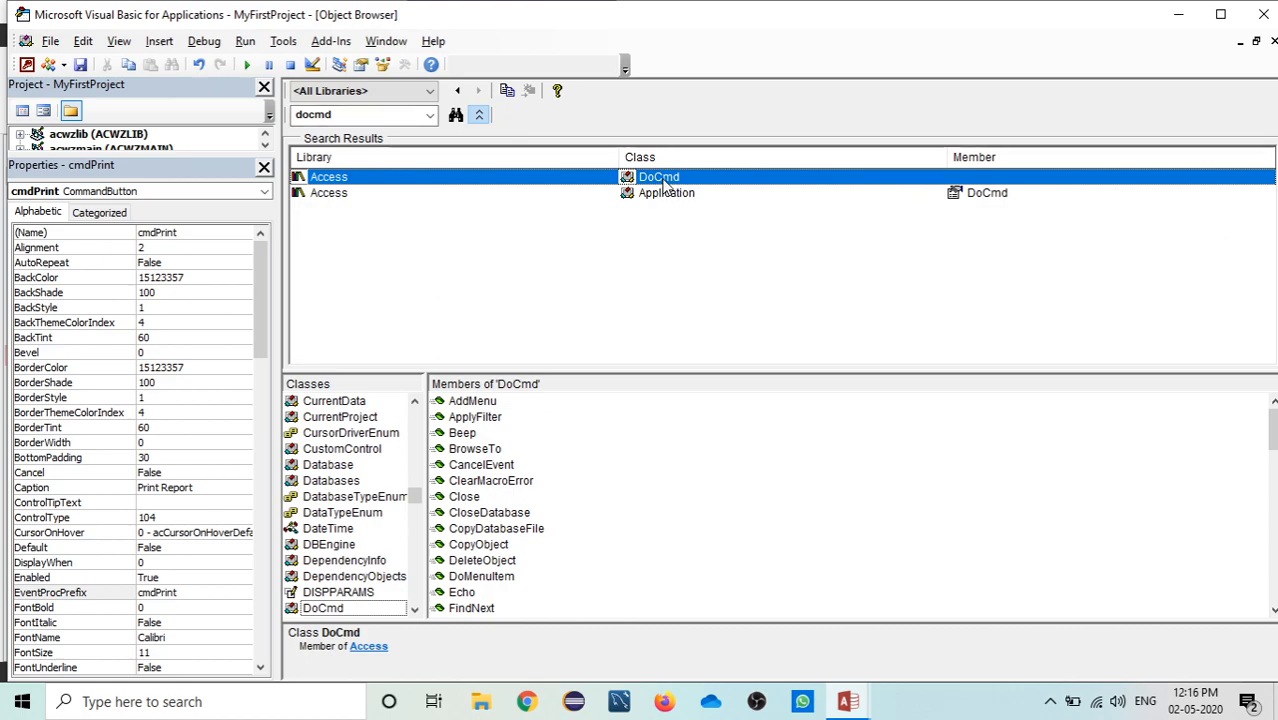
left_click(418, 520)
left_click_drag(418, 520, 420, 590)
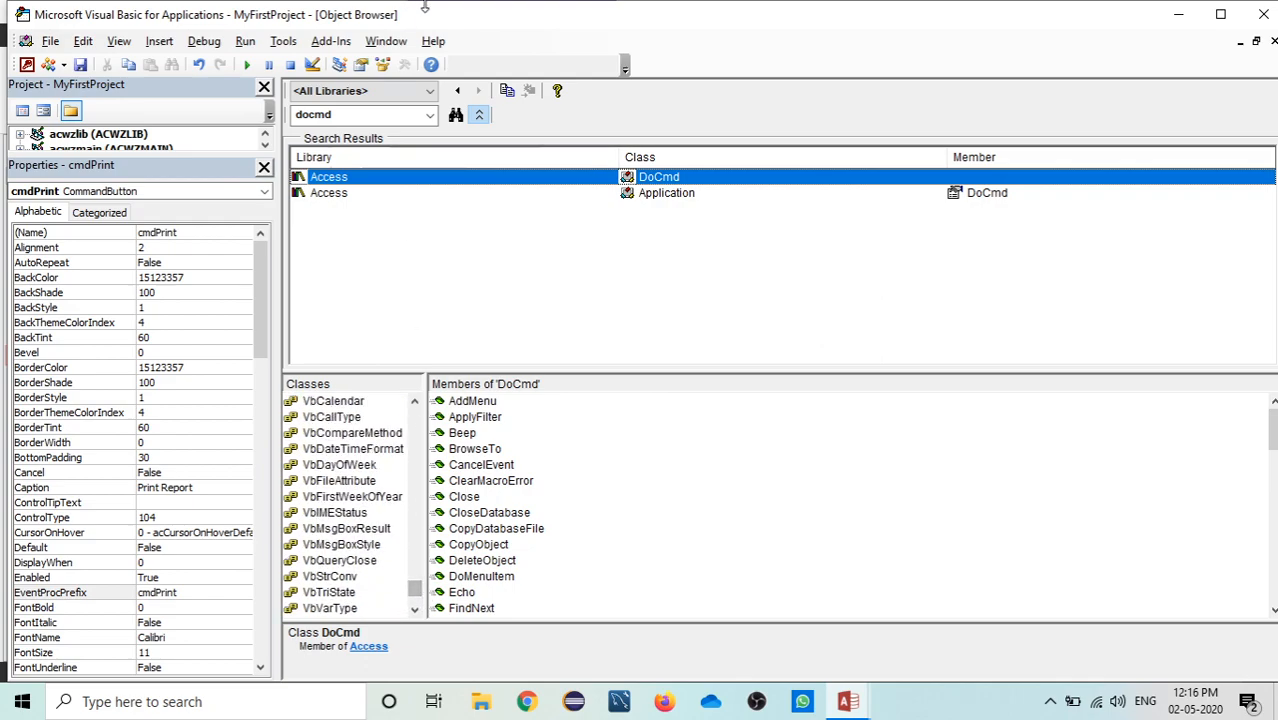
left_click(1273, 41)
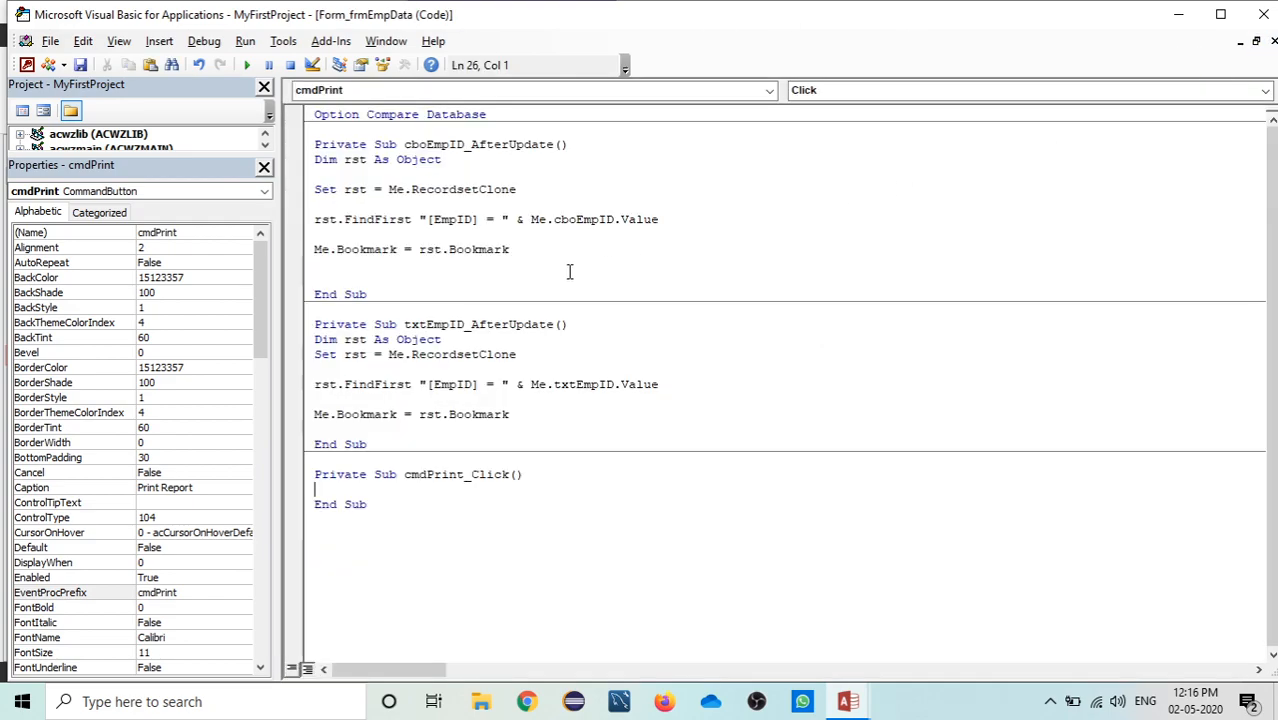
left_click(265, 90)
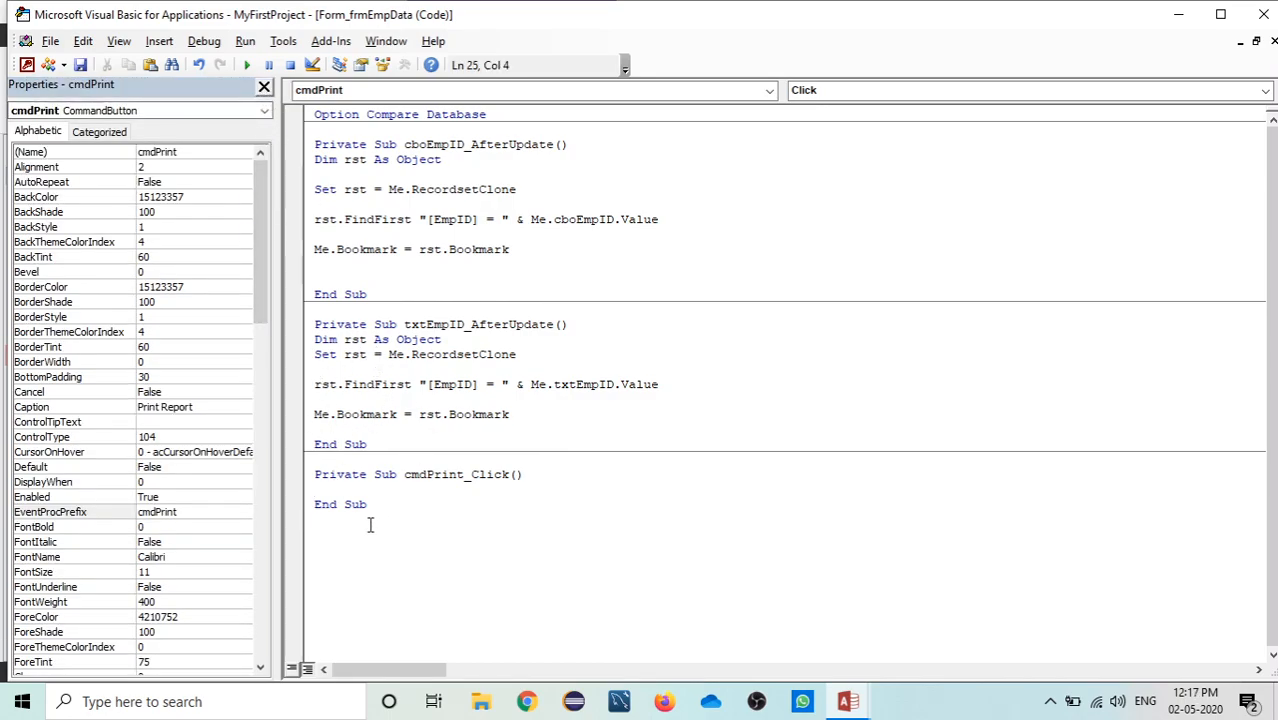
Start a docmd.OpenReport statement in the cmdPrint_Click procedure with acViewNormal as its view argument
type("docmd.op")
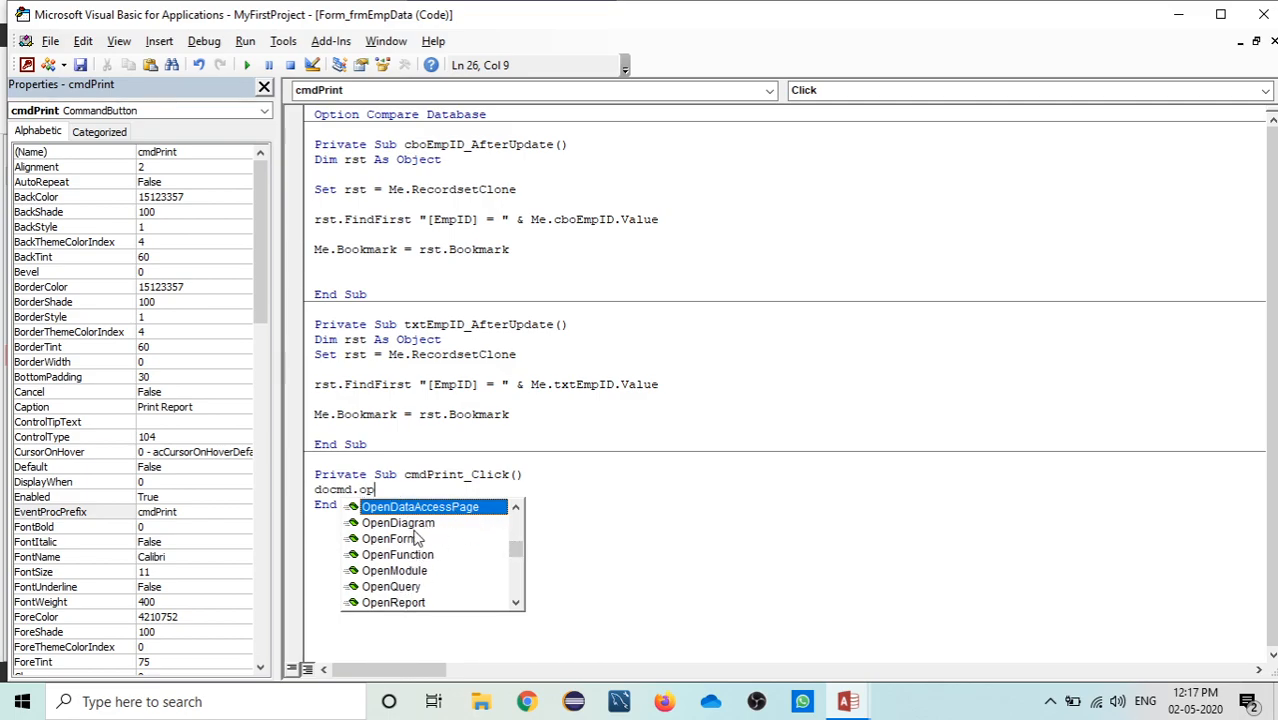
double_click(394, 603)
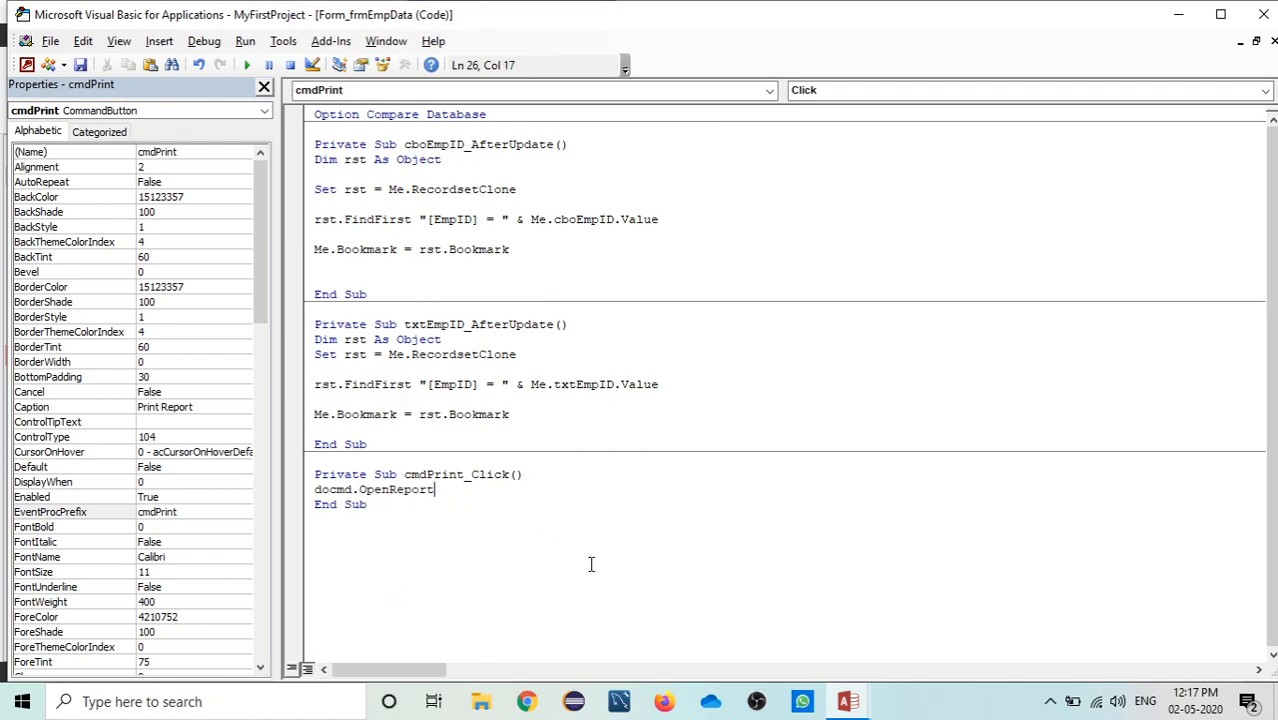
type(",")
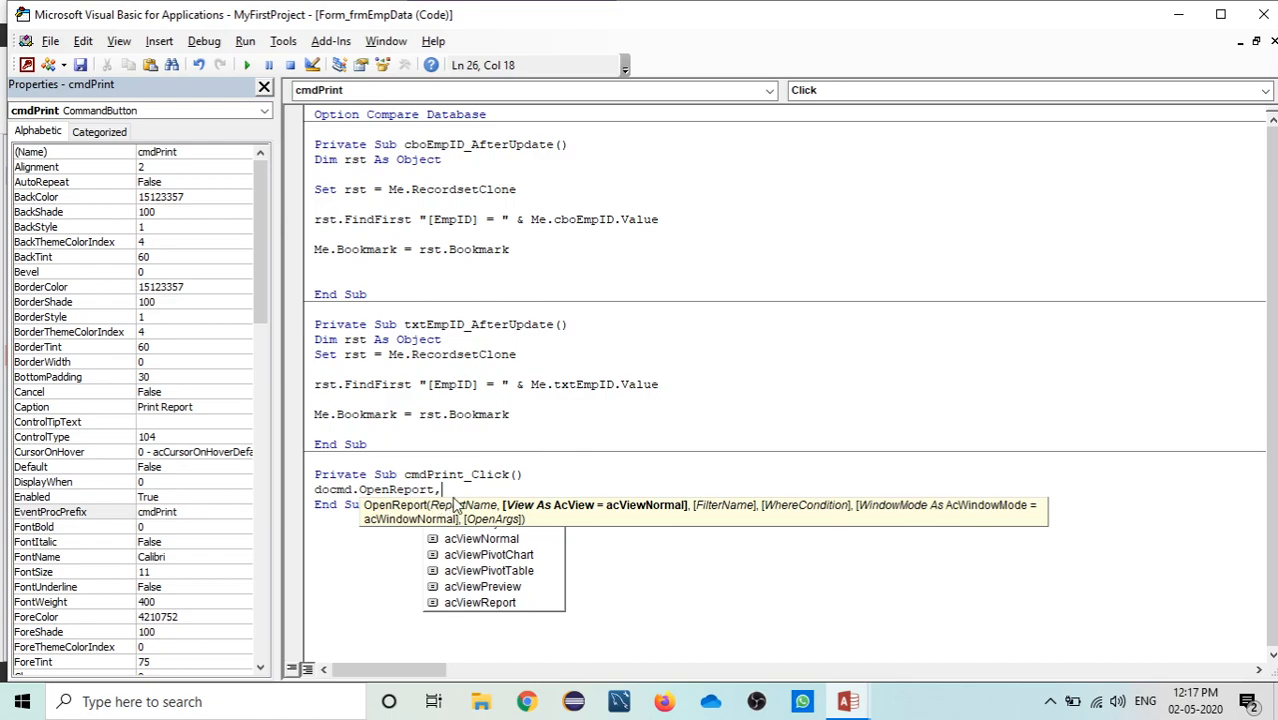
double_click(482, 539)
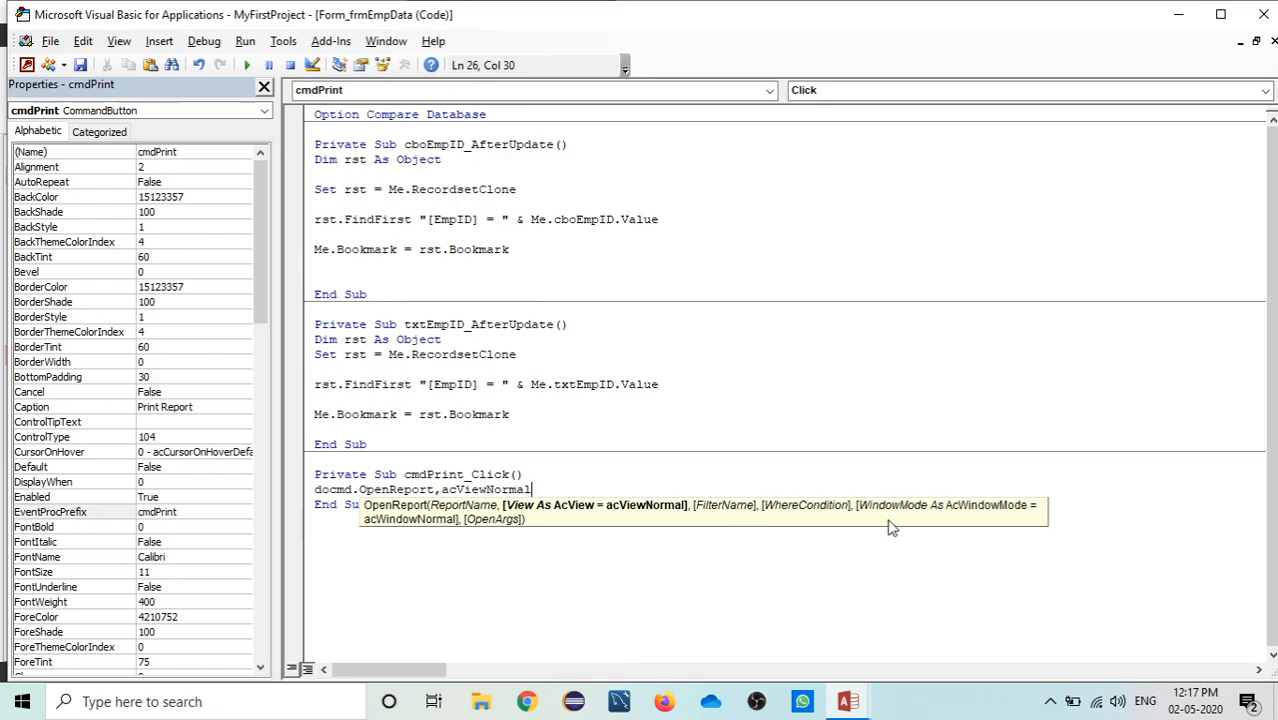
Insert "rptEmpData" as the report name argument of the OpenReport statement in cmdPrint_Click, checking the name in the Access object list
left_click(435, 489)
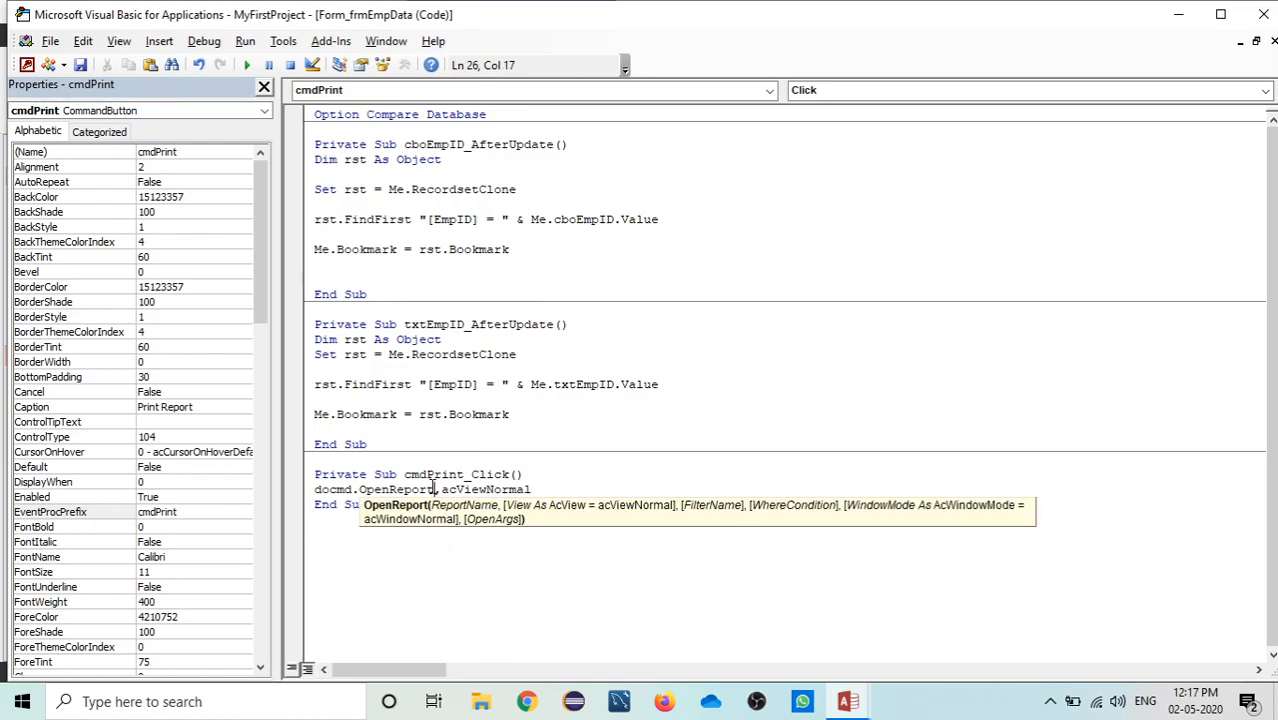
type("\"")
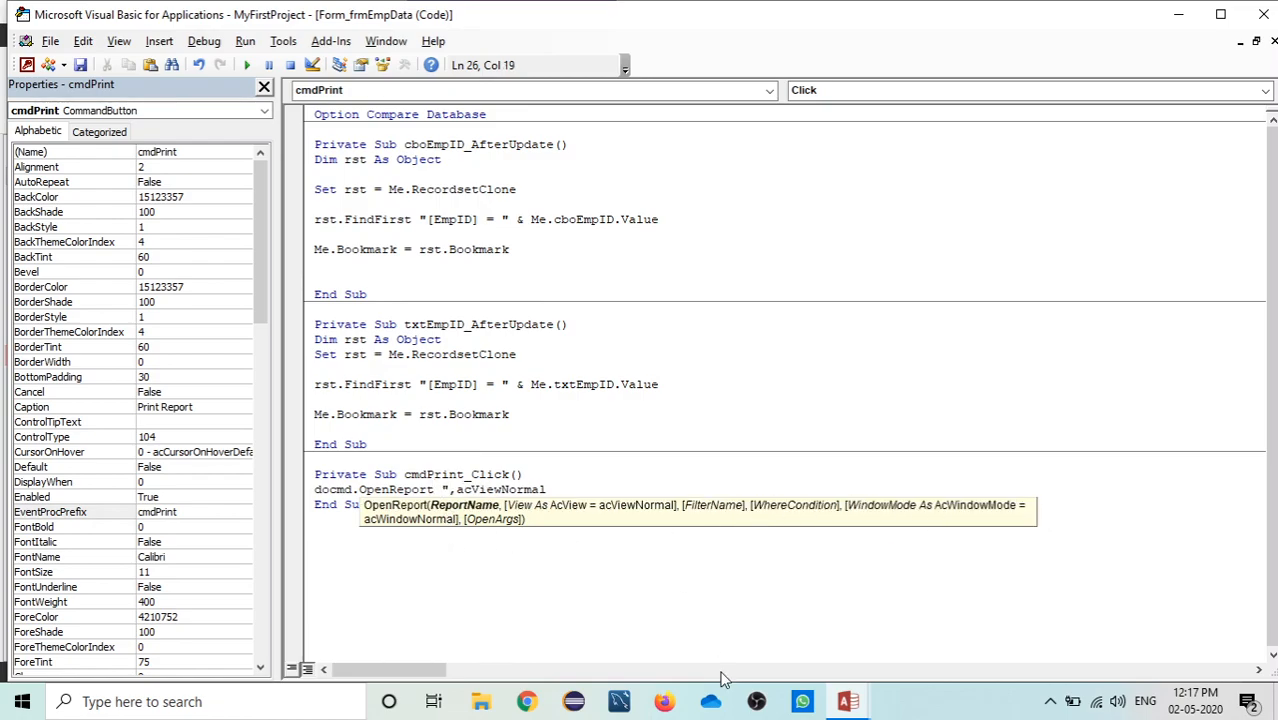
mouse_move(848, 701)
mouse_move(780, 650)
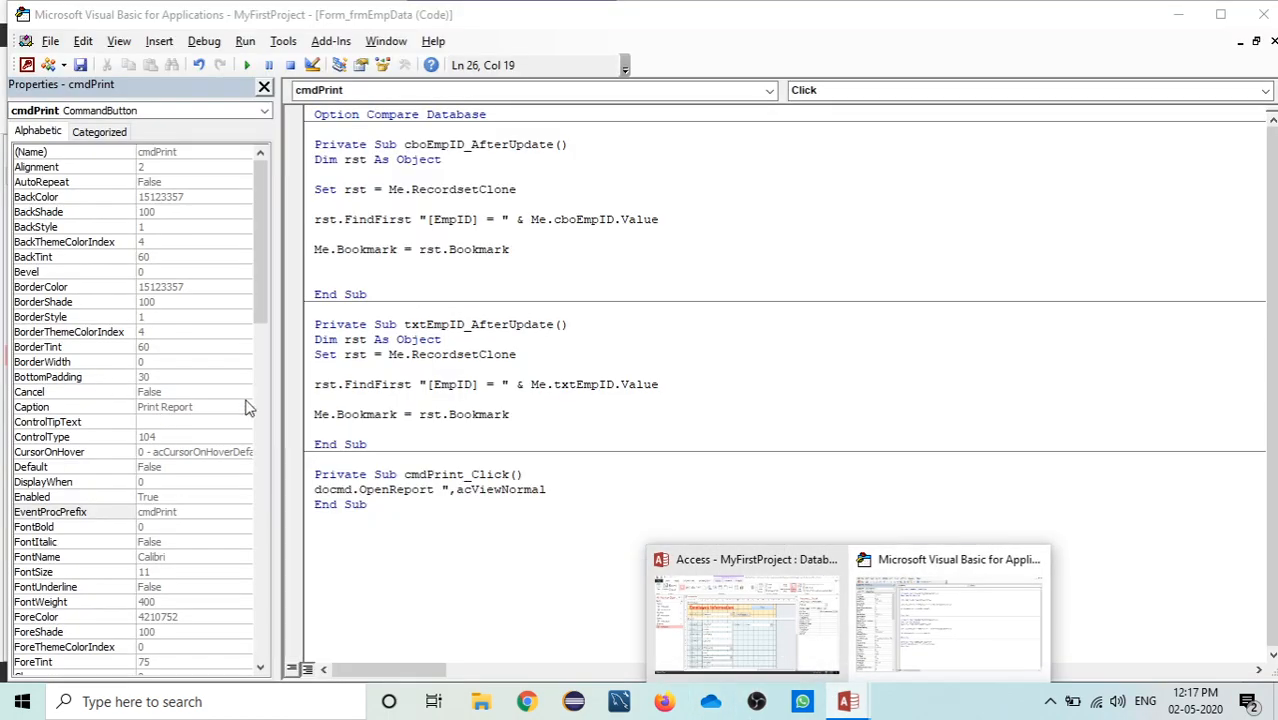
left_click(745, 644)
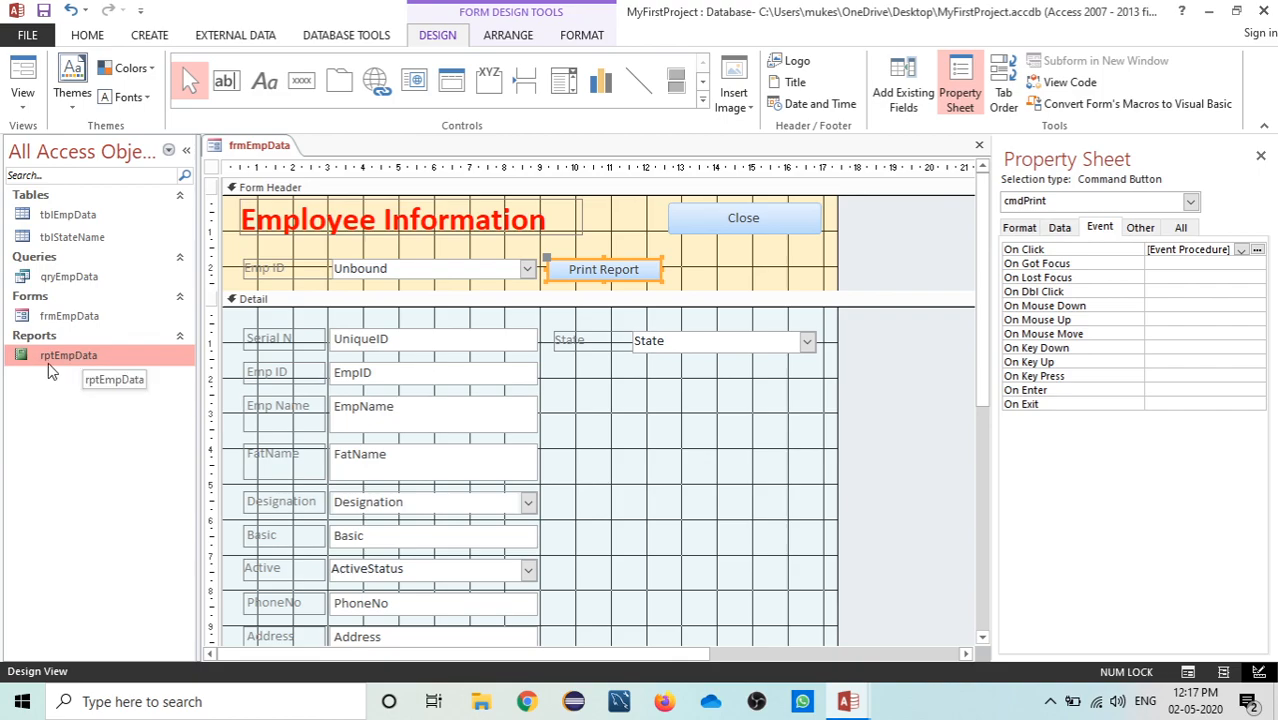
mouse_move(848, 701)
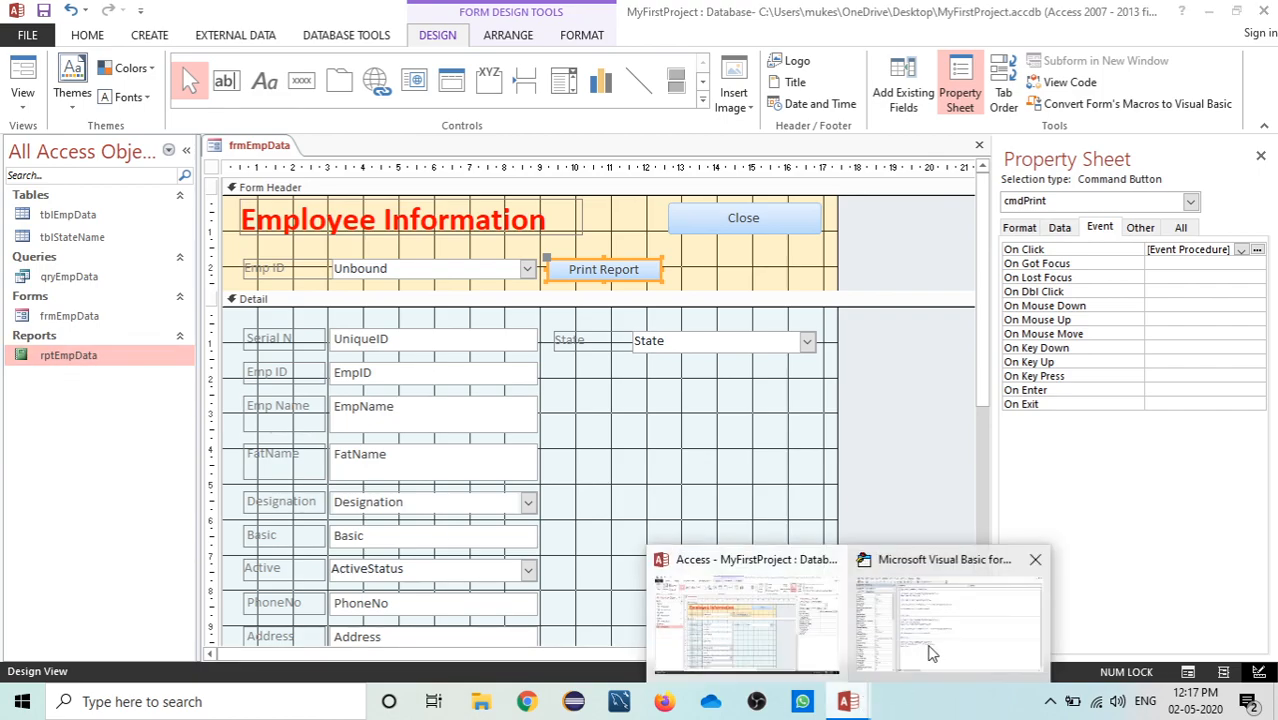
left_click(933, 652)
type("rptEmp")
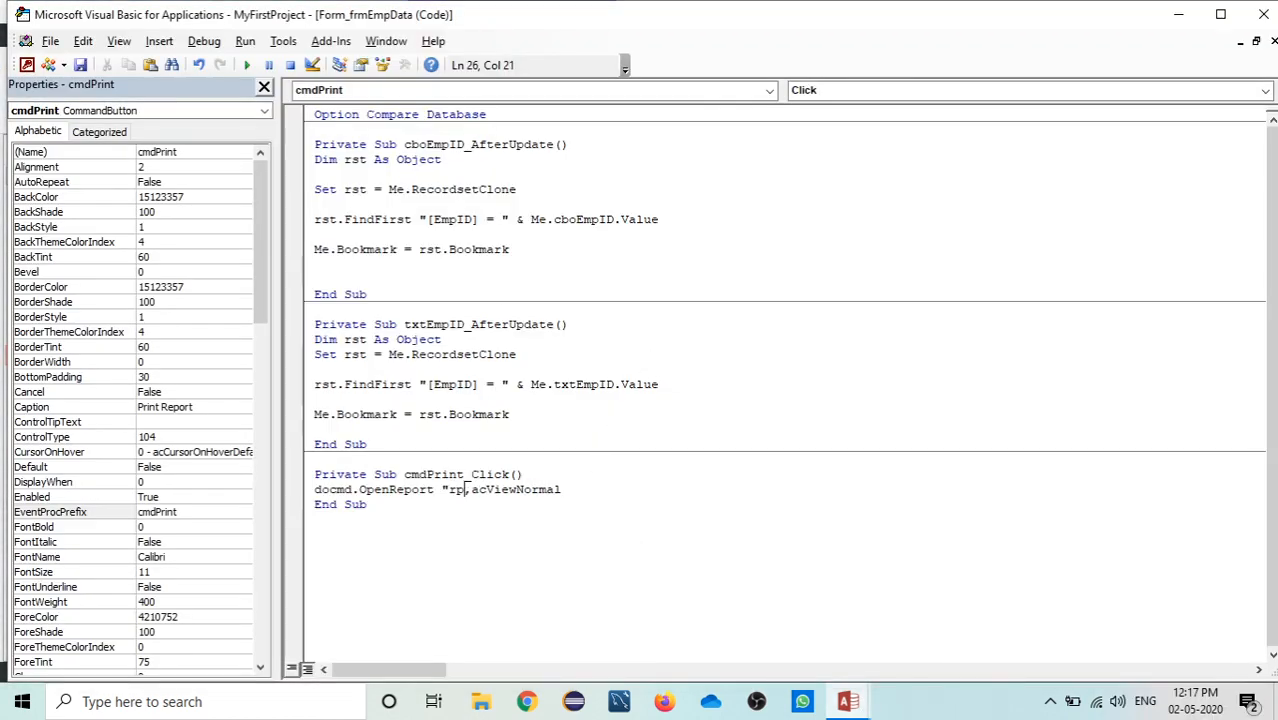
type("Data")
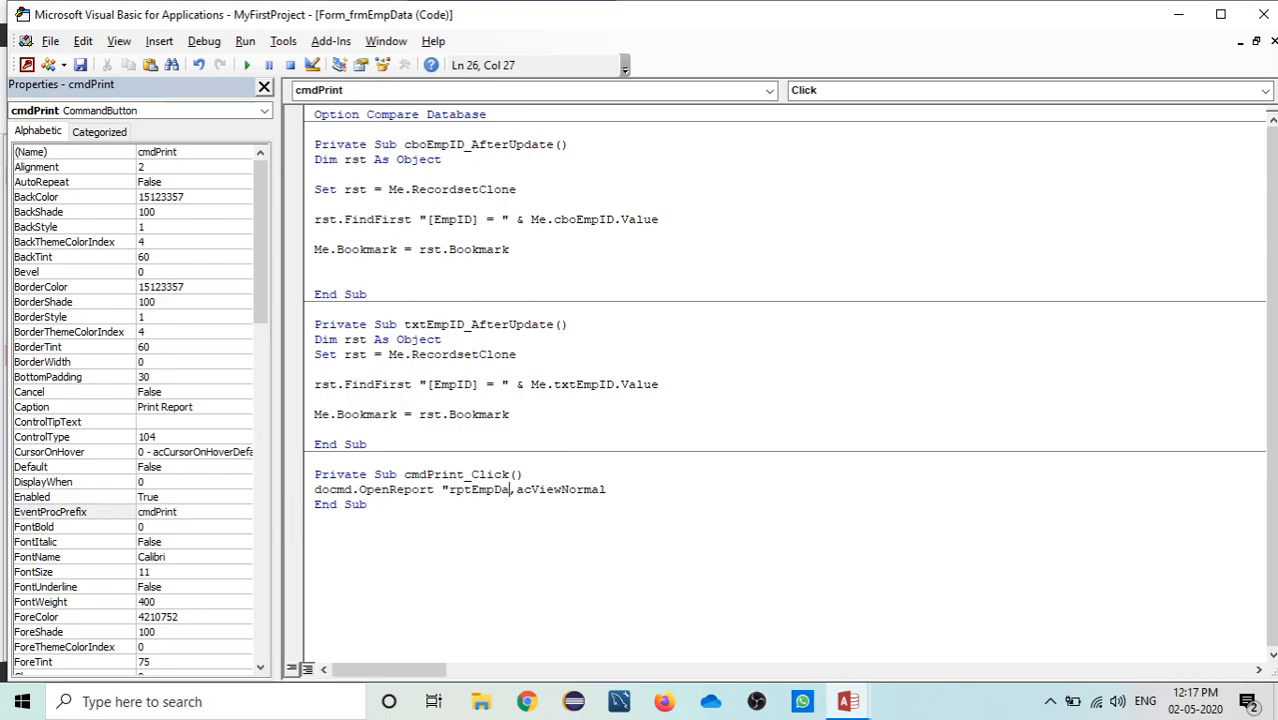
type("\"")
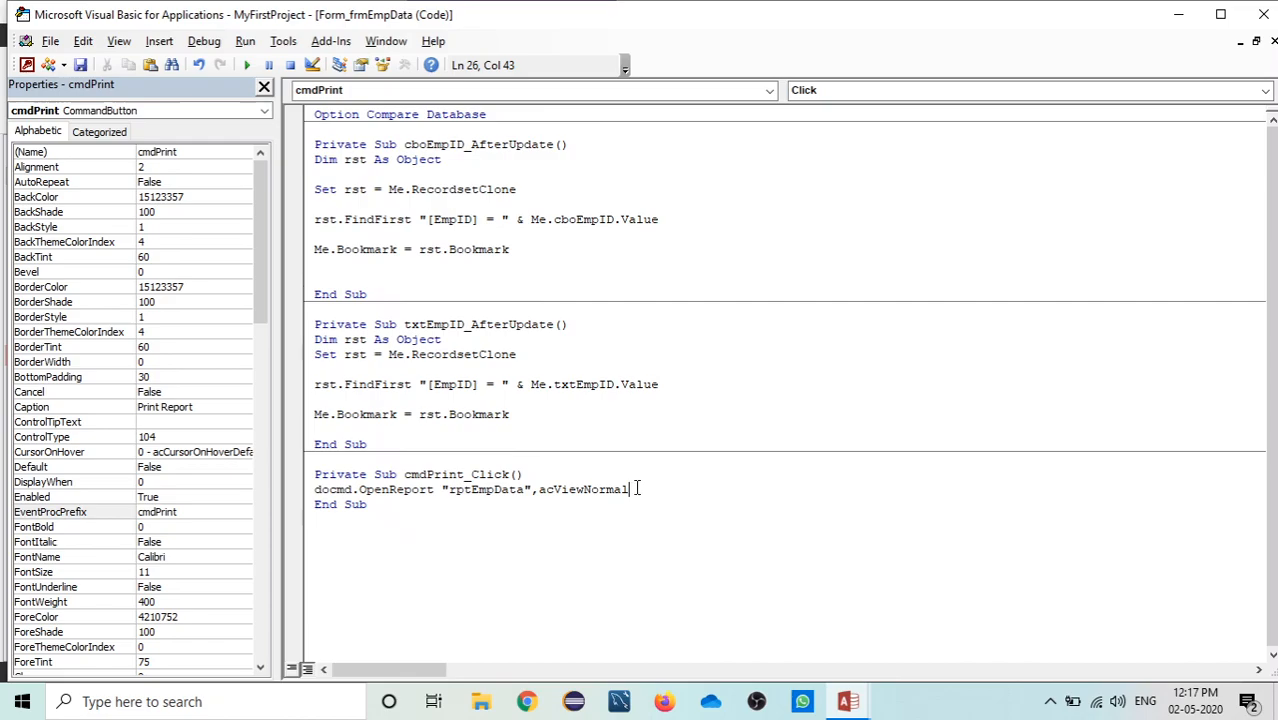
Leave OpenReport's filter name empty and copy "[EmpID] = " & Me.cboEmpID.Value from cboEmpID_AfterUpdate as its where condition
type(",acViewNormal")
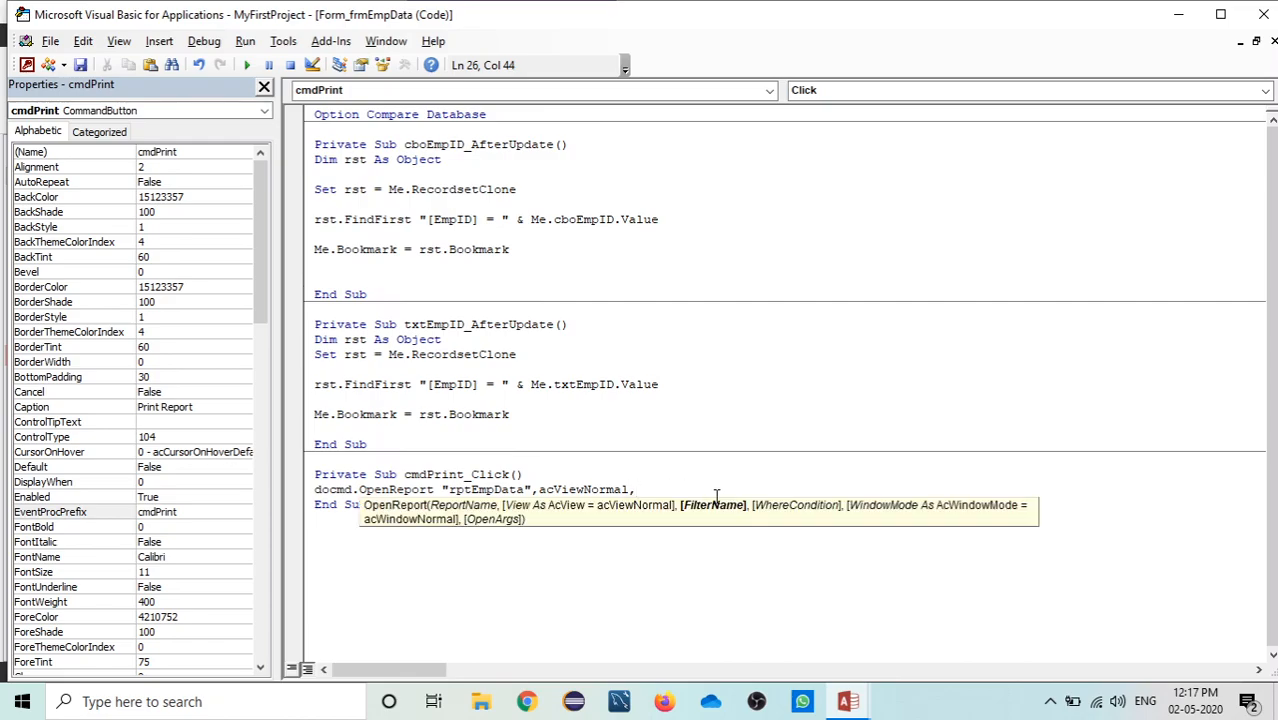
type(",")
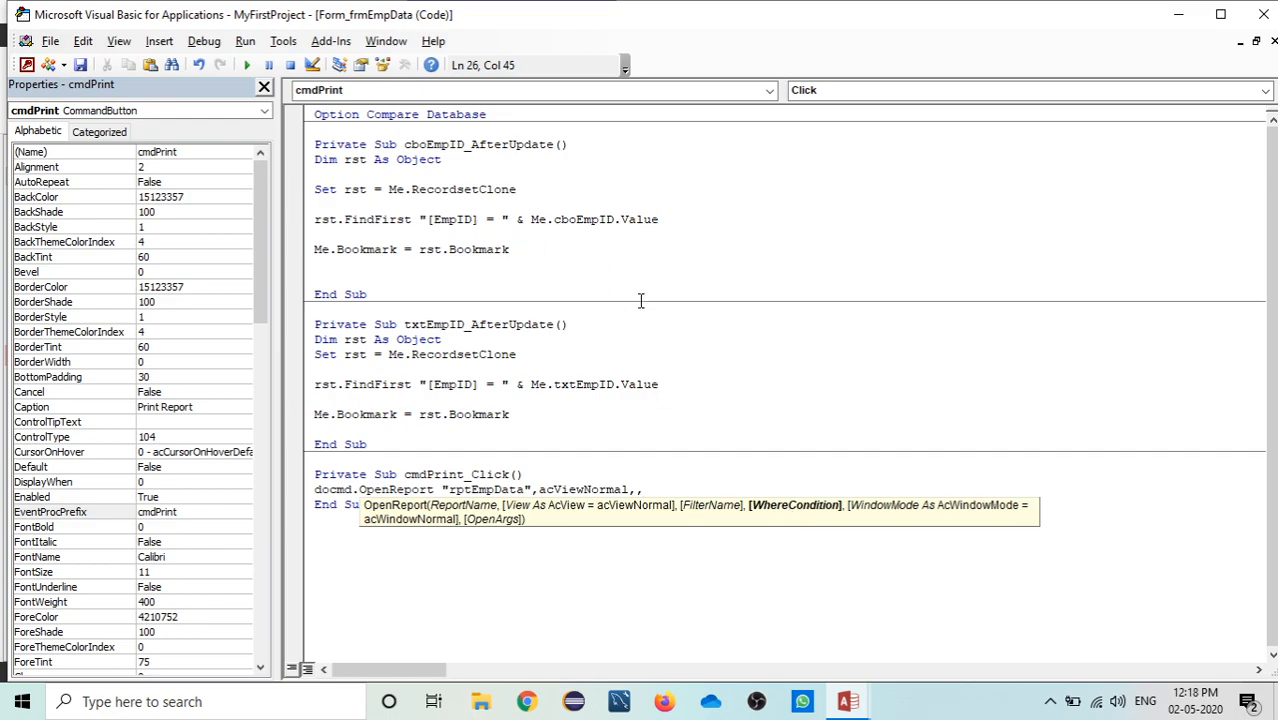
left_click(666, 224)
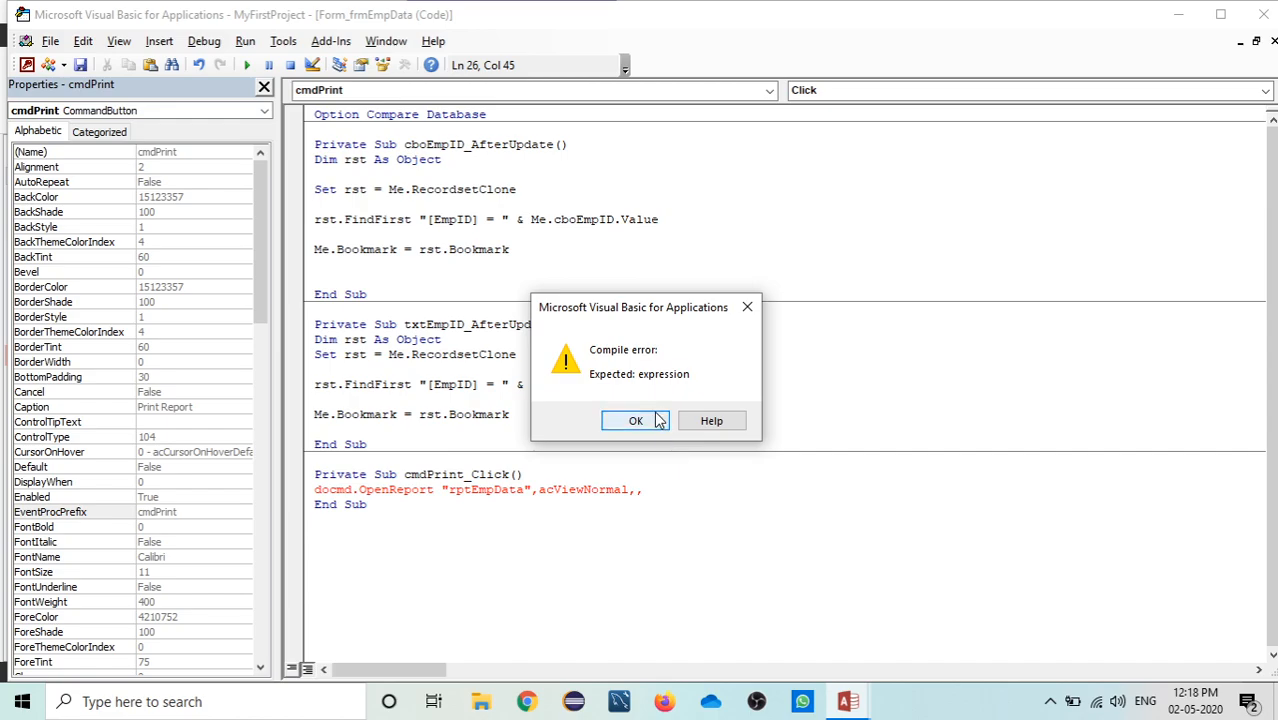
left_click(640, 421)
left_click_drag(660, 219, 421, 224)
key("ctrl+c")
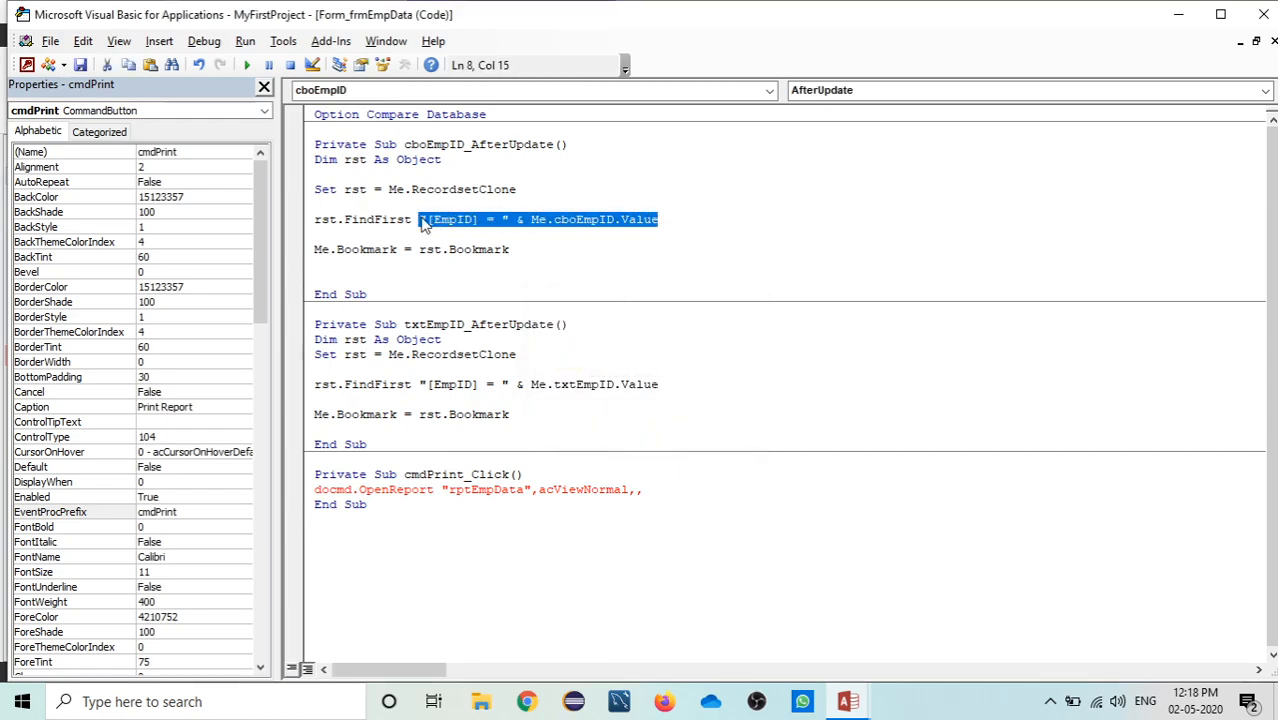
left_click(680, 491)
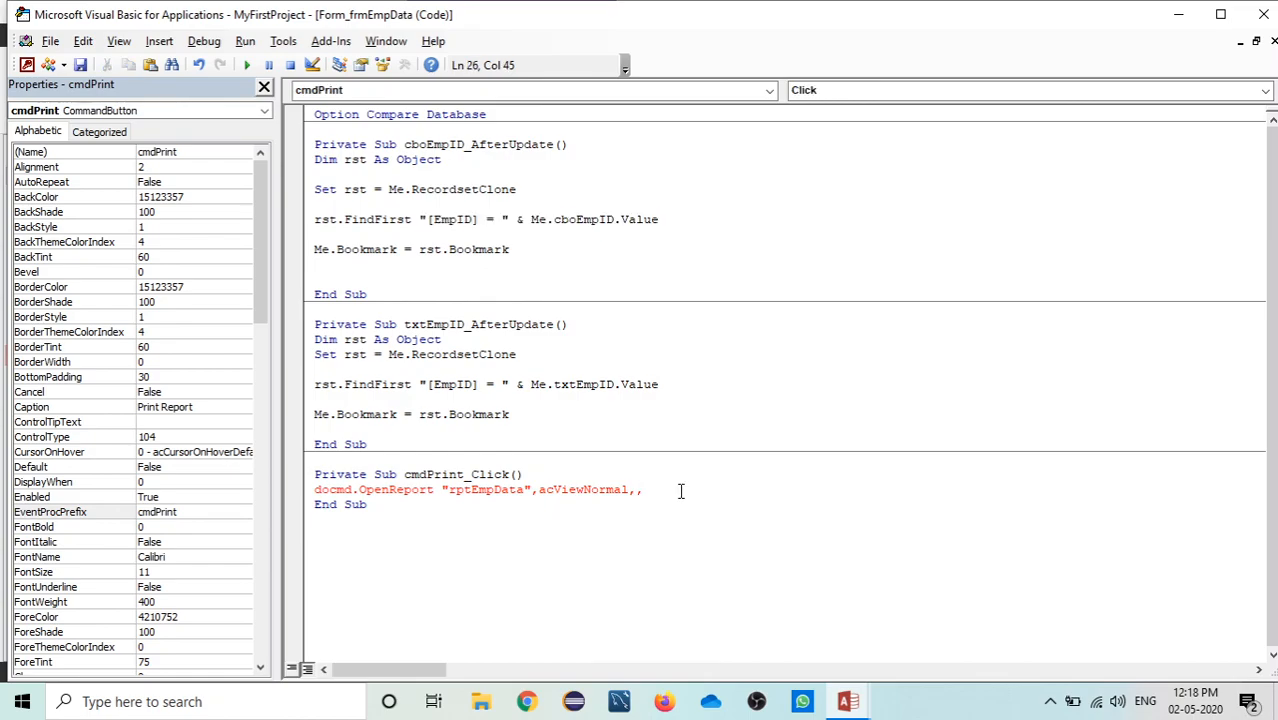
key("ctrl+v")
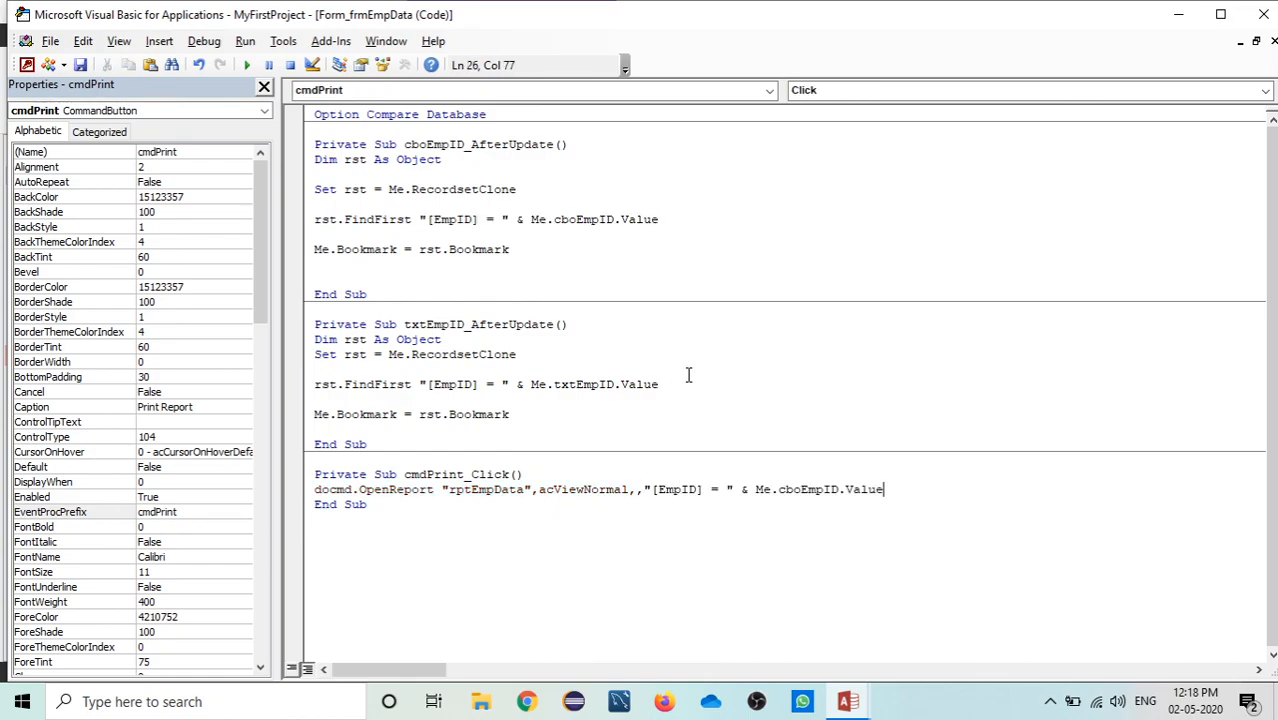
left_click(699, 400)
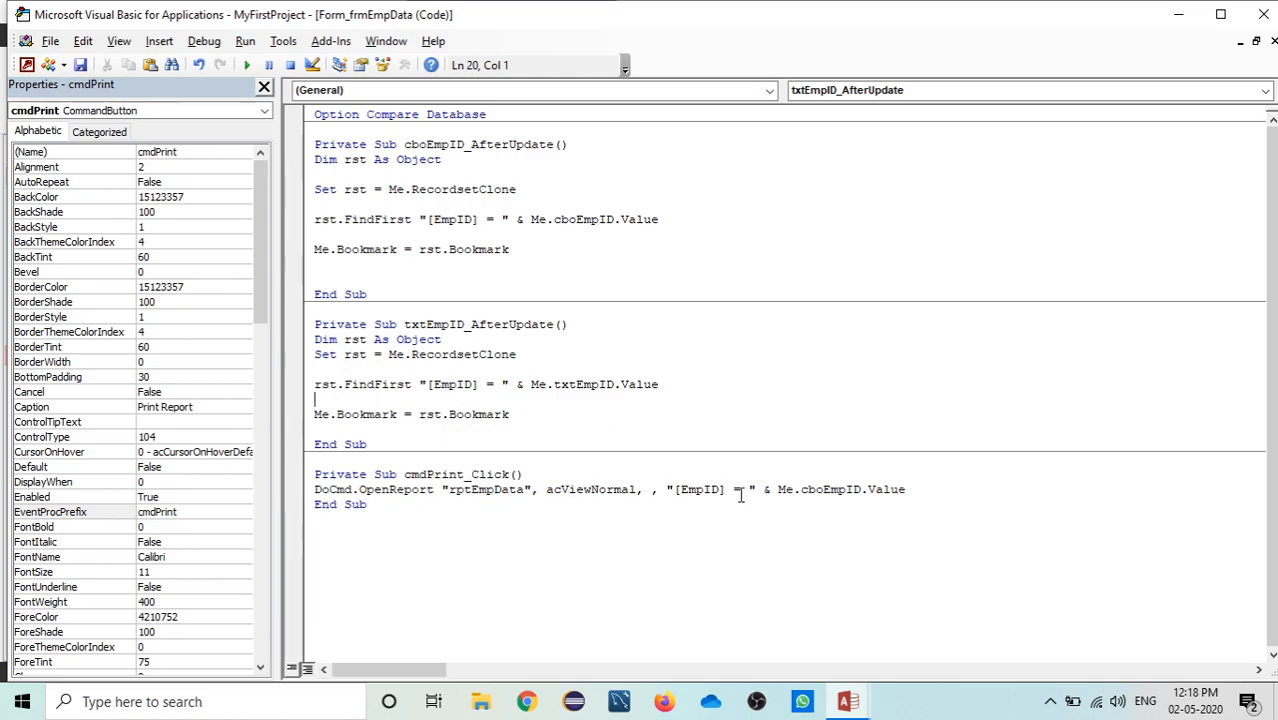
left_click_drag(906, 489, 672, 497)
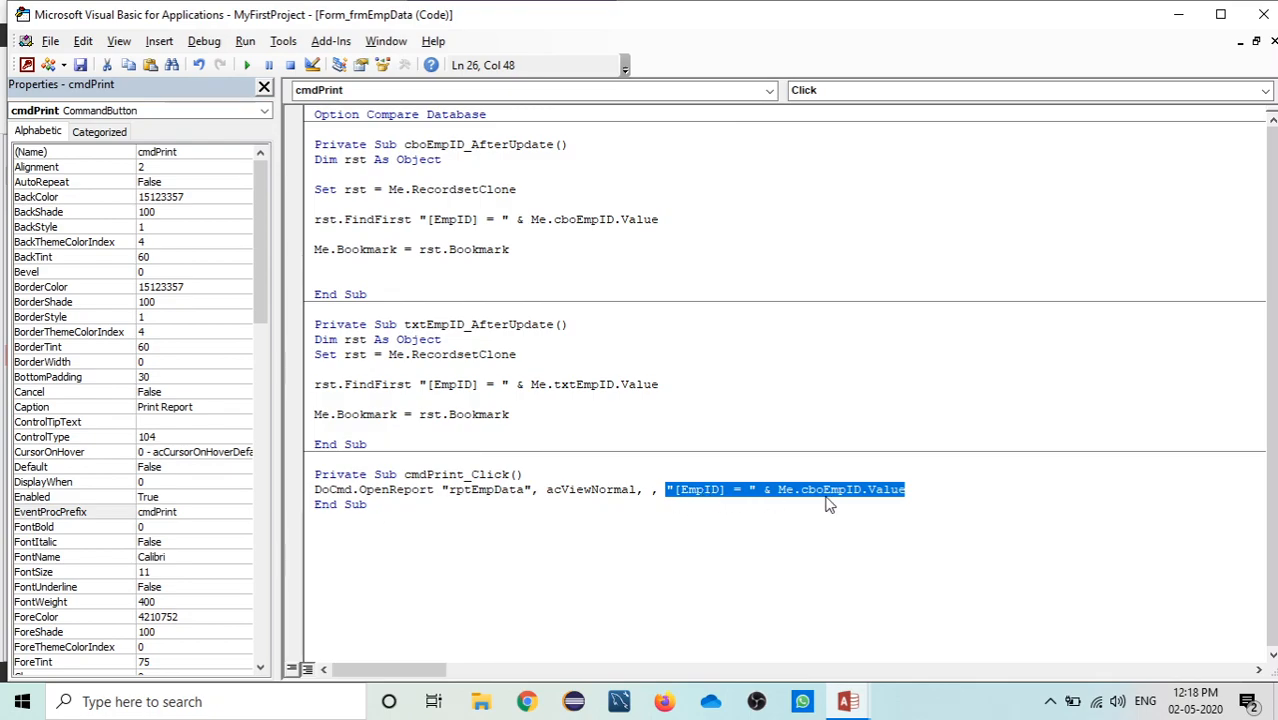
left_click(797, 445)
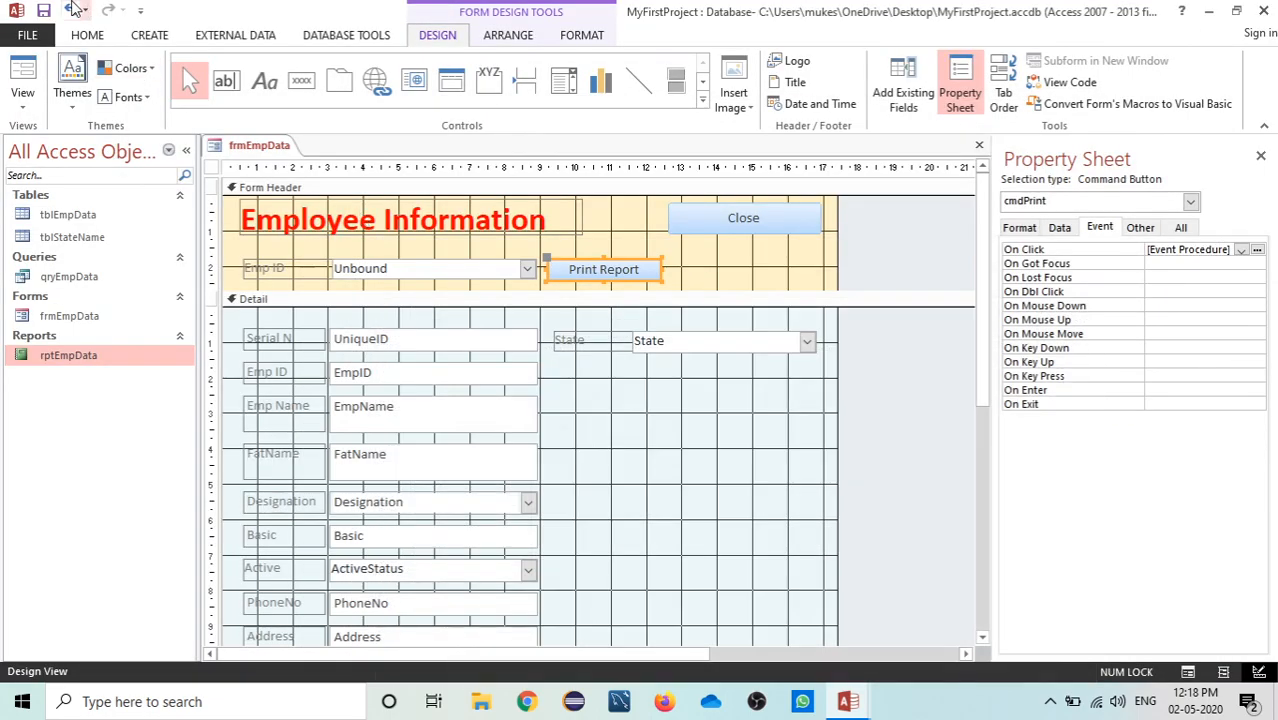
Show frmEmpData in Form View and look up several employees with the Emp ID list, ending on its second-to-last entry
left_click(23, 68)
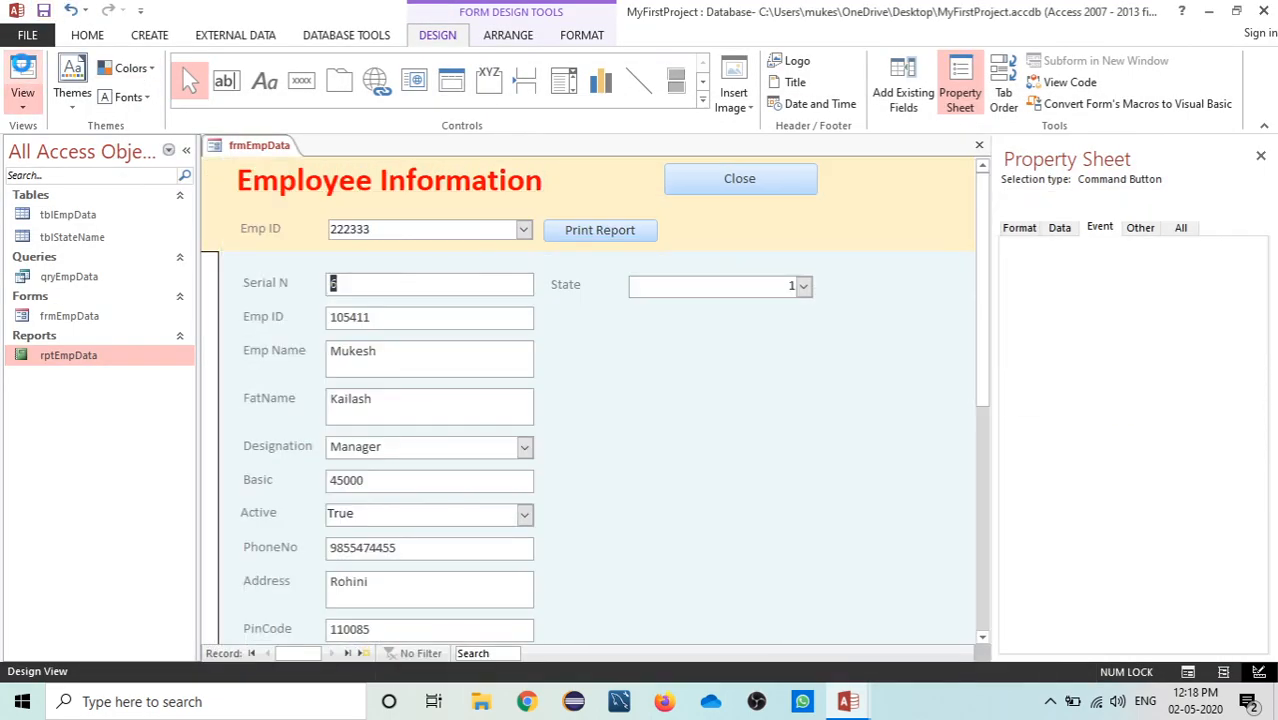
left_click(522, 229)
left_click(505, 321)
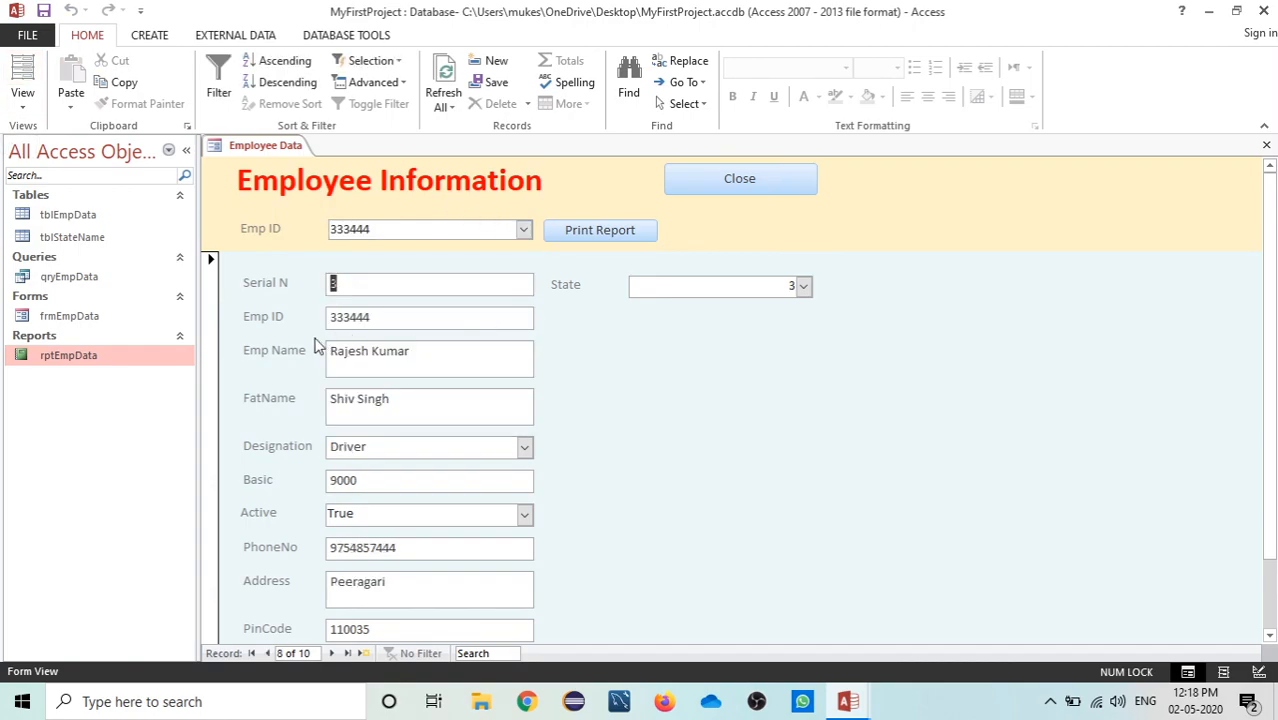
left_click(522, 229)
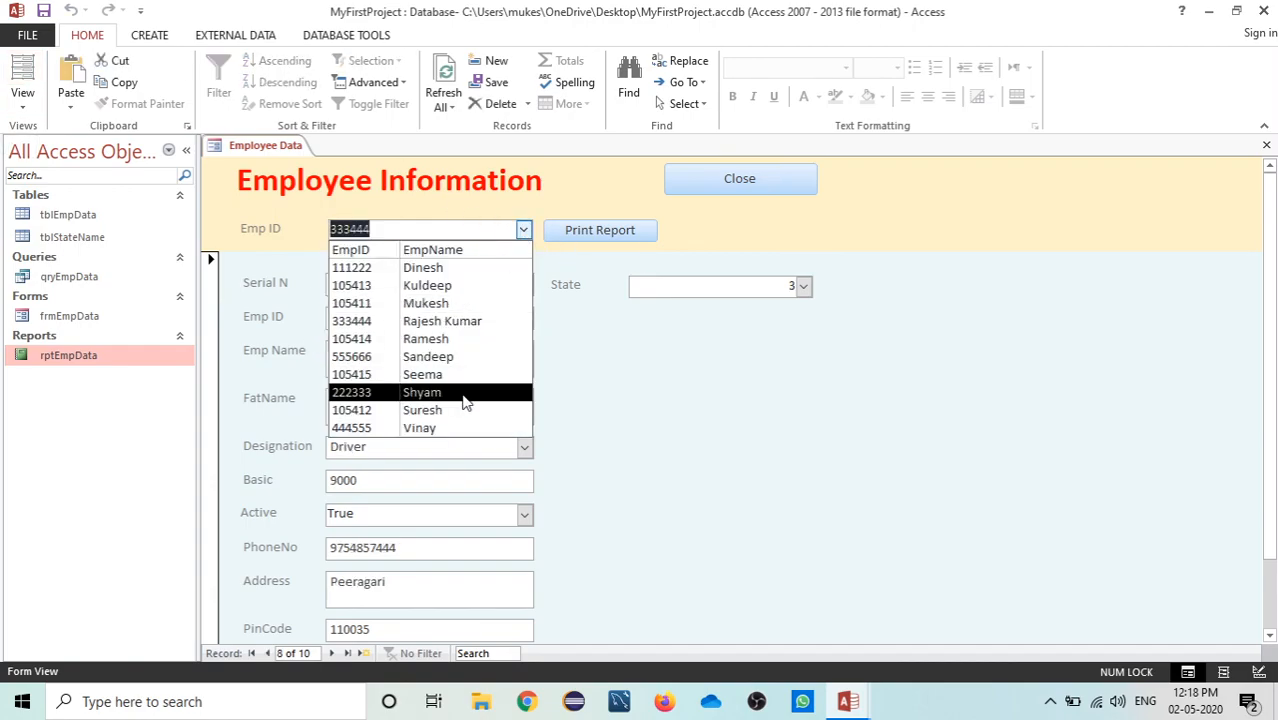
left_click(463, 395)
left_click(523, 228)
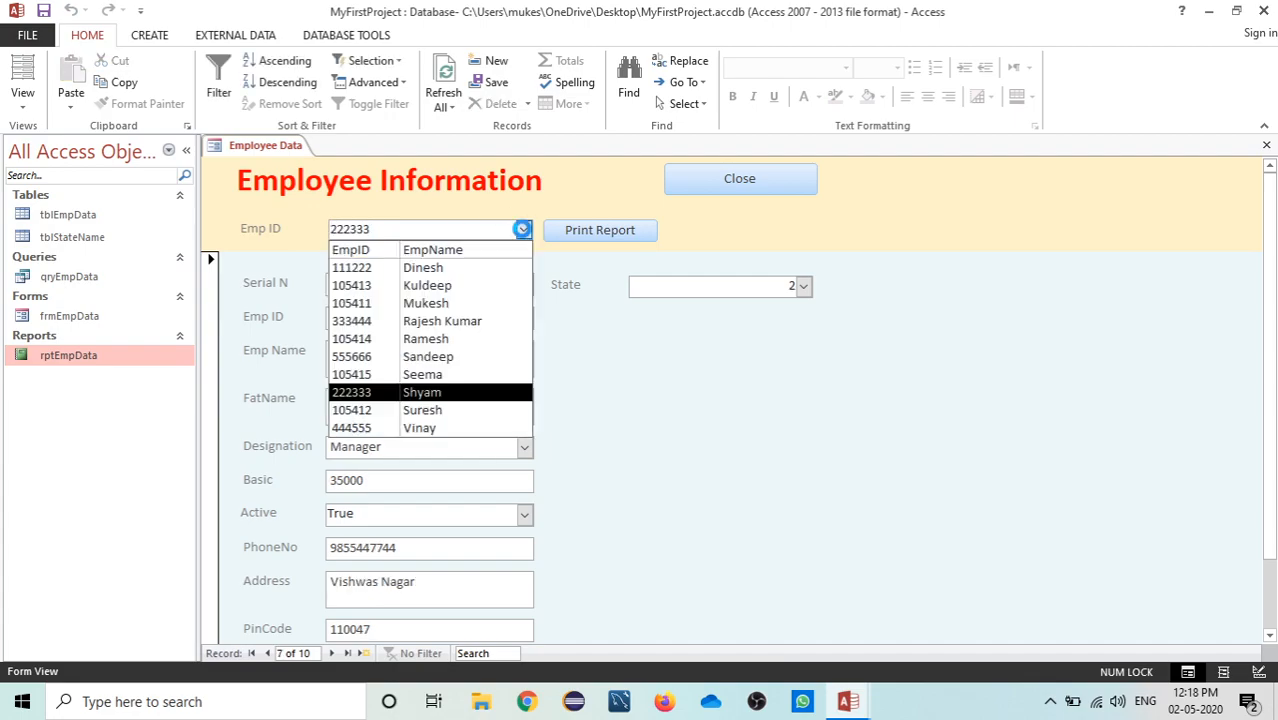
left_click(470, 321)
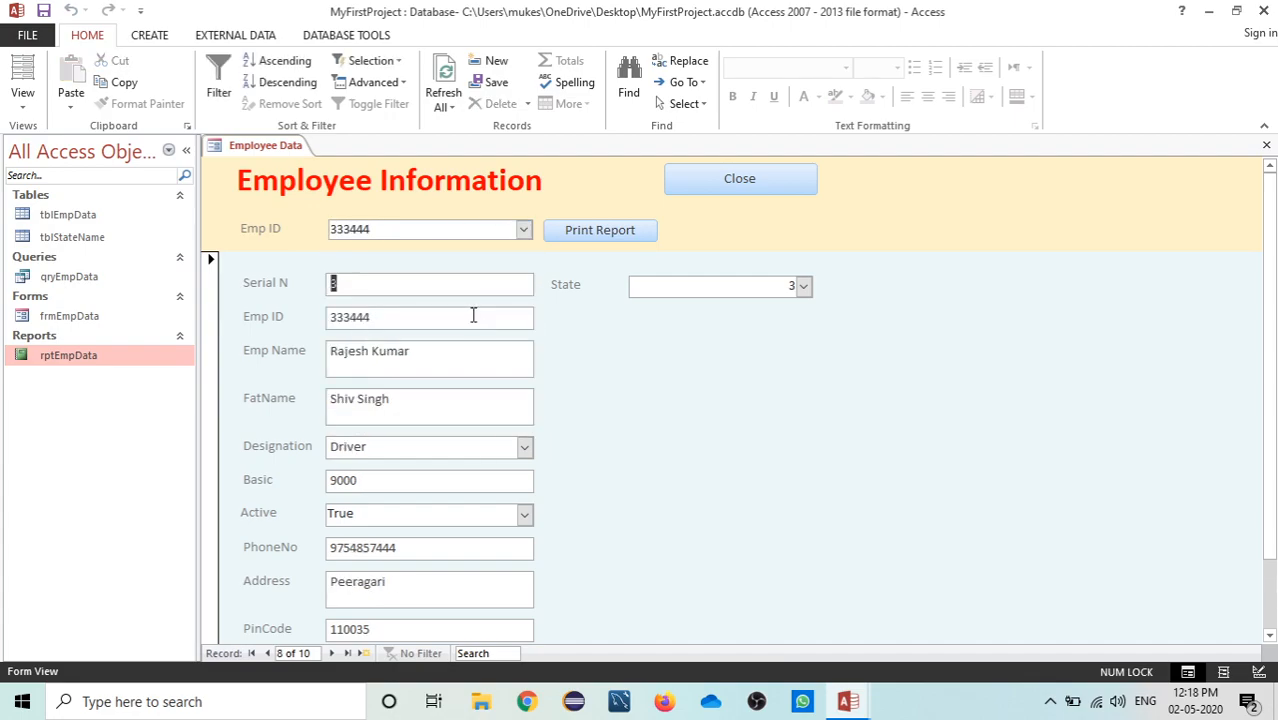
left_click(523, 228)
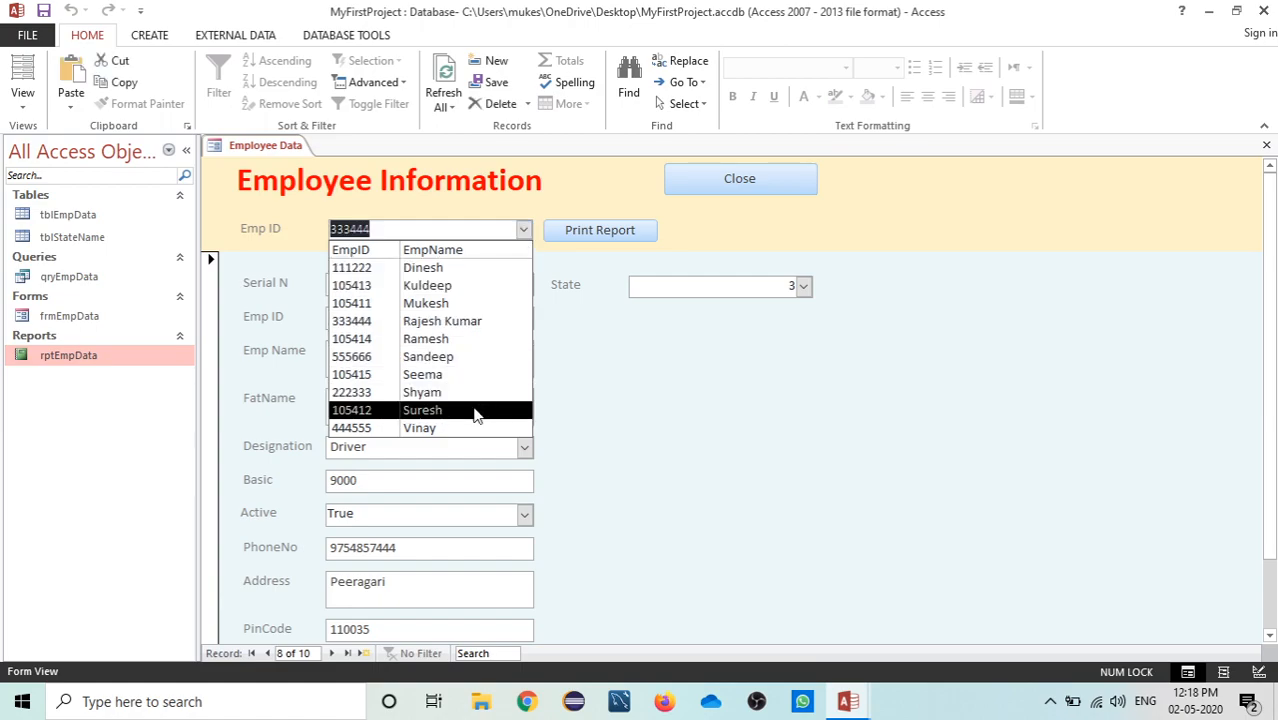
left_click(473, 409)
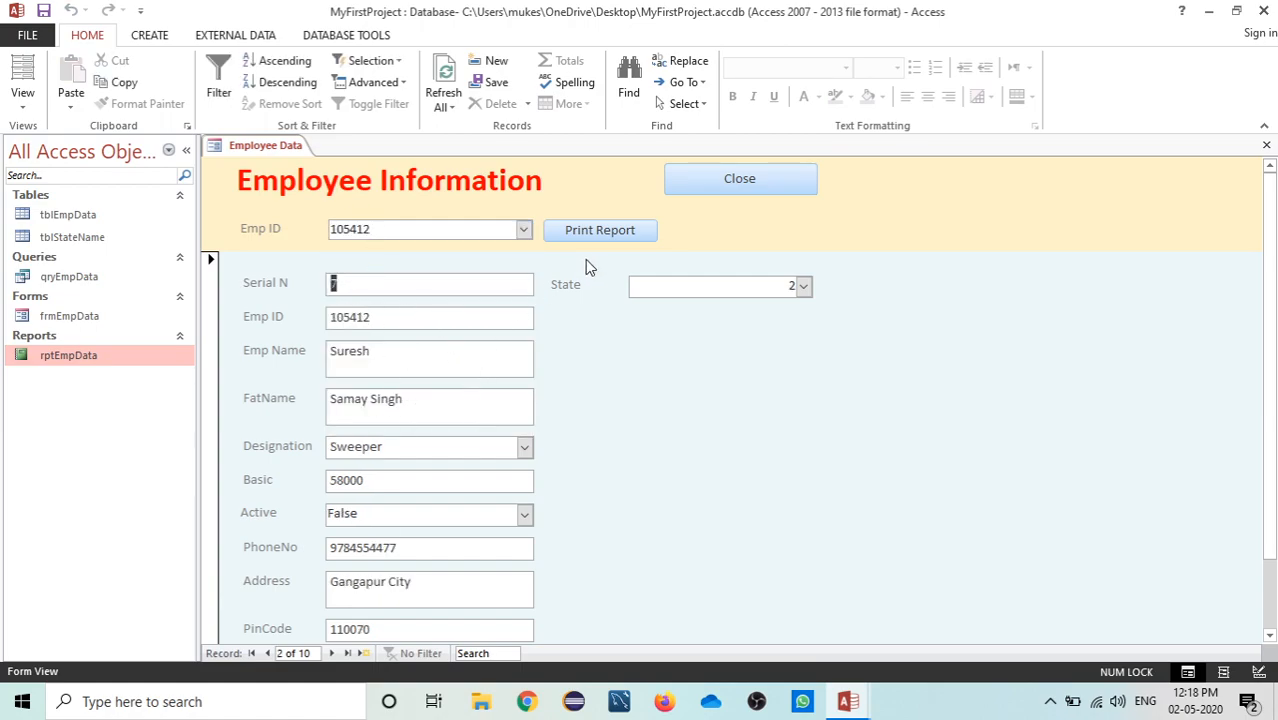
Test Print Report for the selected employee, cancelling the PDF save and the print job
left_click(597, 236)
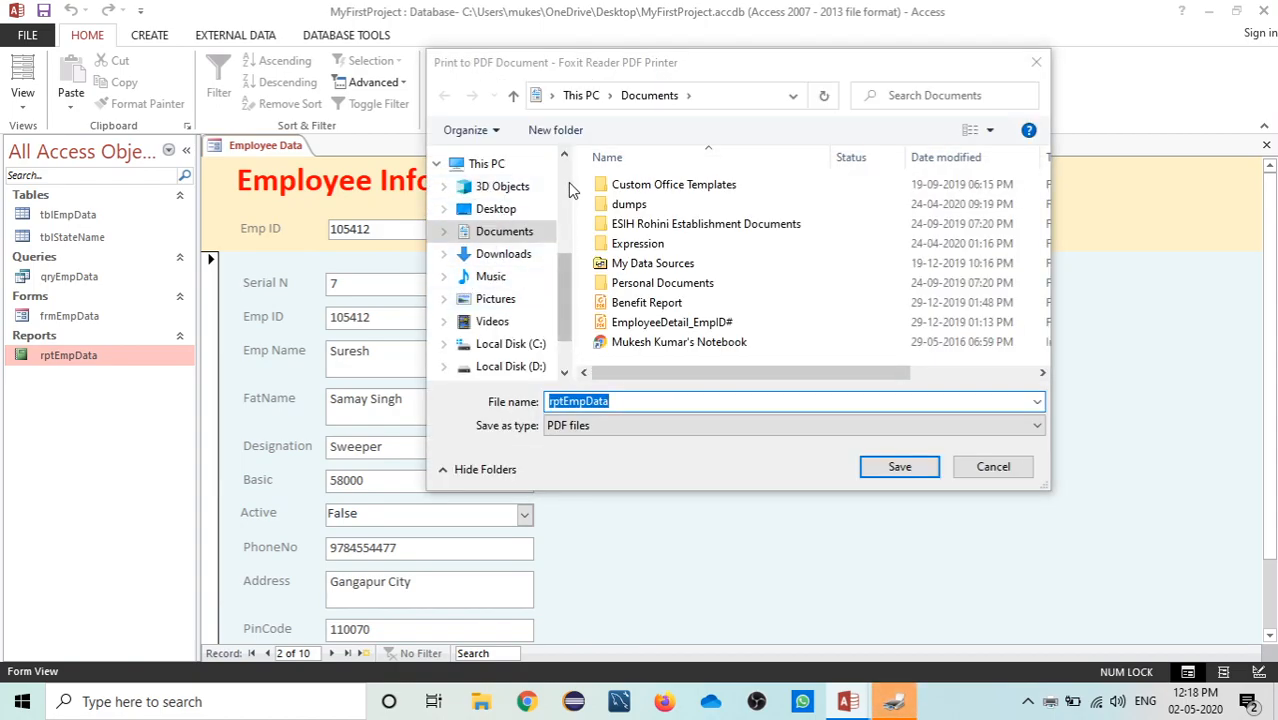
scroll(568, 182, "up", 3)
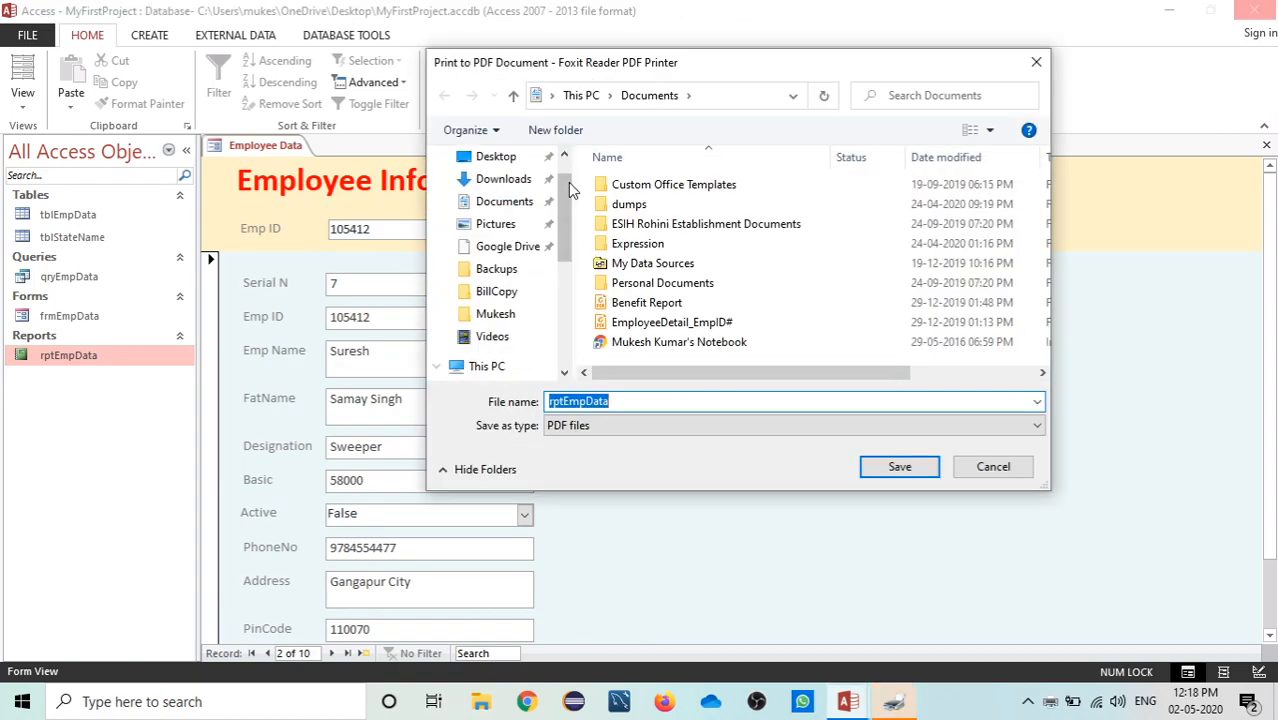
left_click(993, 467)
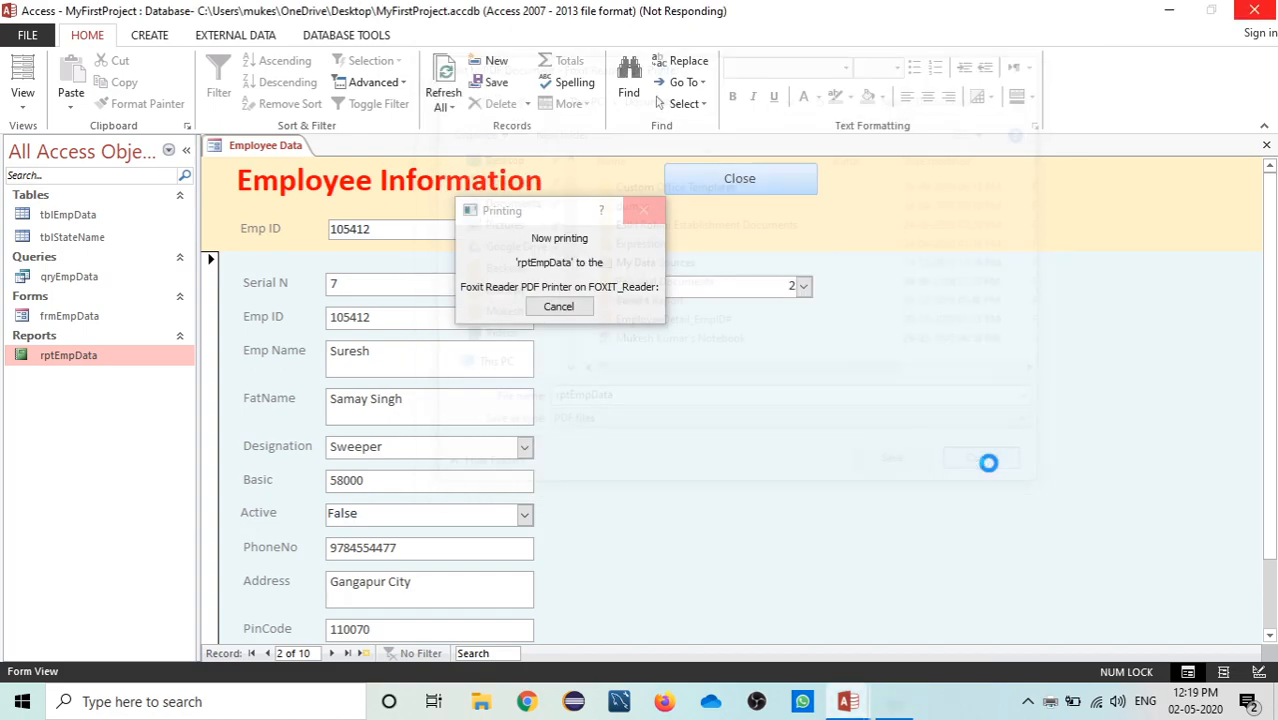
left_click(565, 300)
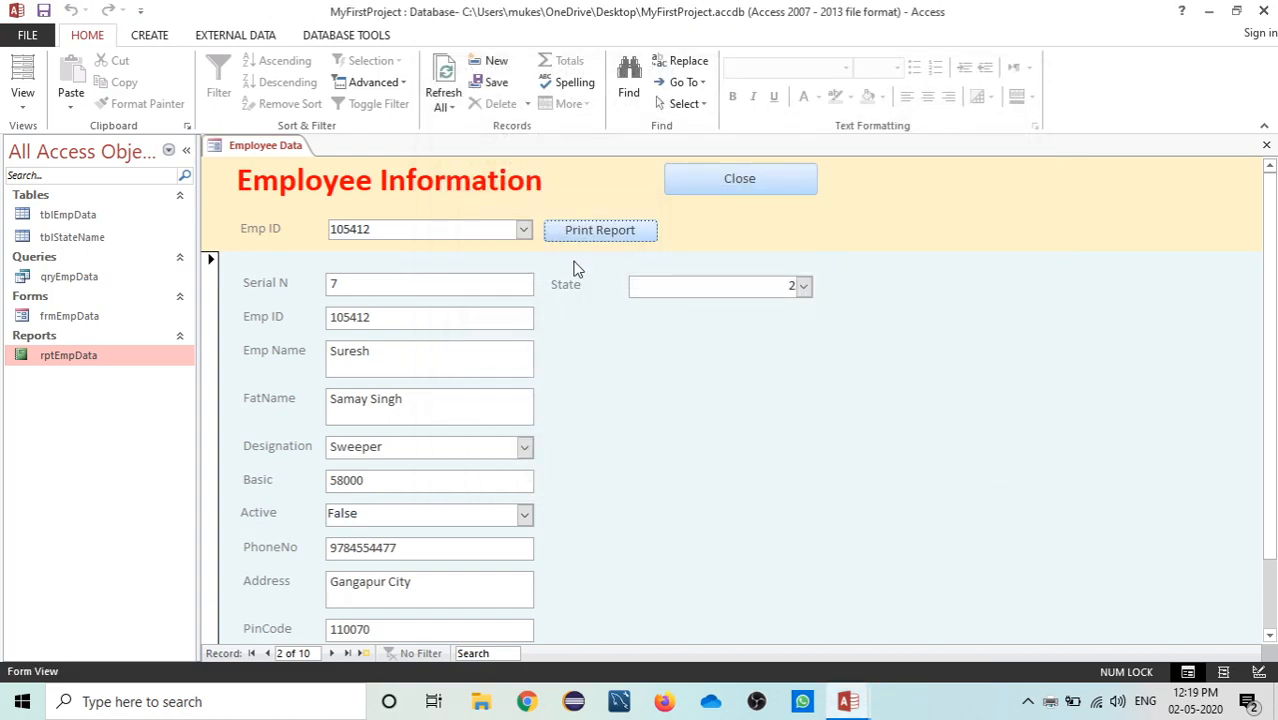
Return the form to Design View and change the OpenReport view argument in cmdPrint_Click to acViewReport, then minimize the code editor
right_click(276, 148)
left_click(305, 271)
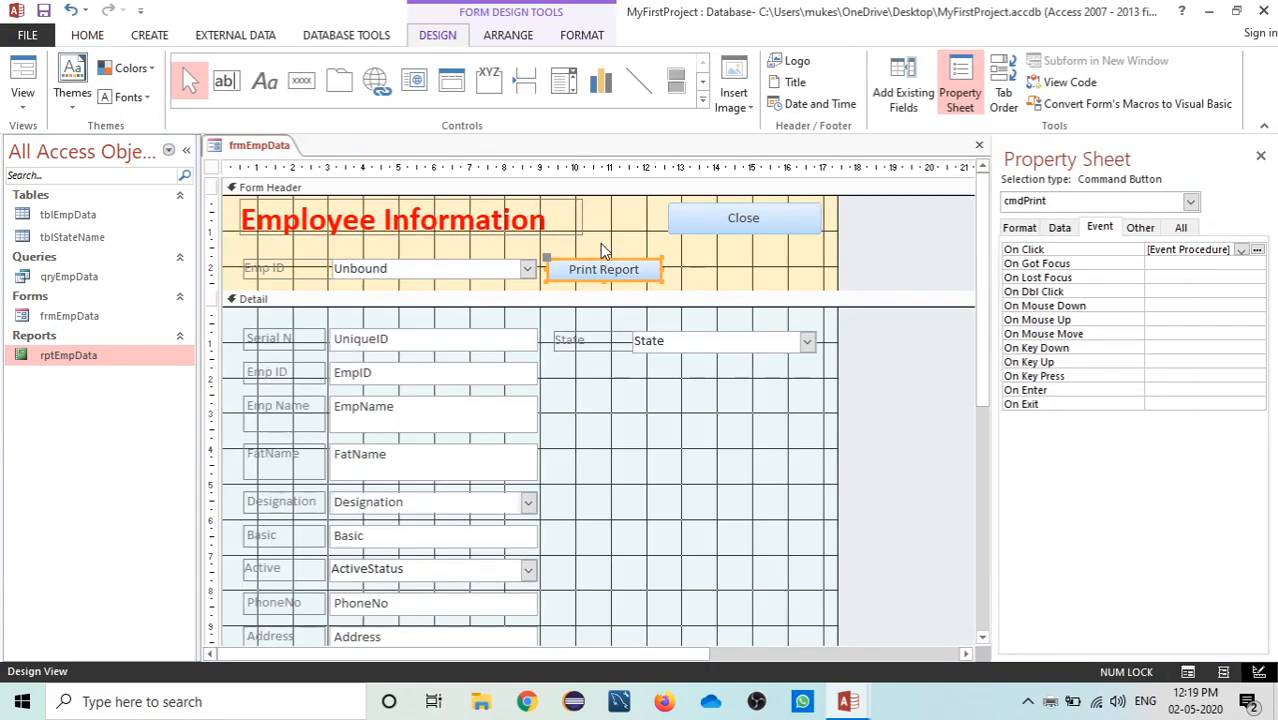
left_click(1257, 249)
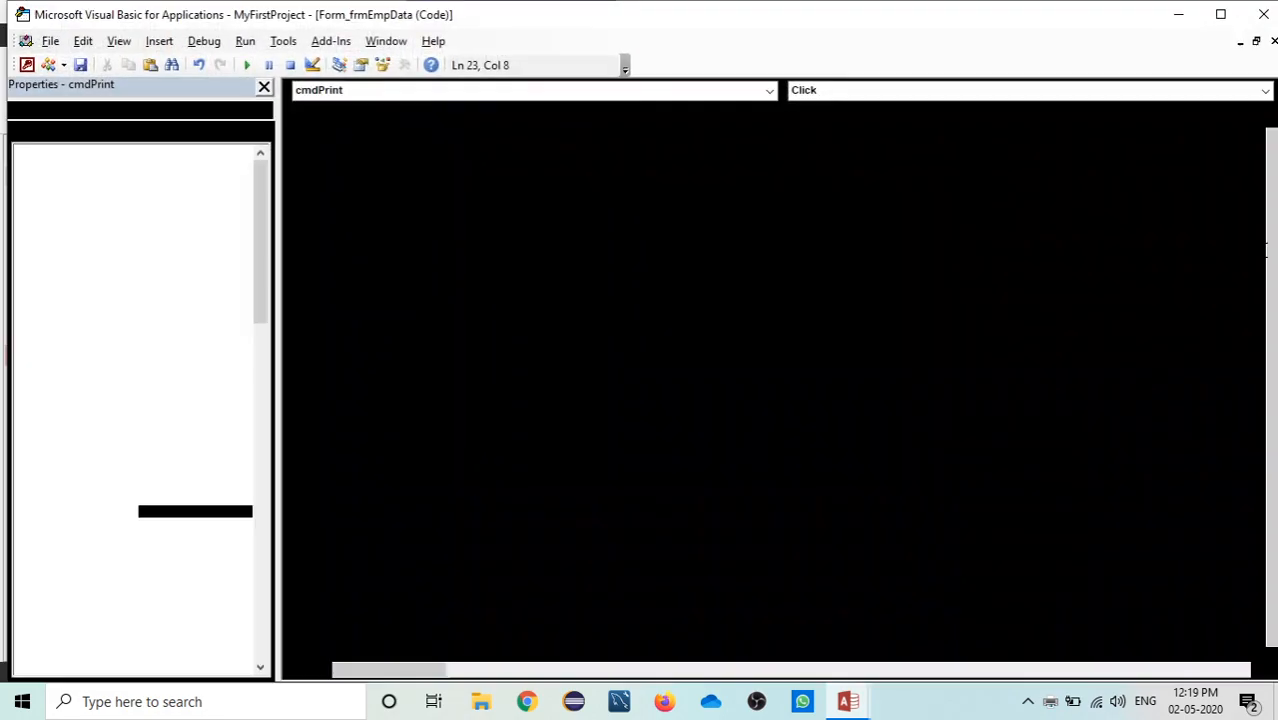
double_click(600, 489)
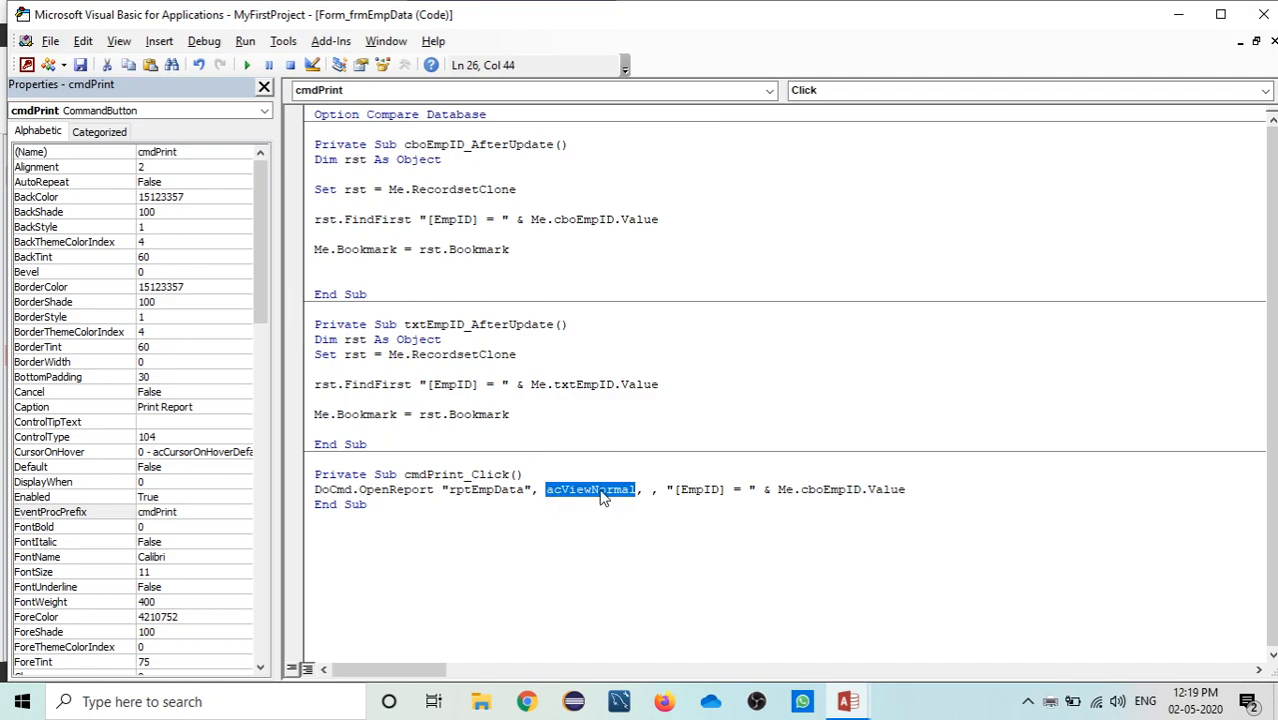
key("BackSpace")
key("BackSpace")
key("BackSpace")
type(",ac")
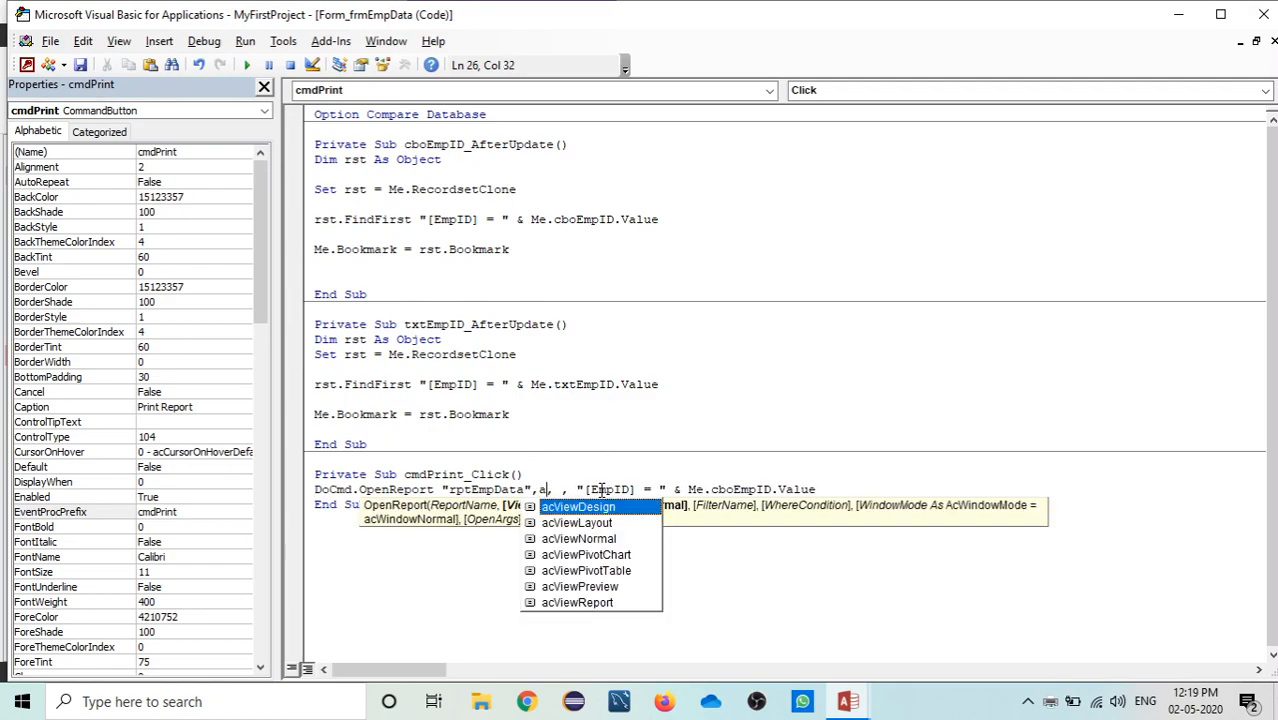
double_click(603, 603)
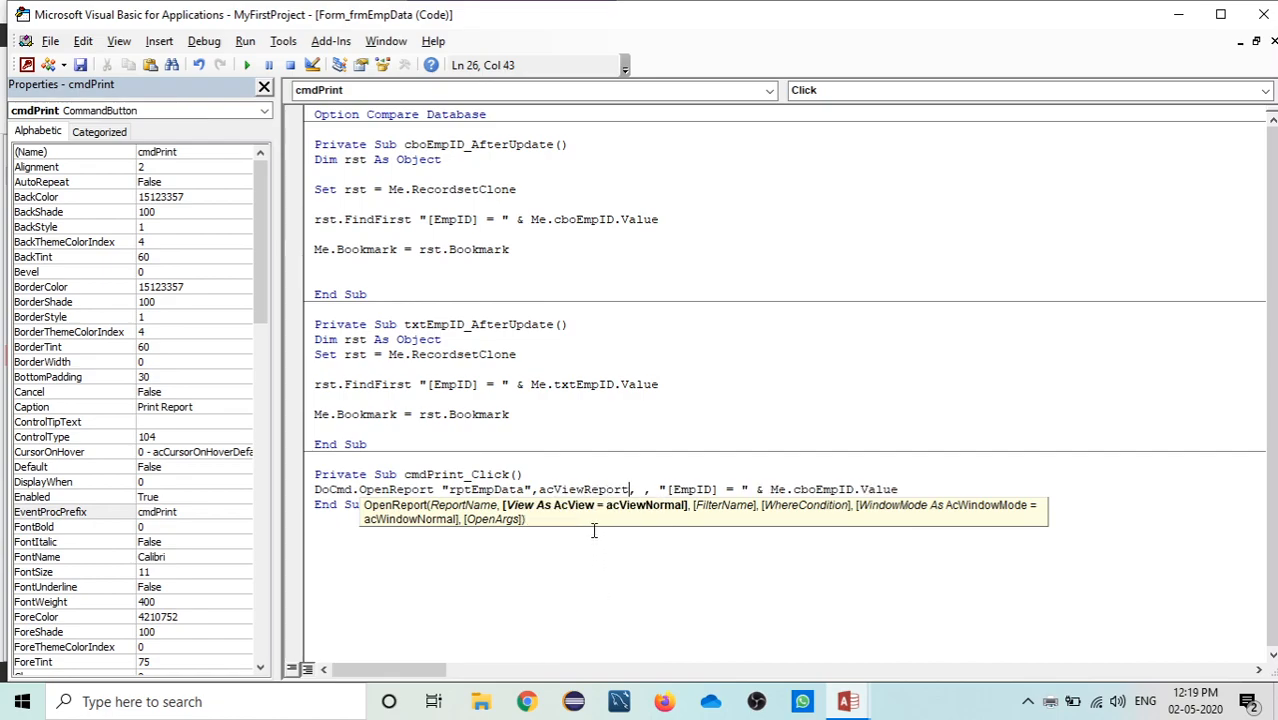
left_click(608, 451)
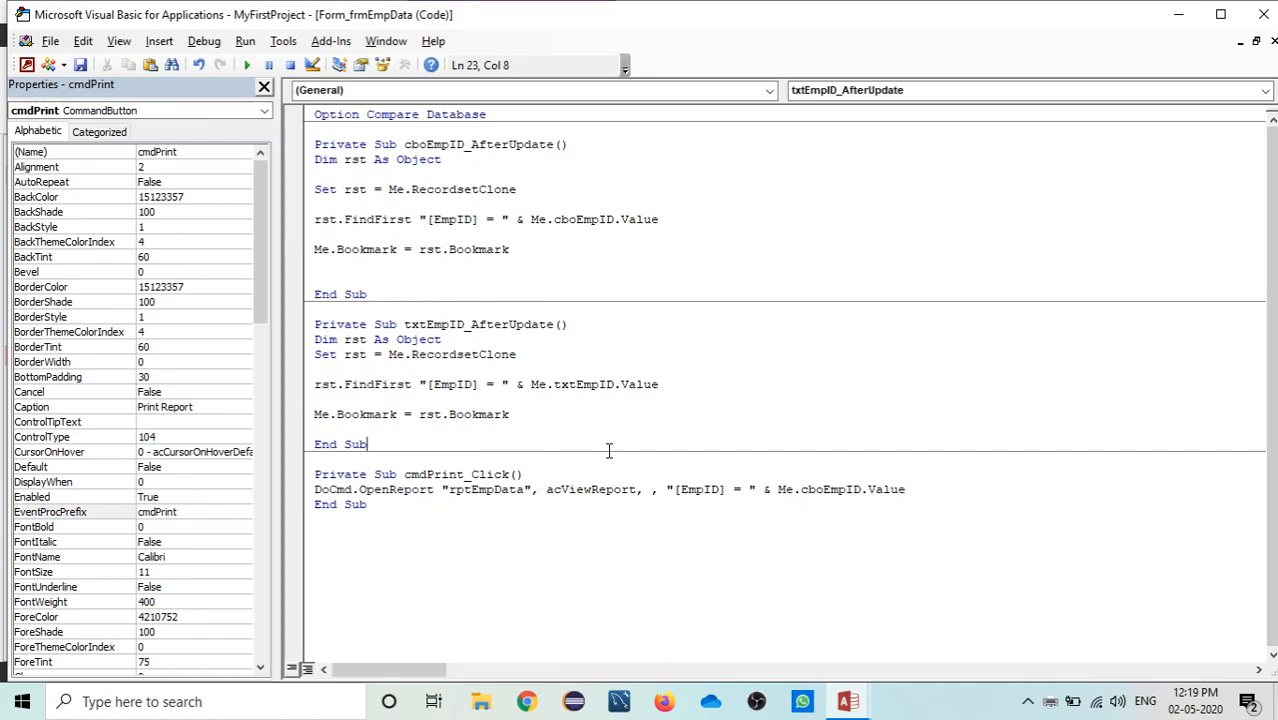
left_click(1178, 14)
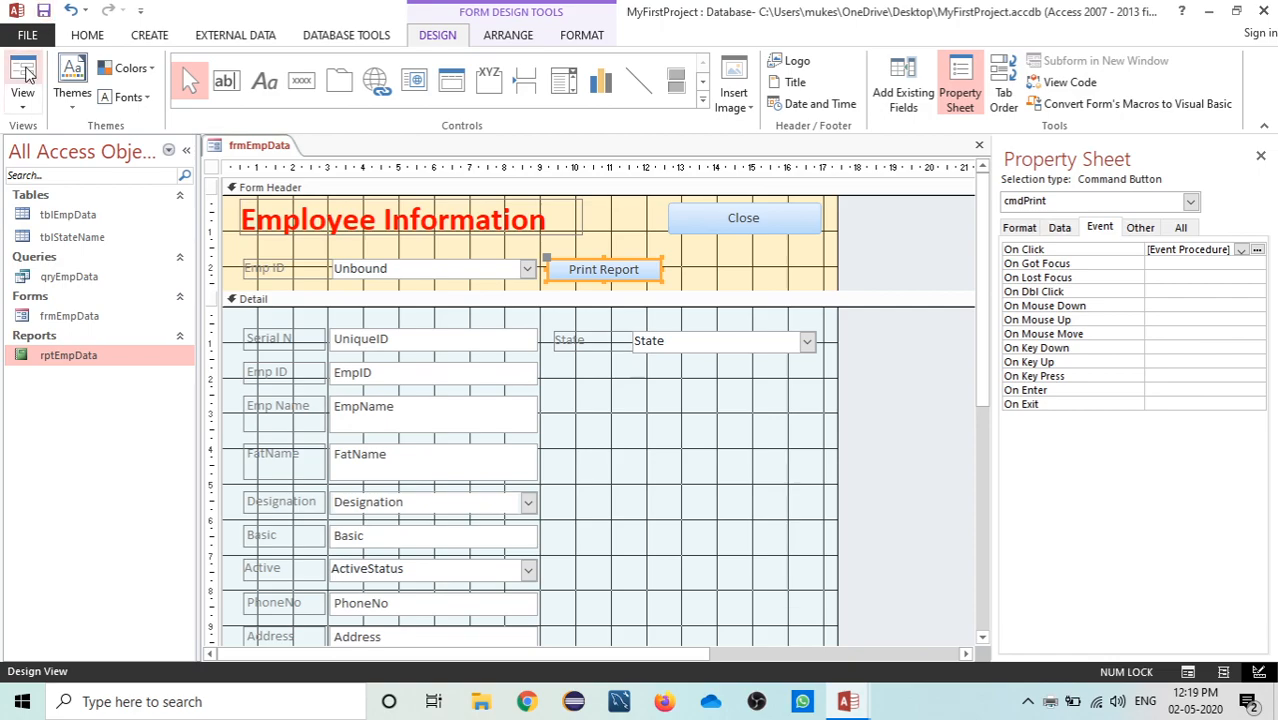
Show frmEmpData in Form View, choose the fourth employee in the Emp ID list and open that employee's report with Print Report
left_click(24, 75)
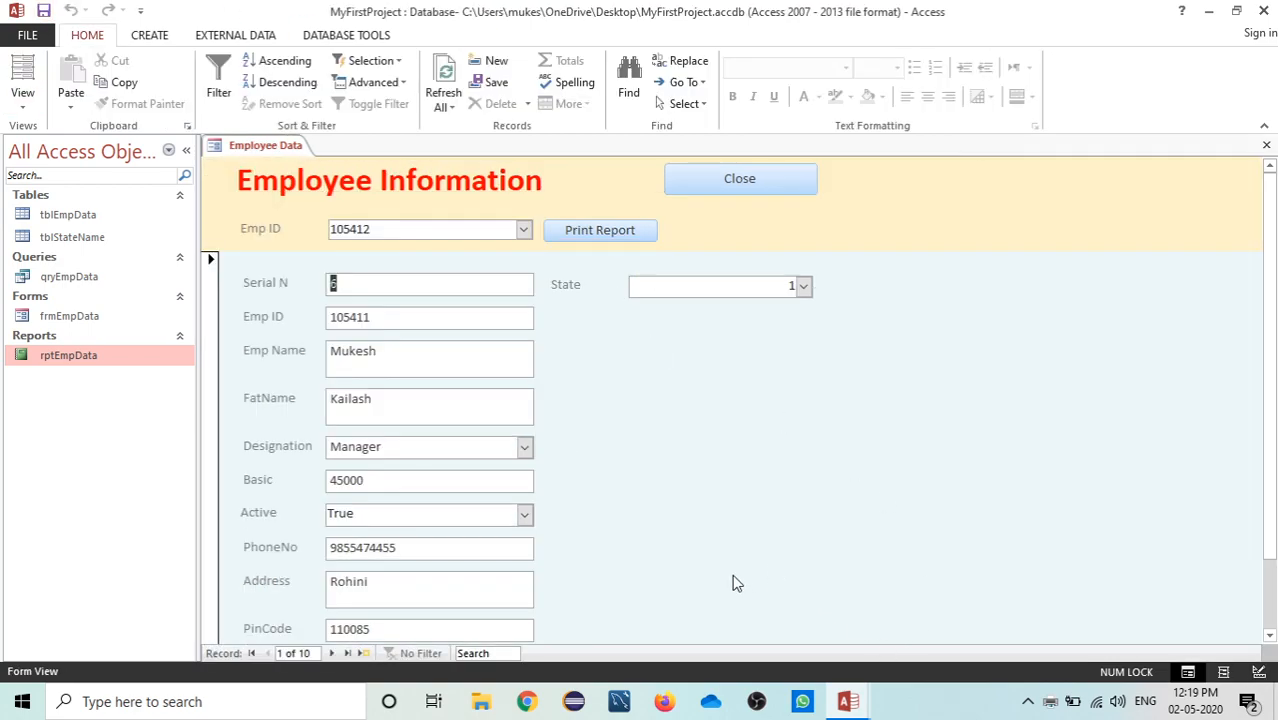
left_click(524, 230)
left_click(485, 322)
left_click(596, 233)
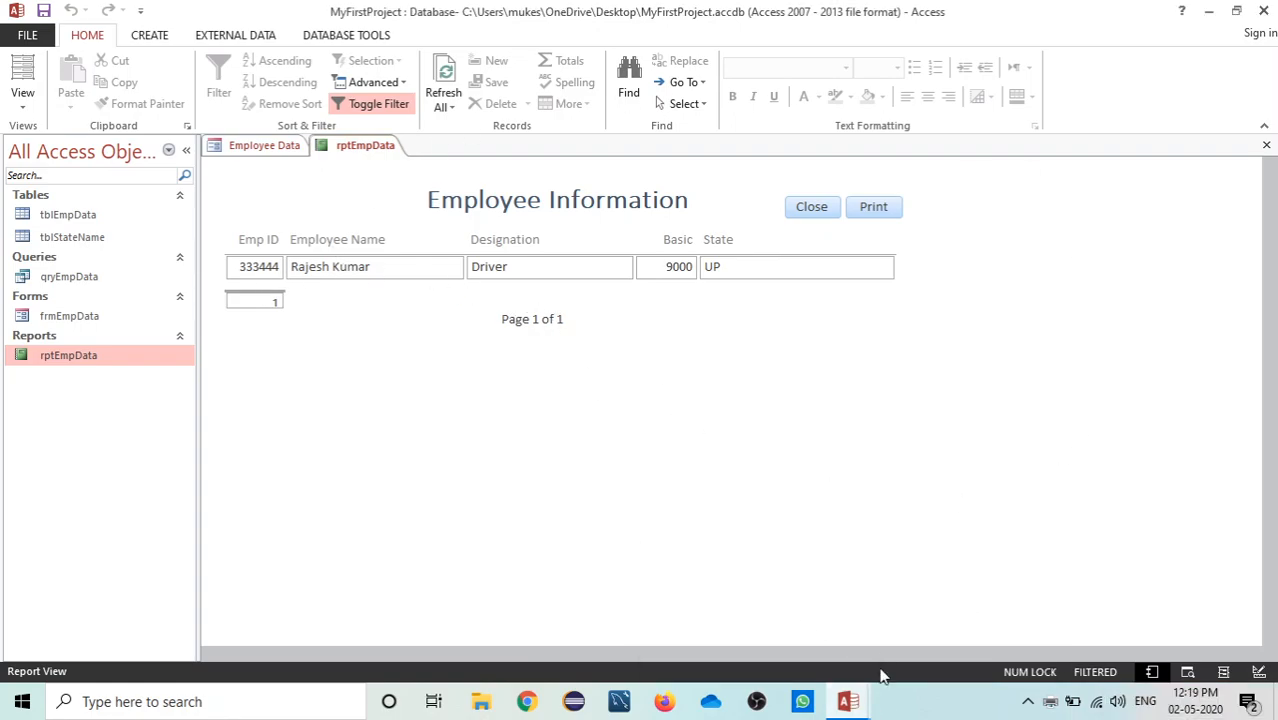
Change the OpenReport view argument in cmdPrint_Click to acViewPreview and minimize the code editor
mouse_move(848, 701)
left_click(736, 613)
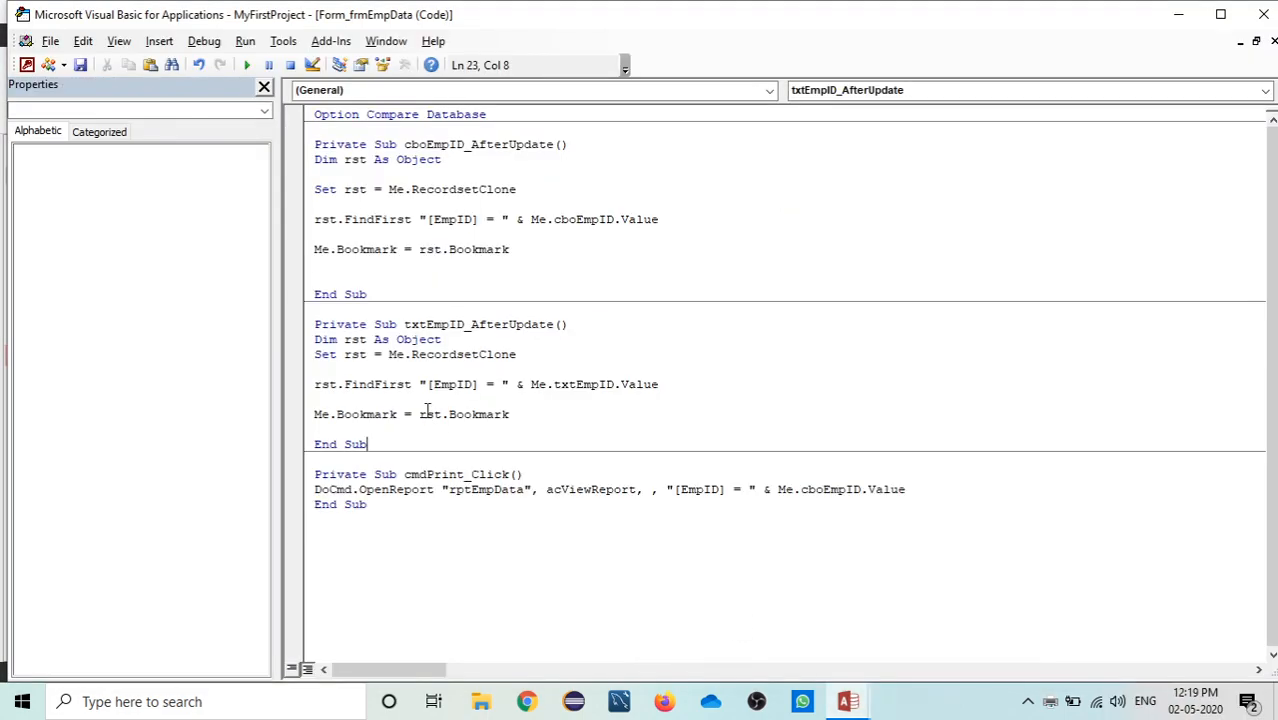
double_click(608, 491)
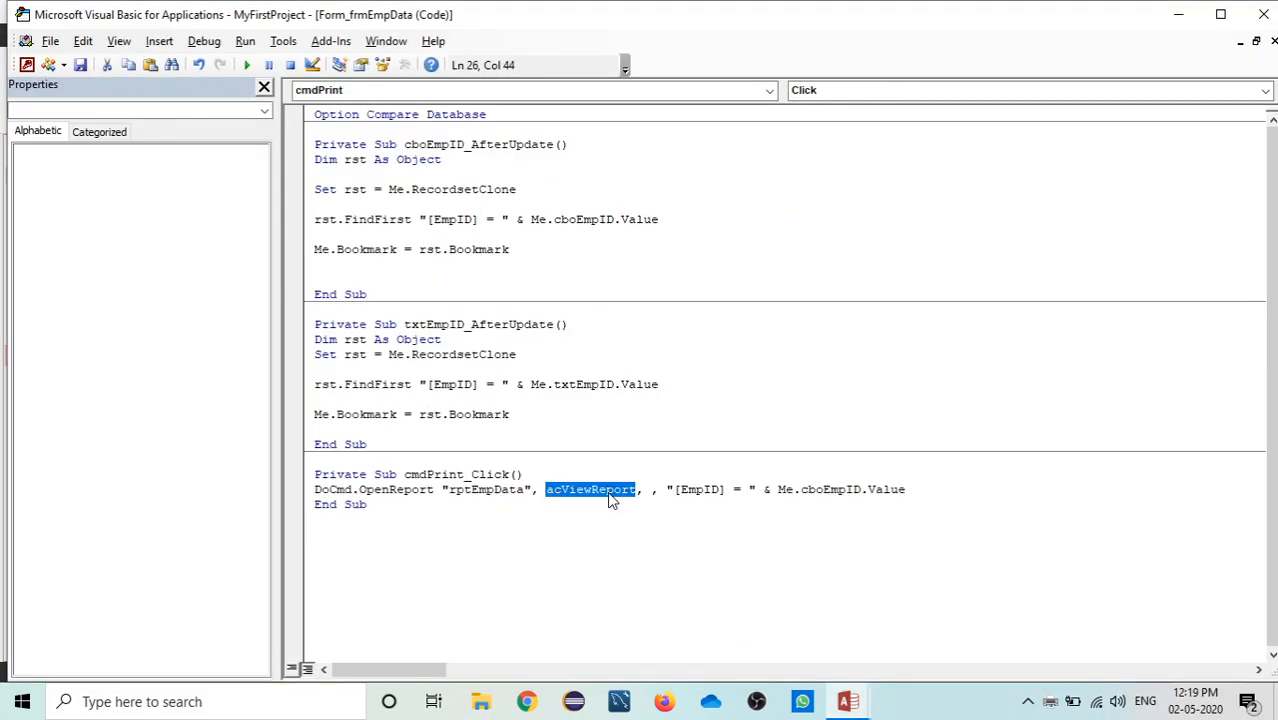
key("BackSpace")
key("BackSpace")
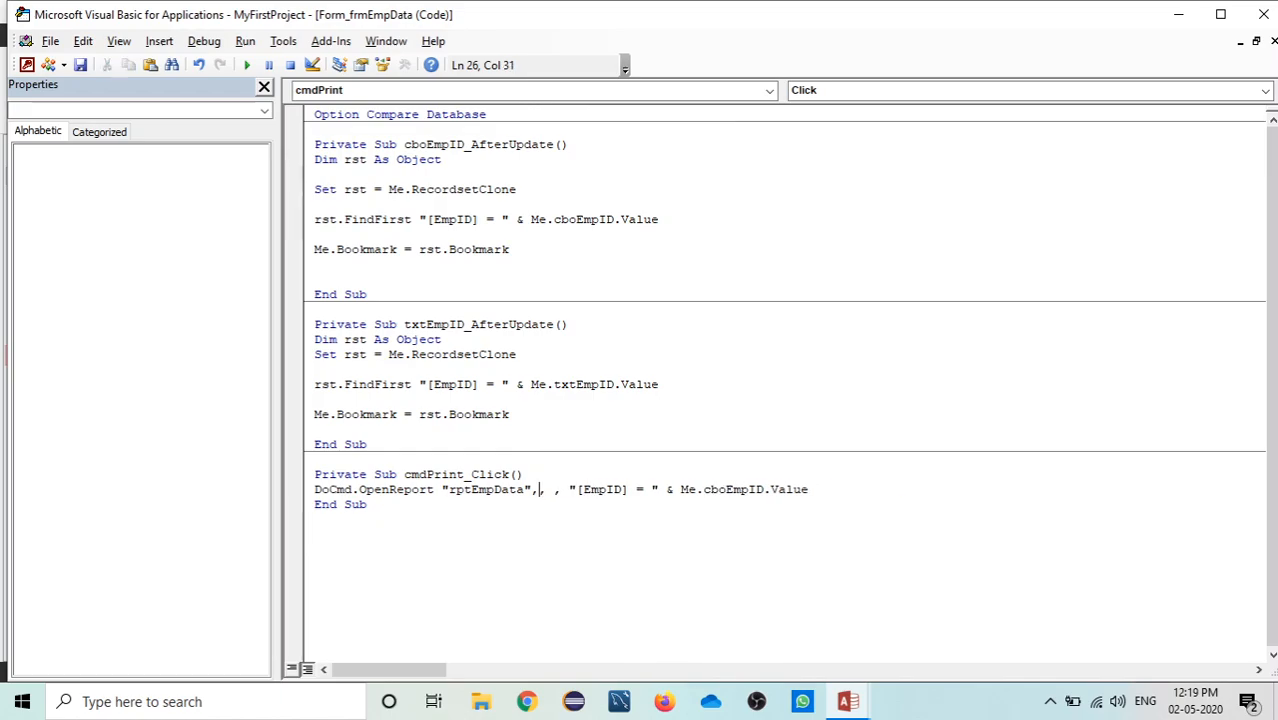
key("ctrl+j")
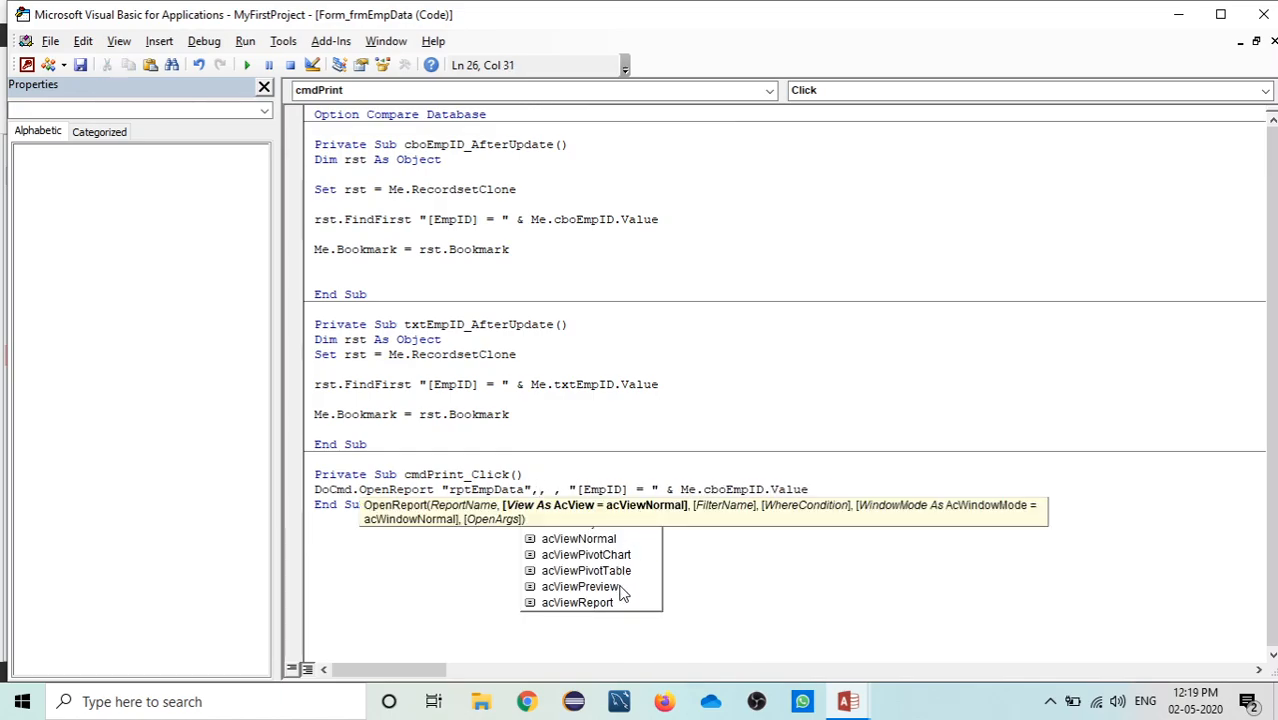
key("Escape")
type("acViewPreview")
left_click(606, 372)
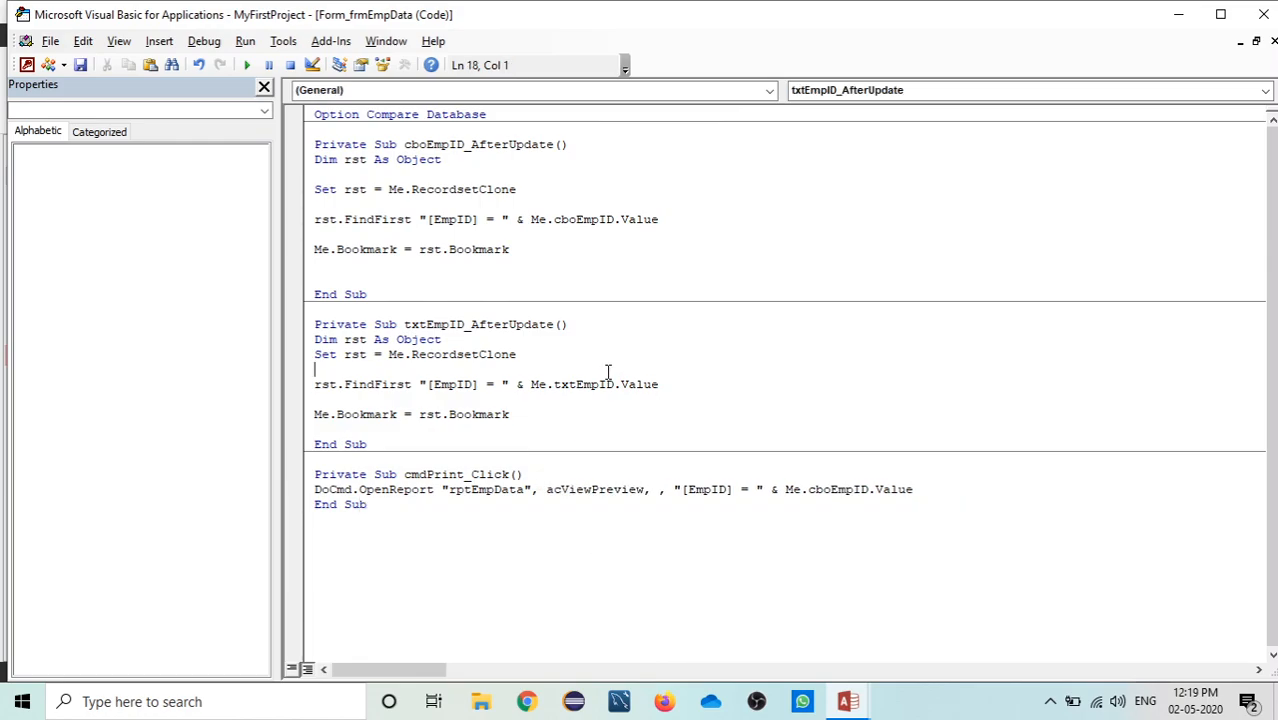
left_click(1176, 20)
Close the open report, preview the report for the sixth employee in the Emp ID list, inspect its record up close and close the preview
left_click(812, 207)
left_click(523, 232)
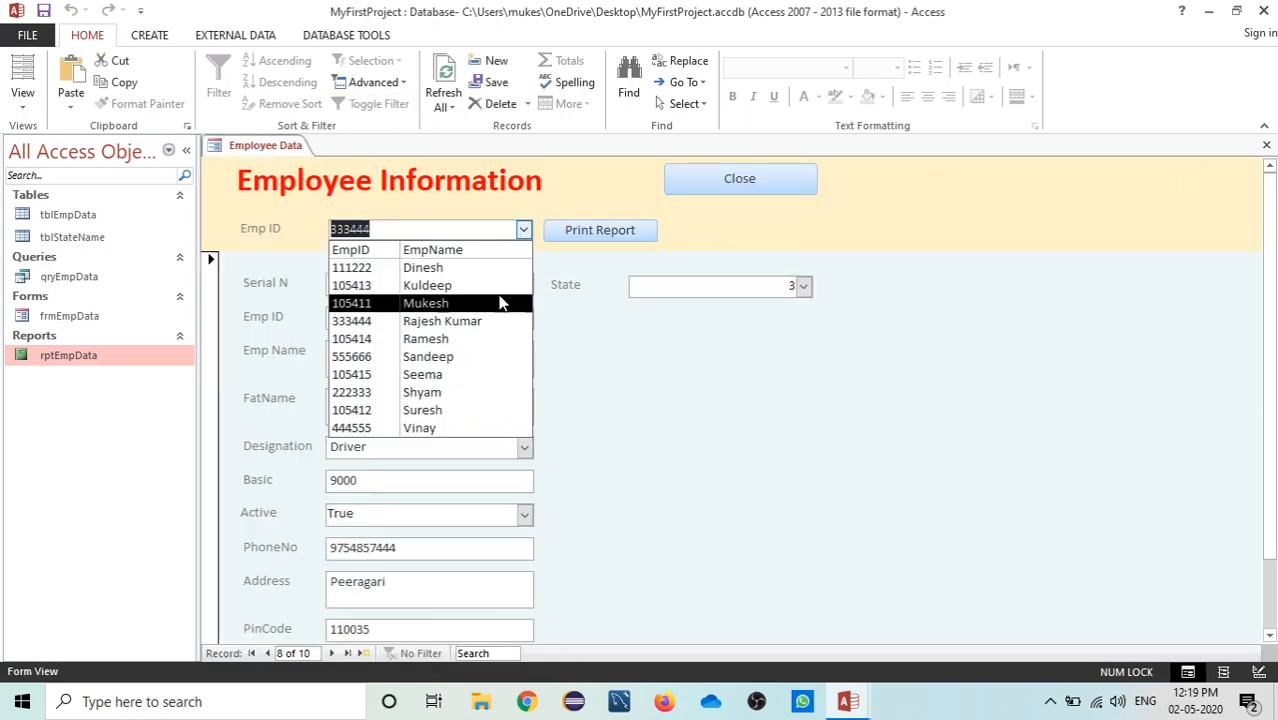
left_click(485, 357)
left_click(600, 232)
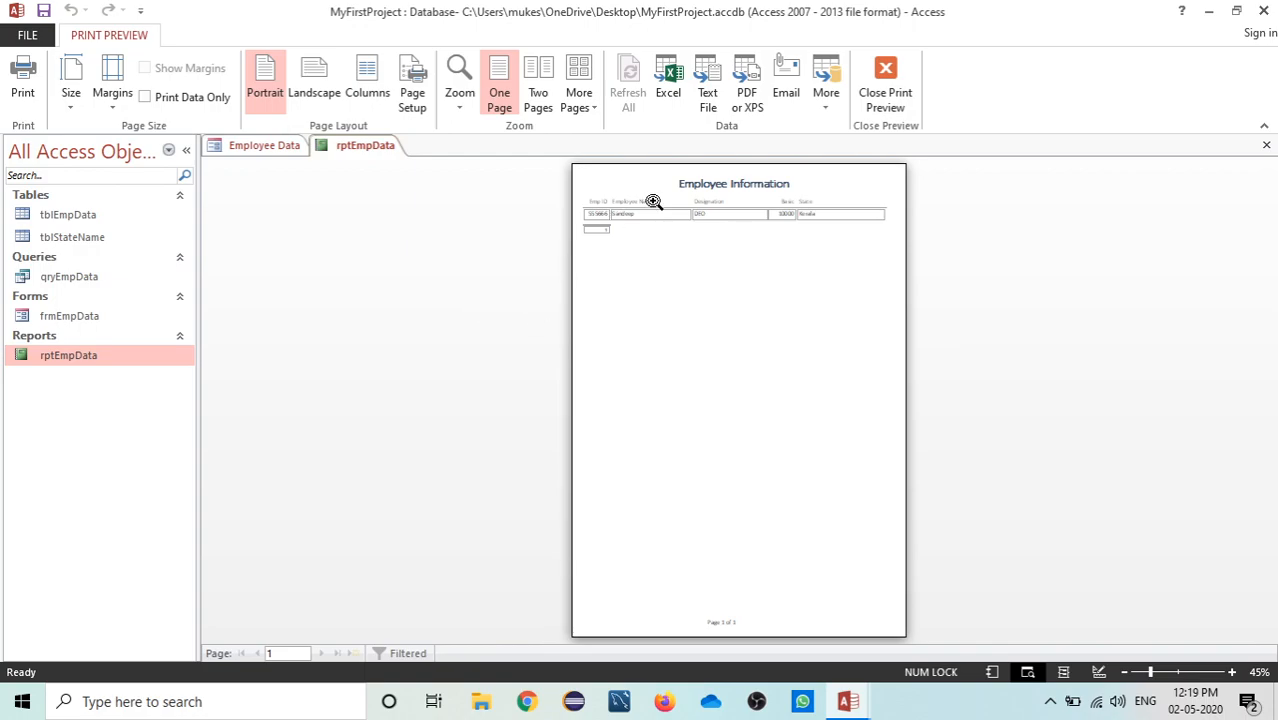
left_click(653, 217)
left_click(653, 217)
left_click(653, 217)
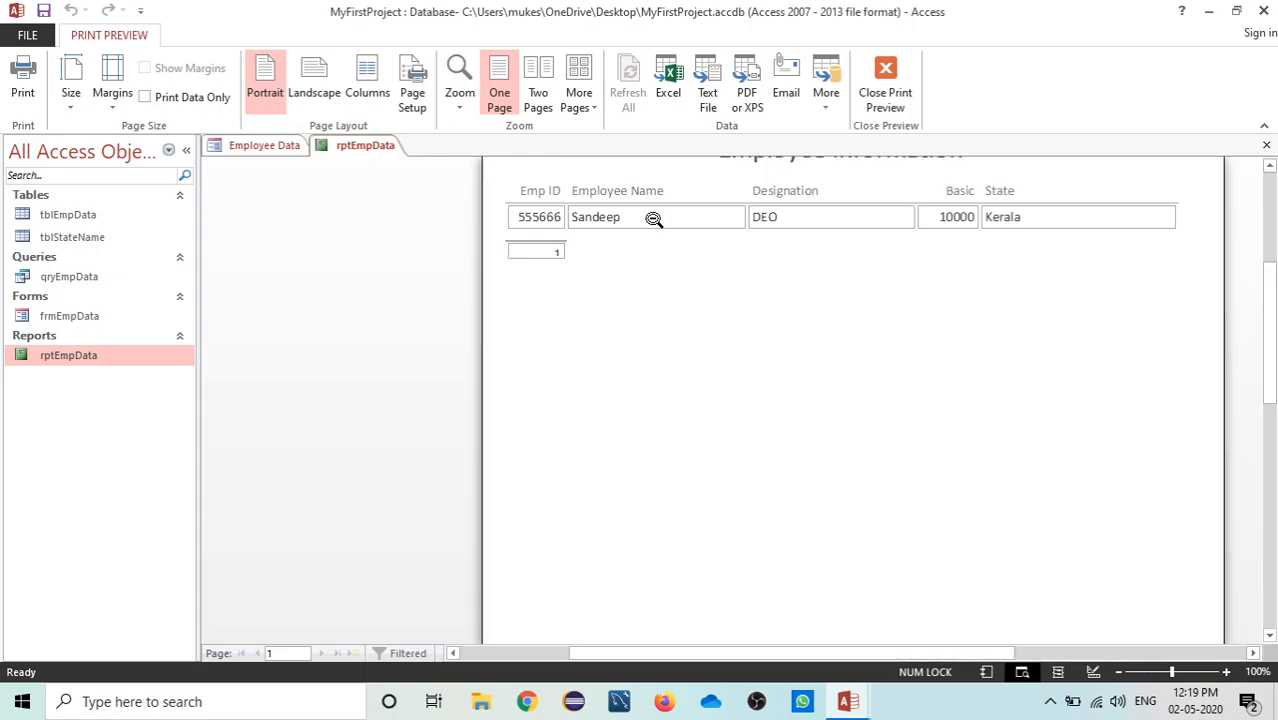
left_click(653, 217)
left_click(885, 94)
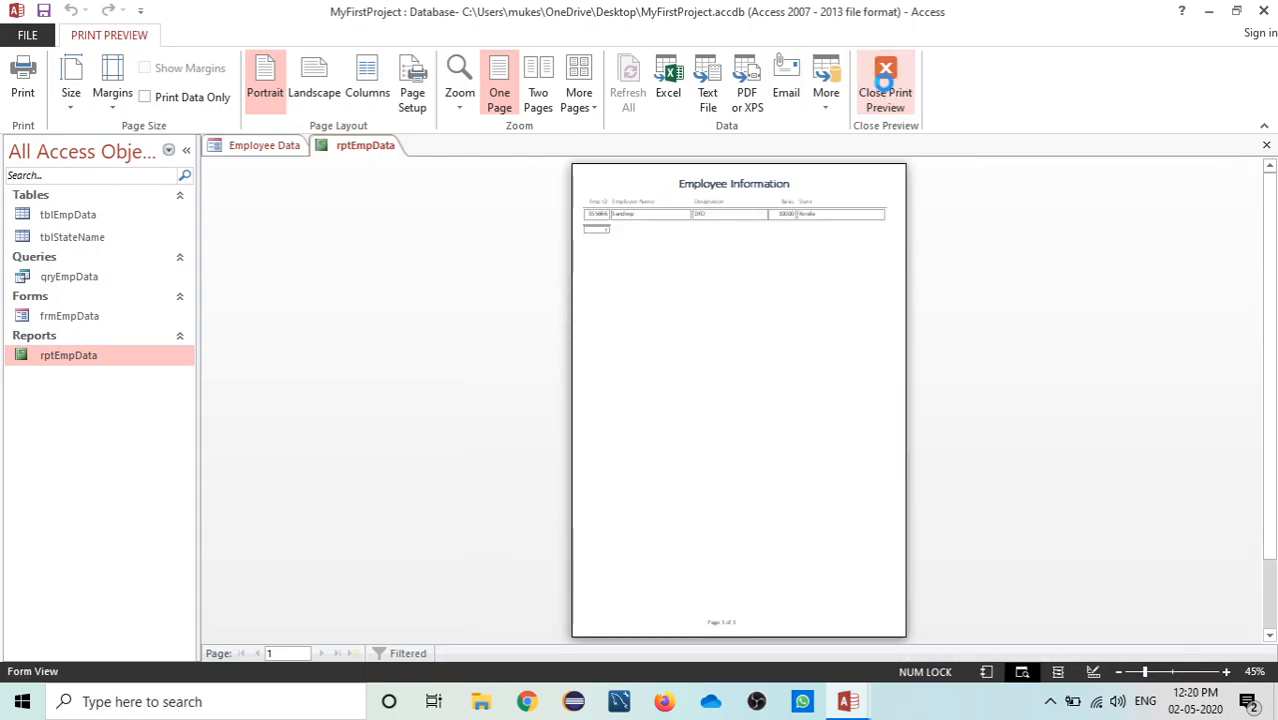
Set the OpenReport view argument in cmdPrint_Click back to acViewReport and close the code editor
mouse_move(848, 700)
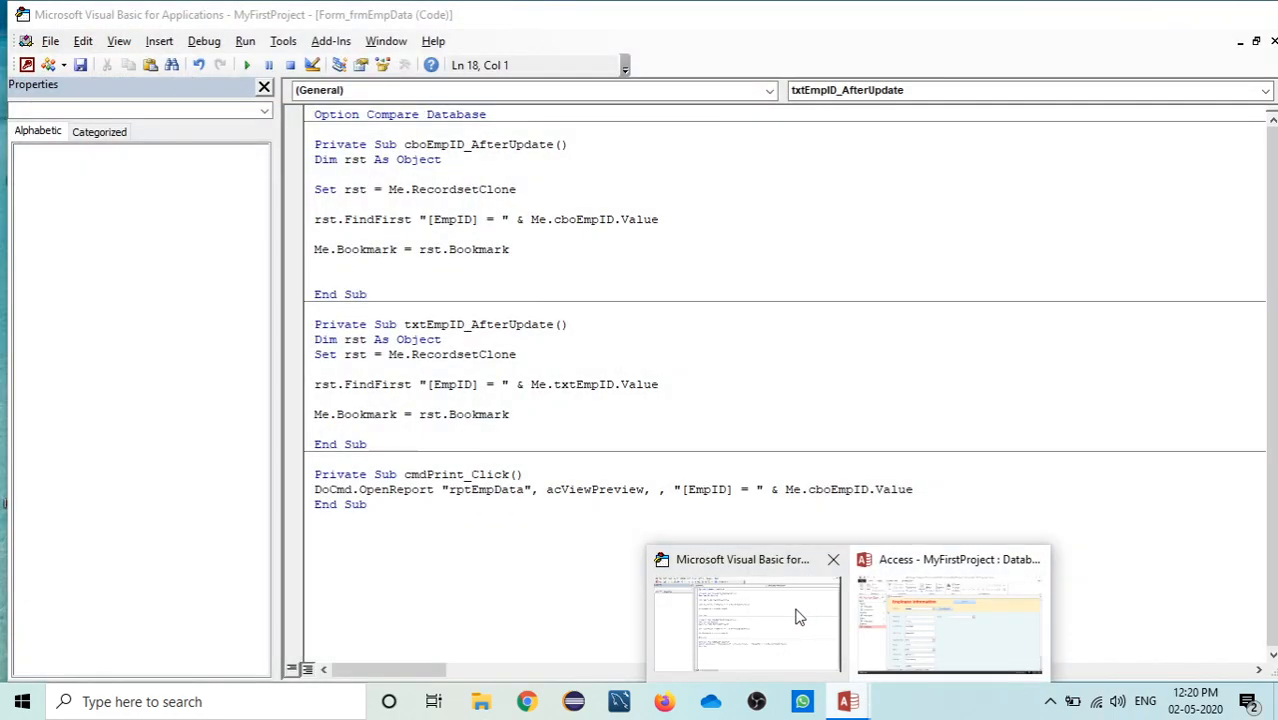
left_click(798, 617)
double_click(579, 487)
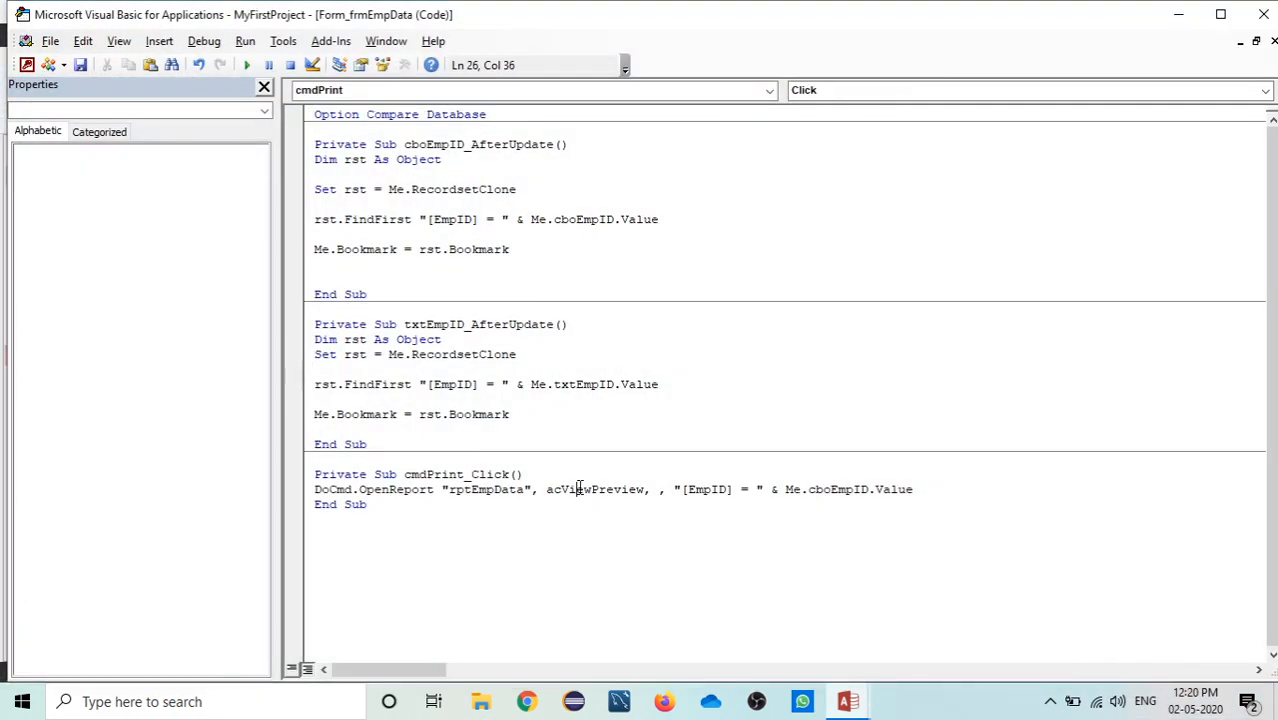
key("BackSpace")
key("BackSpace")
type("ac")
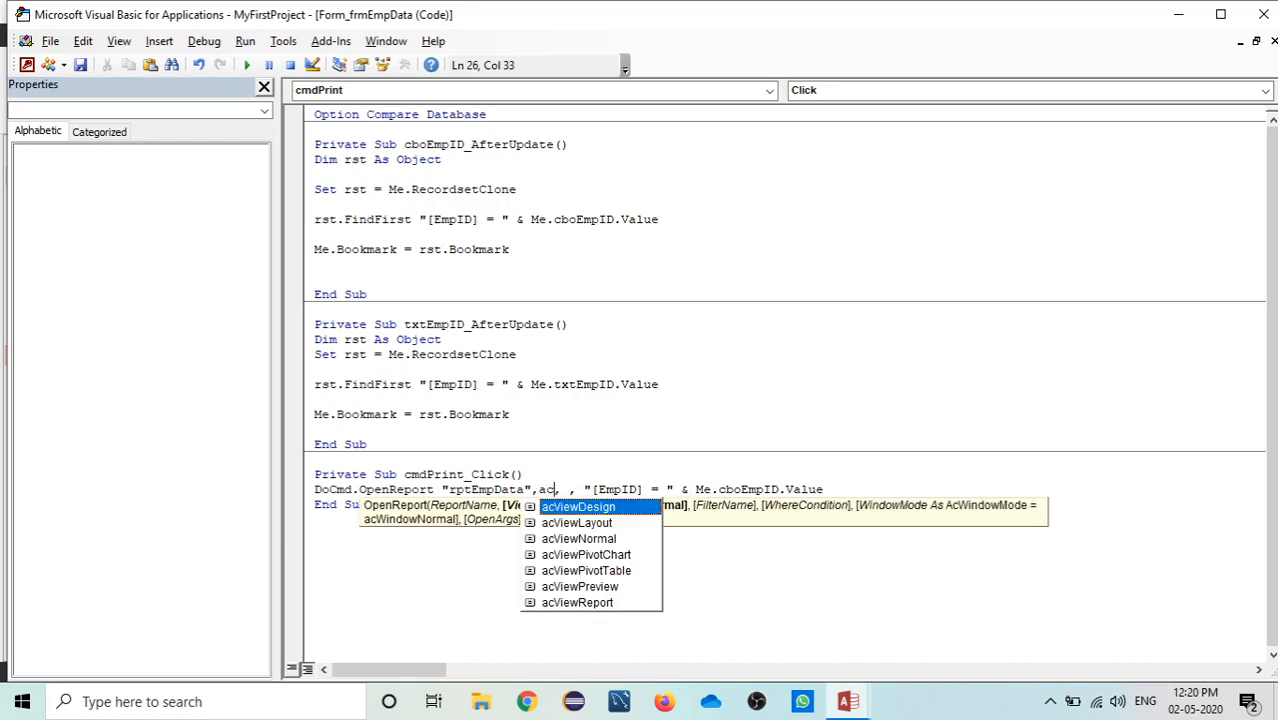
double_click(610, 603)
left_click(660, 385)
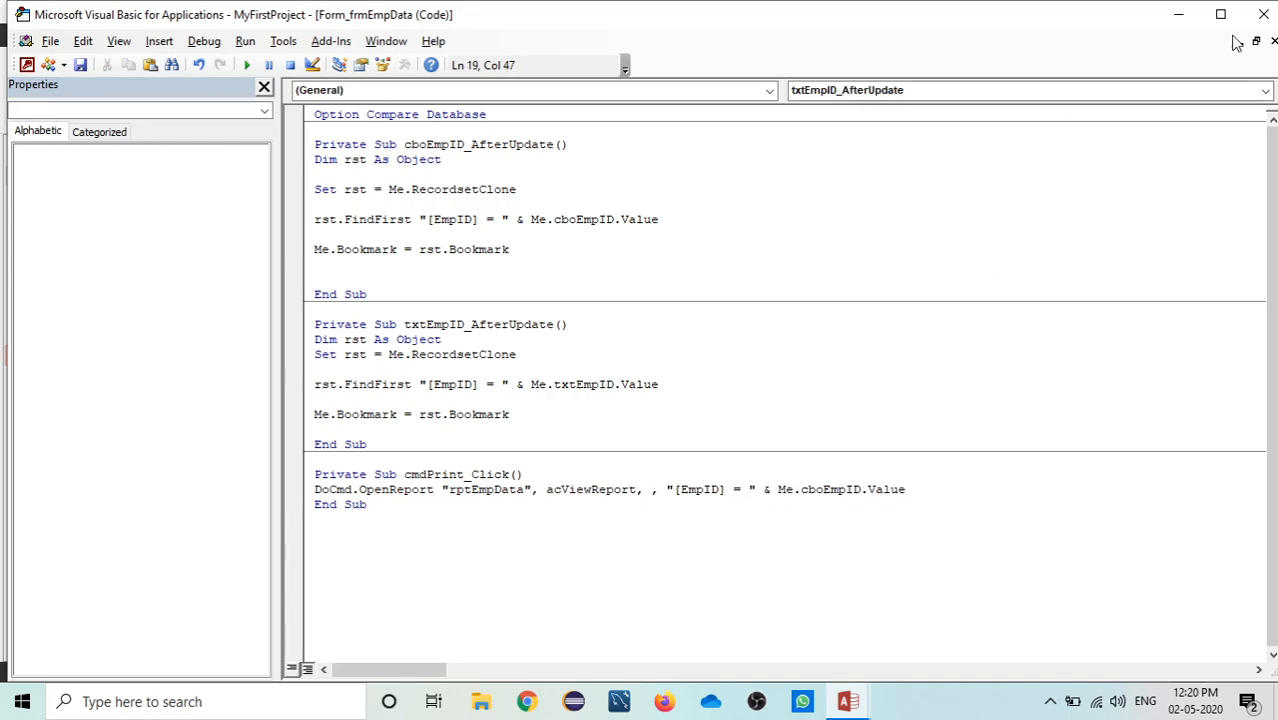
left_click(1263, 14)
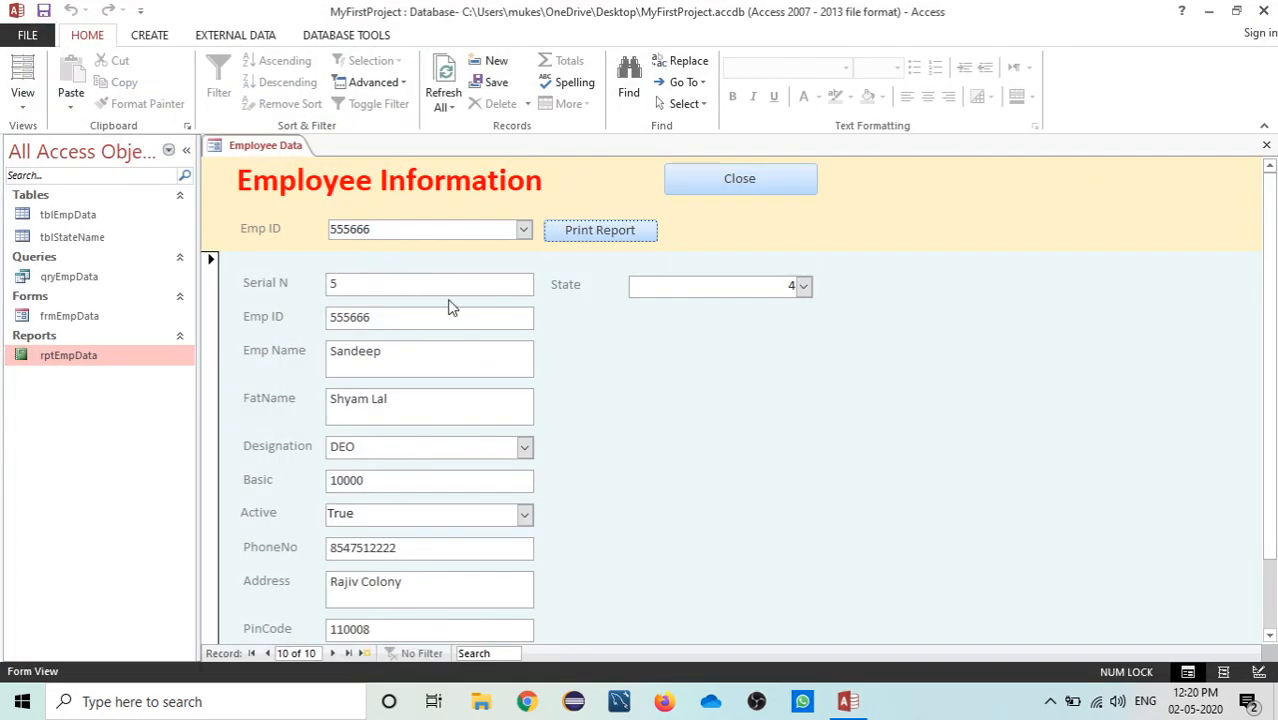
Test Print Report for the second employee in the Emp ID list and close the opened report
left_click(522, 230)
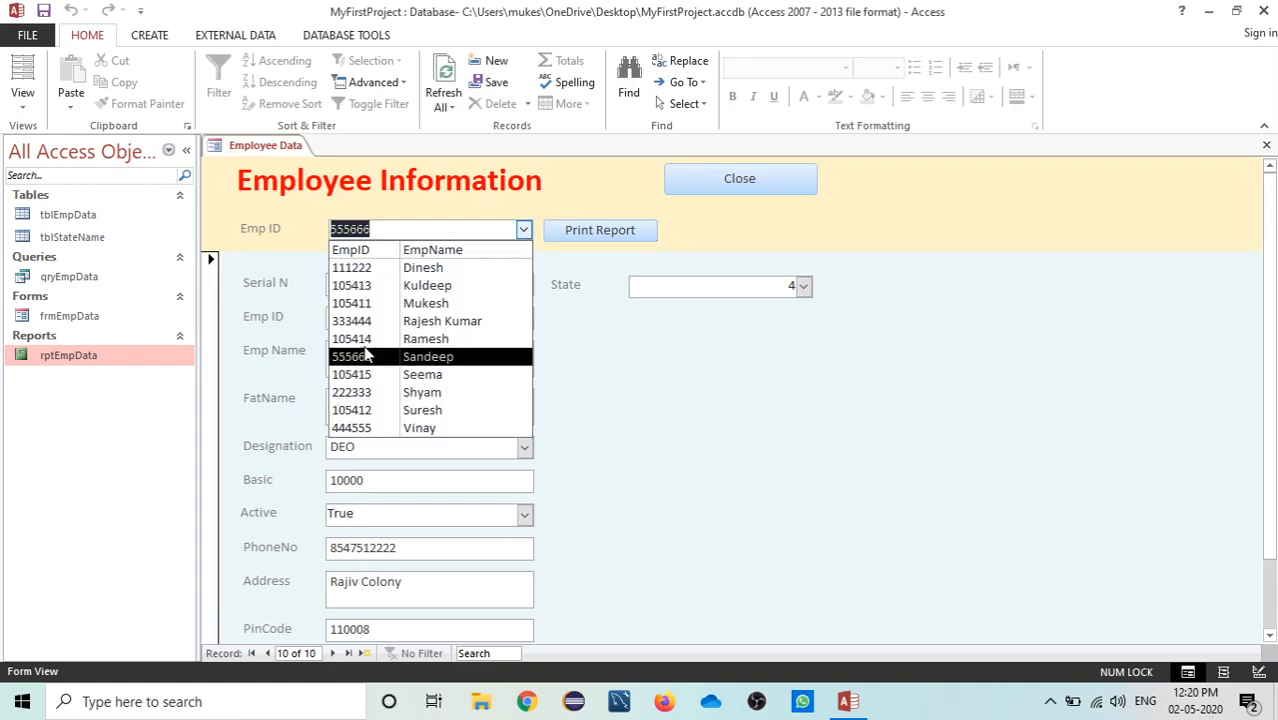
left_click(425, 286)
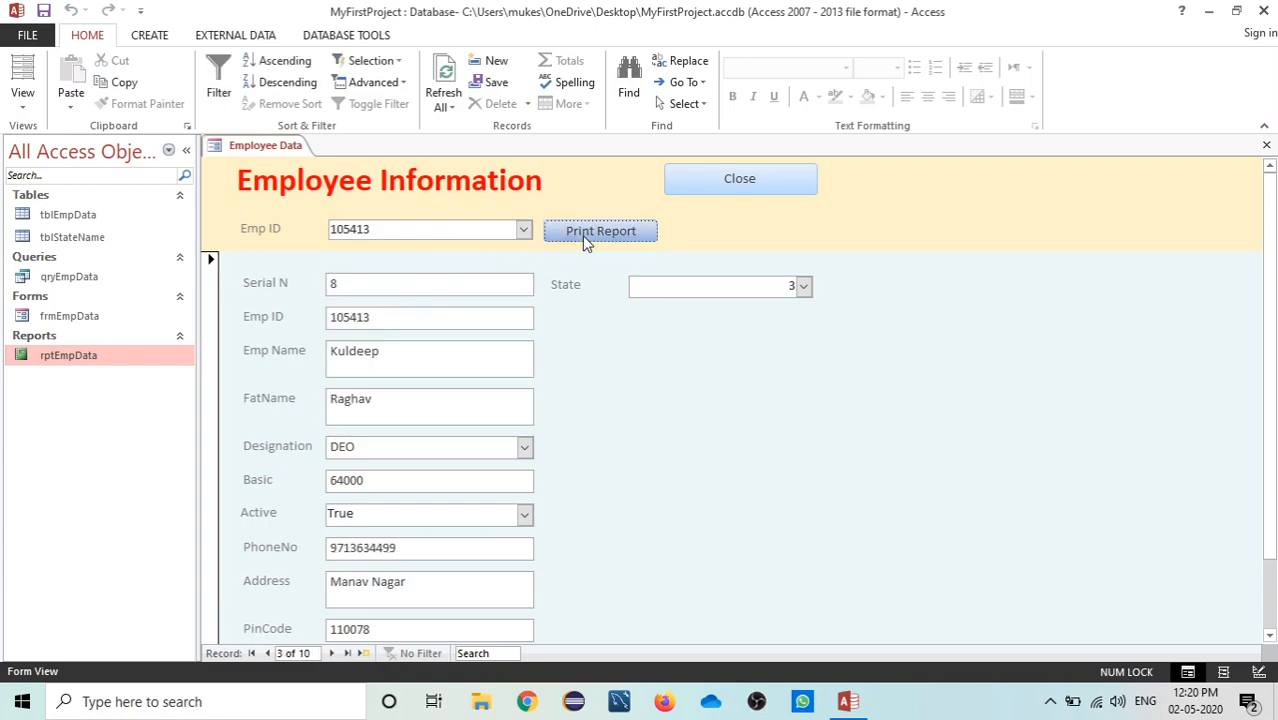
left_click(582, 235)
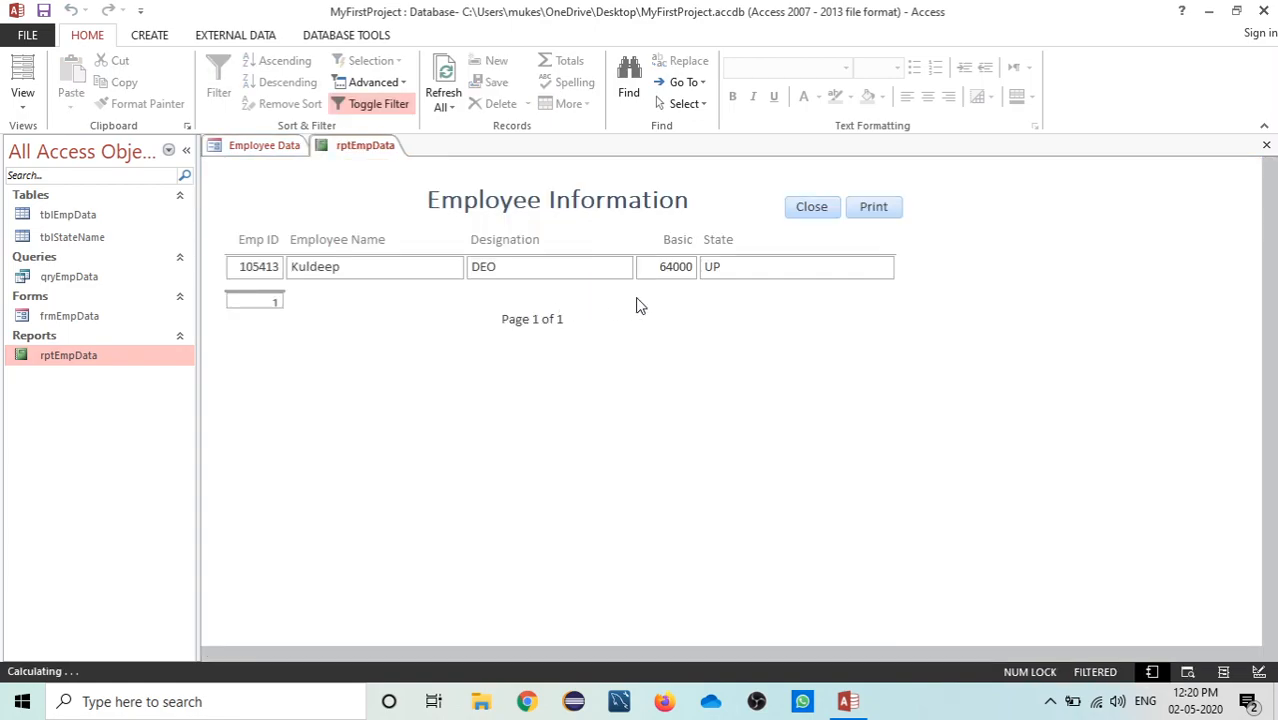
right_click(374, 149)
left_click(412, 182)
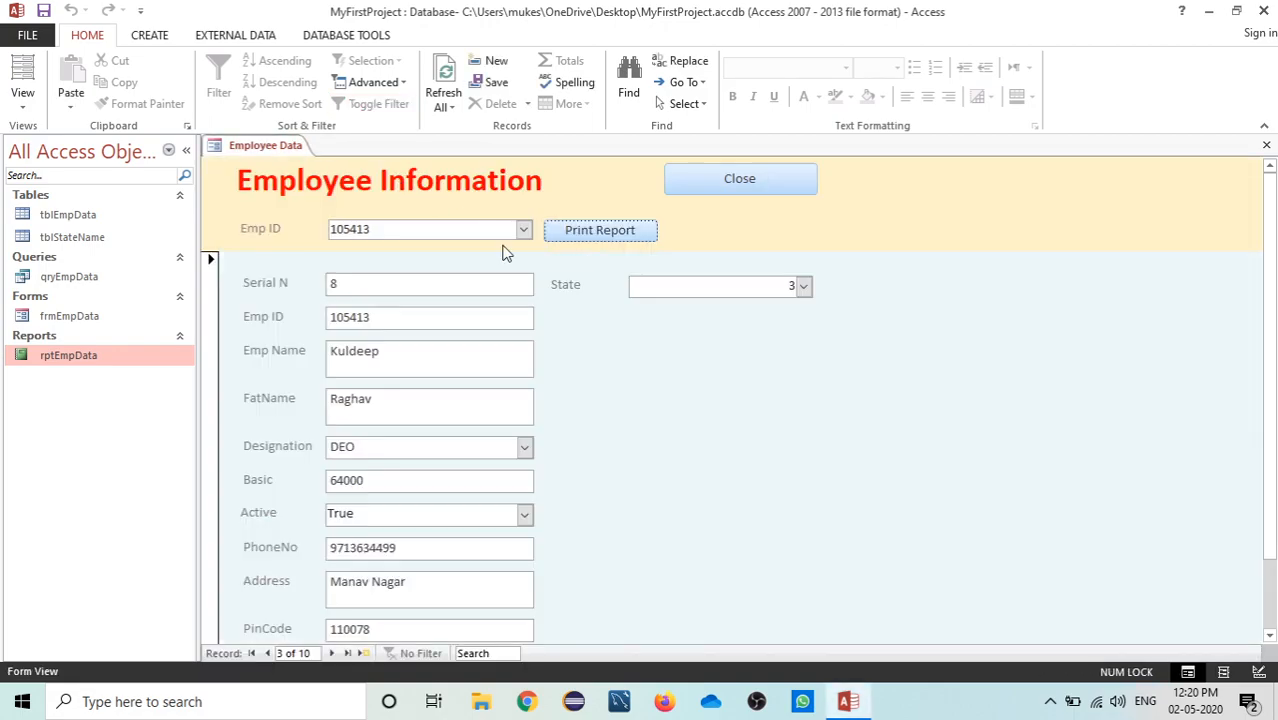
Open the report for the sixth employee in the Emp ID list, try its Print button, cancel printing and close the report
left_click(522, 229)
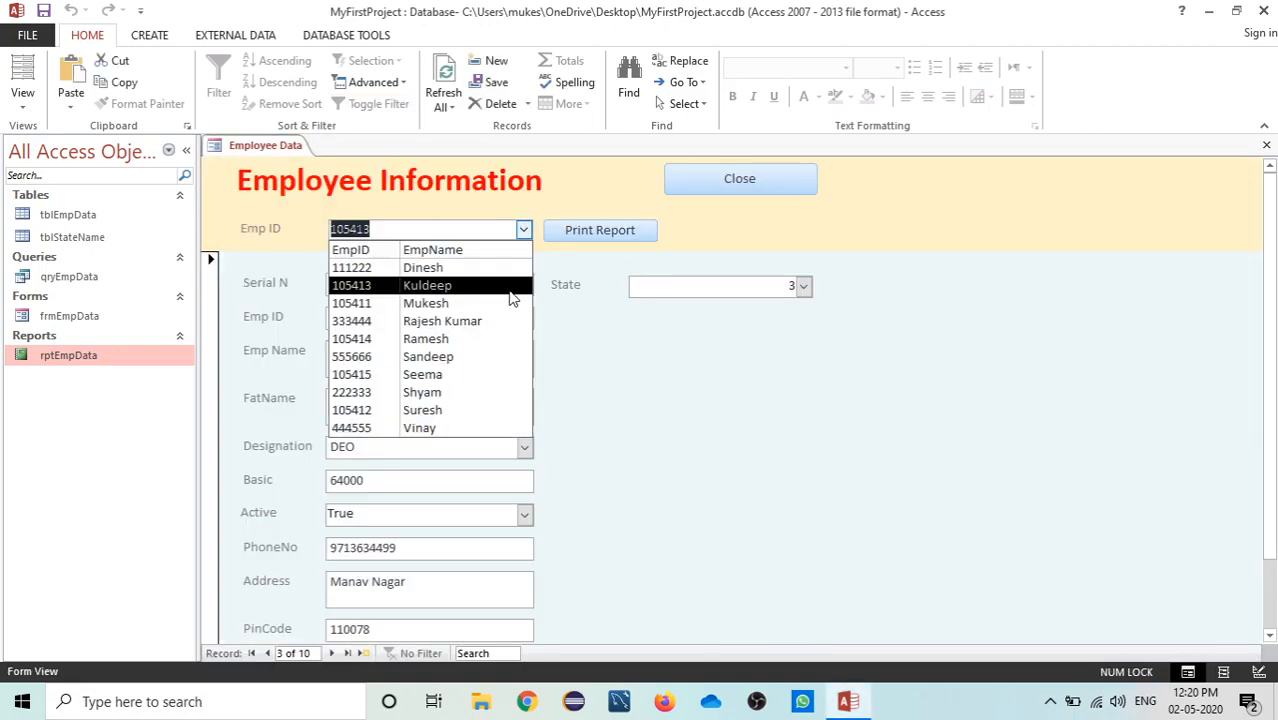
left_click(497, 355)
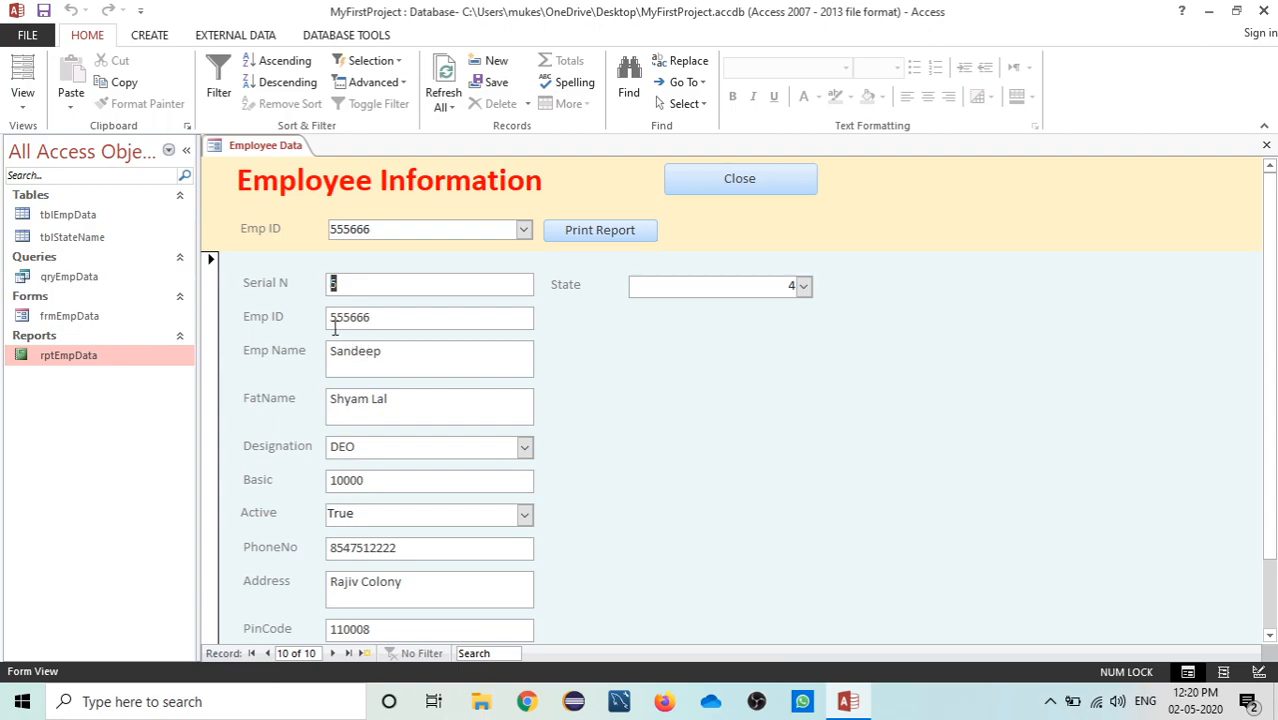
left_click(578, 231)
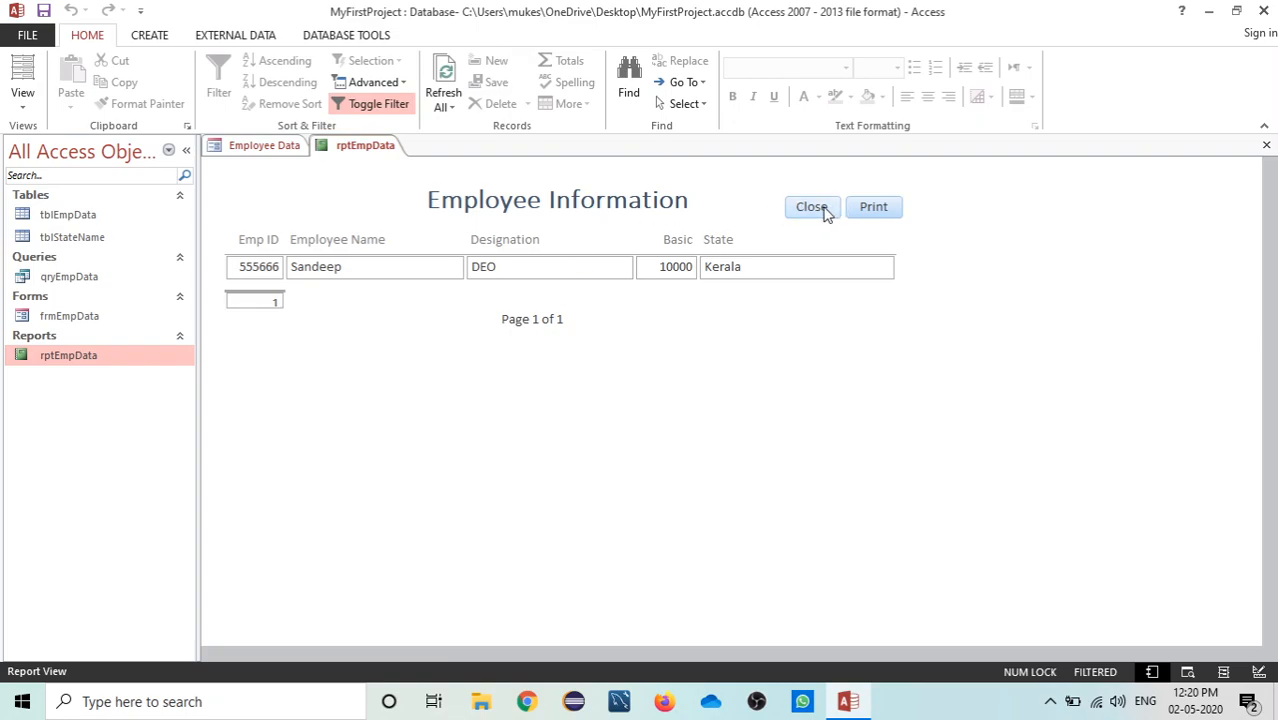
left_click(886, 210)
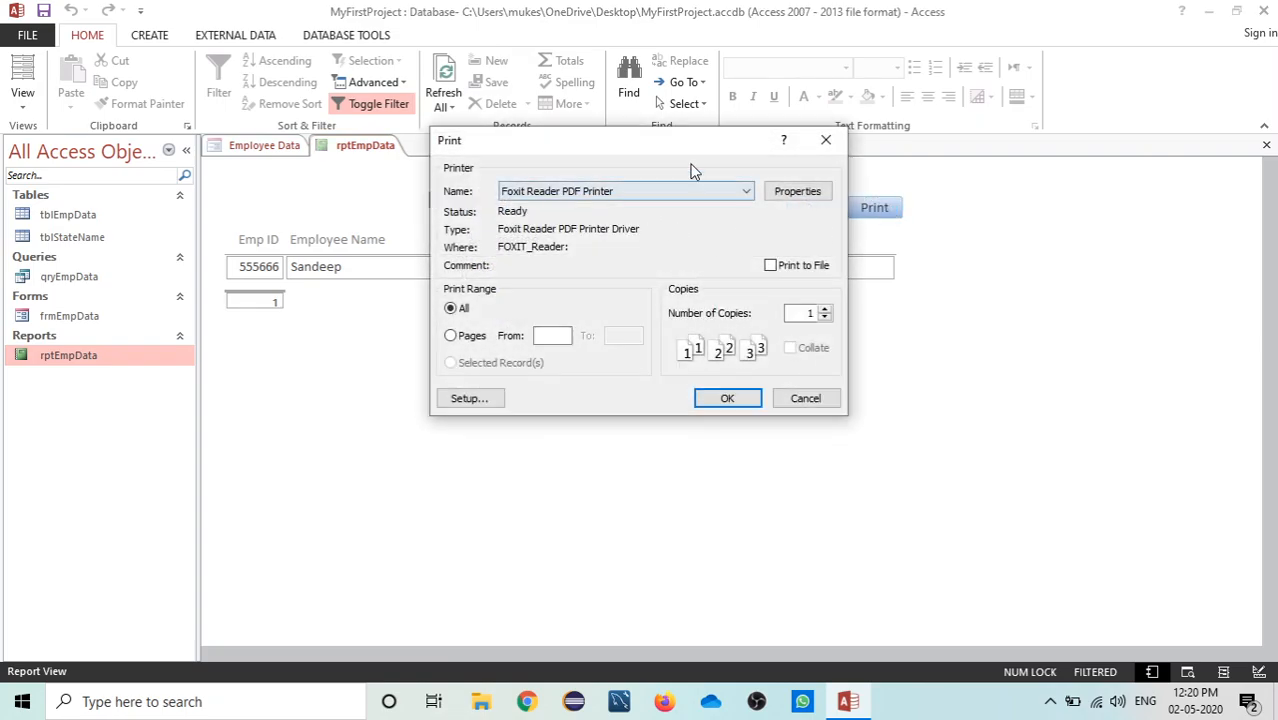
left_click(805, 399)
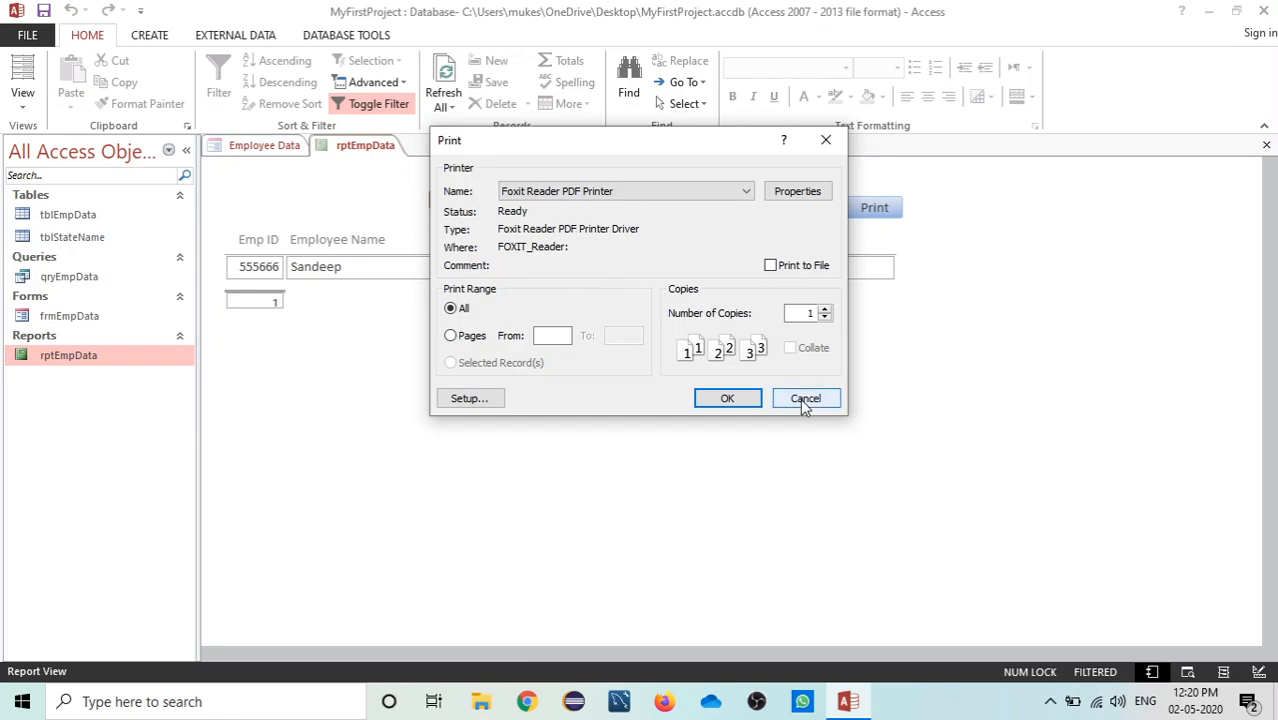
left_click(812, 212)
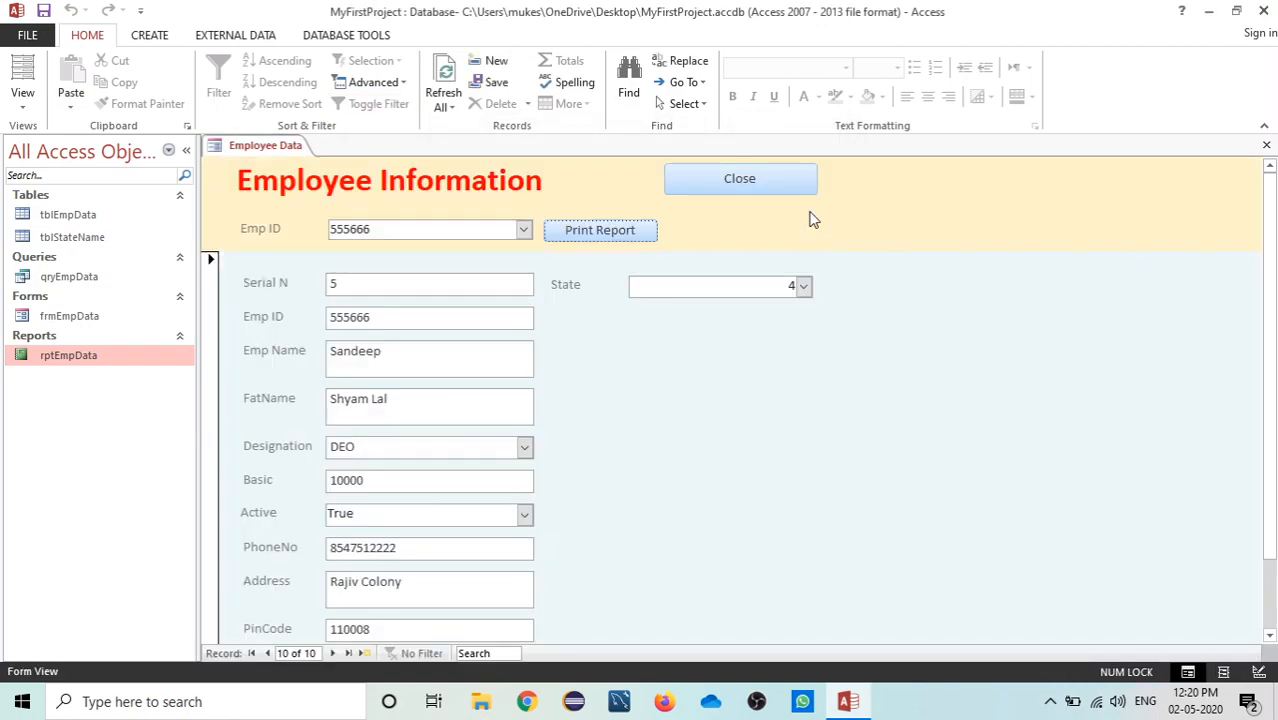
Test Print Report for the third employee in the Emp ID list and close the report with its own Close button
left_click(522, 229)
left_click(500, 298)
left_click(585, 236)
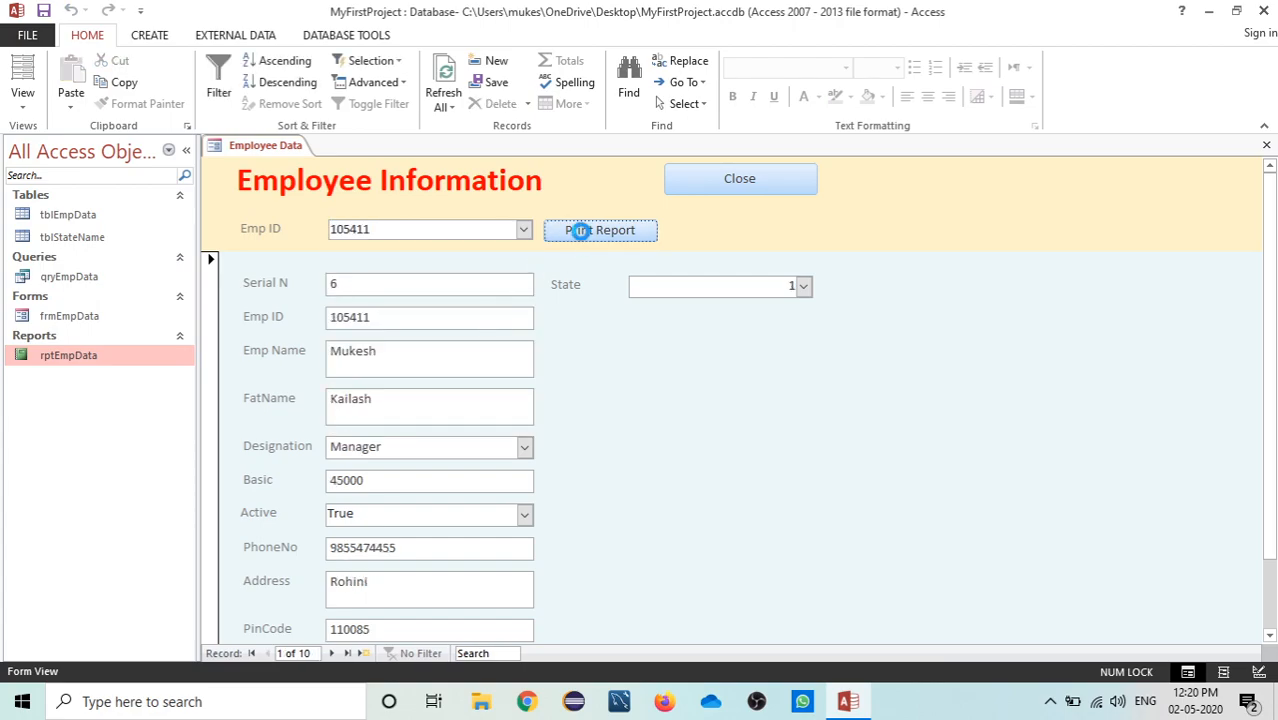
left_click(818, 210)
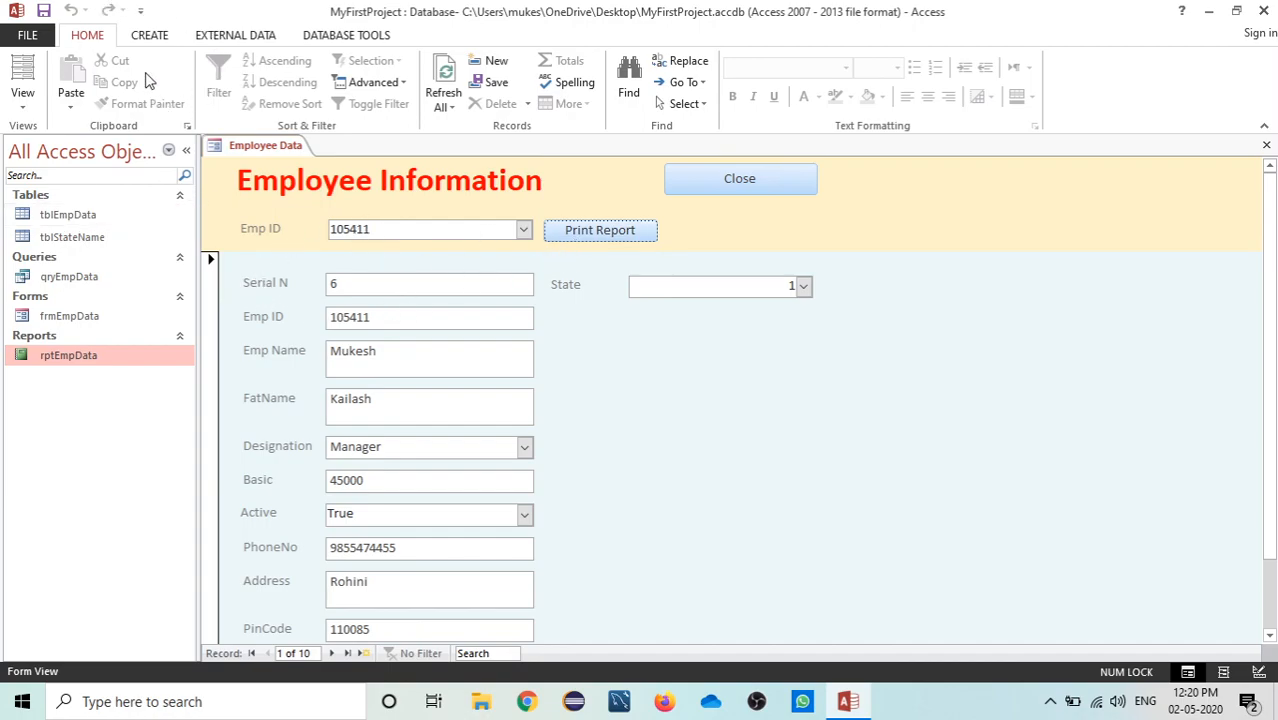
left_click(149, 36)
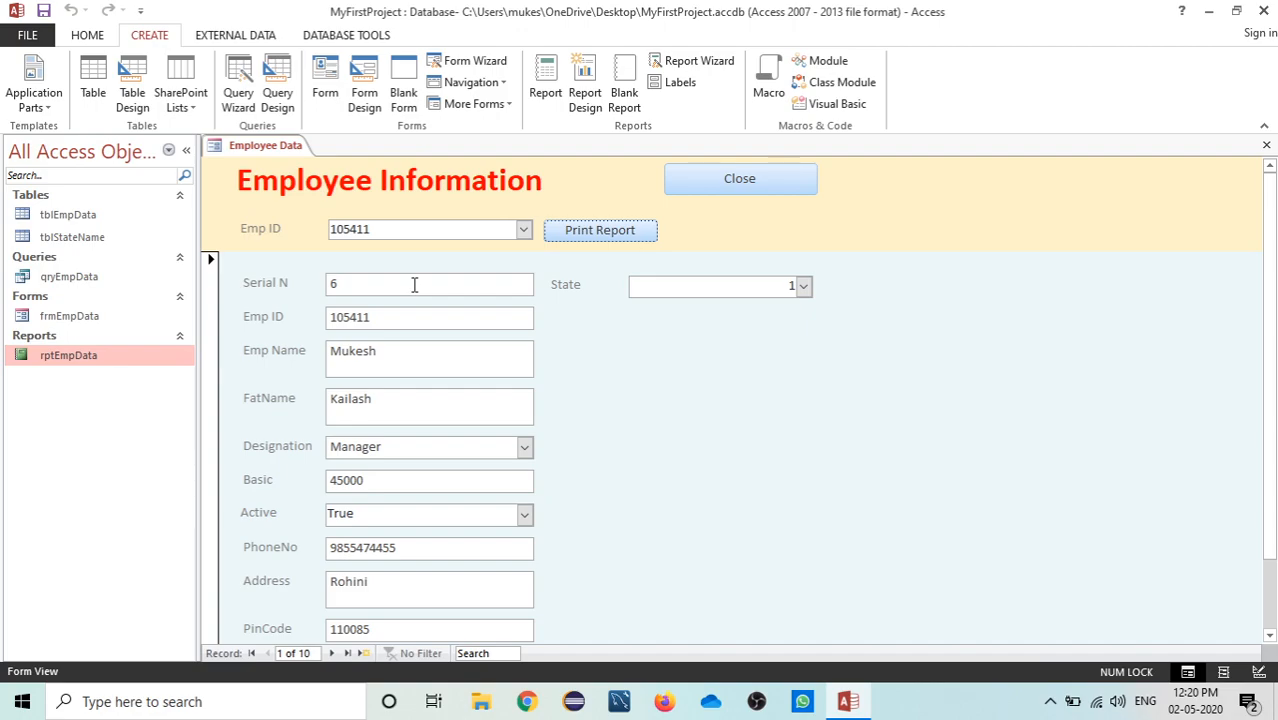